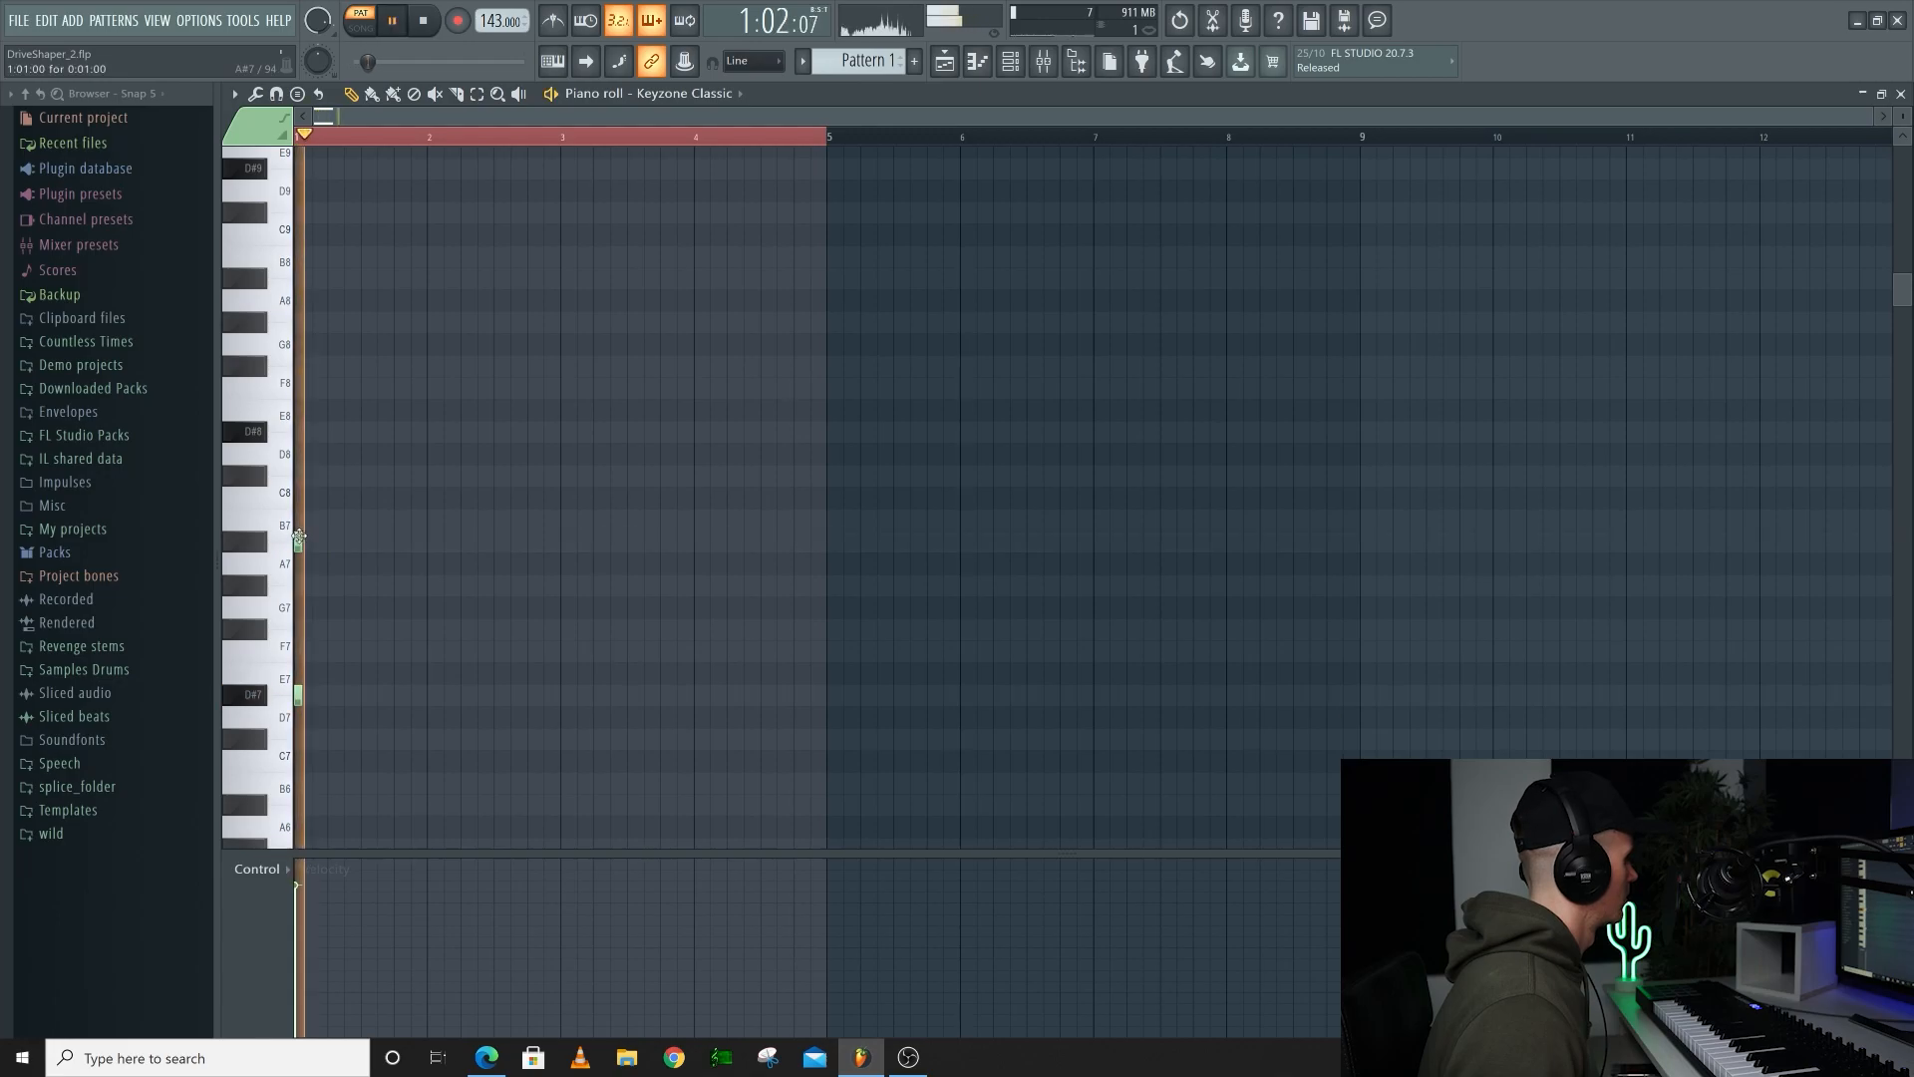
Build a D#7, B7 and F#8 chord at the start of bar 1 for Keyzone Classic, auditioning it during playback
key(space)
drag(299, 396, 299, 378)
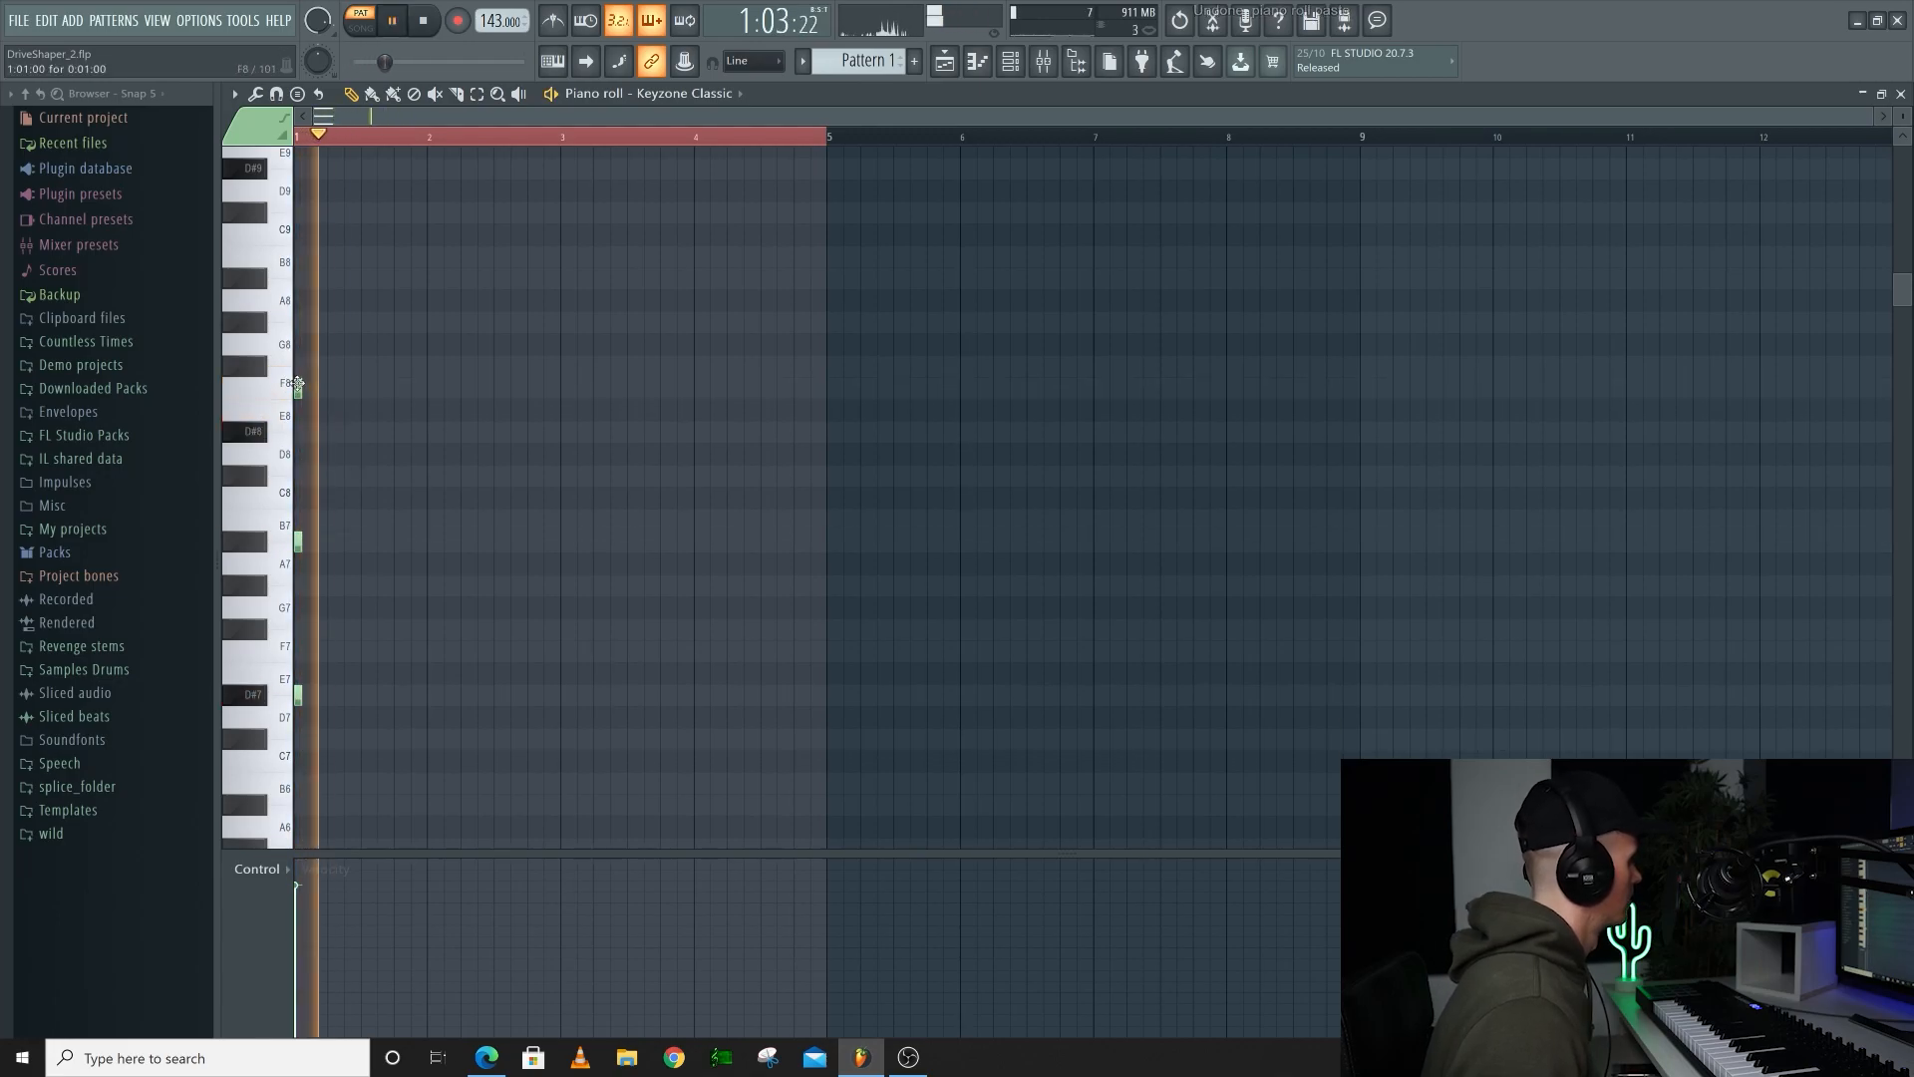
key(space)
click(297, 542)
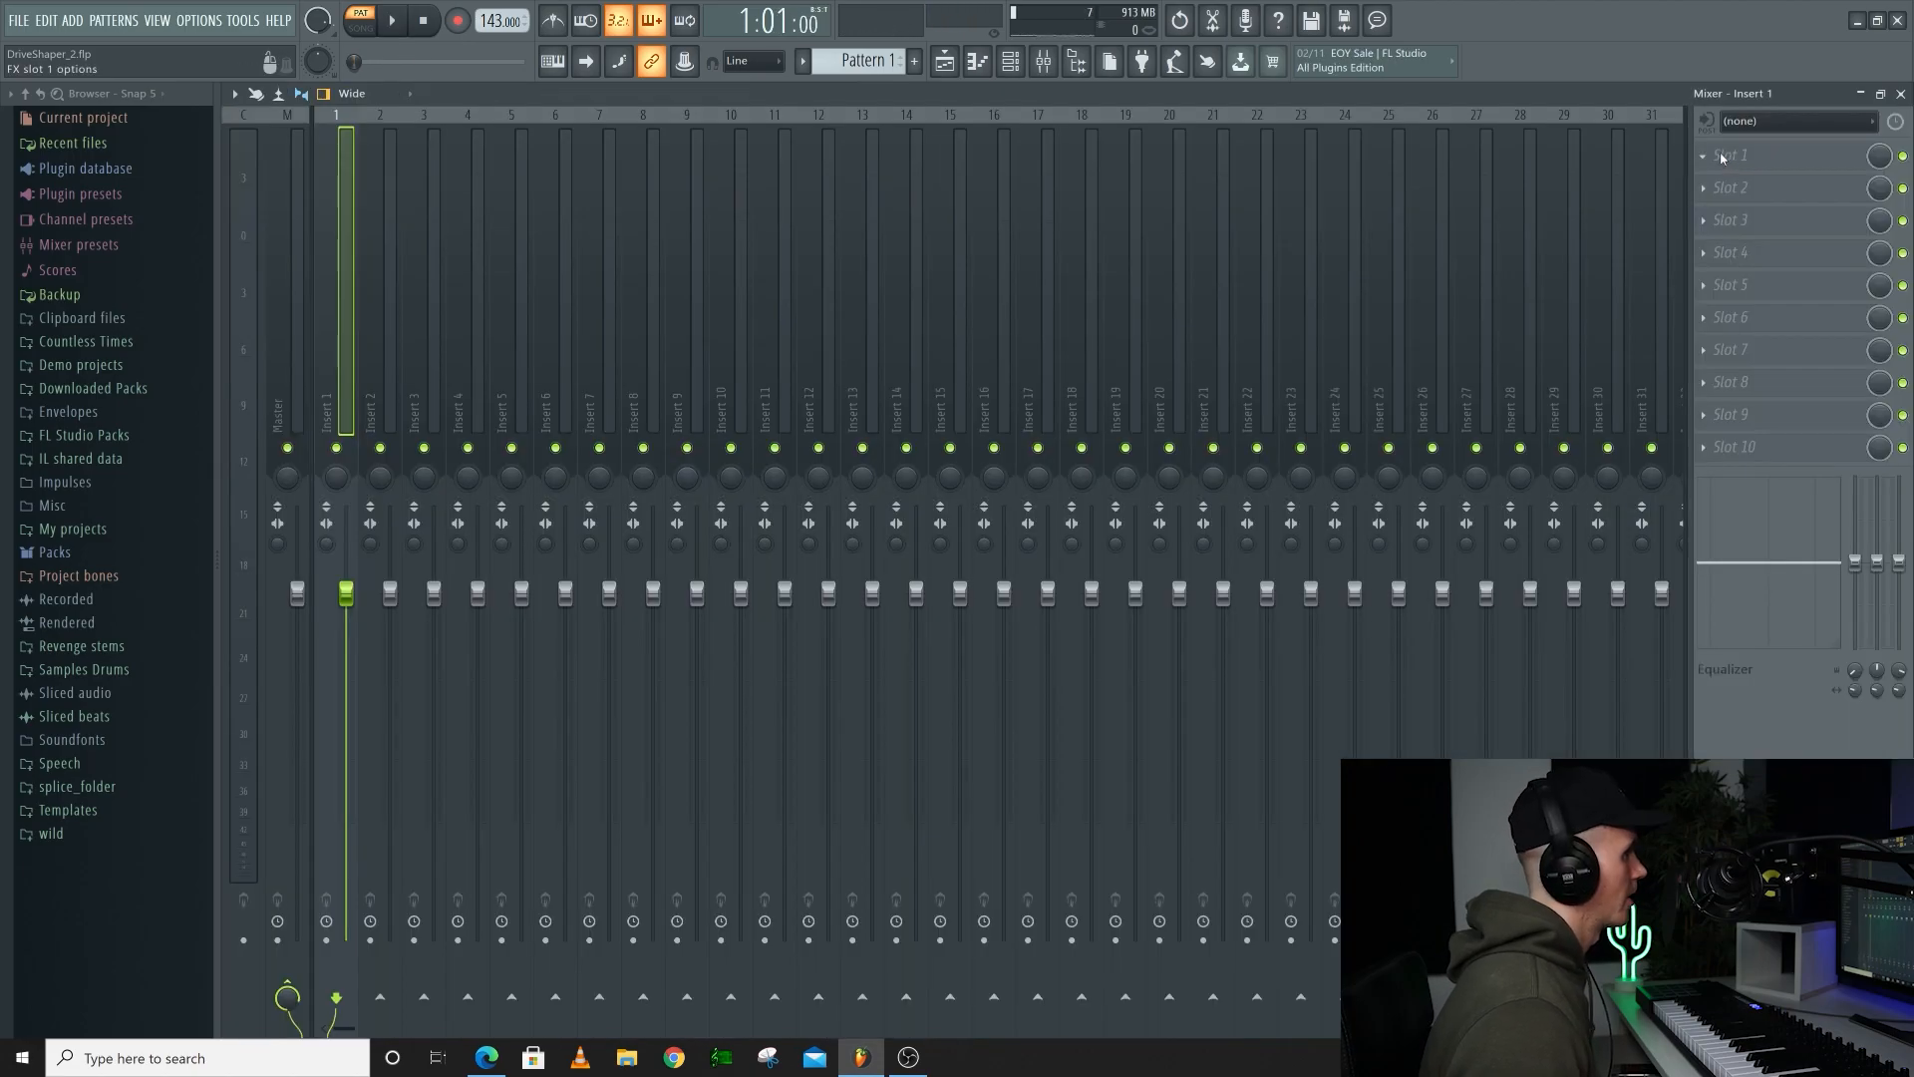
Load HalfTime_2 into the first effect slot of Insert 1 and return to the piano roll
click(1704, 155)
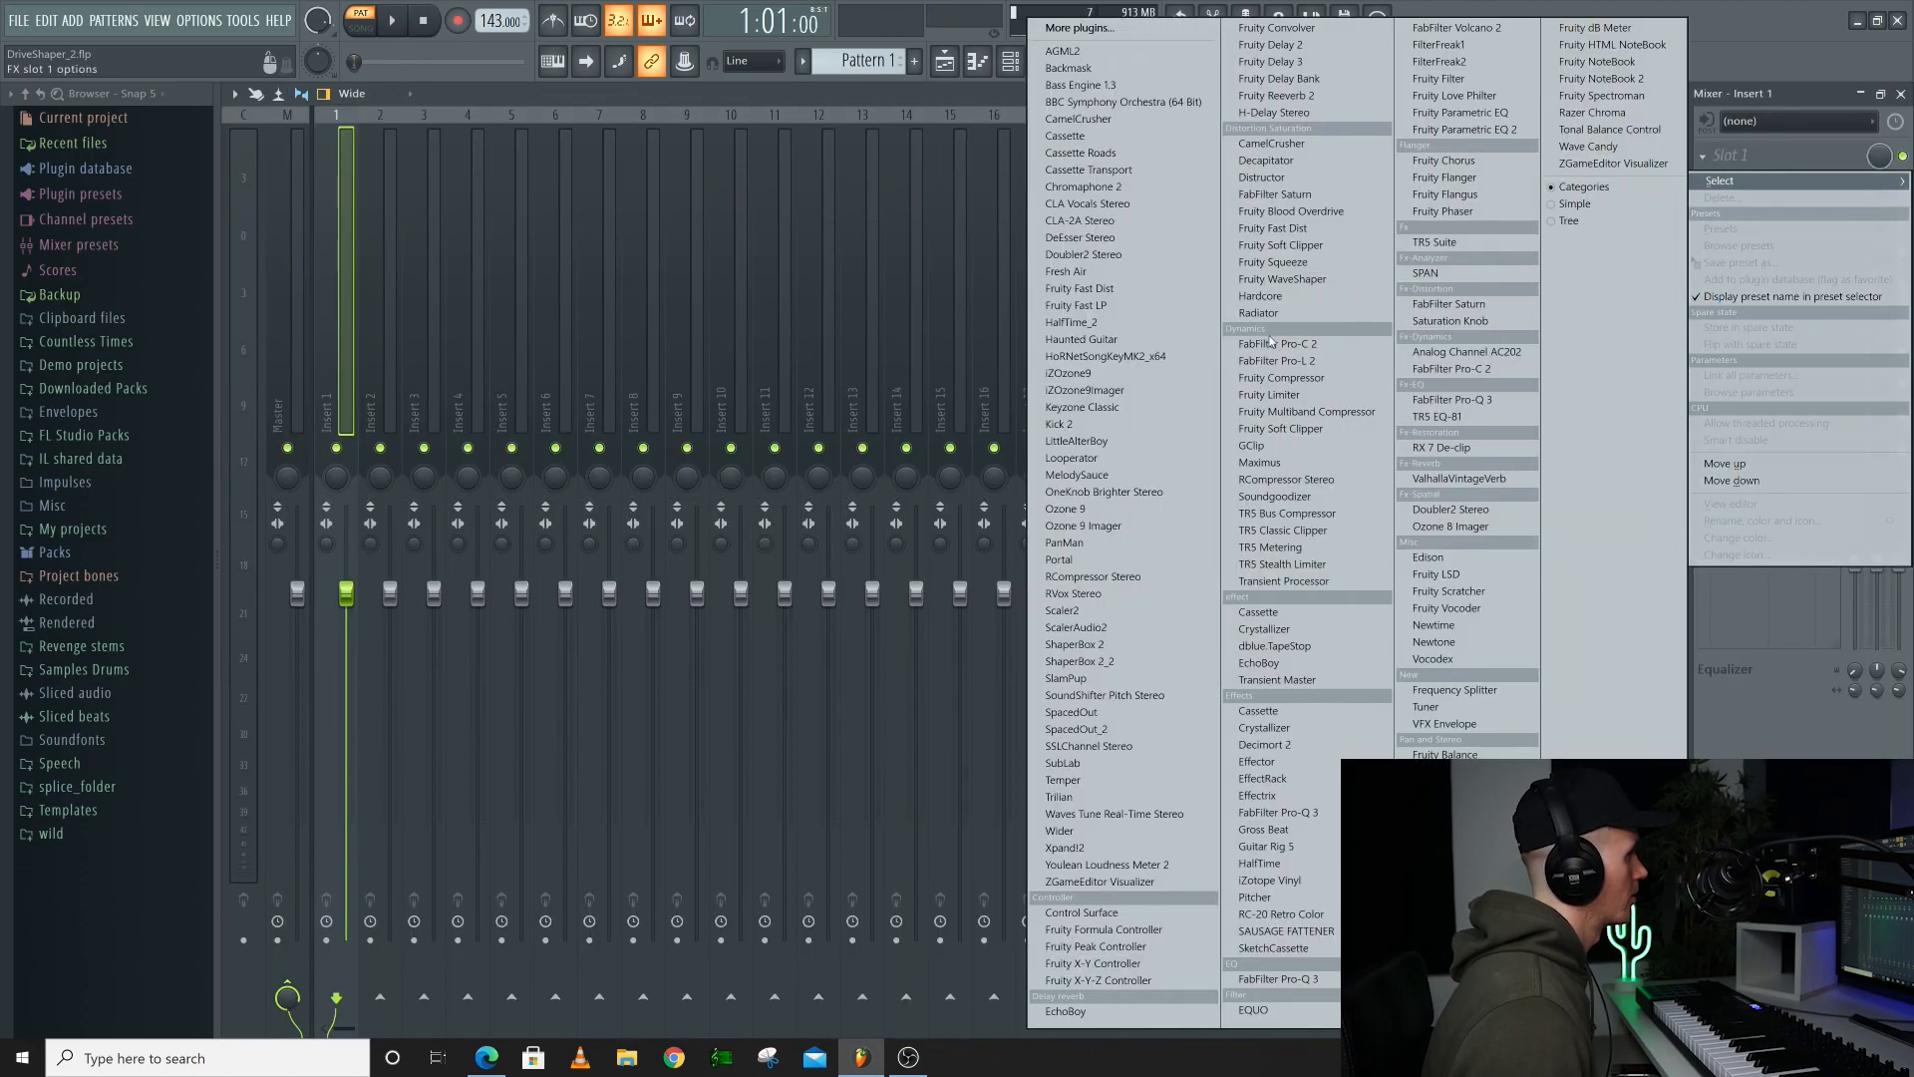
click(1096, 323)
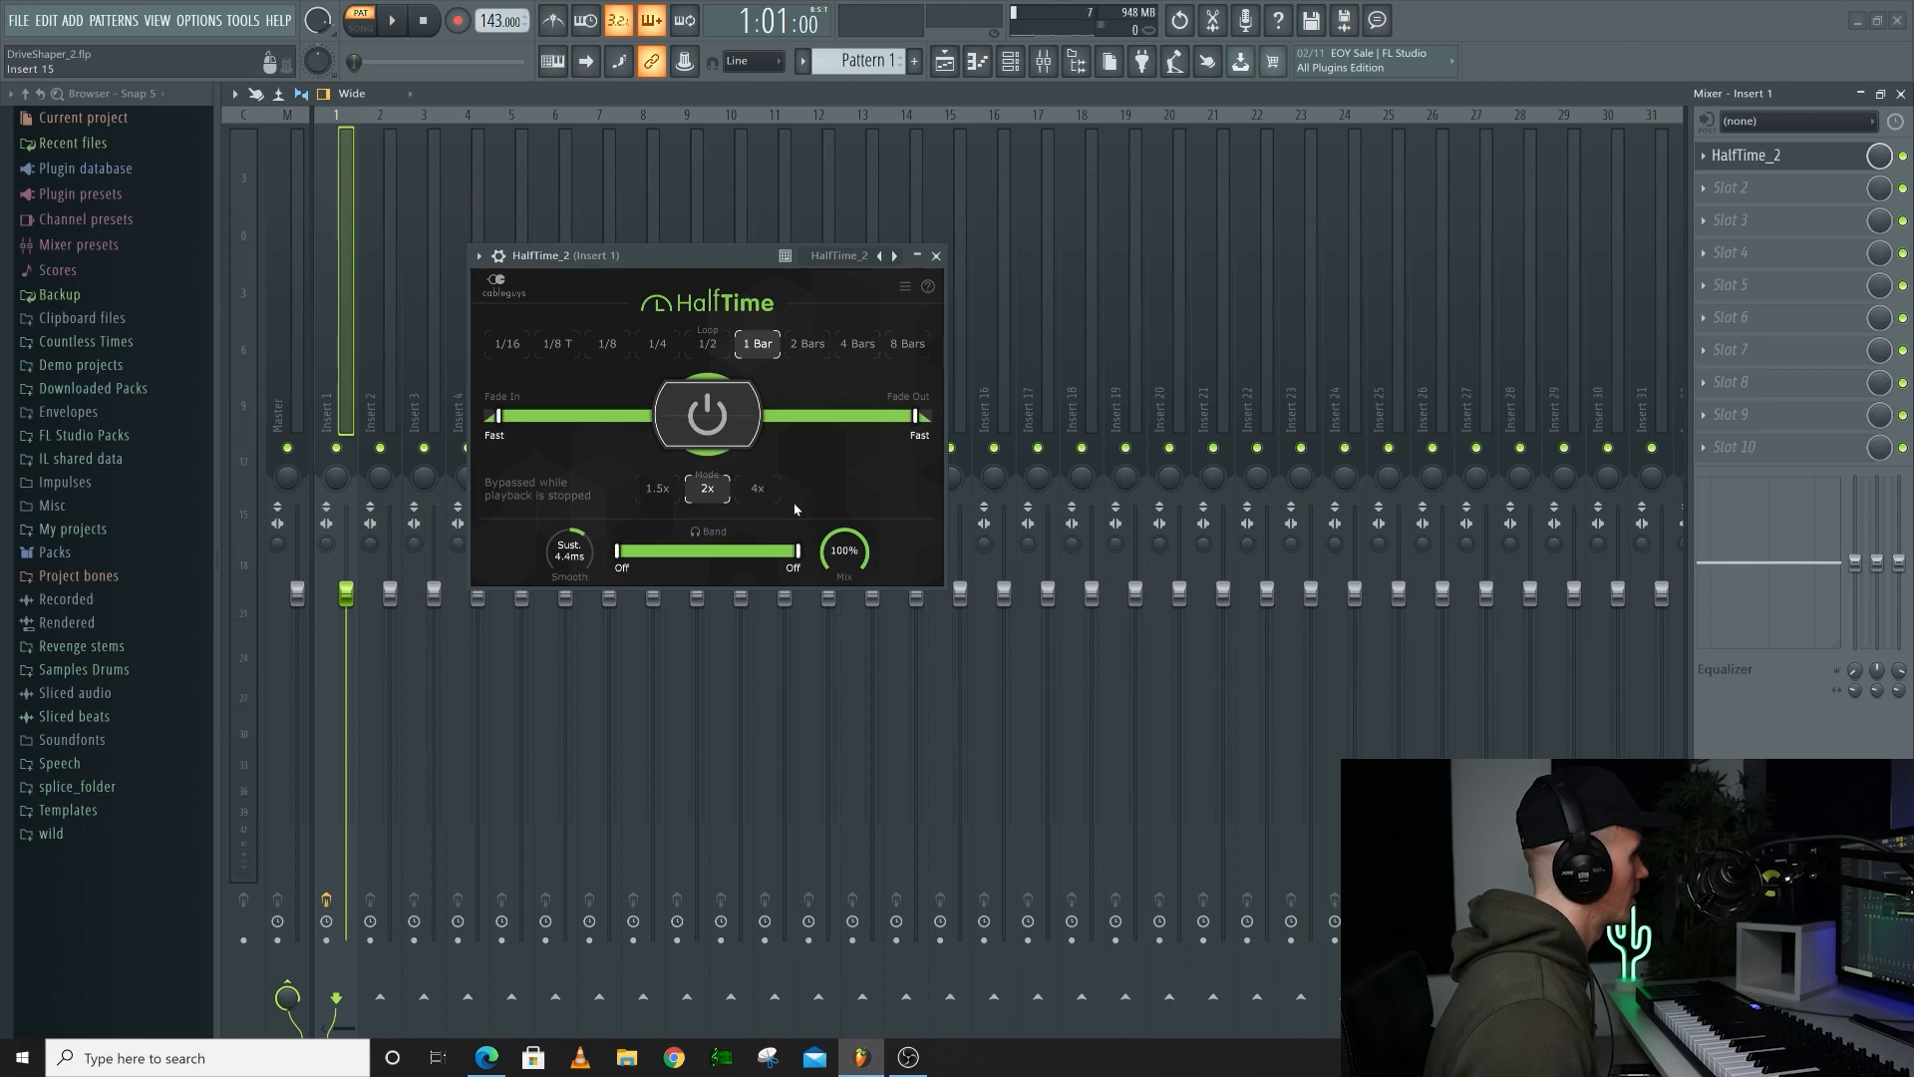
key(F7)
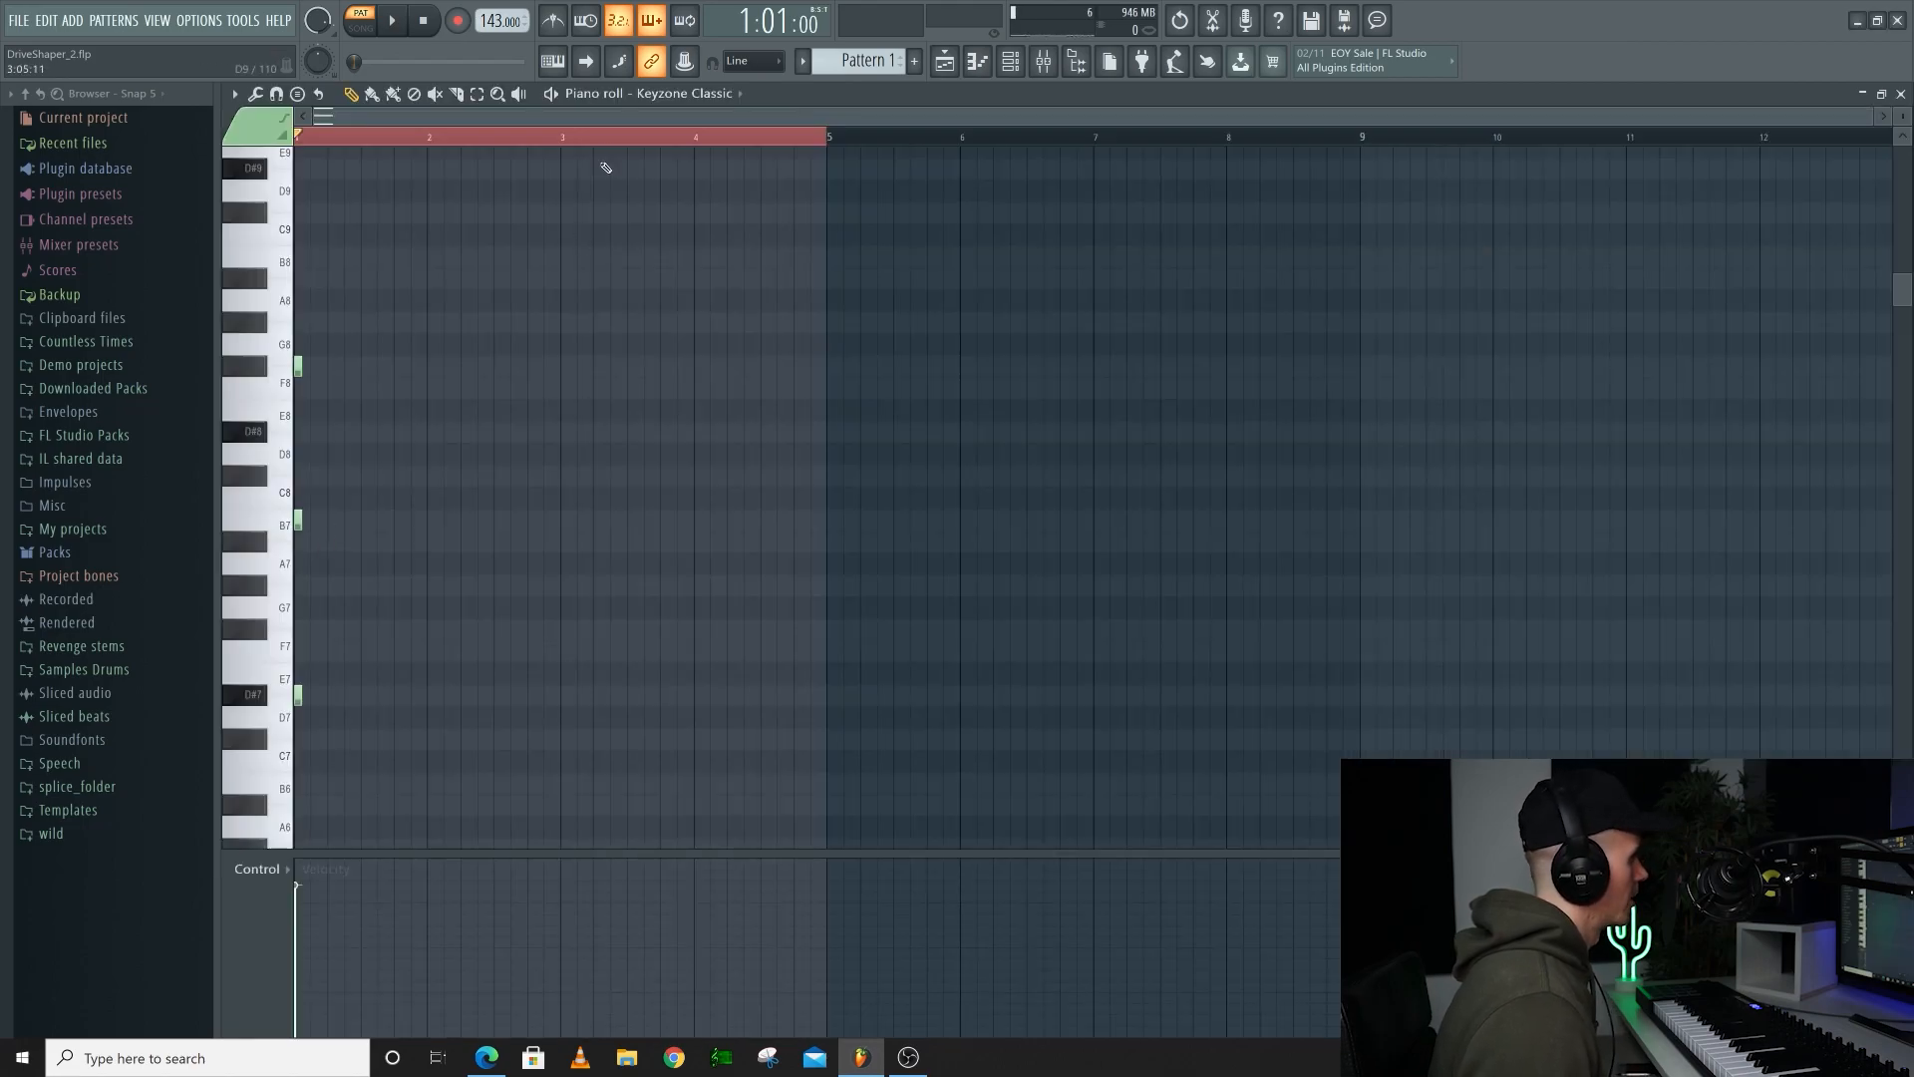
Add a short A#7 note at step 3 of bar 1 after the chord and listen to the phrase
key(space)
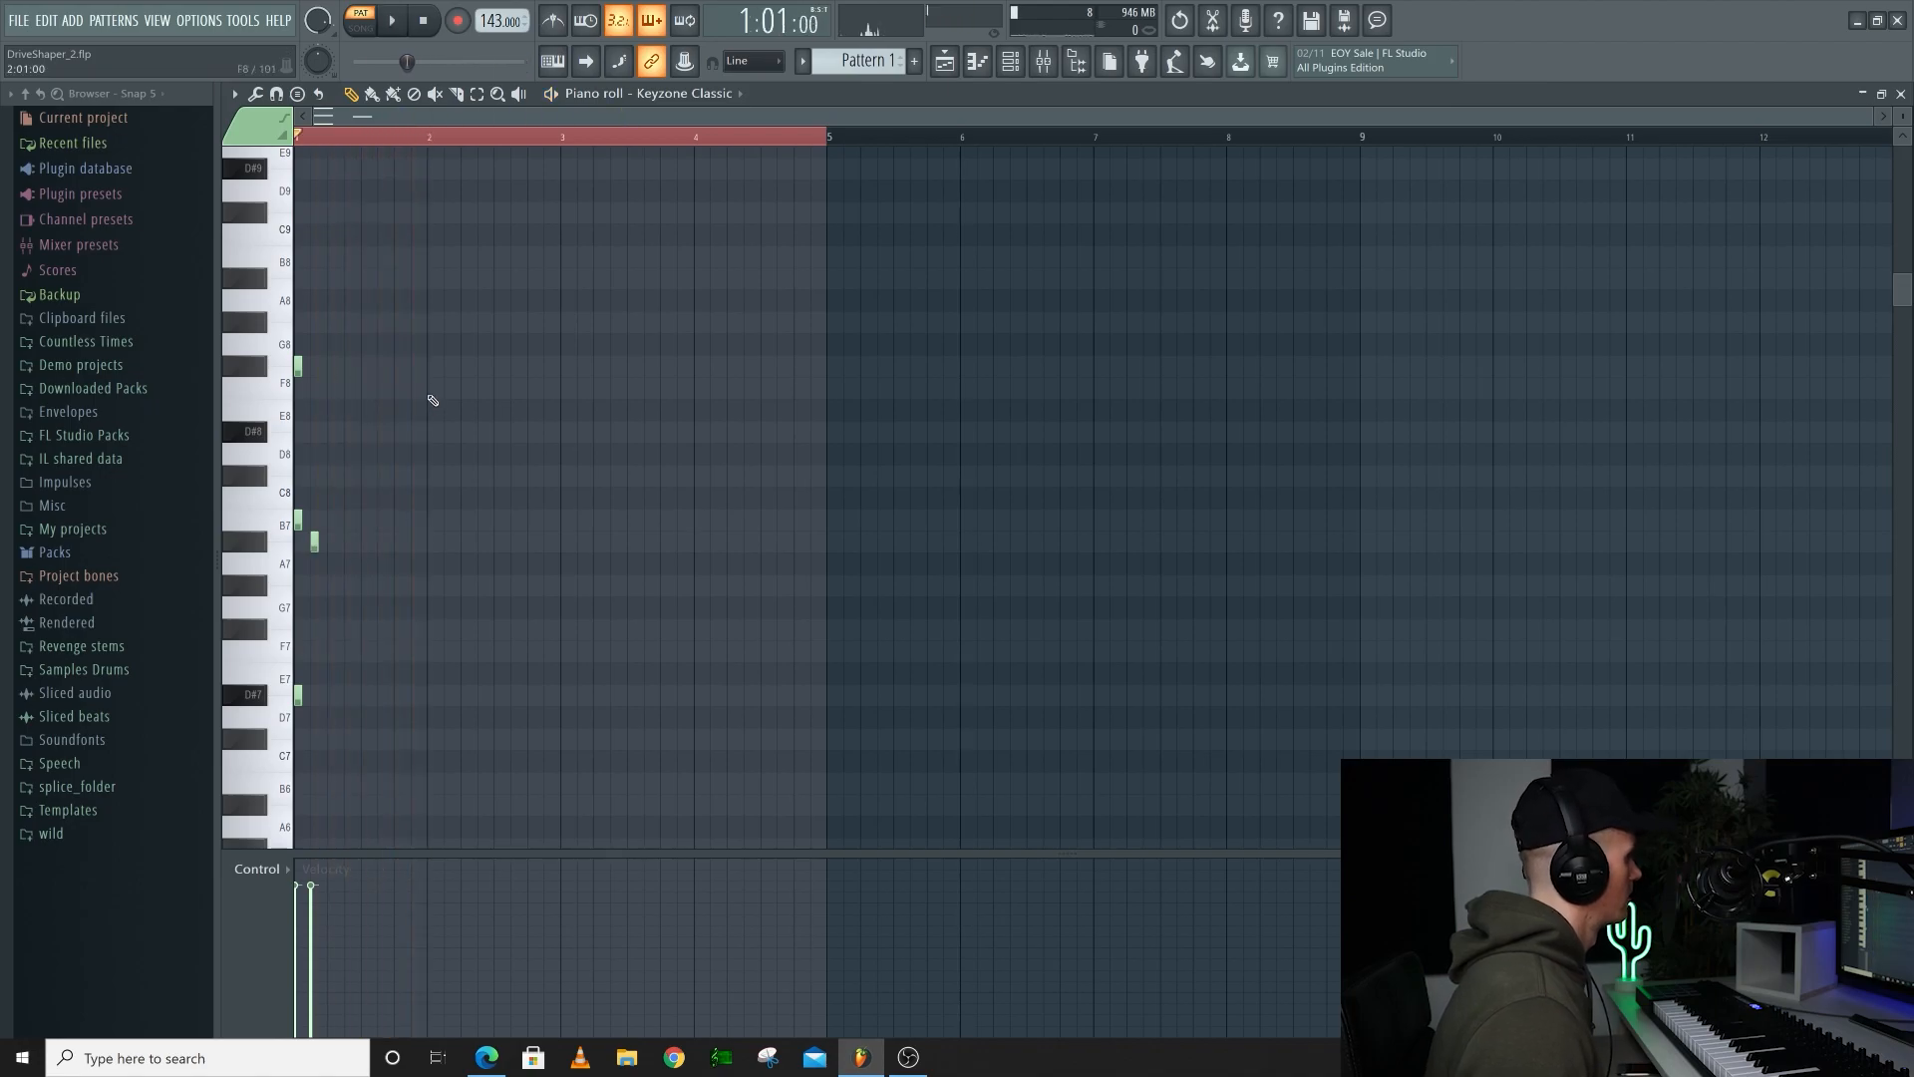
click(302, 214)
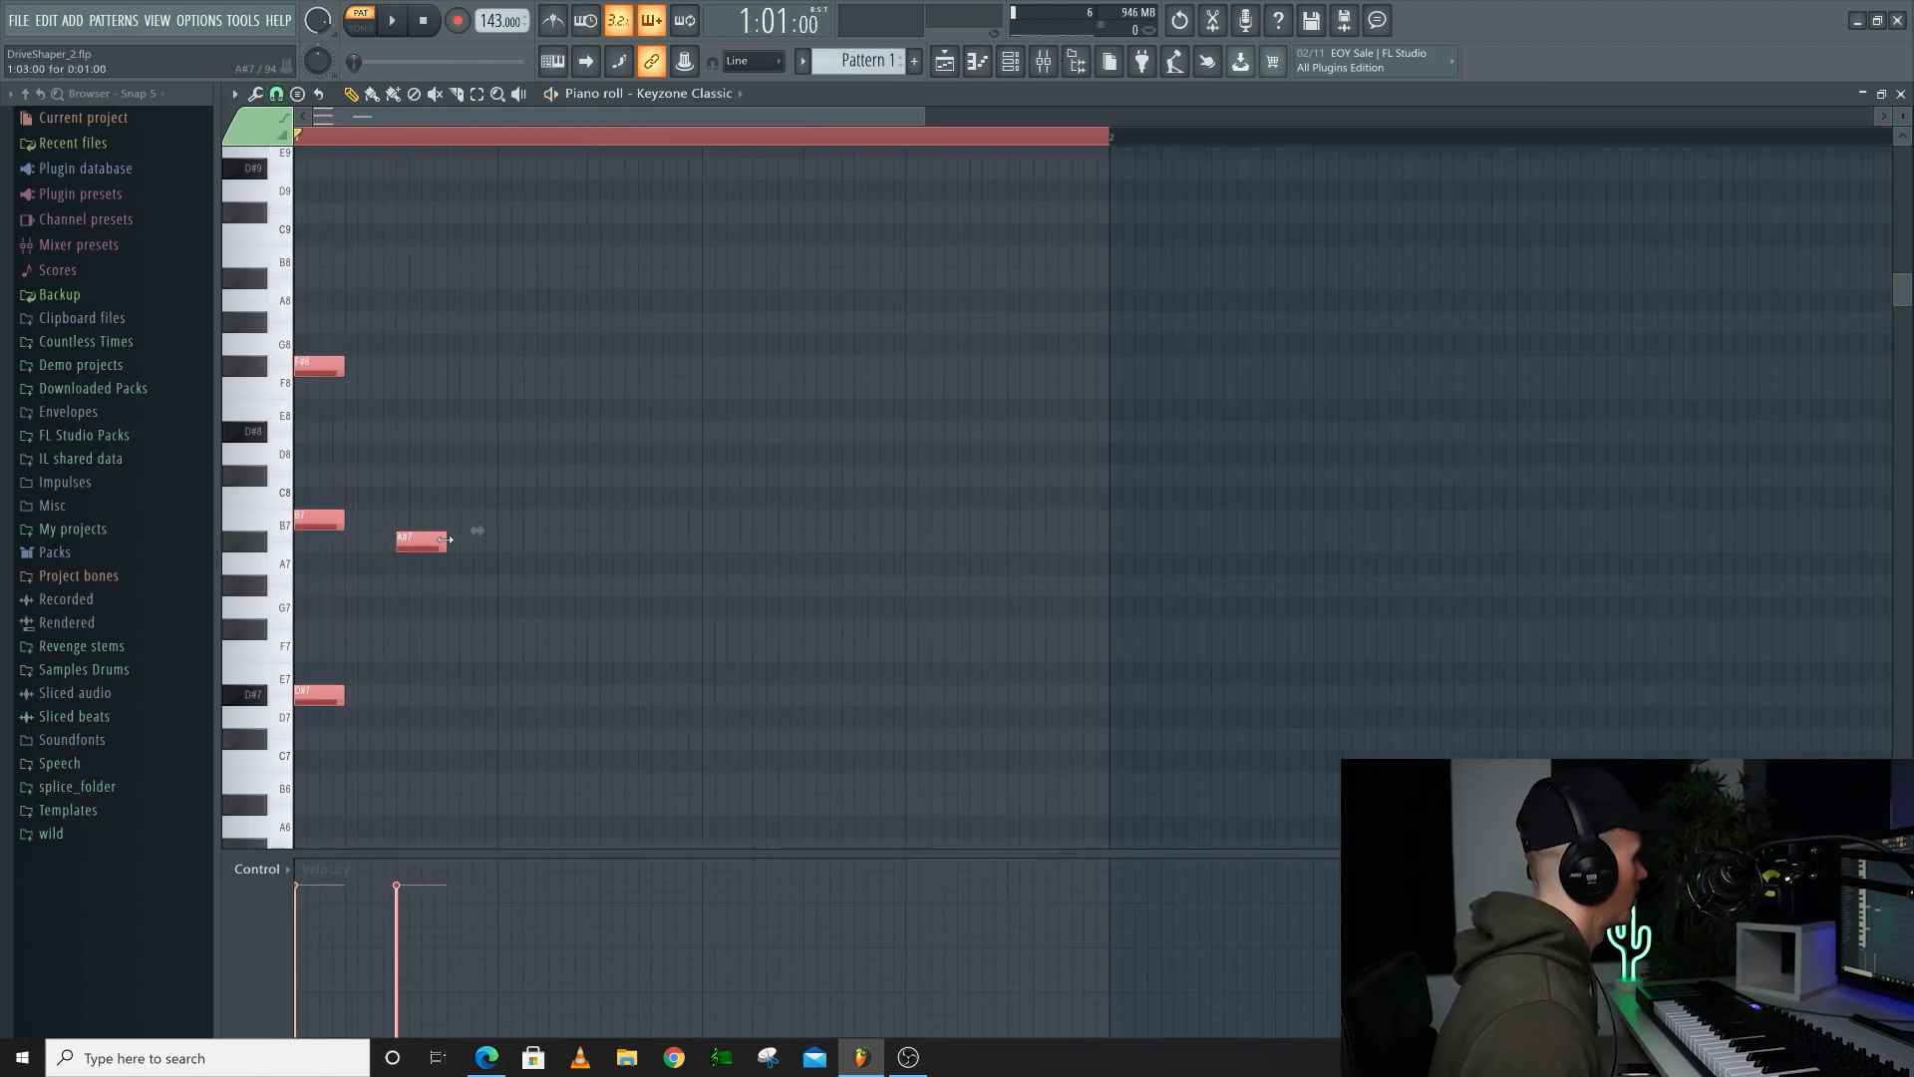
scroll(489, 492, down, 3)
key(space)
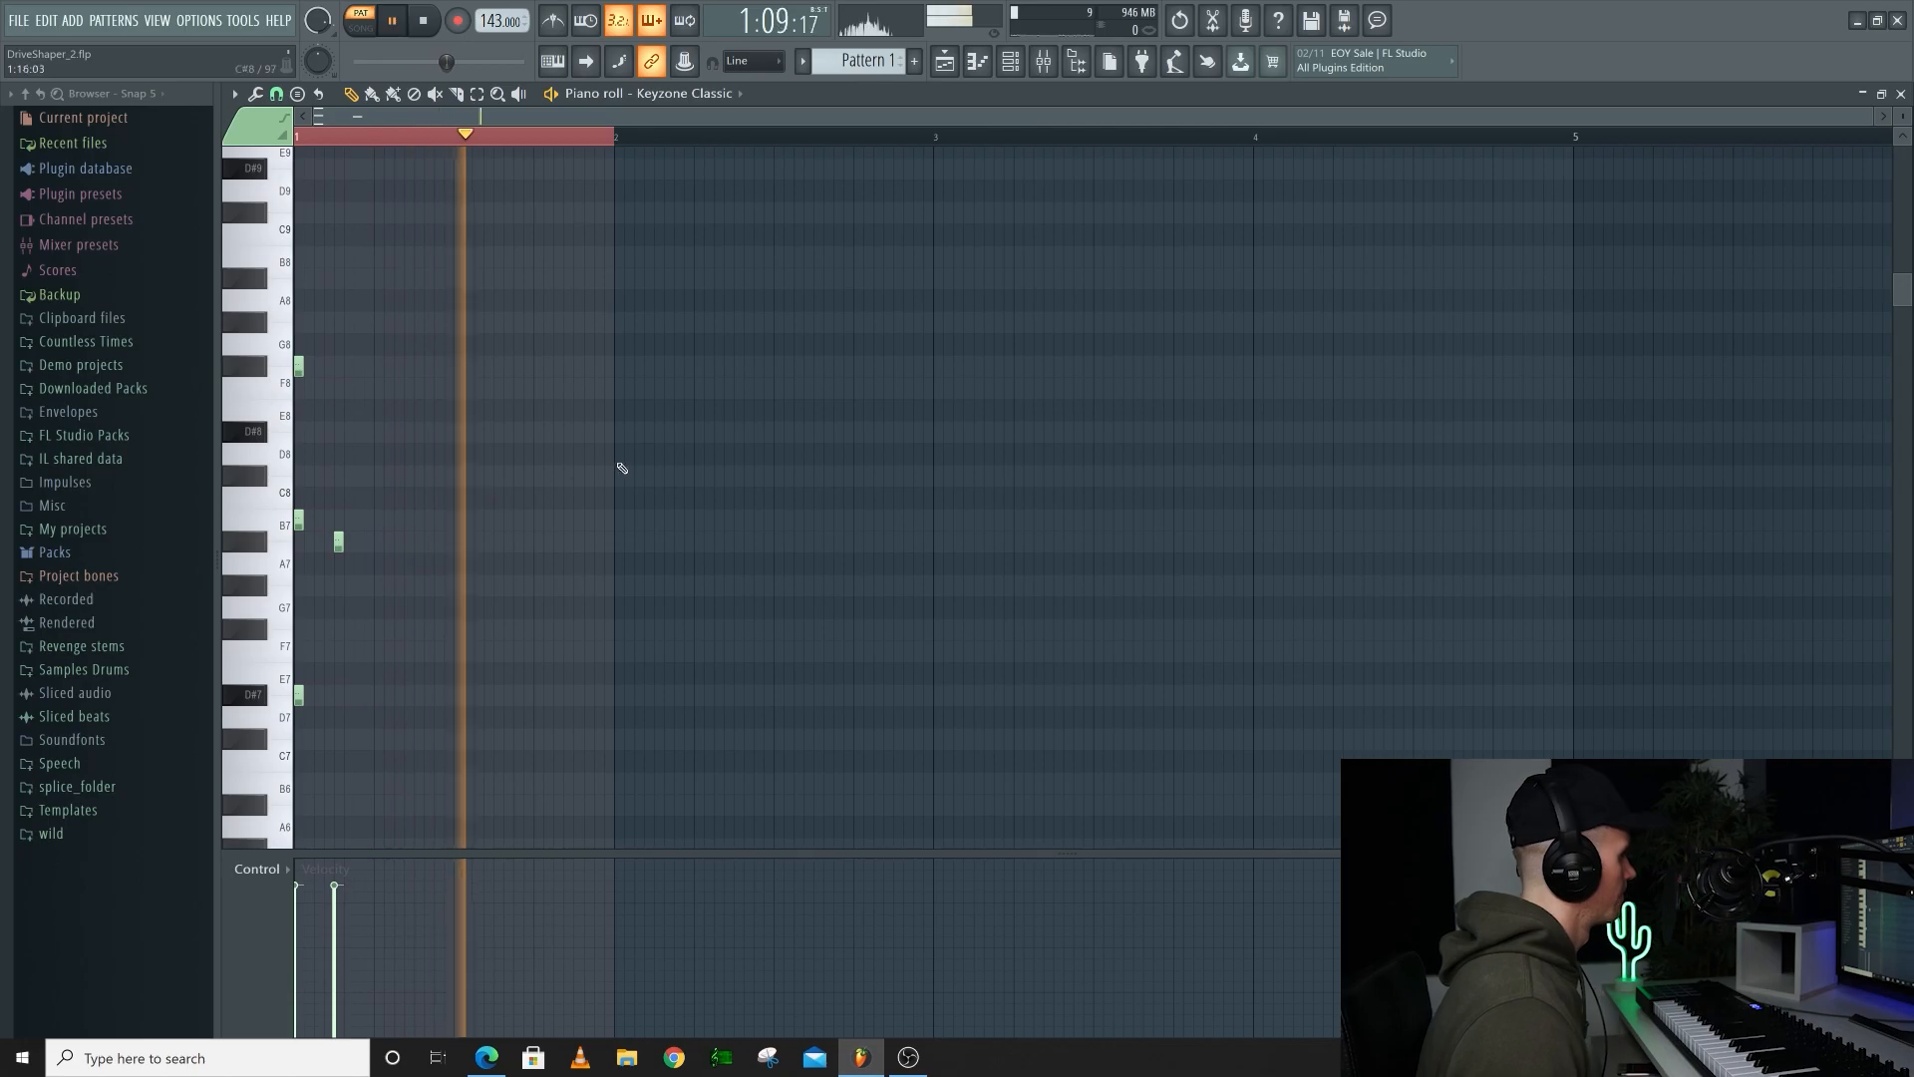
key(space)
Build bar 2 from a D#7, A#7 and F8 chord, followed by B7 at step 2 and A#7 at step 3
click(620, 696)
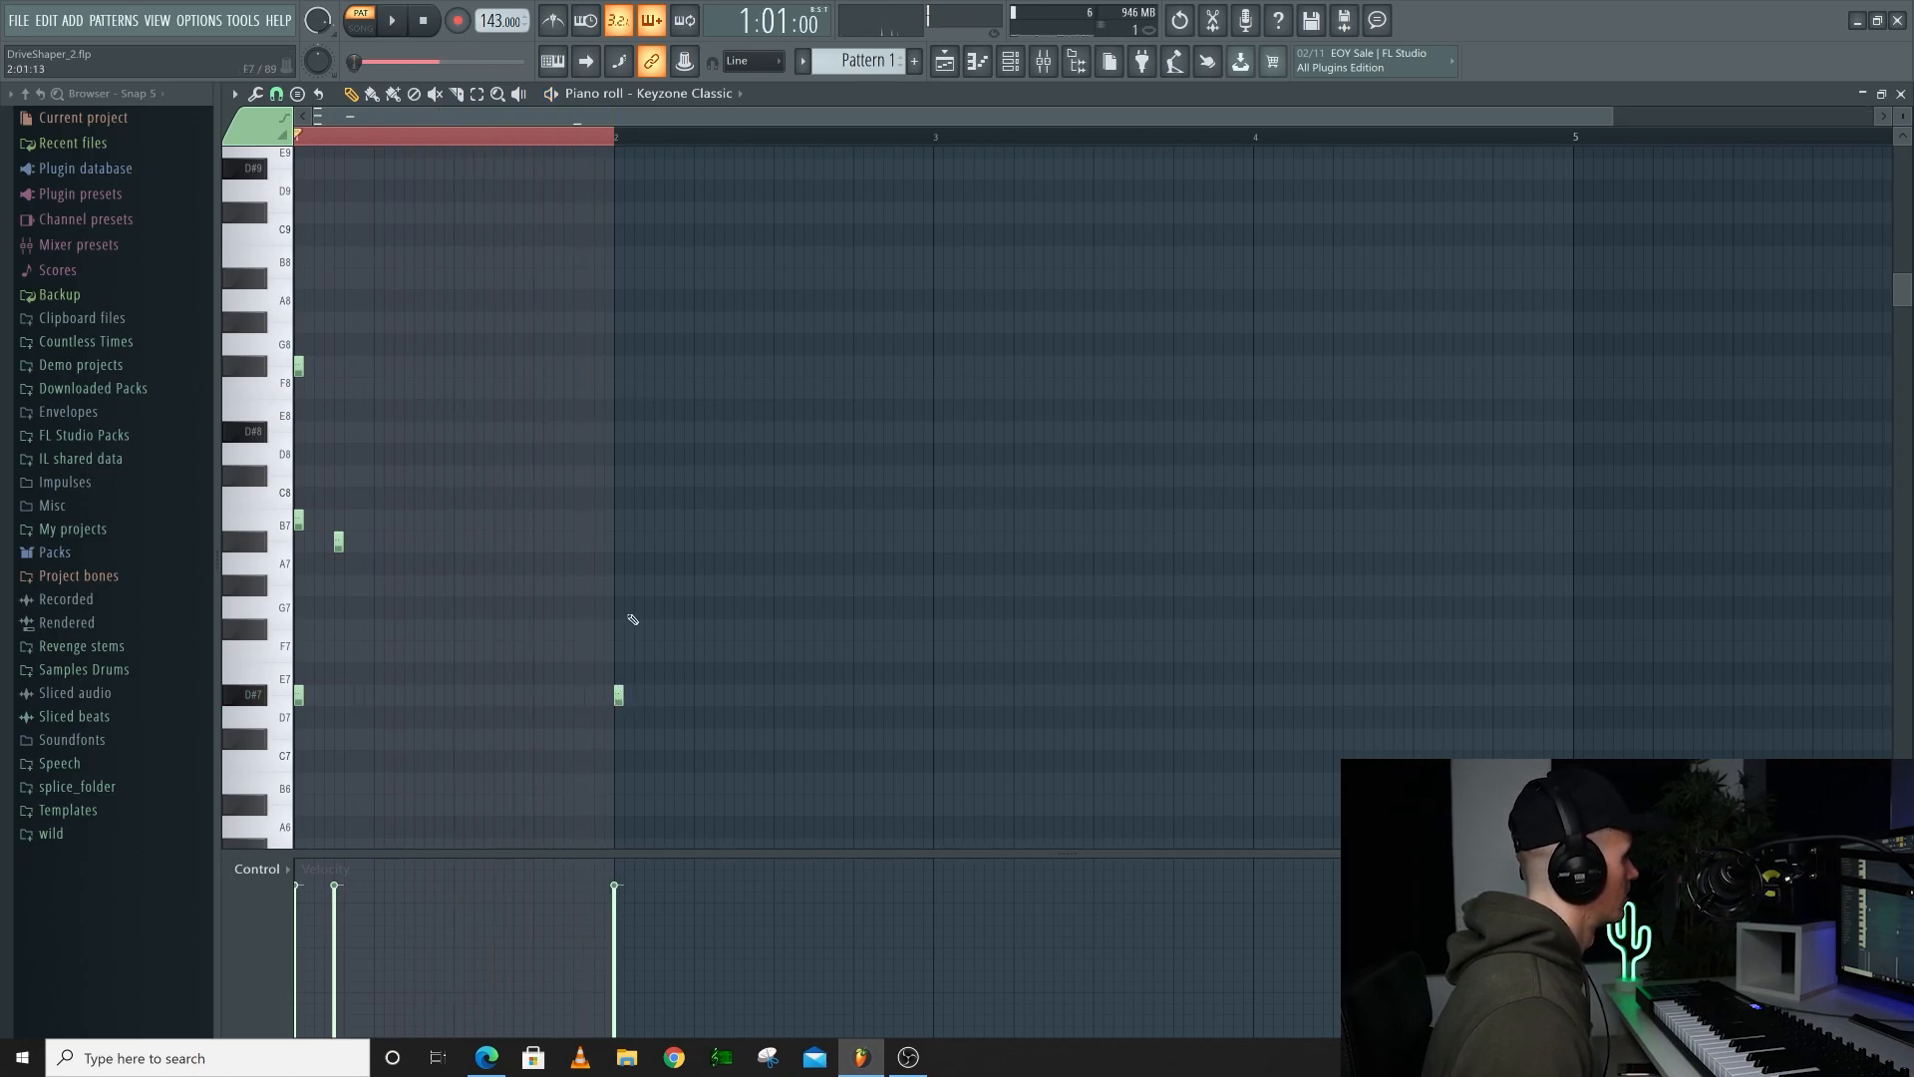
key(space)
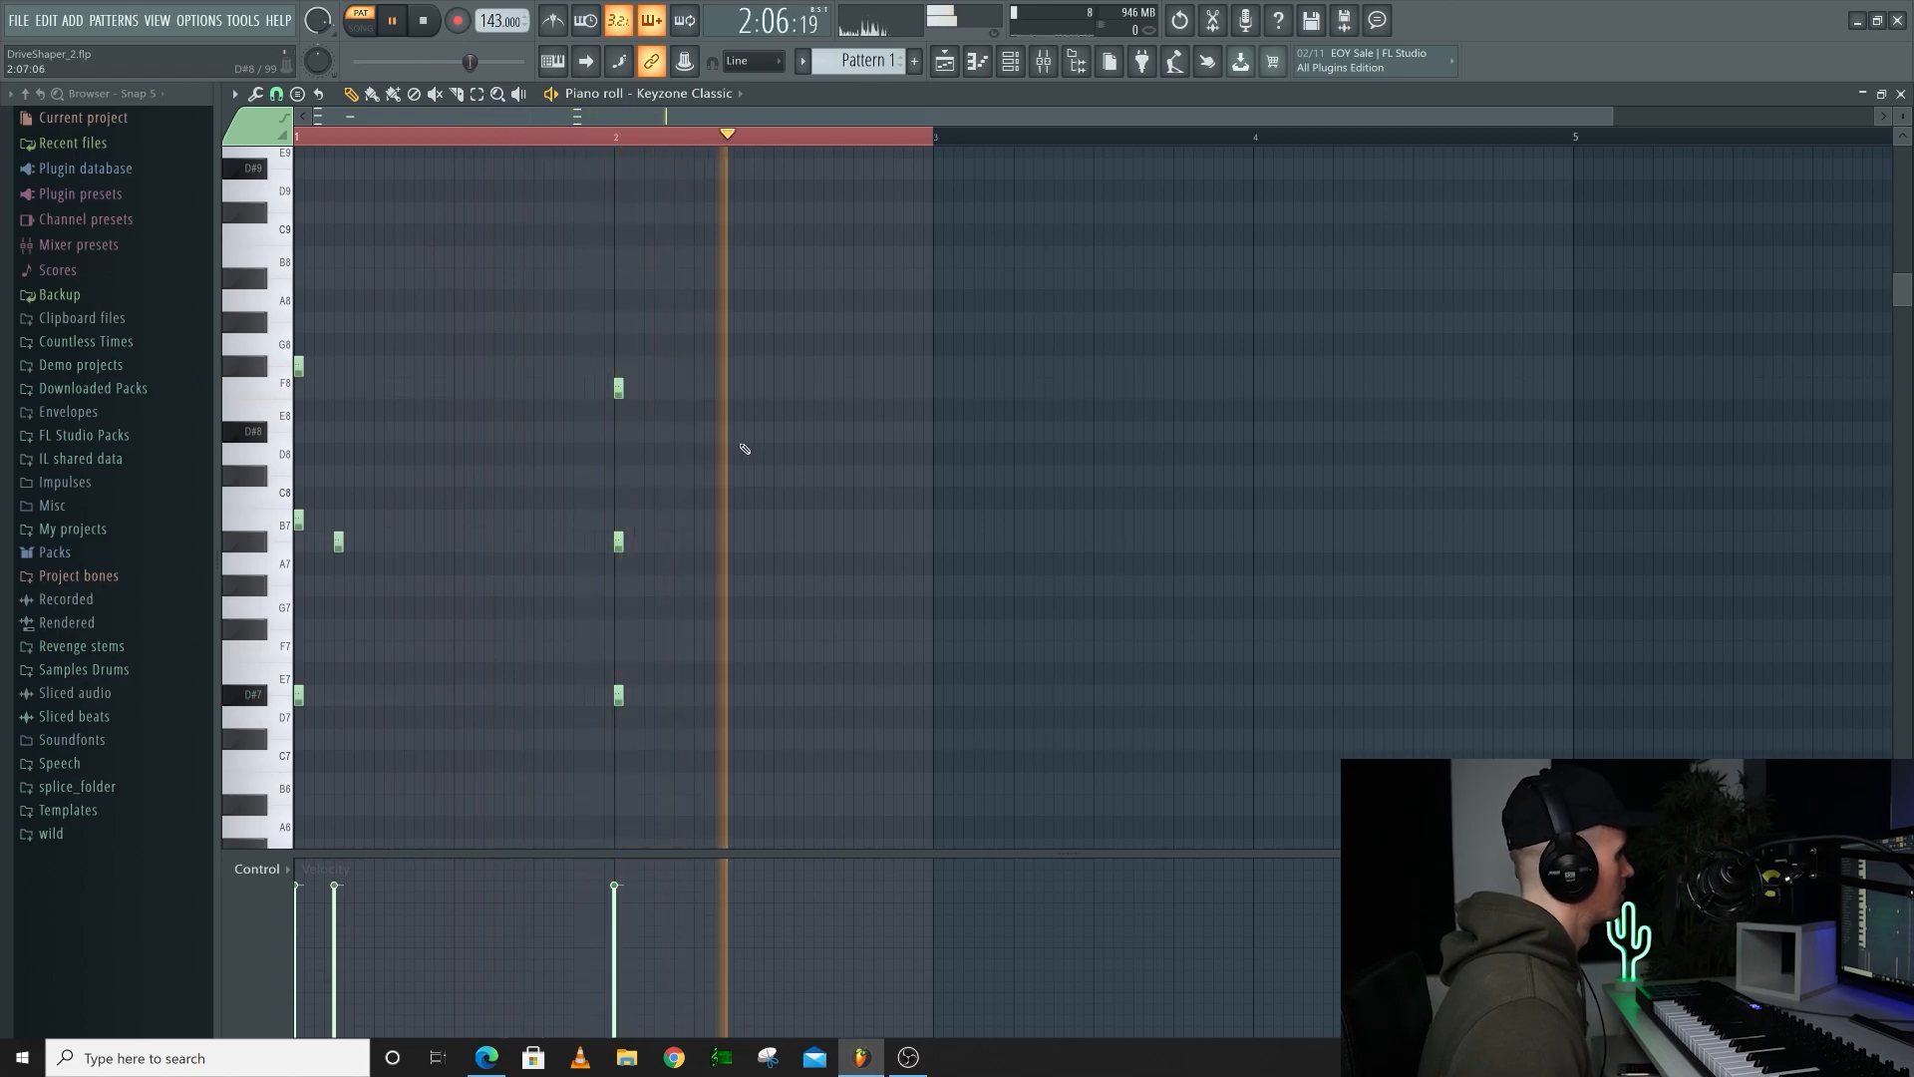
click(638, 520)
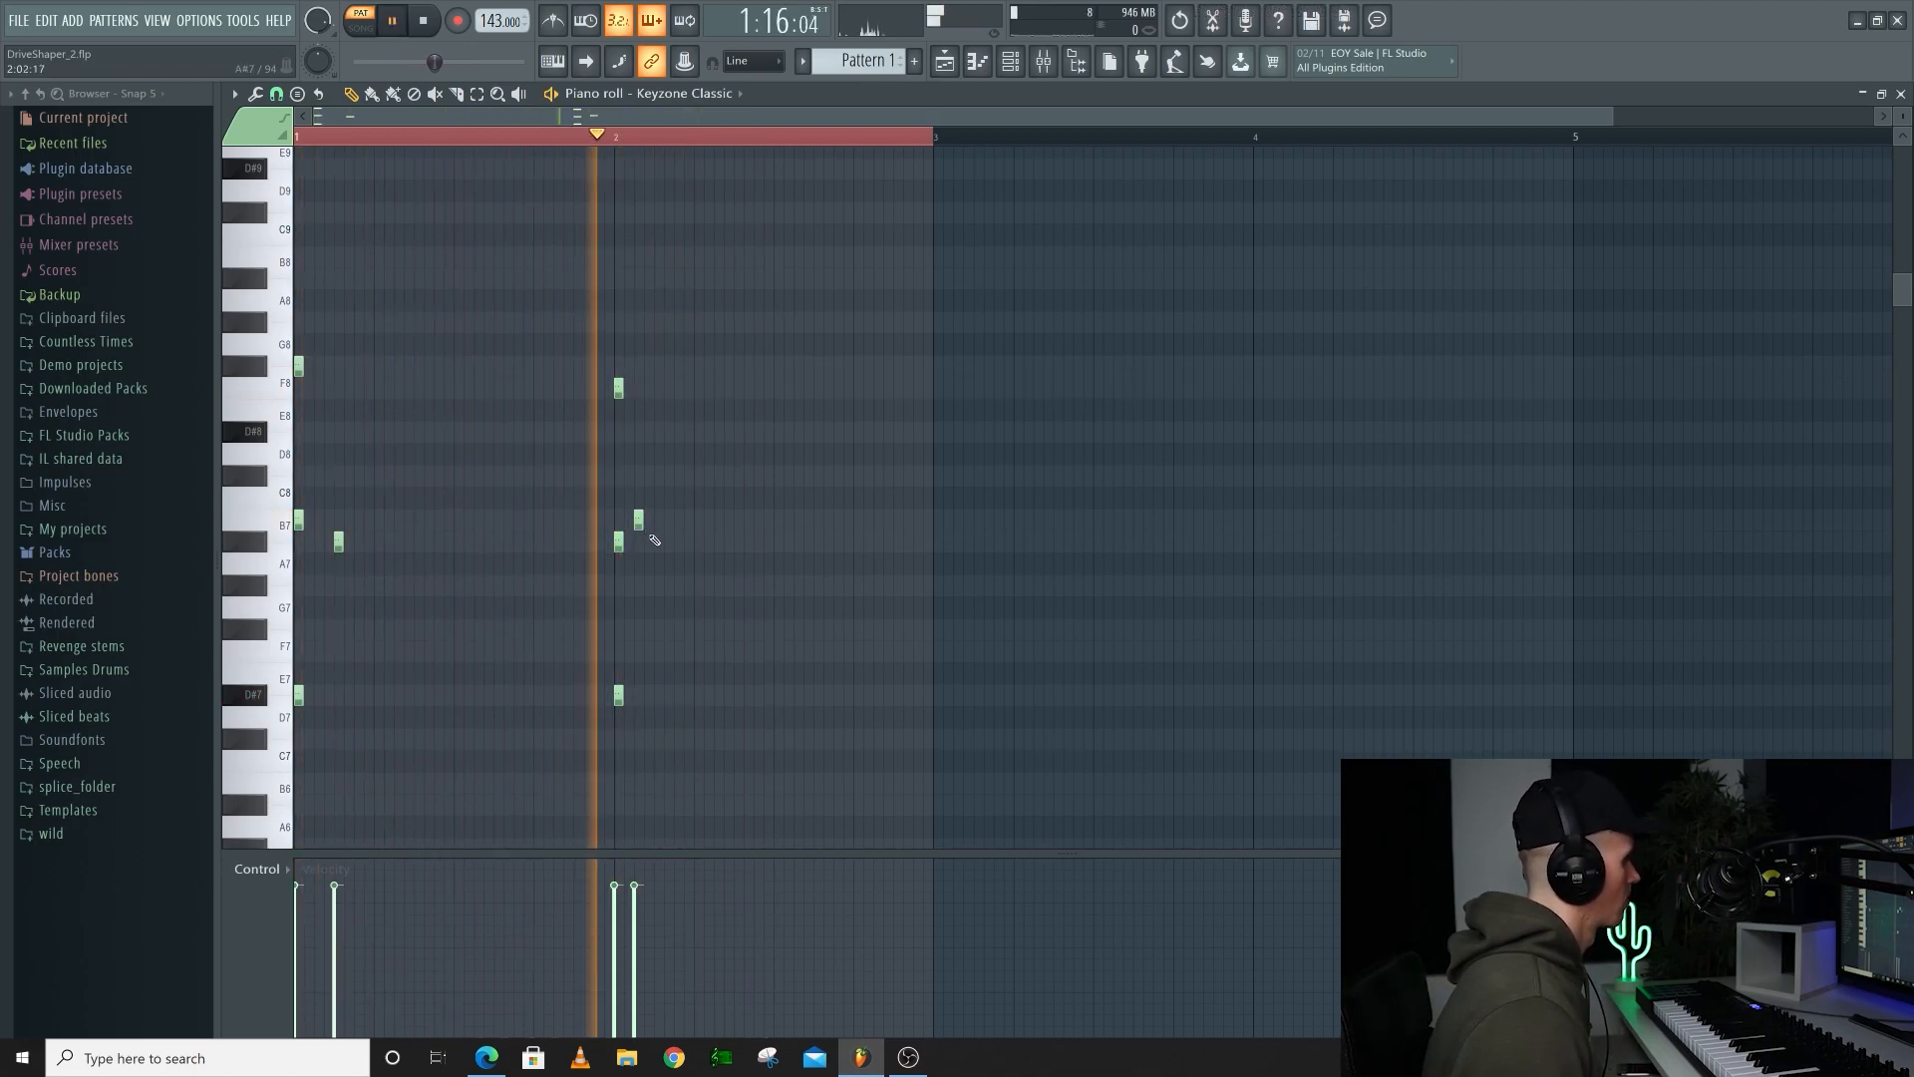
click(648, 541)
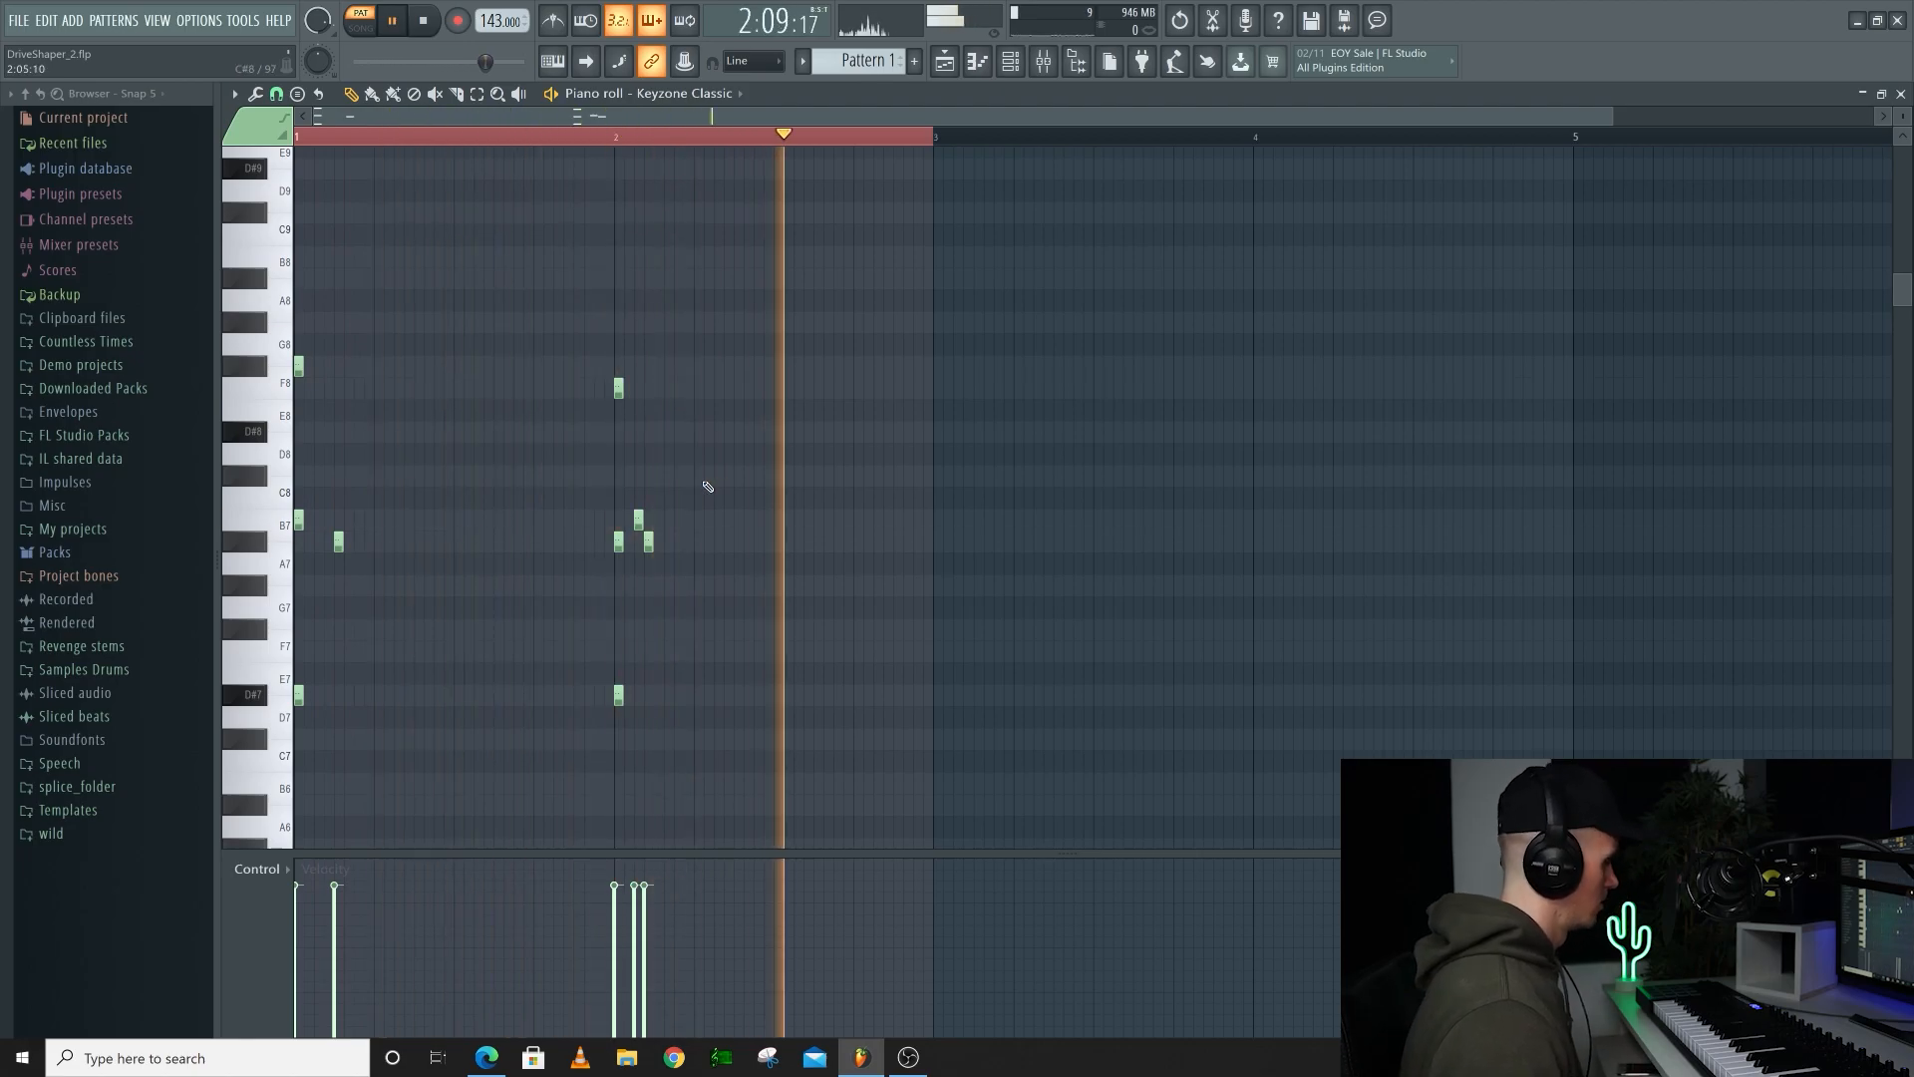
drag(649, 543, 660, 545)
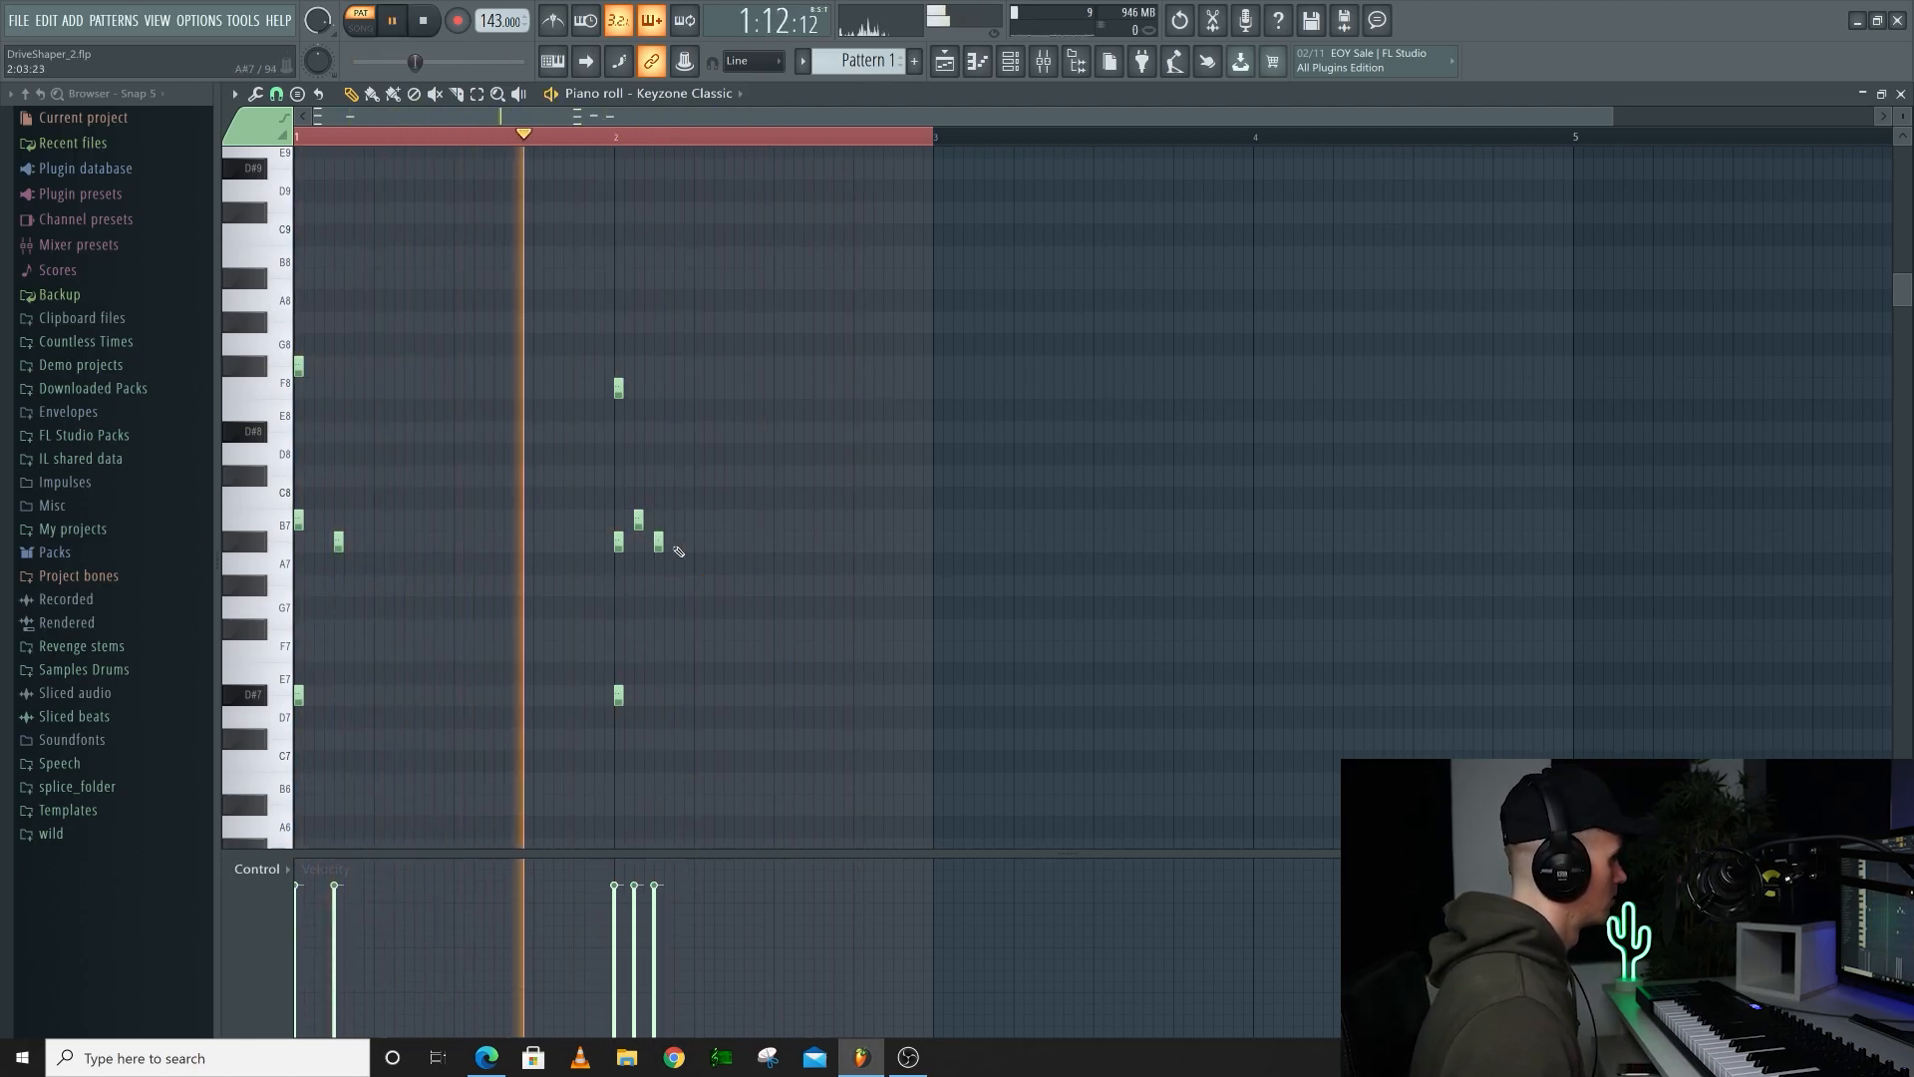
Duplicate the two-bar phrase into bars 3 and 4, and add a closing F#7 note at step 4 of bar 4
key(ctrl+b)
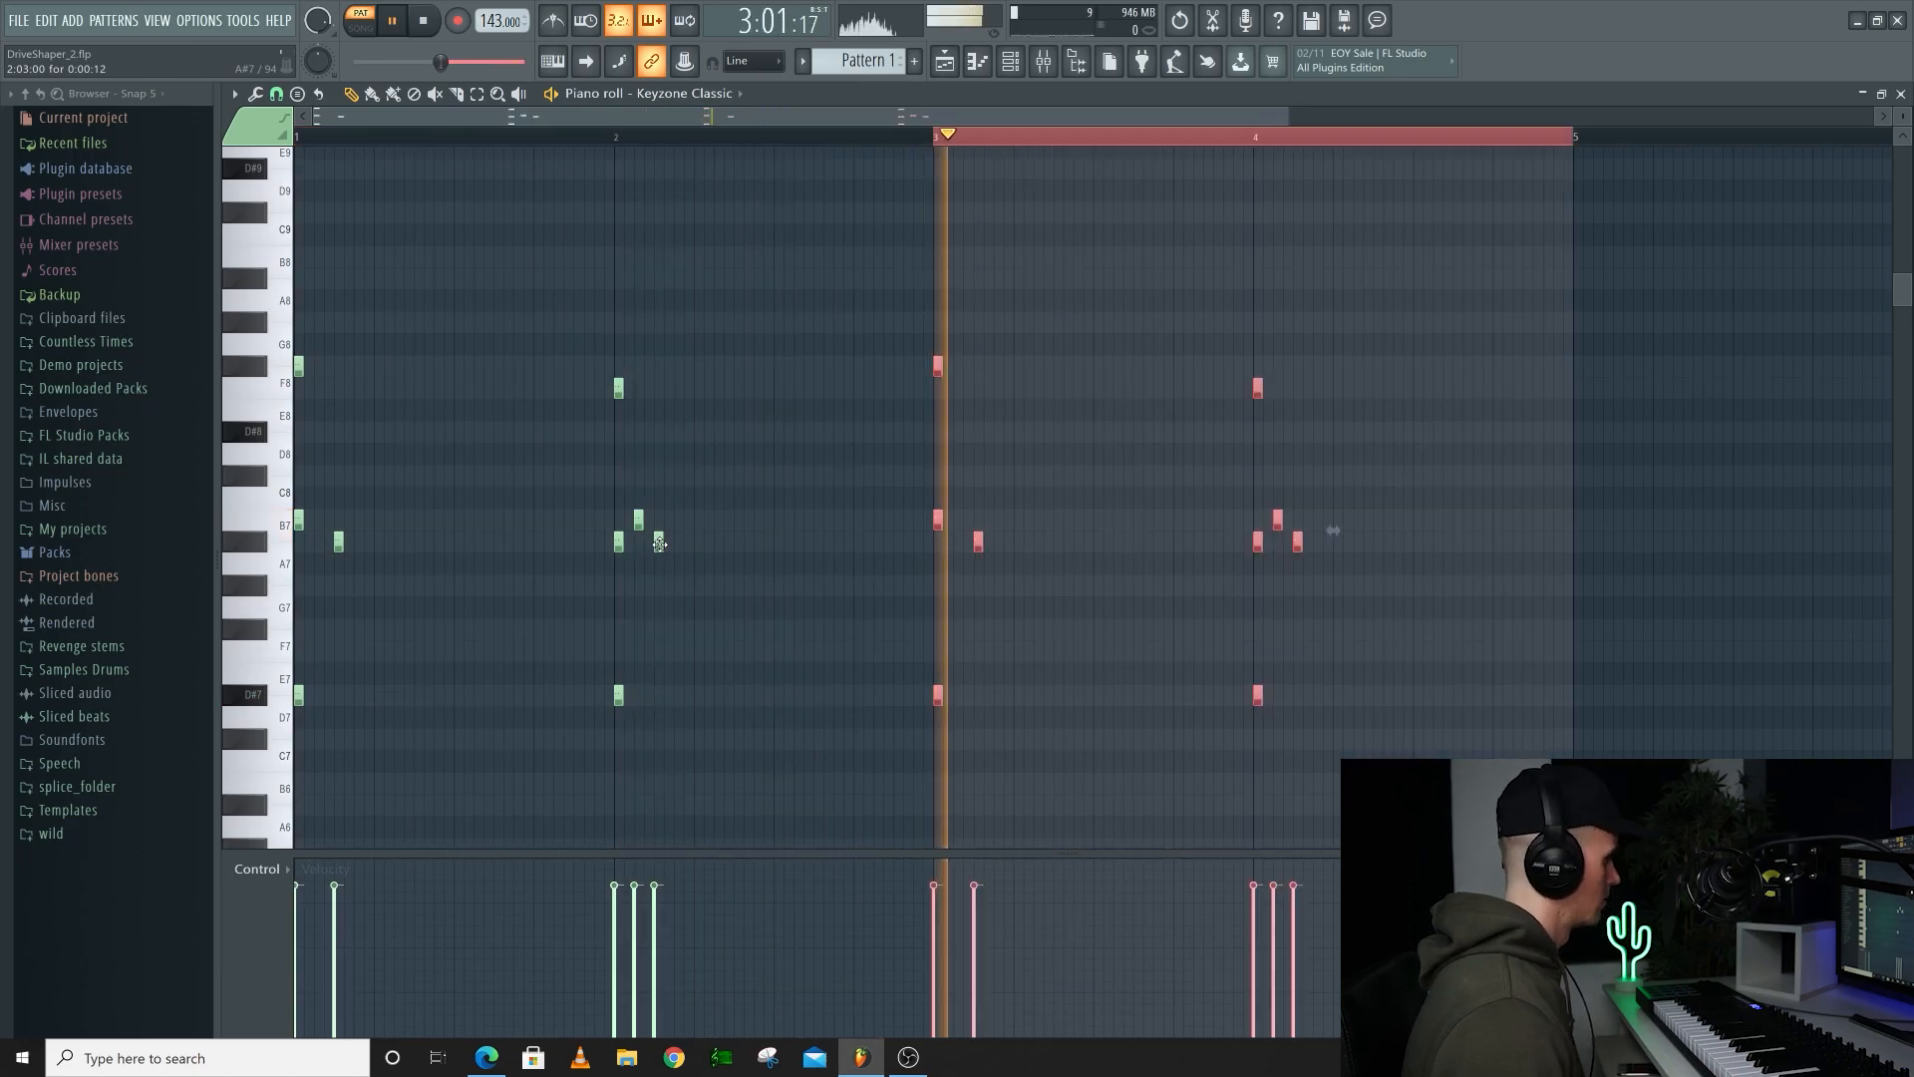
key(ctrl+a)
scroll(742, 534, down, 1)
ctrl+click(1061, 543)
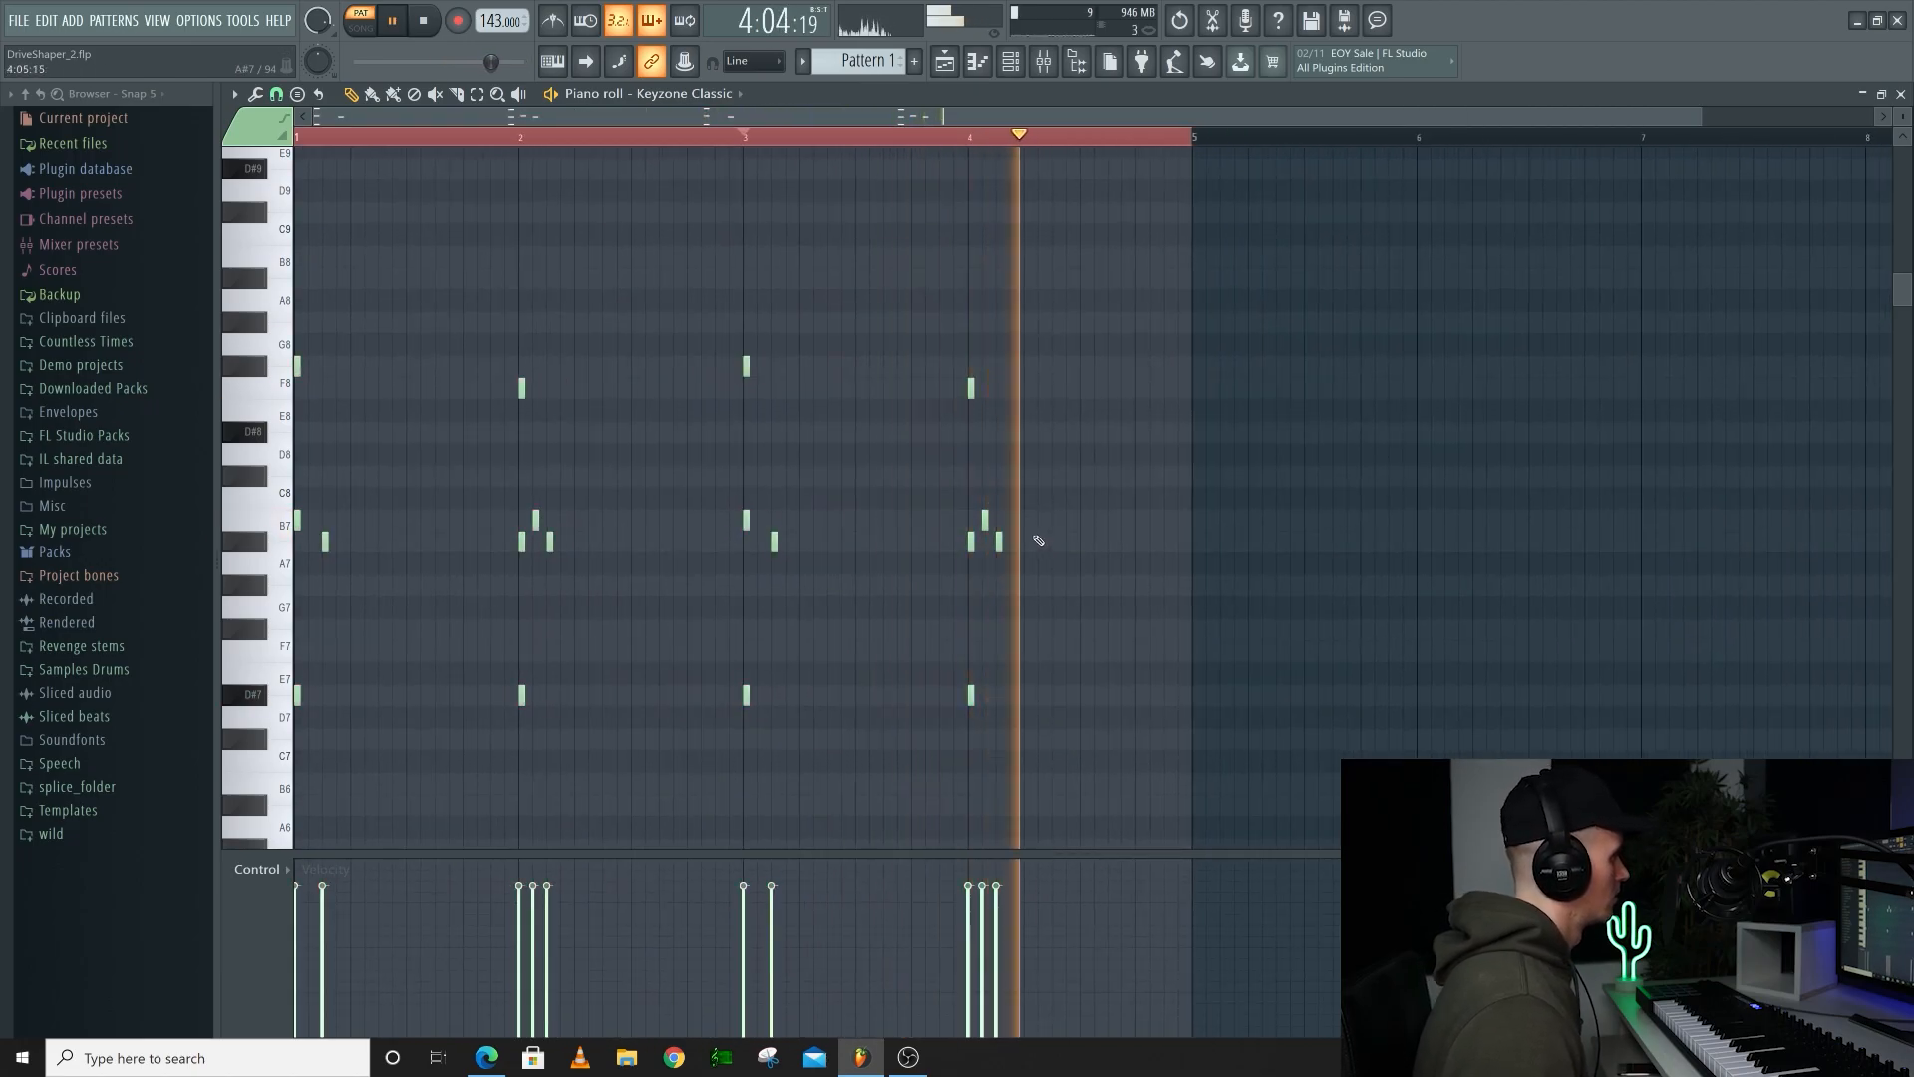
click(1015, 520)
key(space)
key(space)
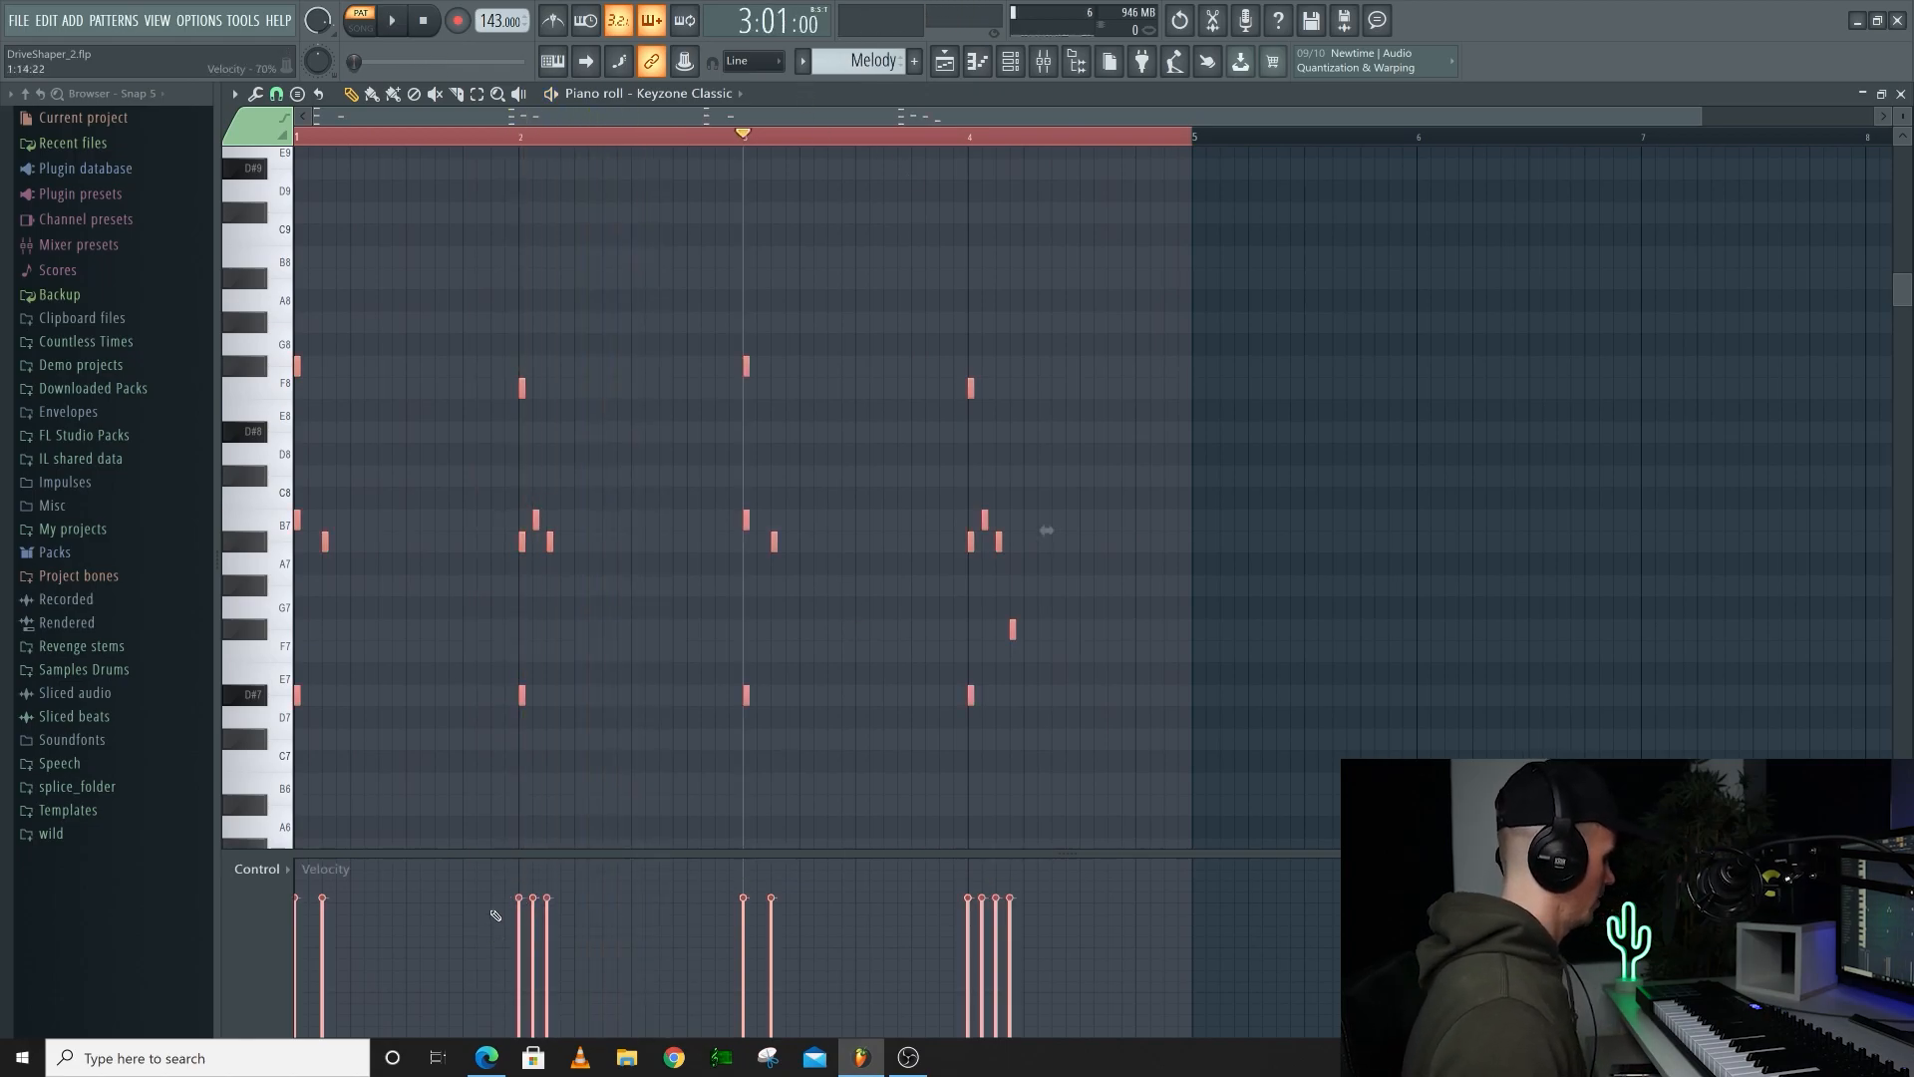
Randomize the velocities of the melody notes with a velocity level of -7% and accept the change
key(alt+r)
key(space)
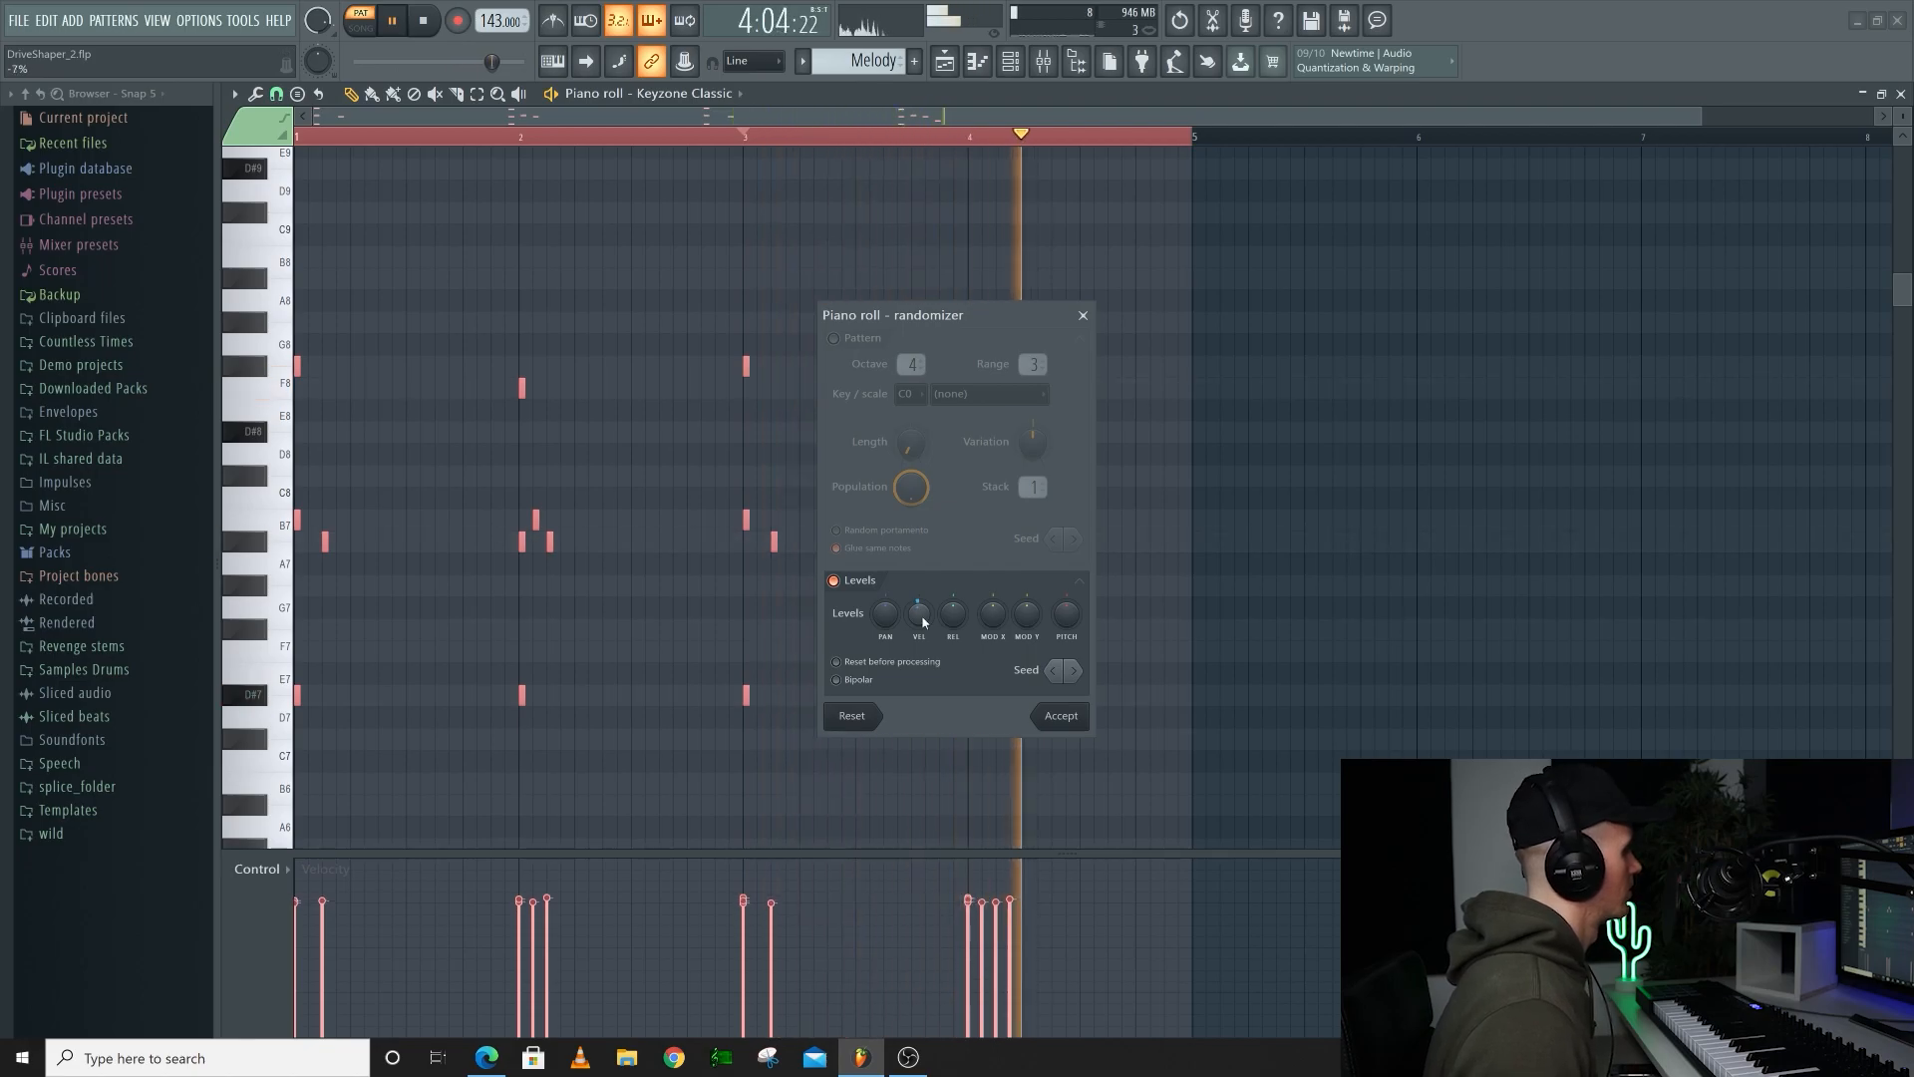
click(1061, 715)
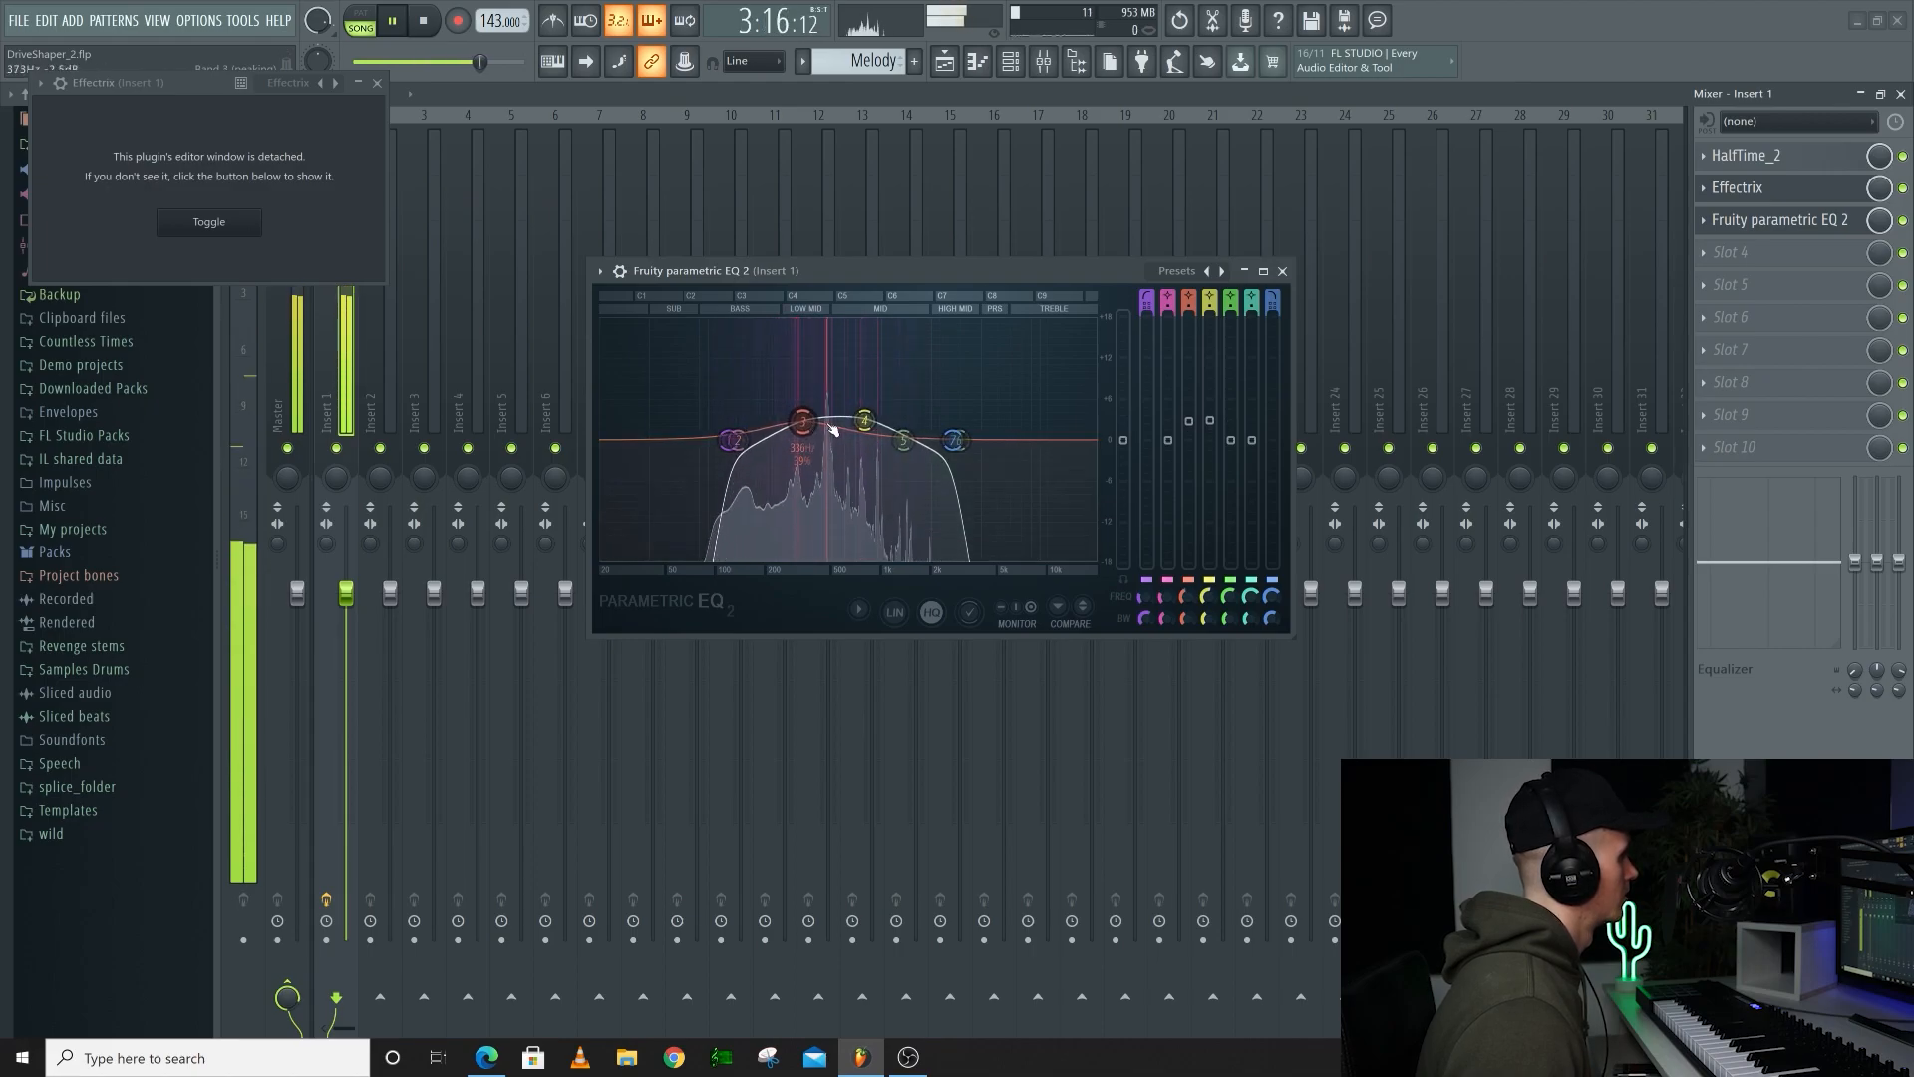
Fine-tune the boosted mid band of Fruity parametric EQ 2 on Insert 1 during playback
drag(878, 410, 882, 410)
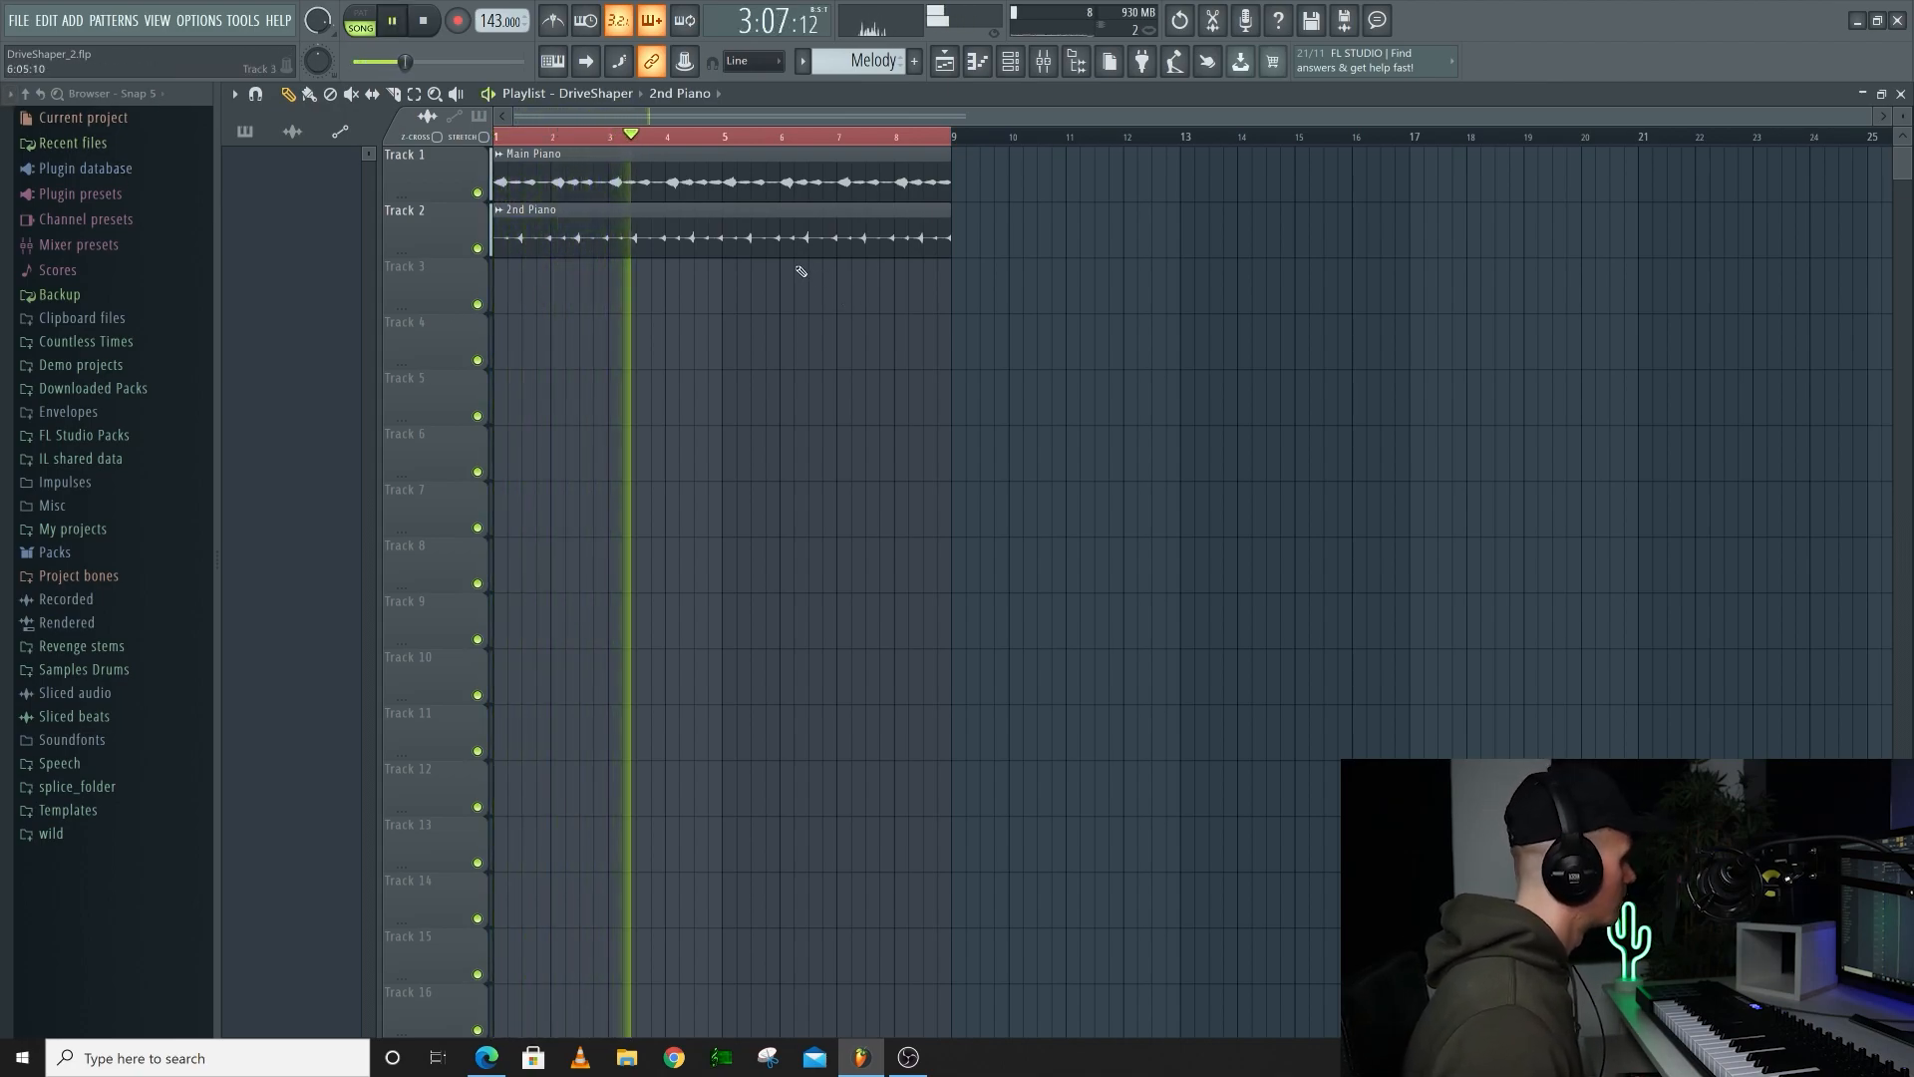
Review the ValhallaVintageVerb settings on the Piano Bus while listening to the reverb in playback
key(space)
key(F9)
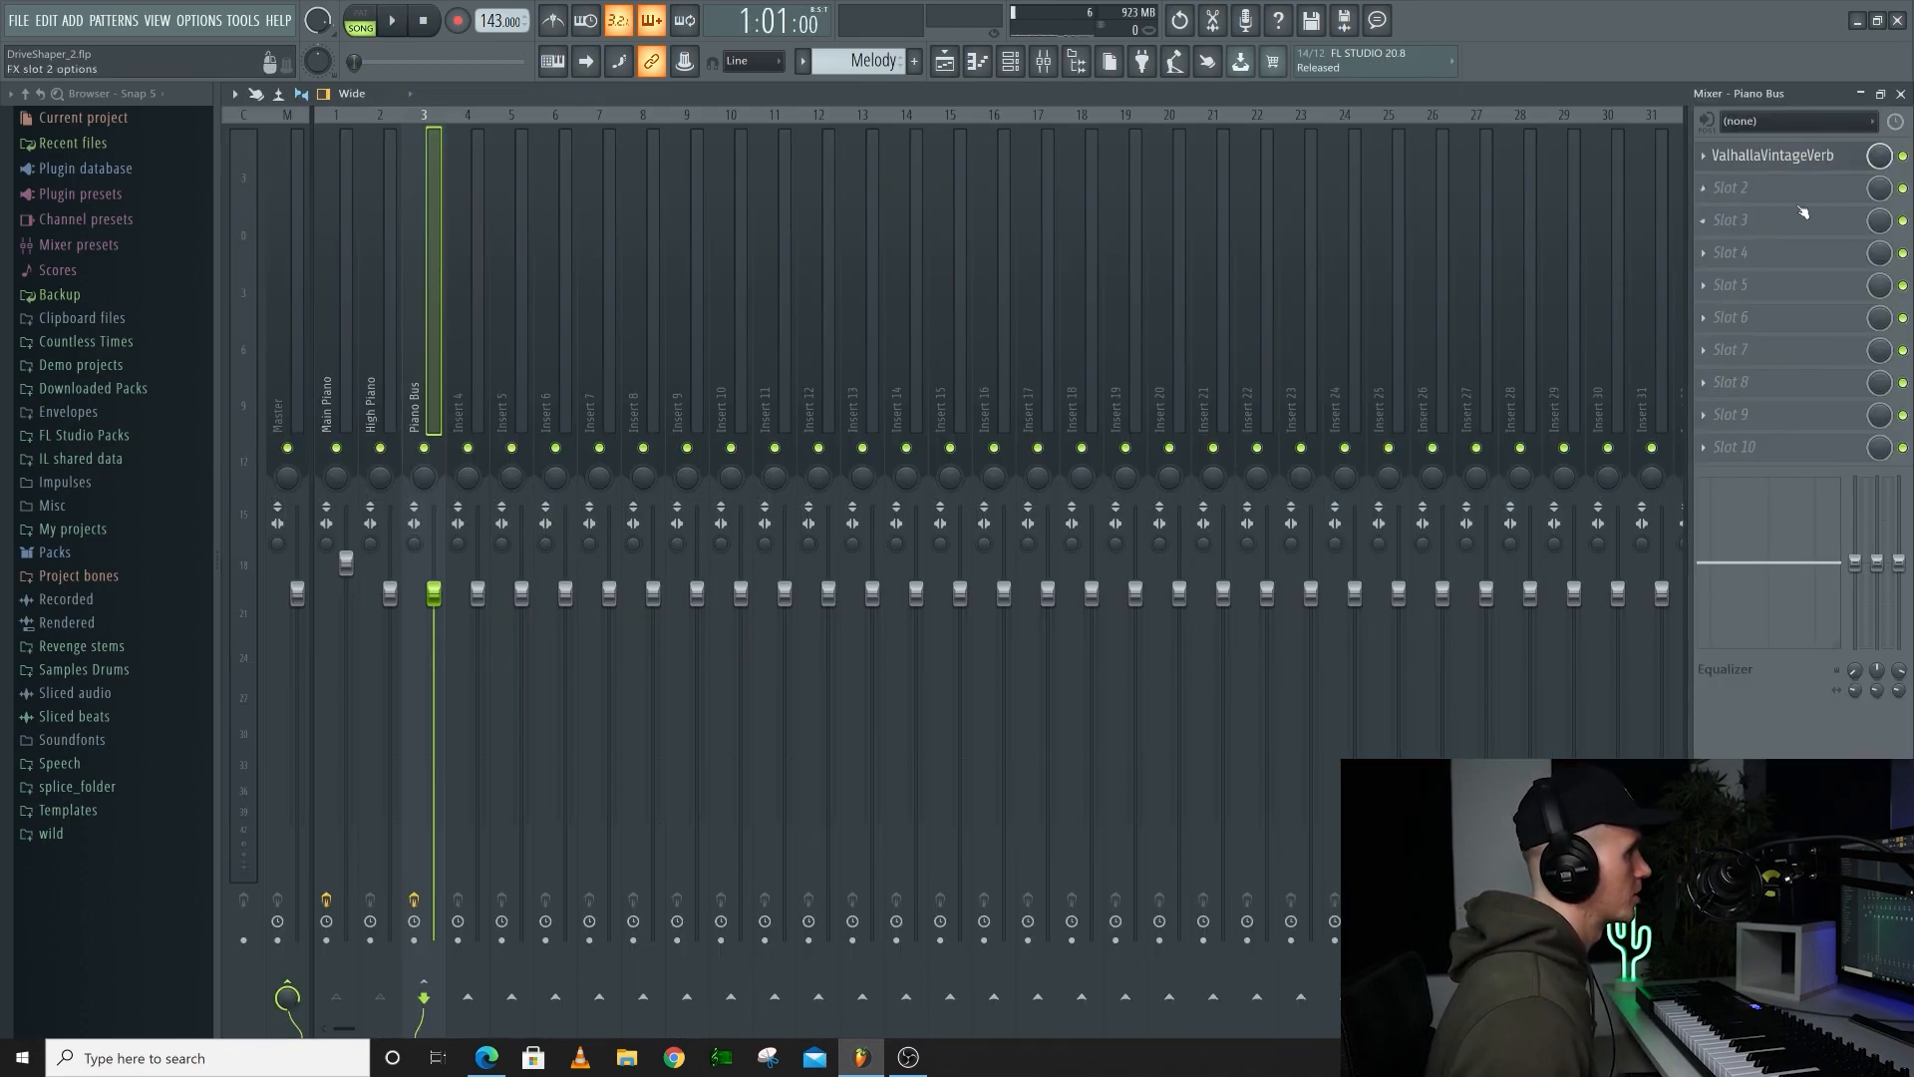
click(1774, 157)
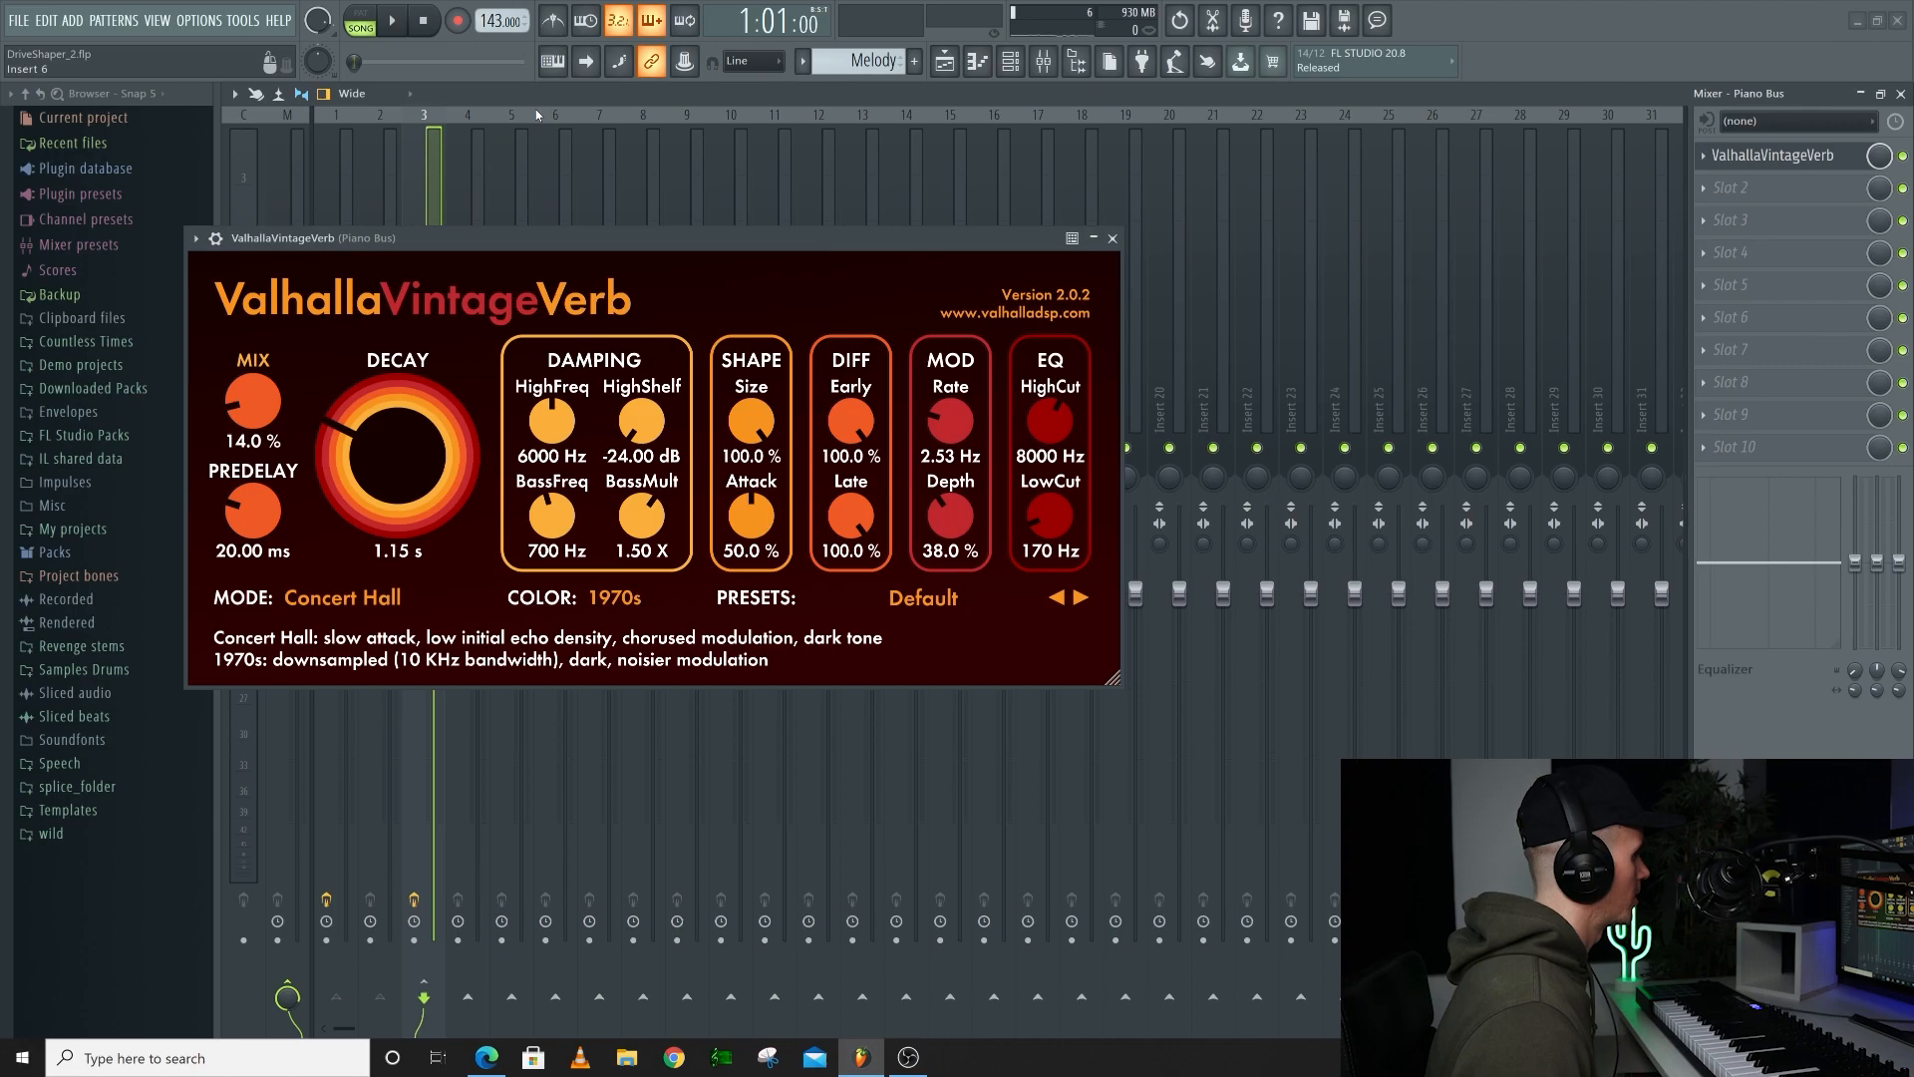
key(space)
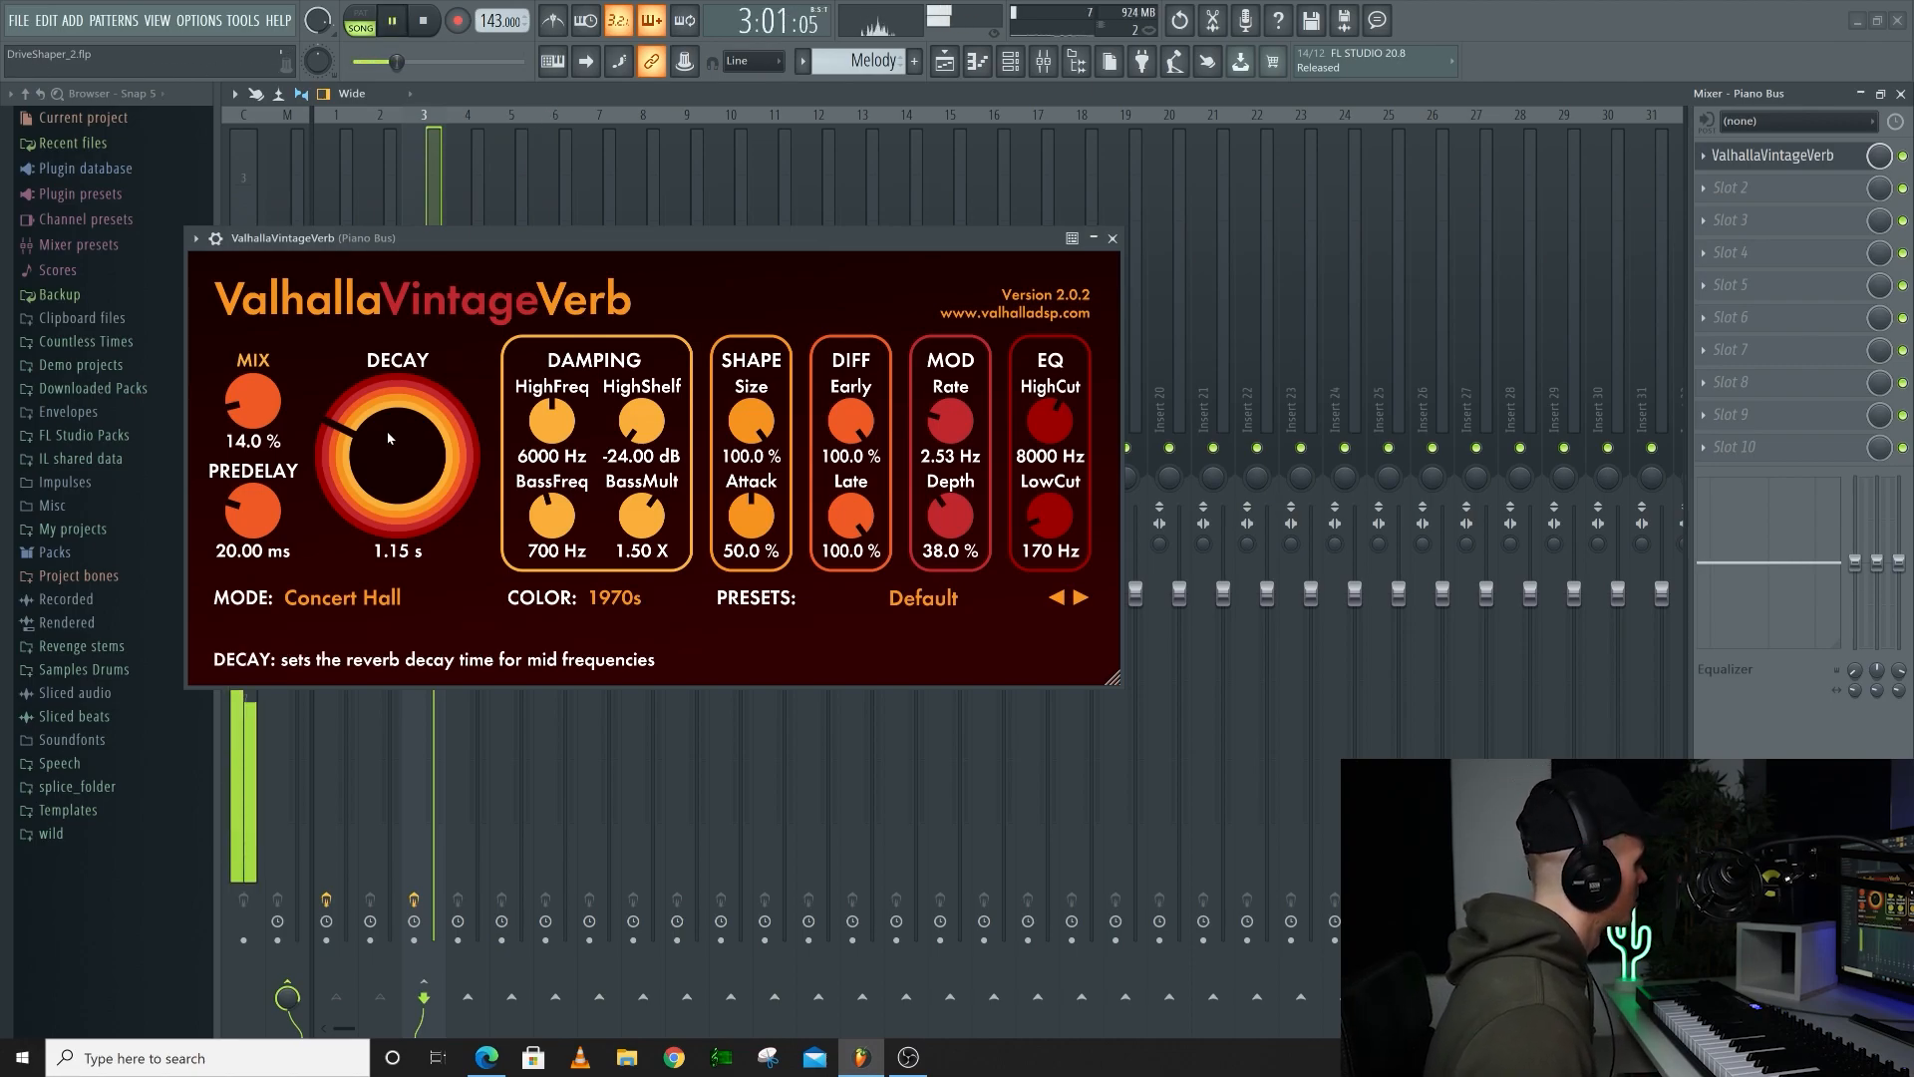
click(1114, 240)
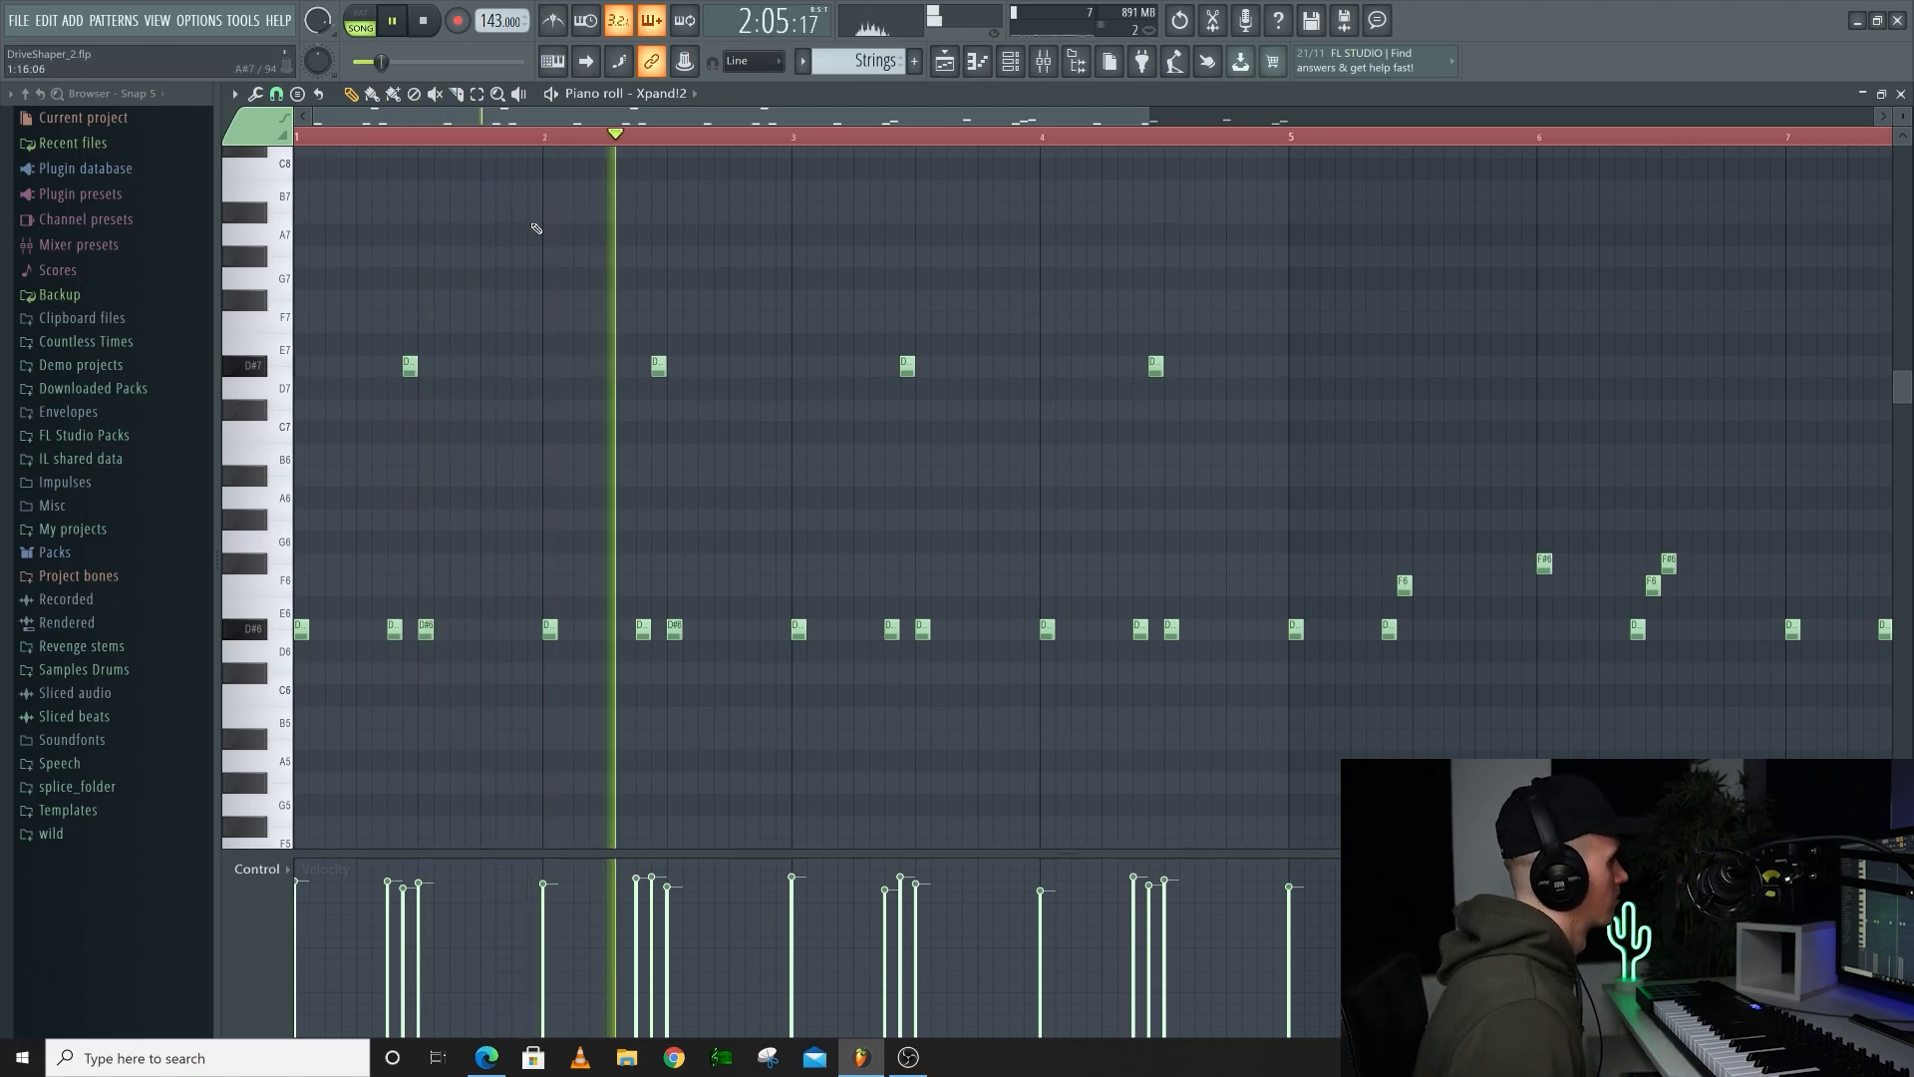
Examine the Strings pattern notes, highlighting the F#6 notes in bars 5 to 8
scroll(948, 350, down, 2)
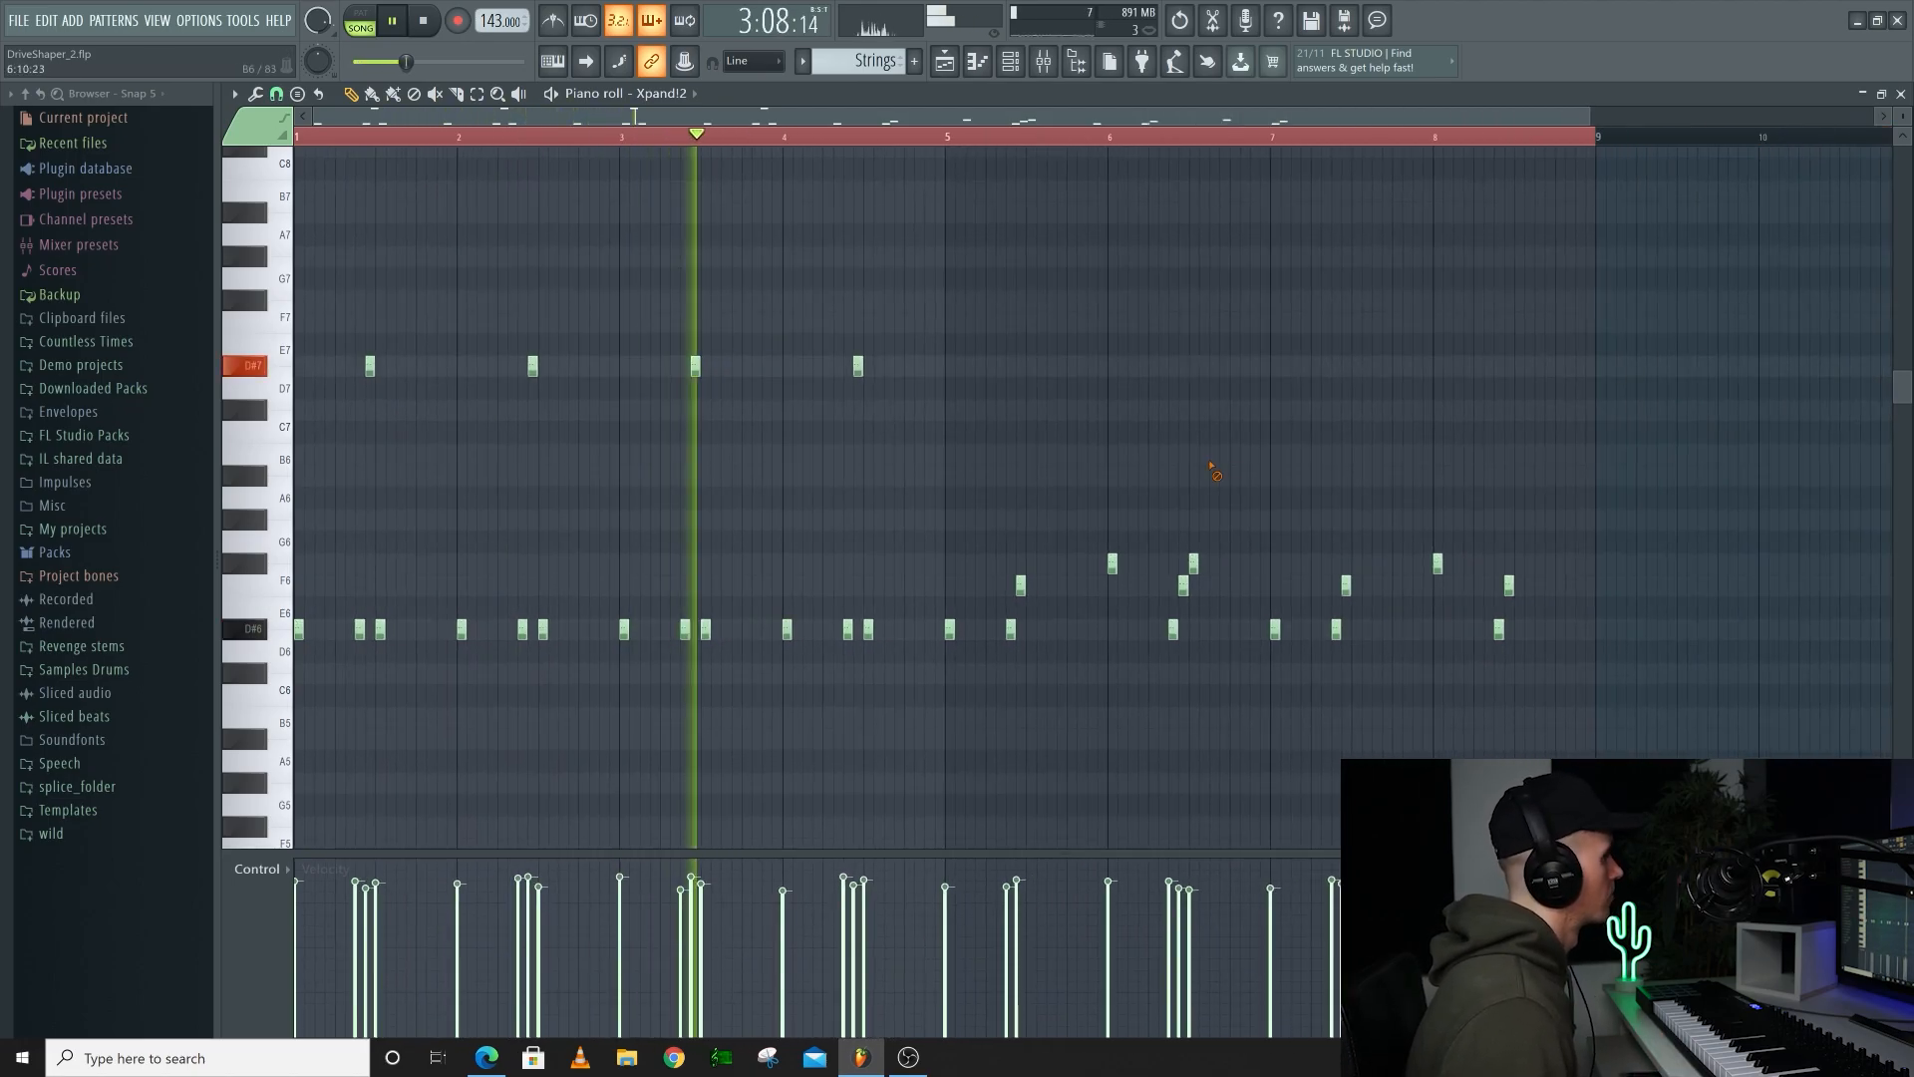
drag(1509, 491, 949, 572)
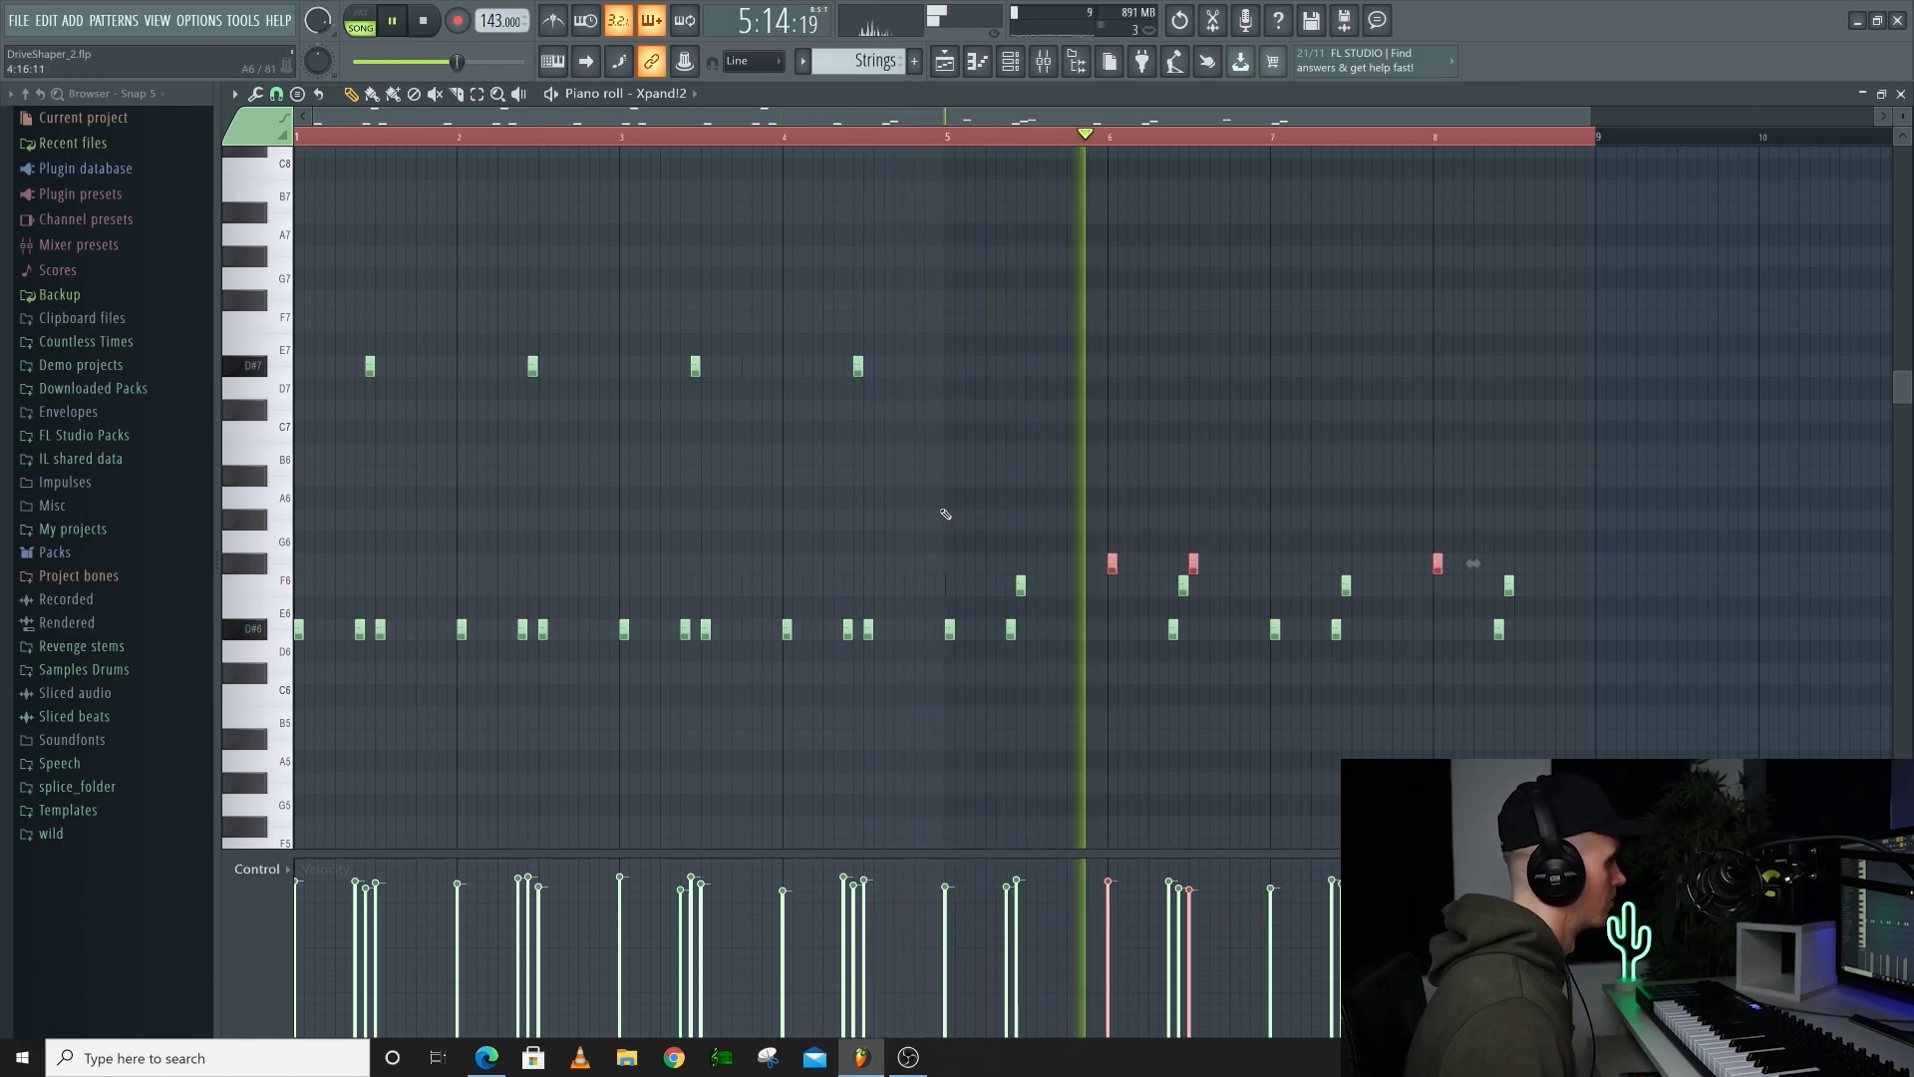
ctrl+click(929, 469)
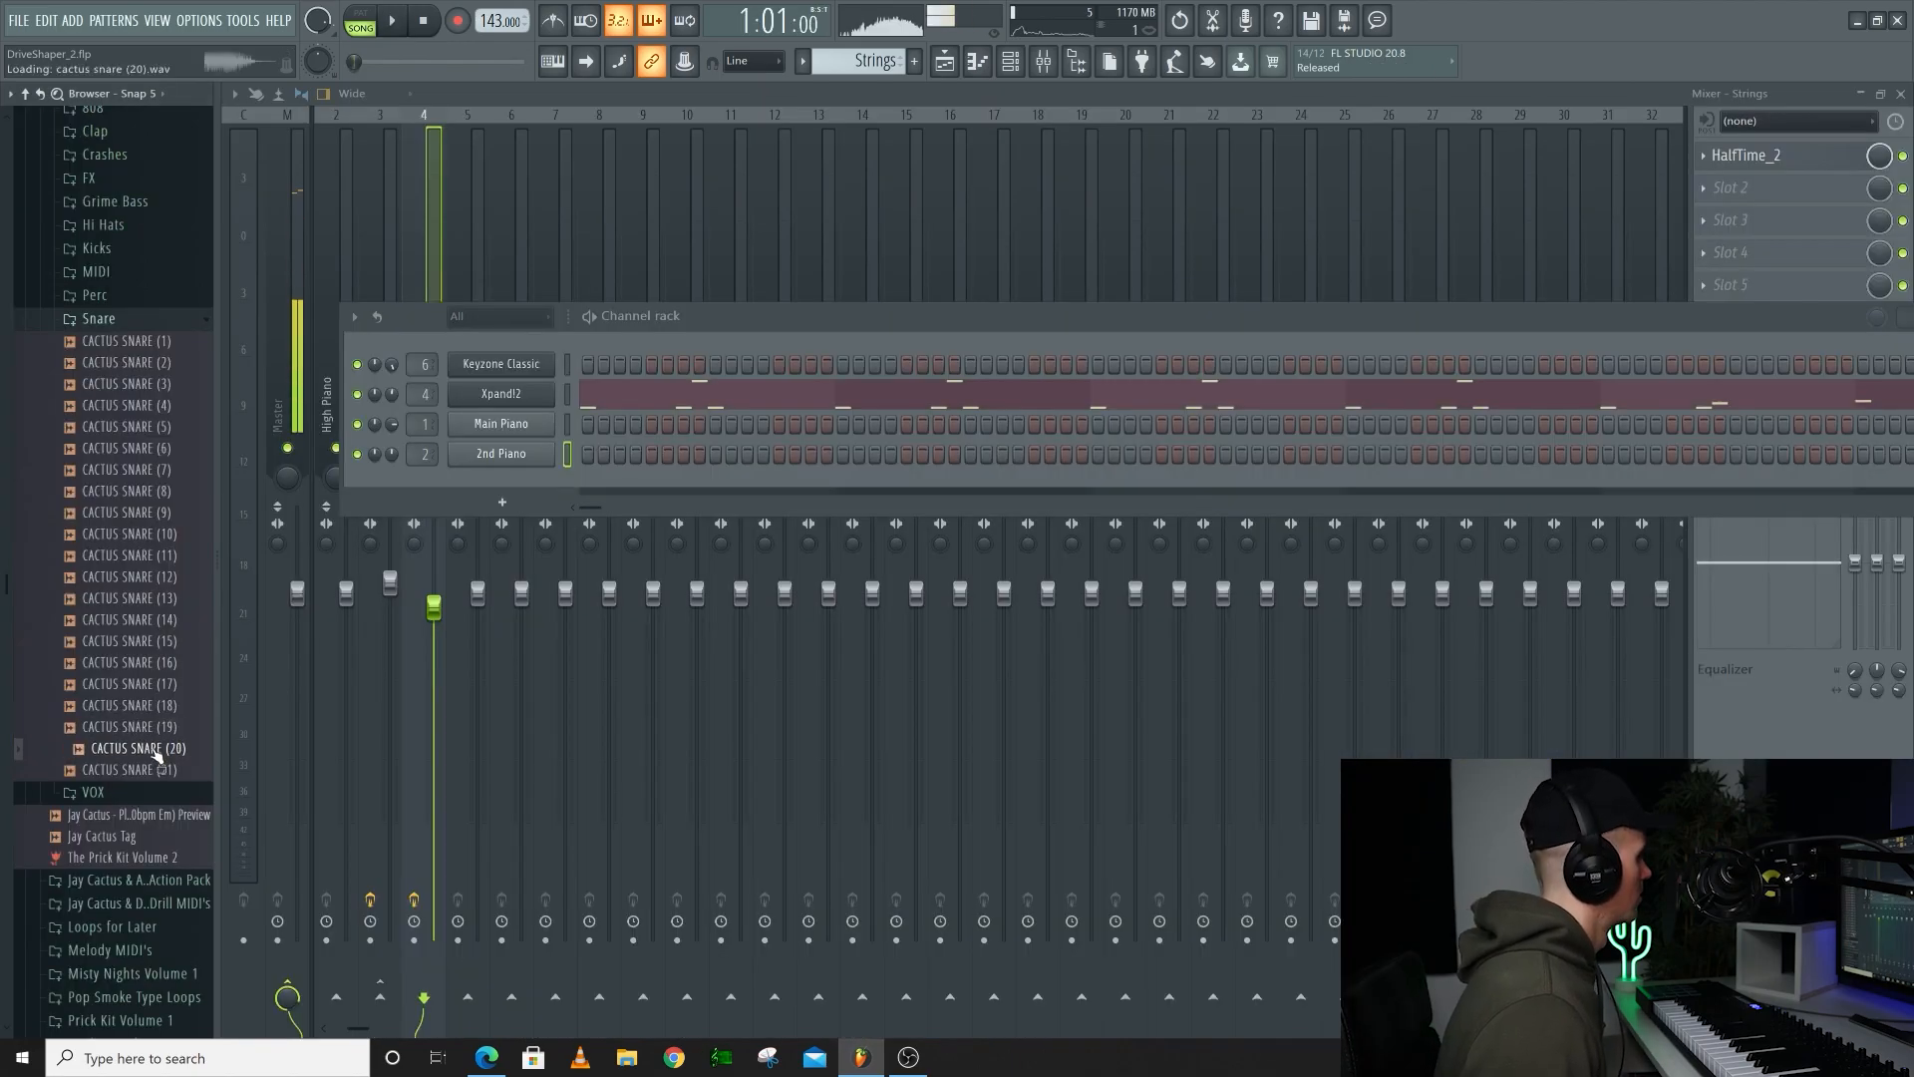
Add CACTUS SNARE (21) as a new channel and program its hits, starting on step 9
drag(571, 488, 575, 493)
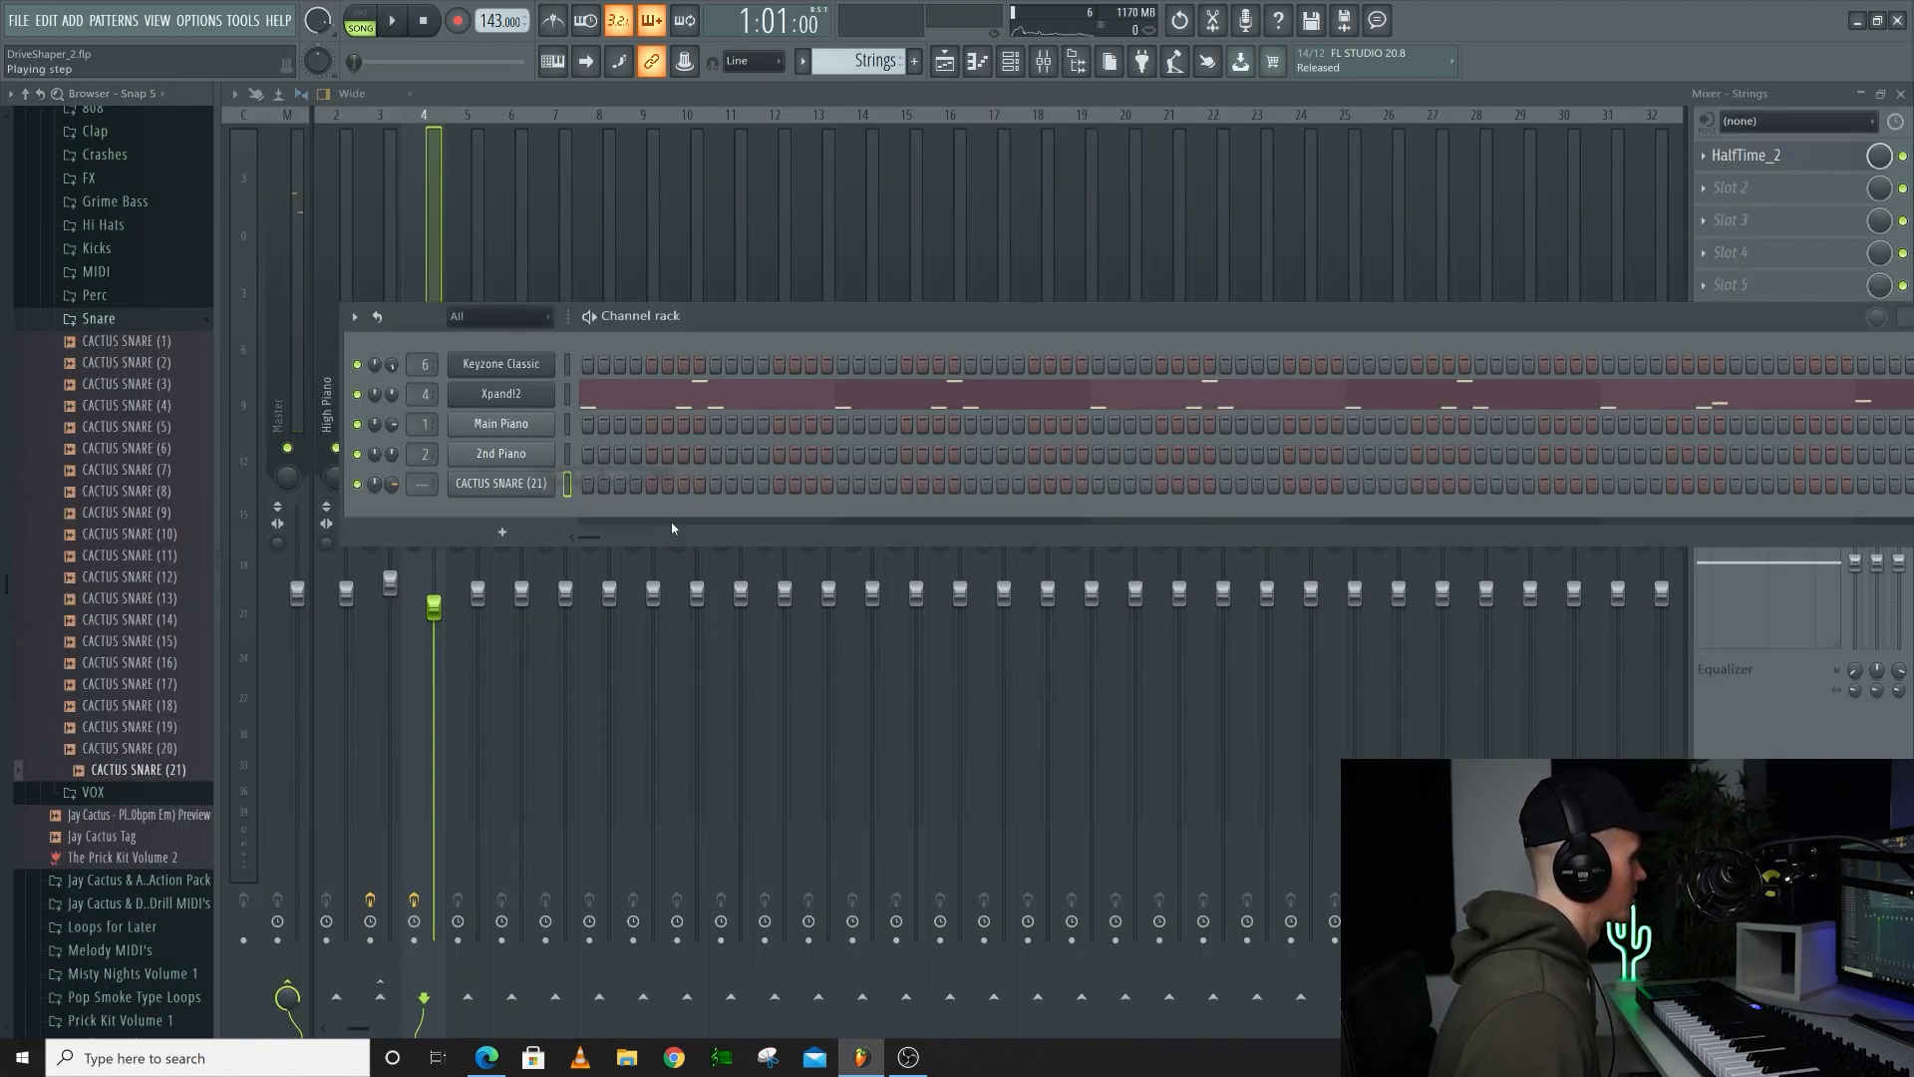
click(716, 489)
key(space)
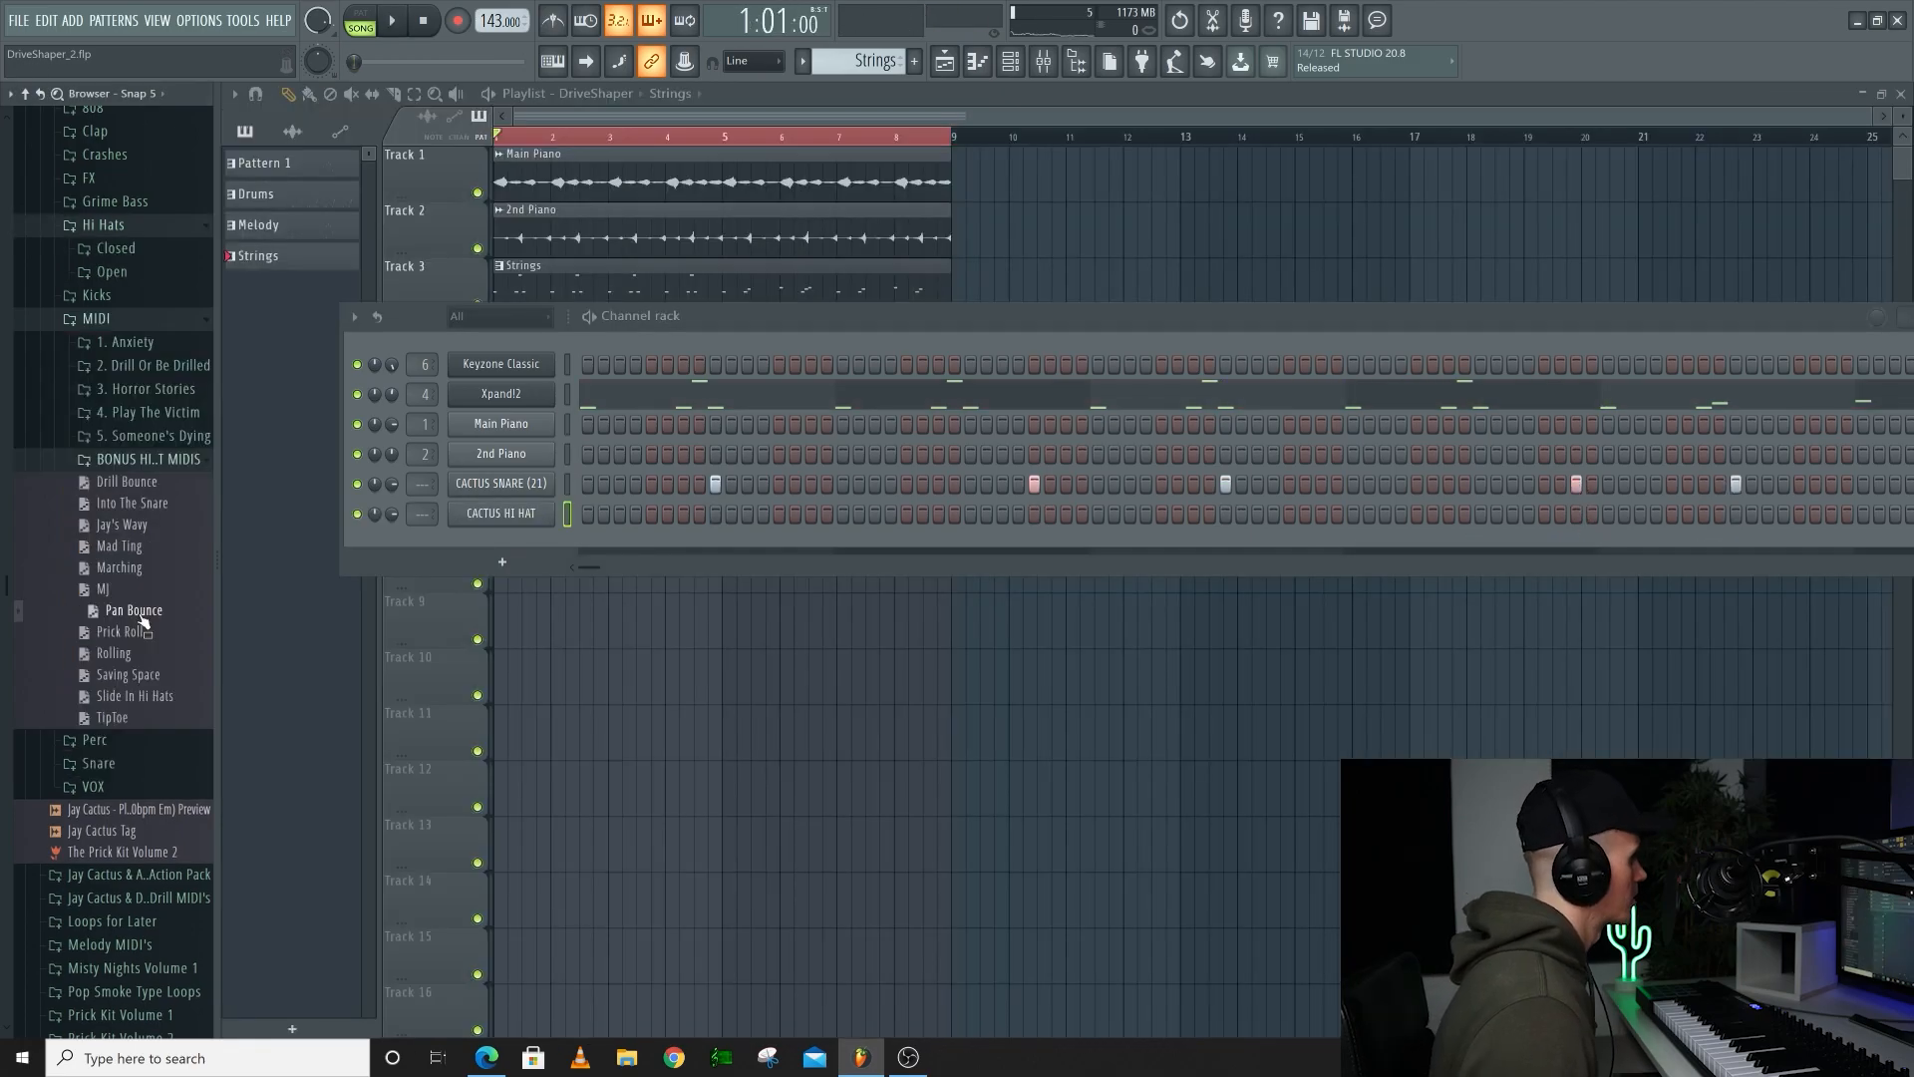
Load a bonus hi-hat MIDI pattern onto the CACTUS HI HAT channel
drag(515, 520, 518, 516)
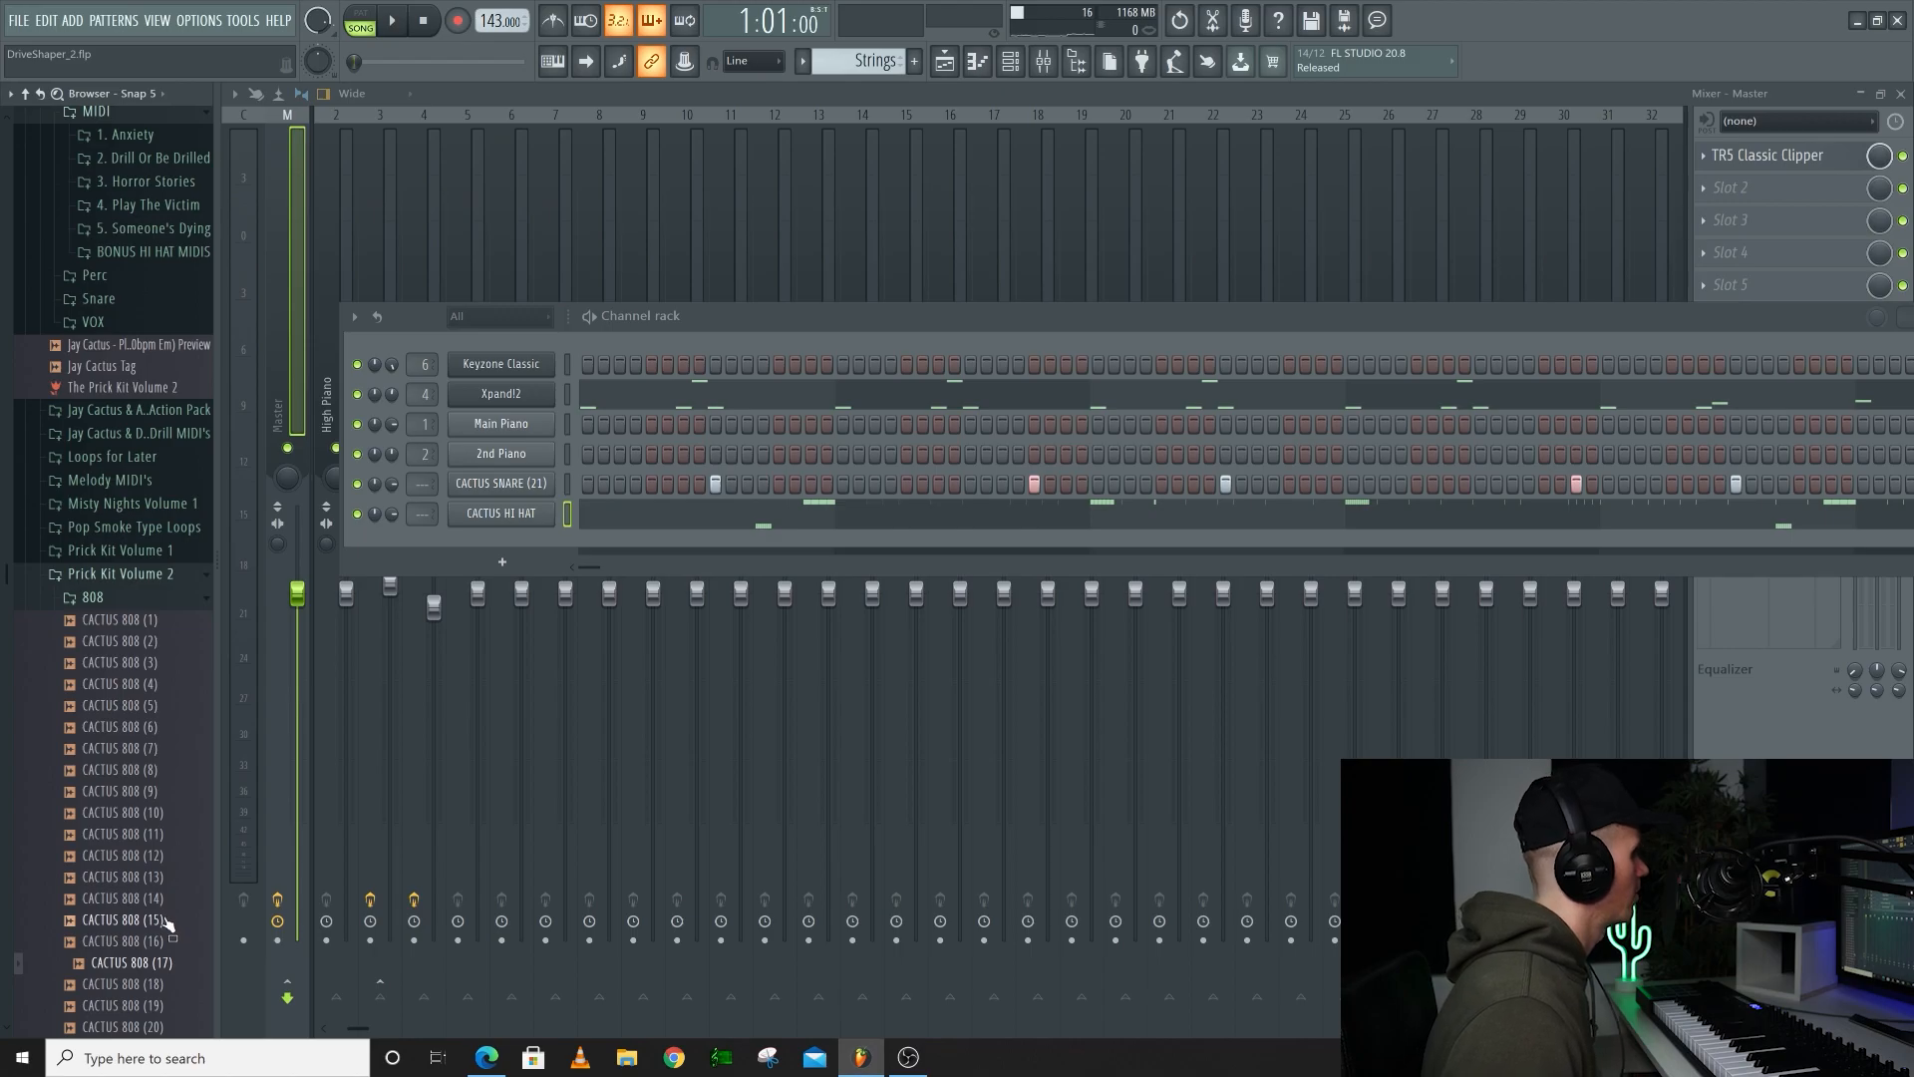
Audition the Prick Kit Volume 2 808 samples and add CACTUS 808 (17) as a new channel
click(165, 920)
click(174, 941)
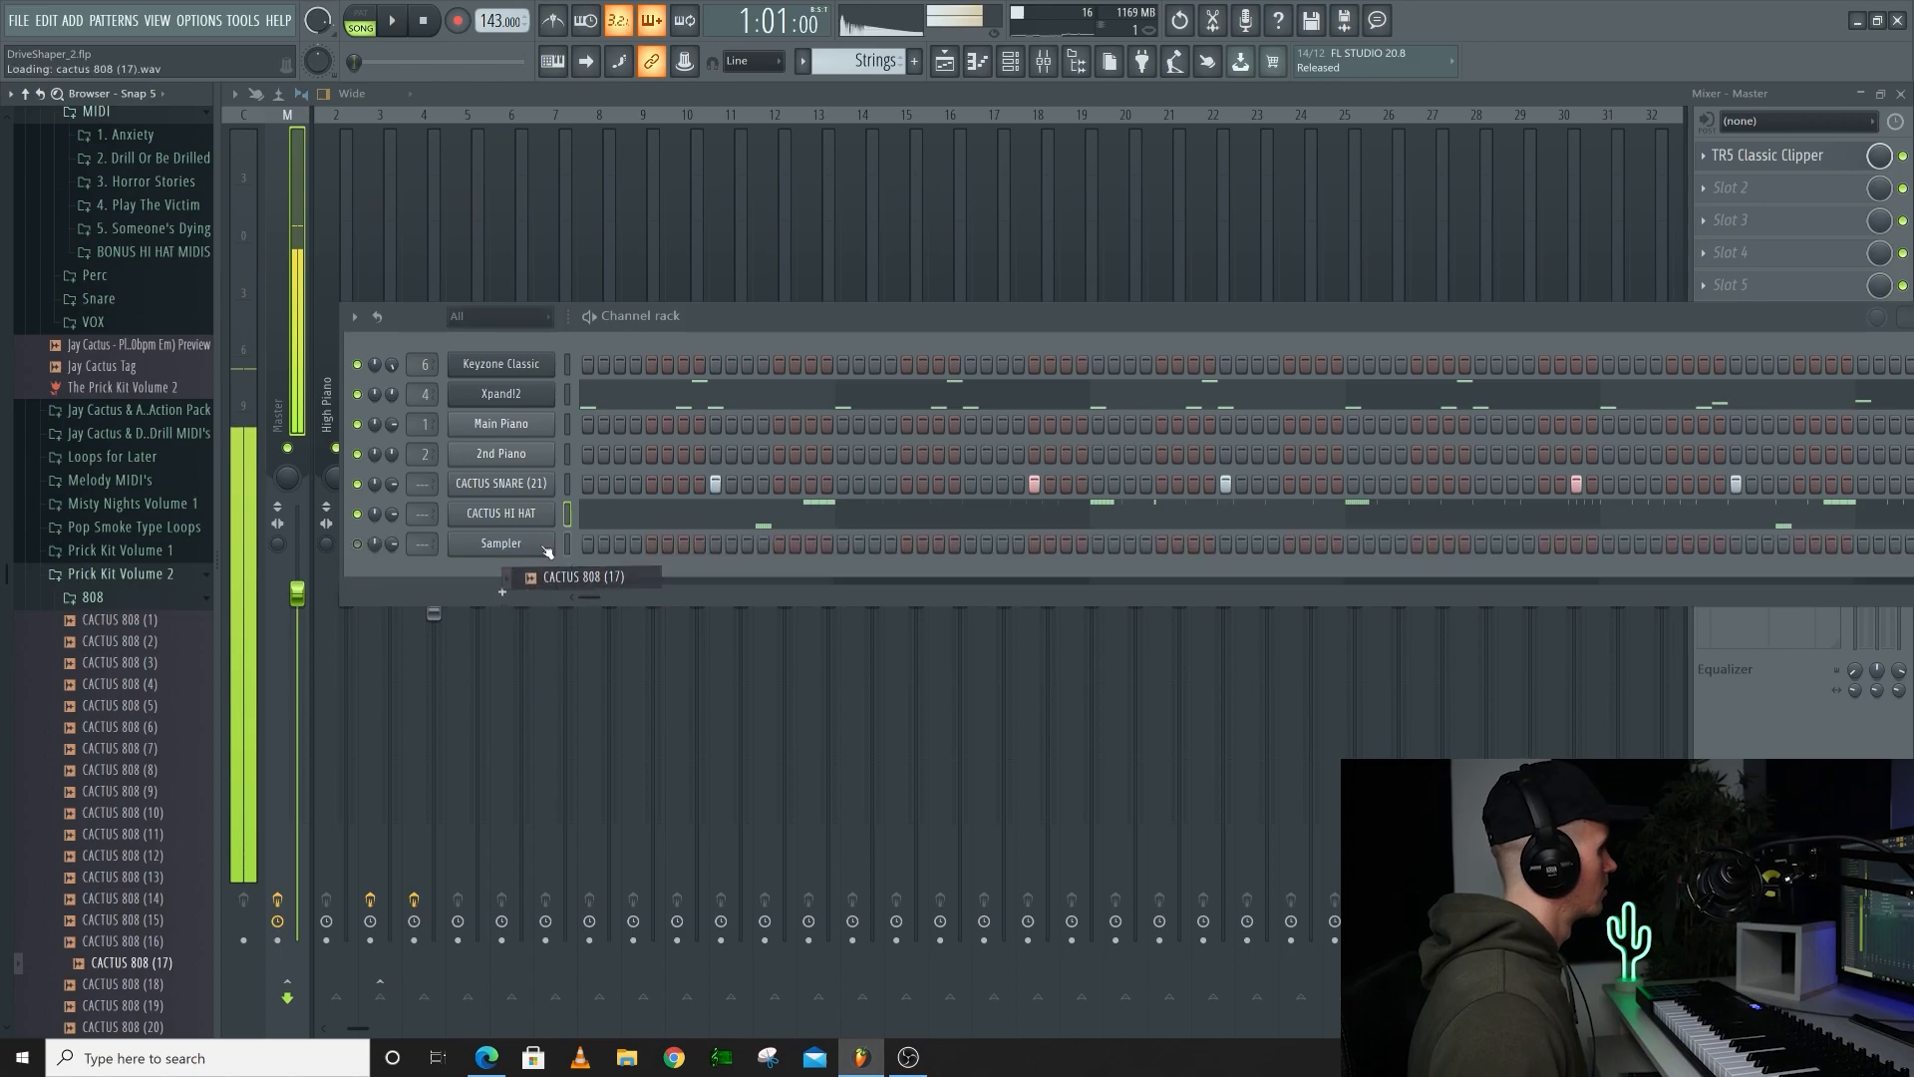
drag(541, 544, 541, 546)
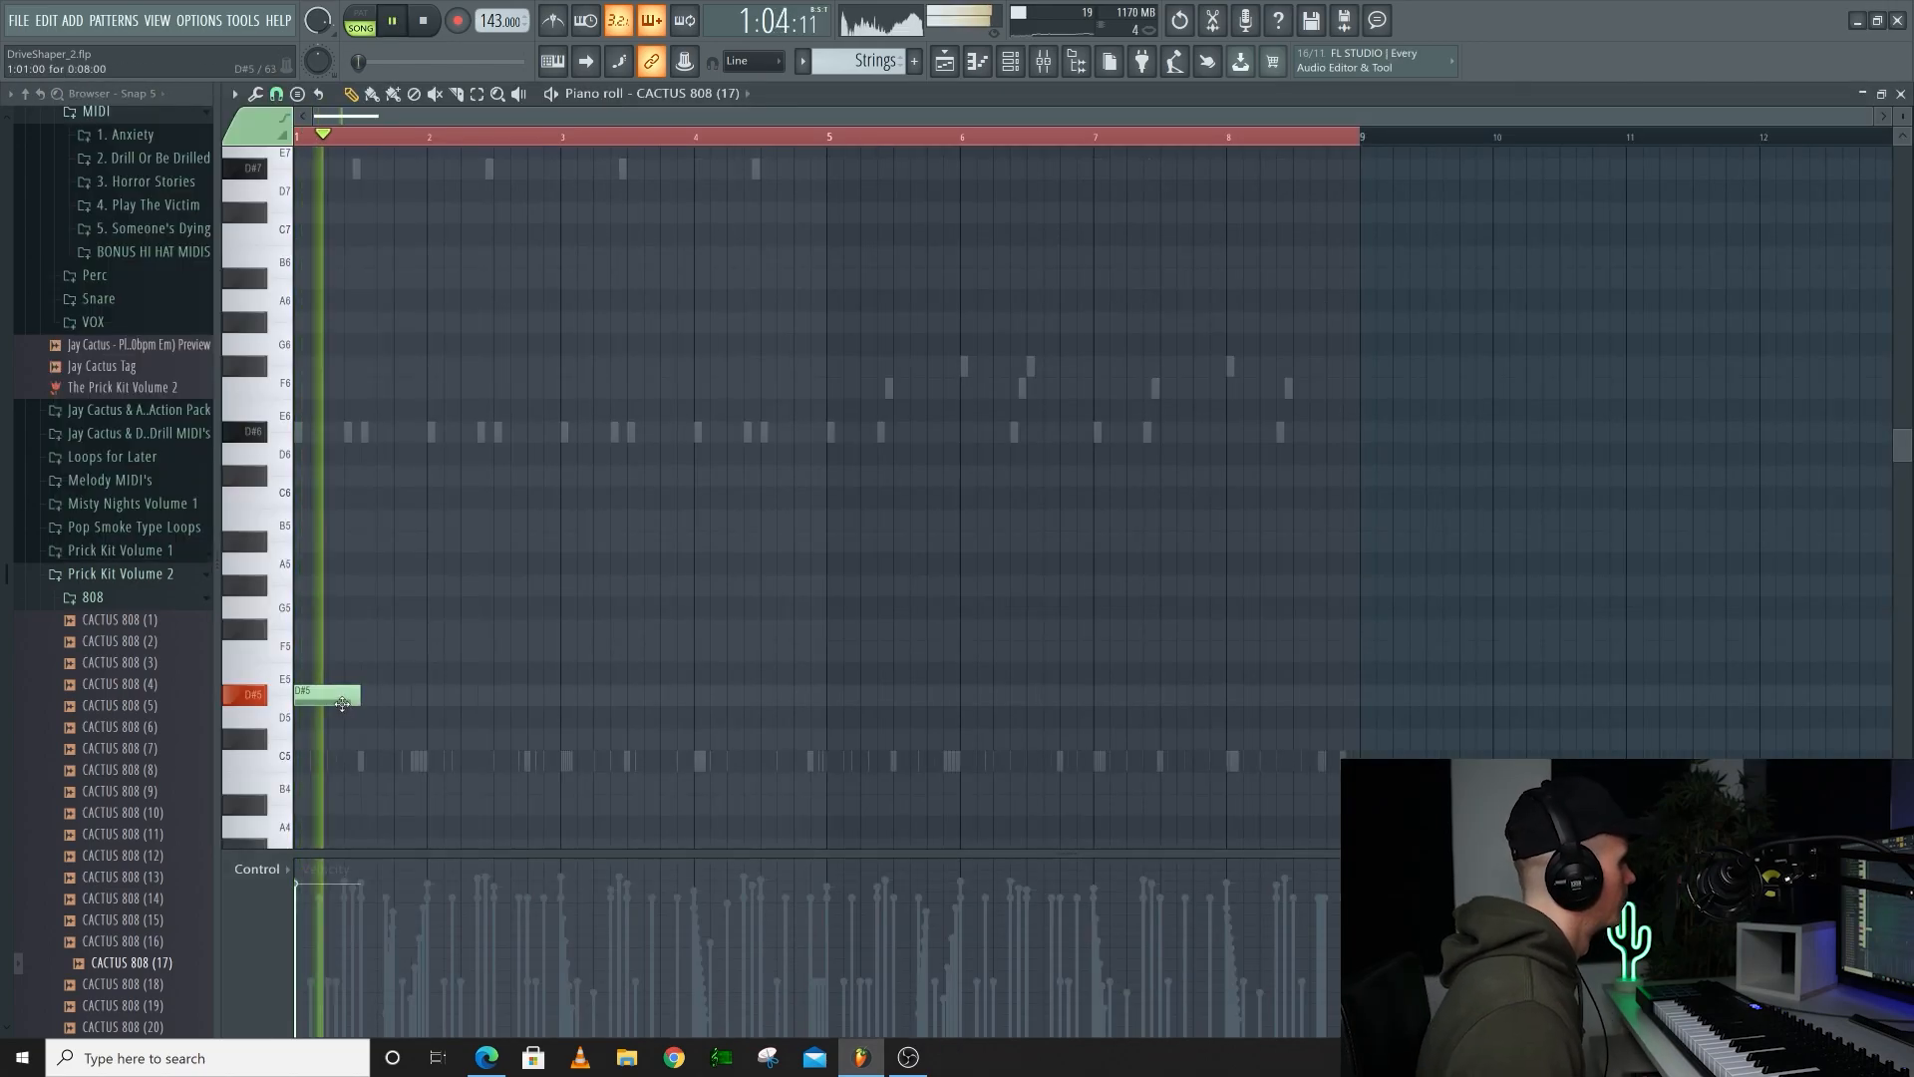
Add D#5 notes to the 808 part at step 13 of bar 1 and step 5 of bar 2, checking them in playback
drag(379, 695, 399, 696)
click(444, 714)
key(space)
key(space)
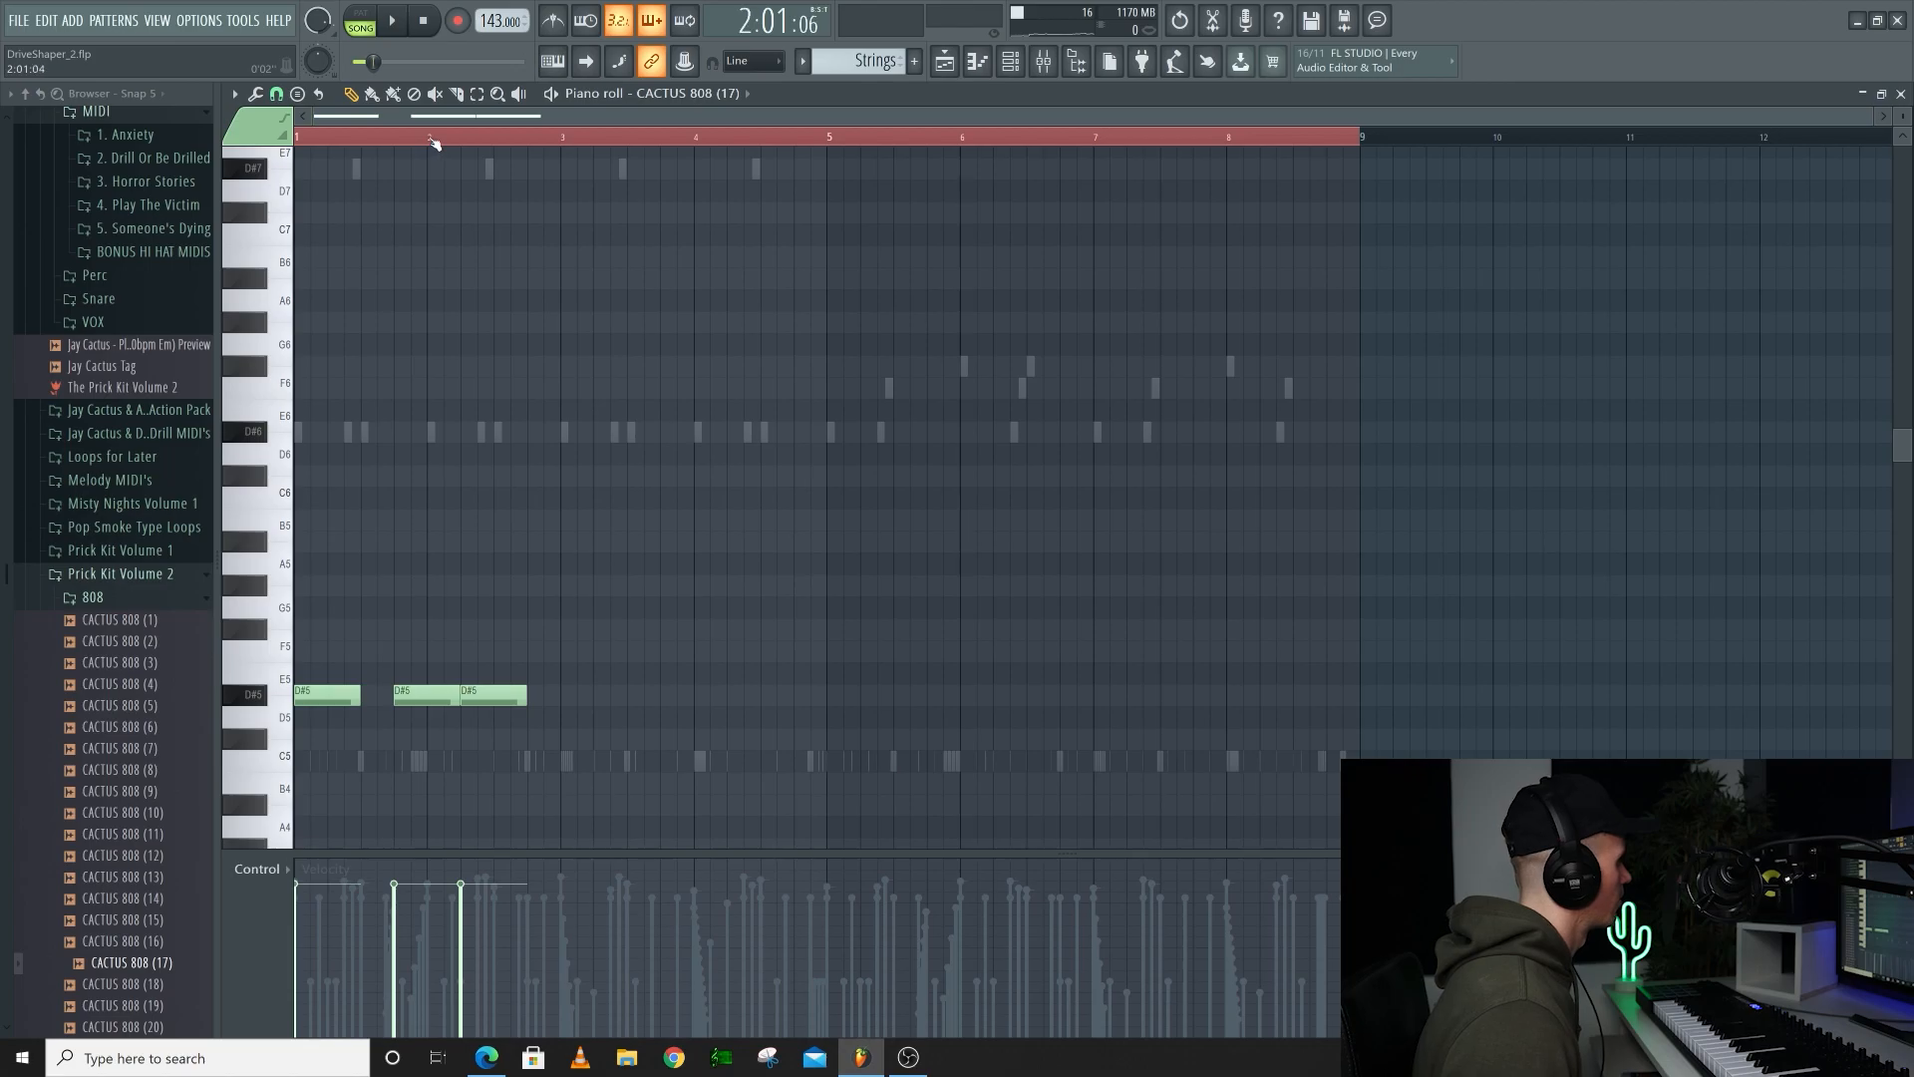
Fill bar 2 of the 808 part with D#5 notes at steps 9 and 13, and a slide note to A#5 at step 1
key(space)
key(space)
click(540, 698)
key(space)
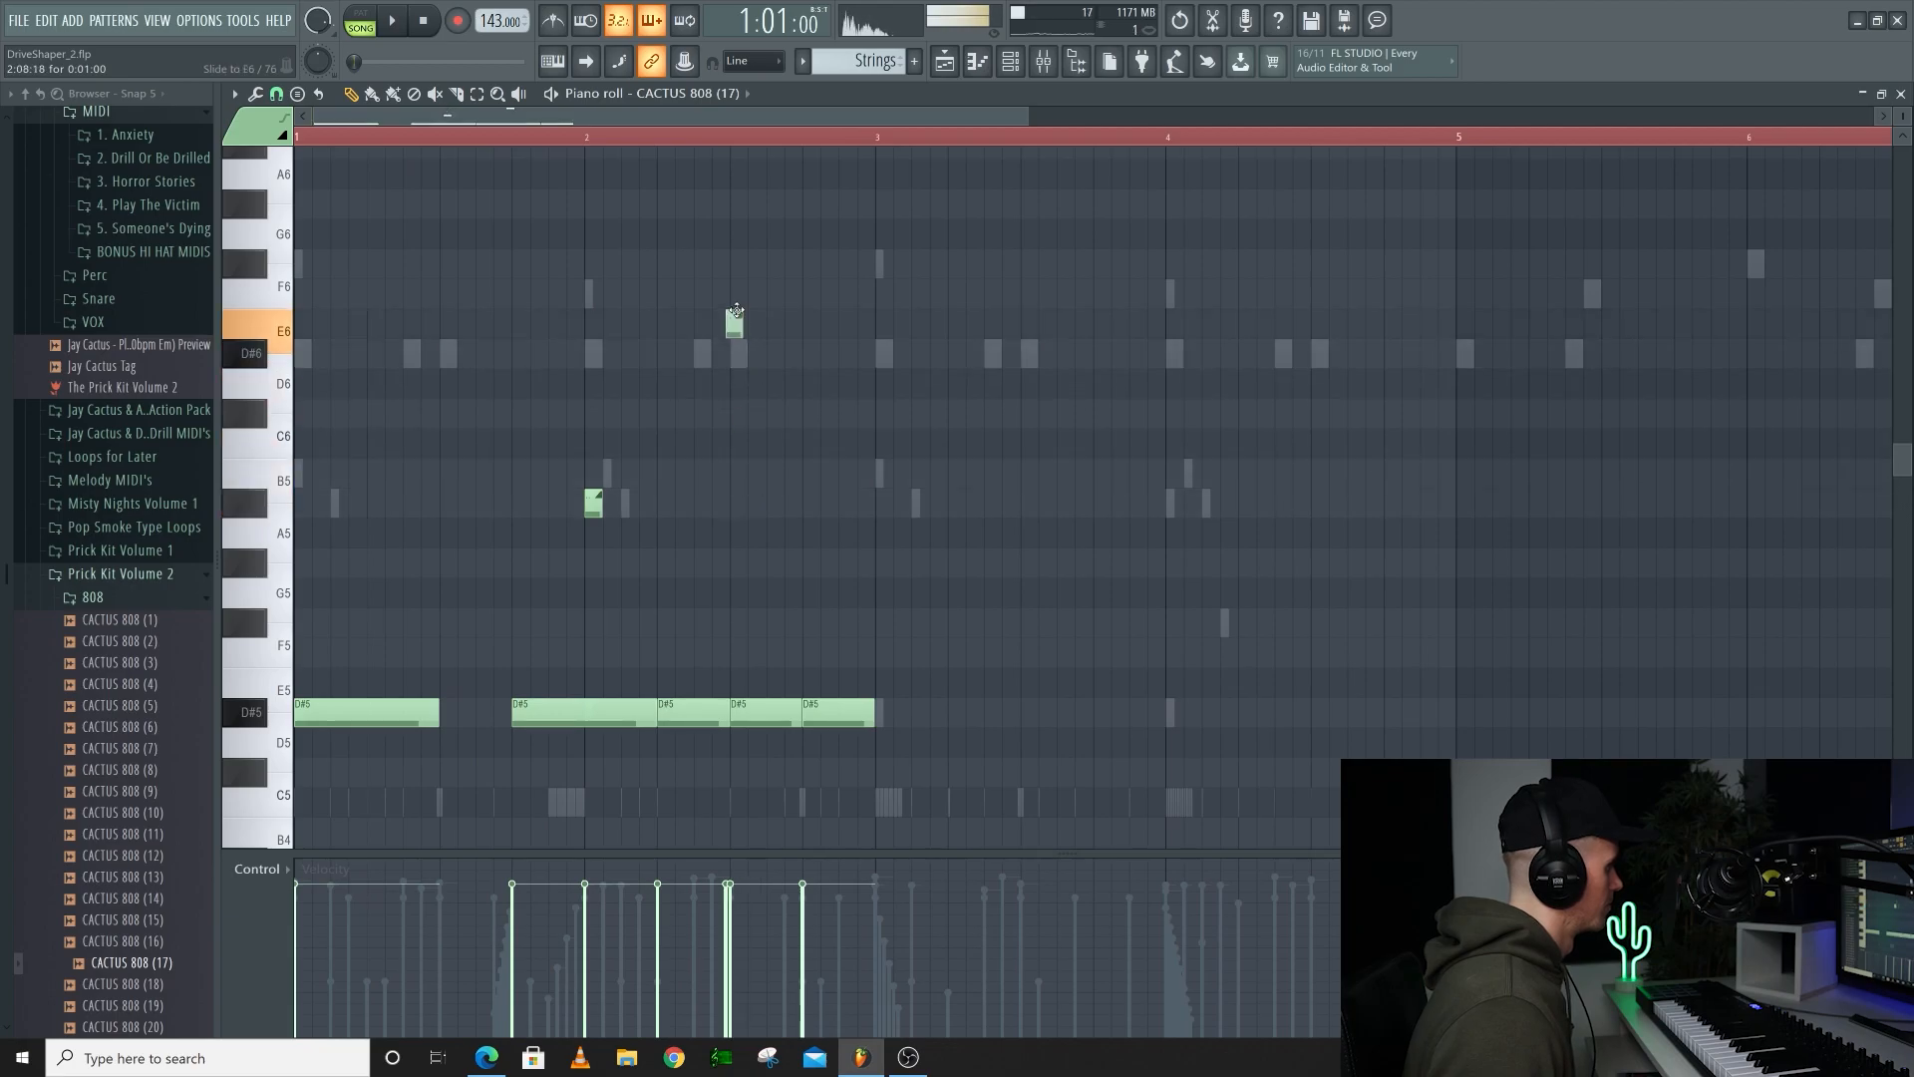
Place 808 slide notes in bar 2 to F#6 at step 9 and C#6 at step 13, auditioning the slides
key(space)
mouse_move(735, 311)
mouse_down()
mouse_move(740, 290)
mouse_move(829, 289)
mouse_move(812, 258)
mouse_up()
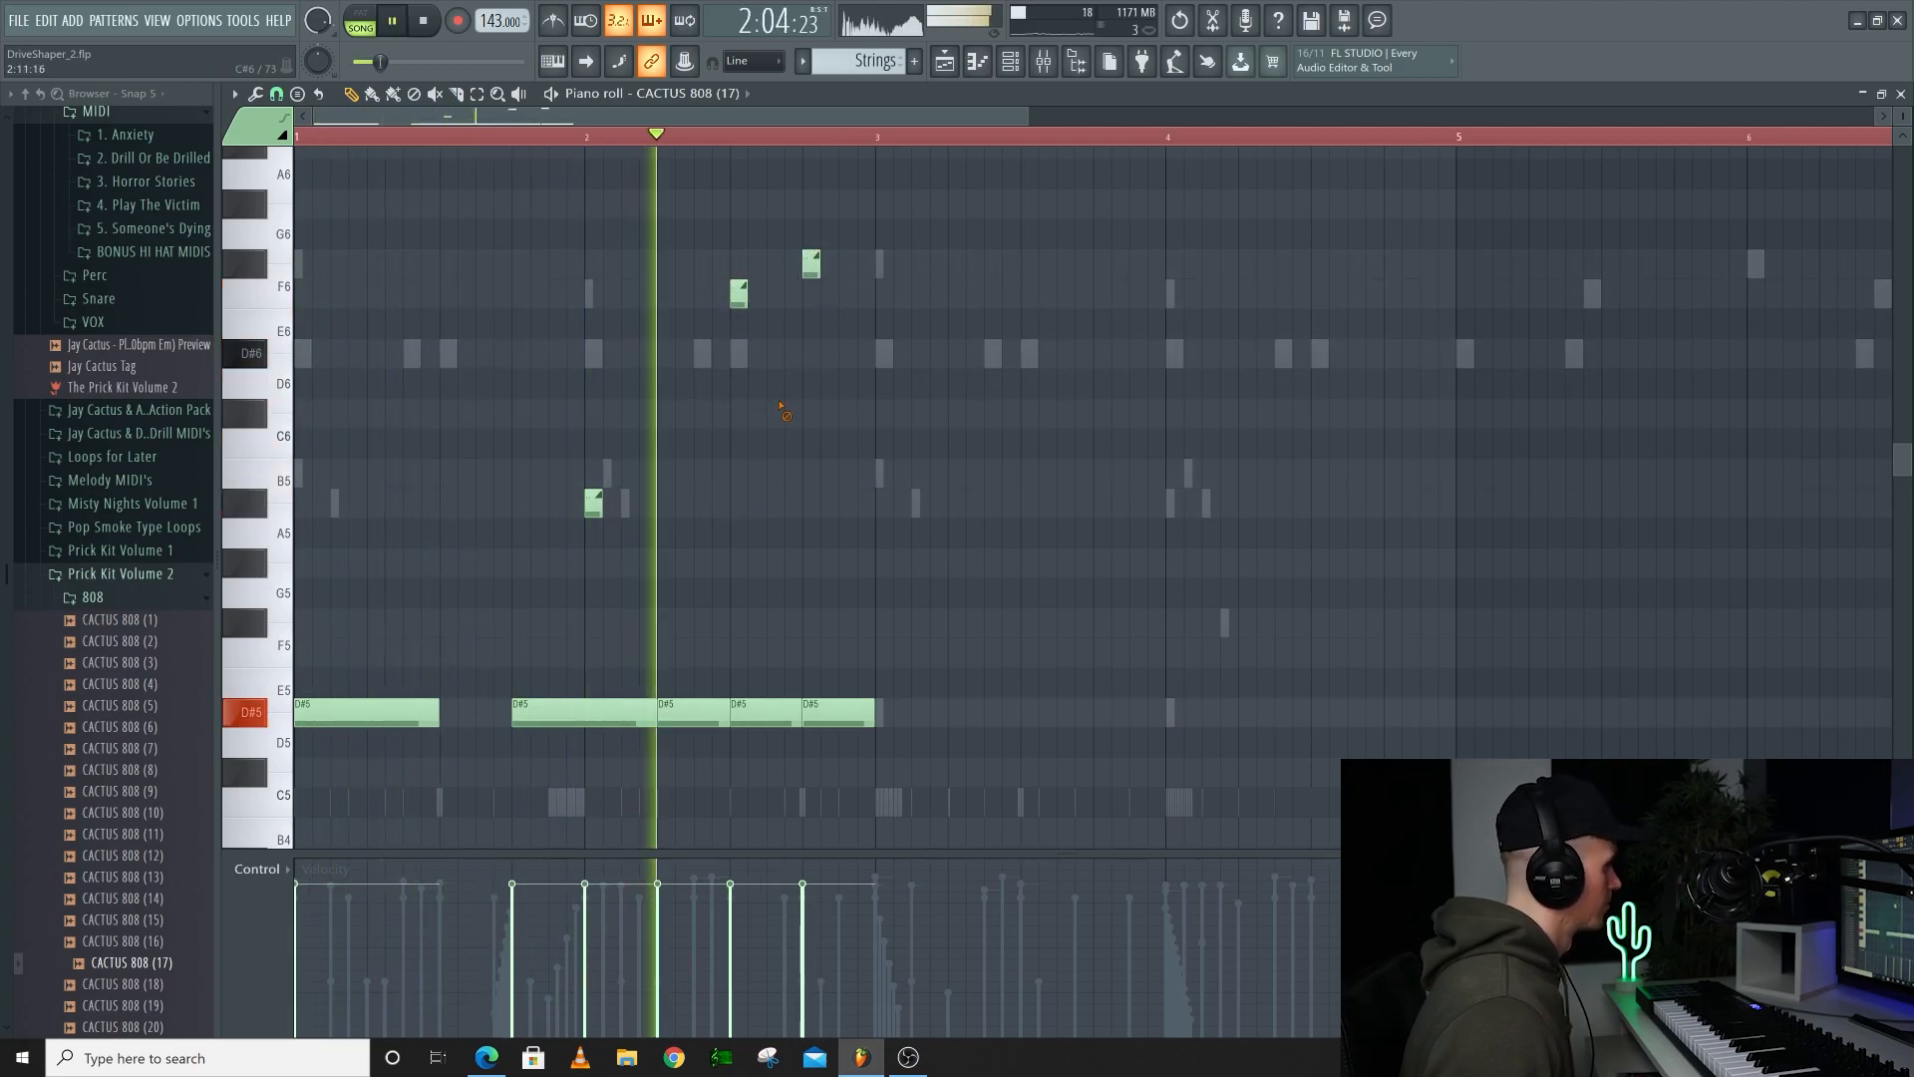
key(space)
key(space)
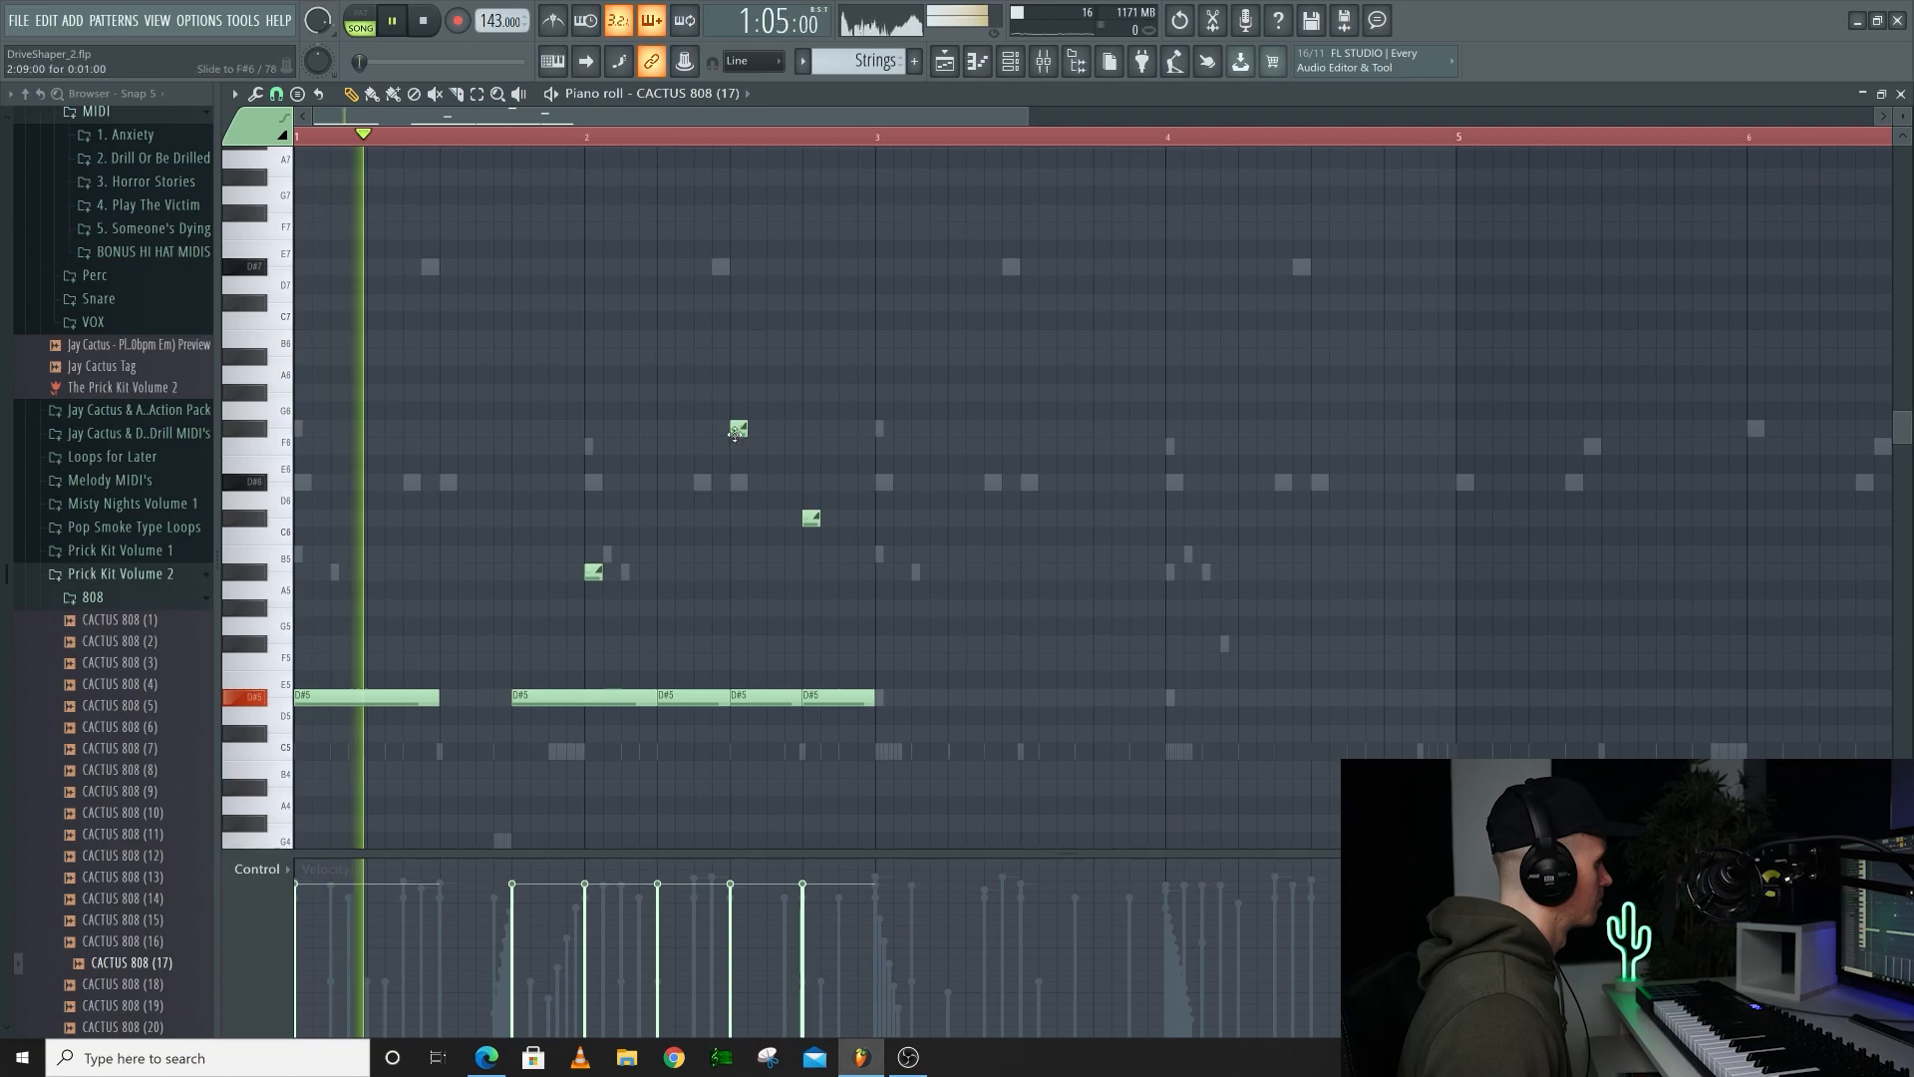
Lower the bar 2 slide notes of the 808 part to D#6 at step 9 and B5 at step 13, auditioning them
drag(738, 427, 738, 482)
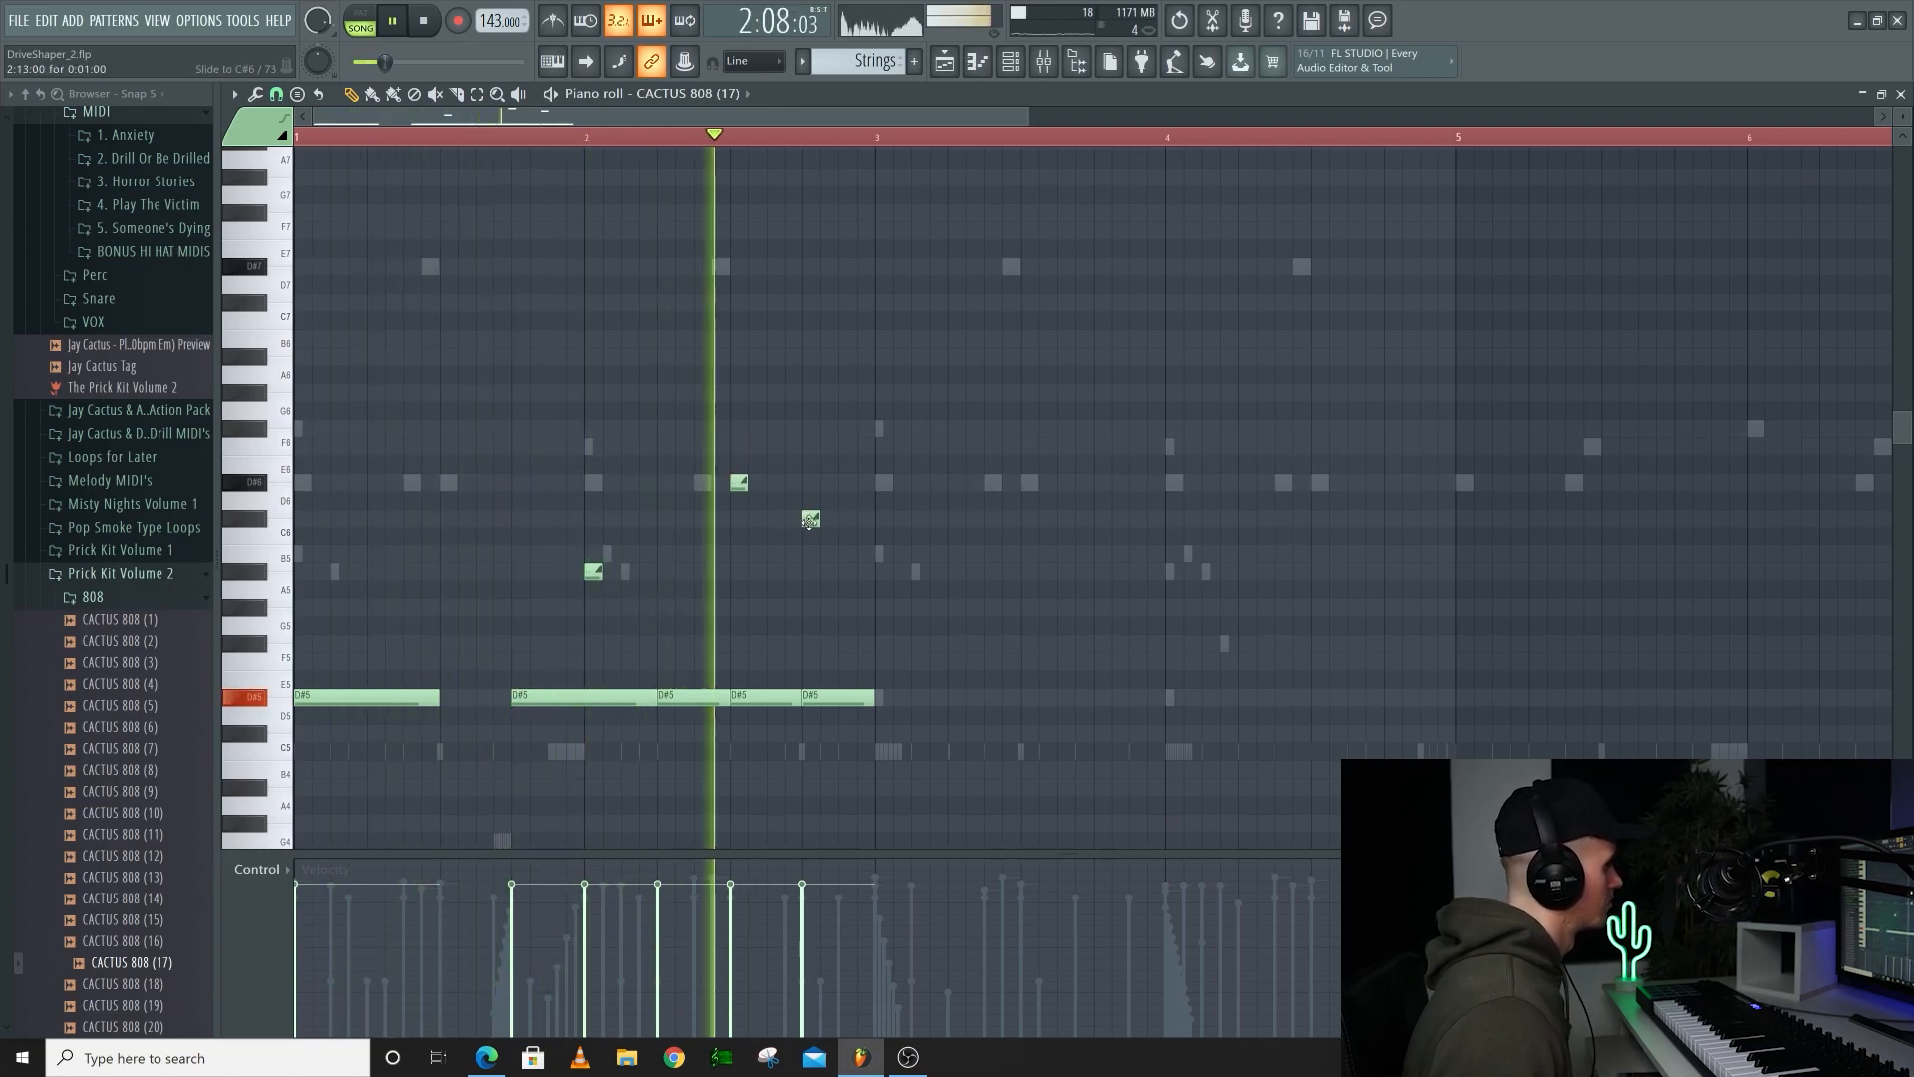
key(space)
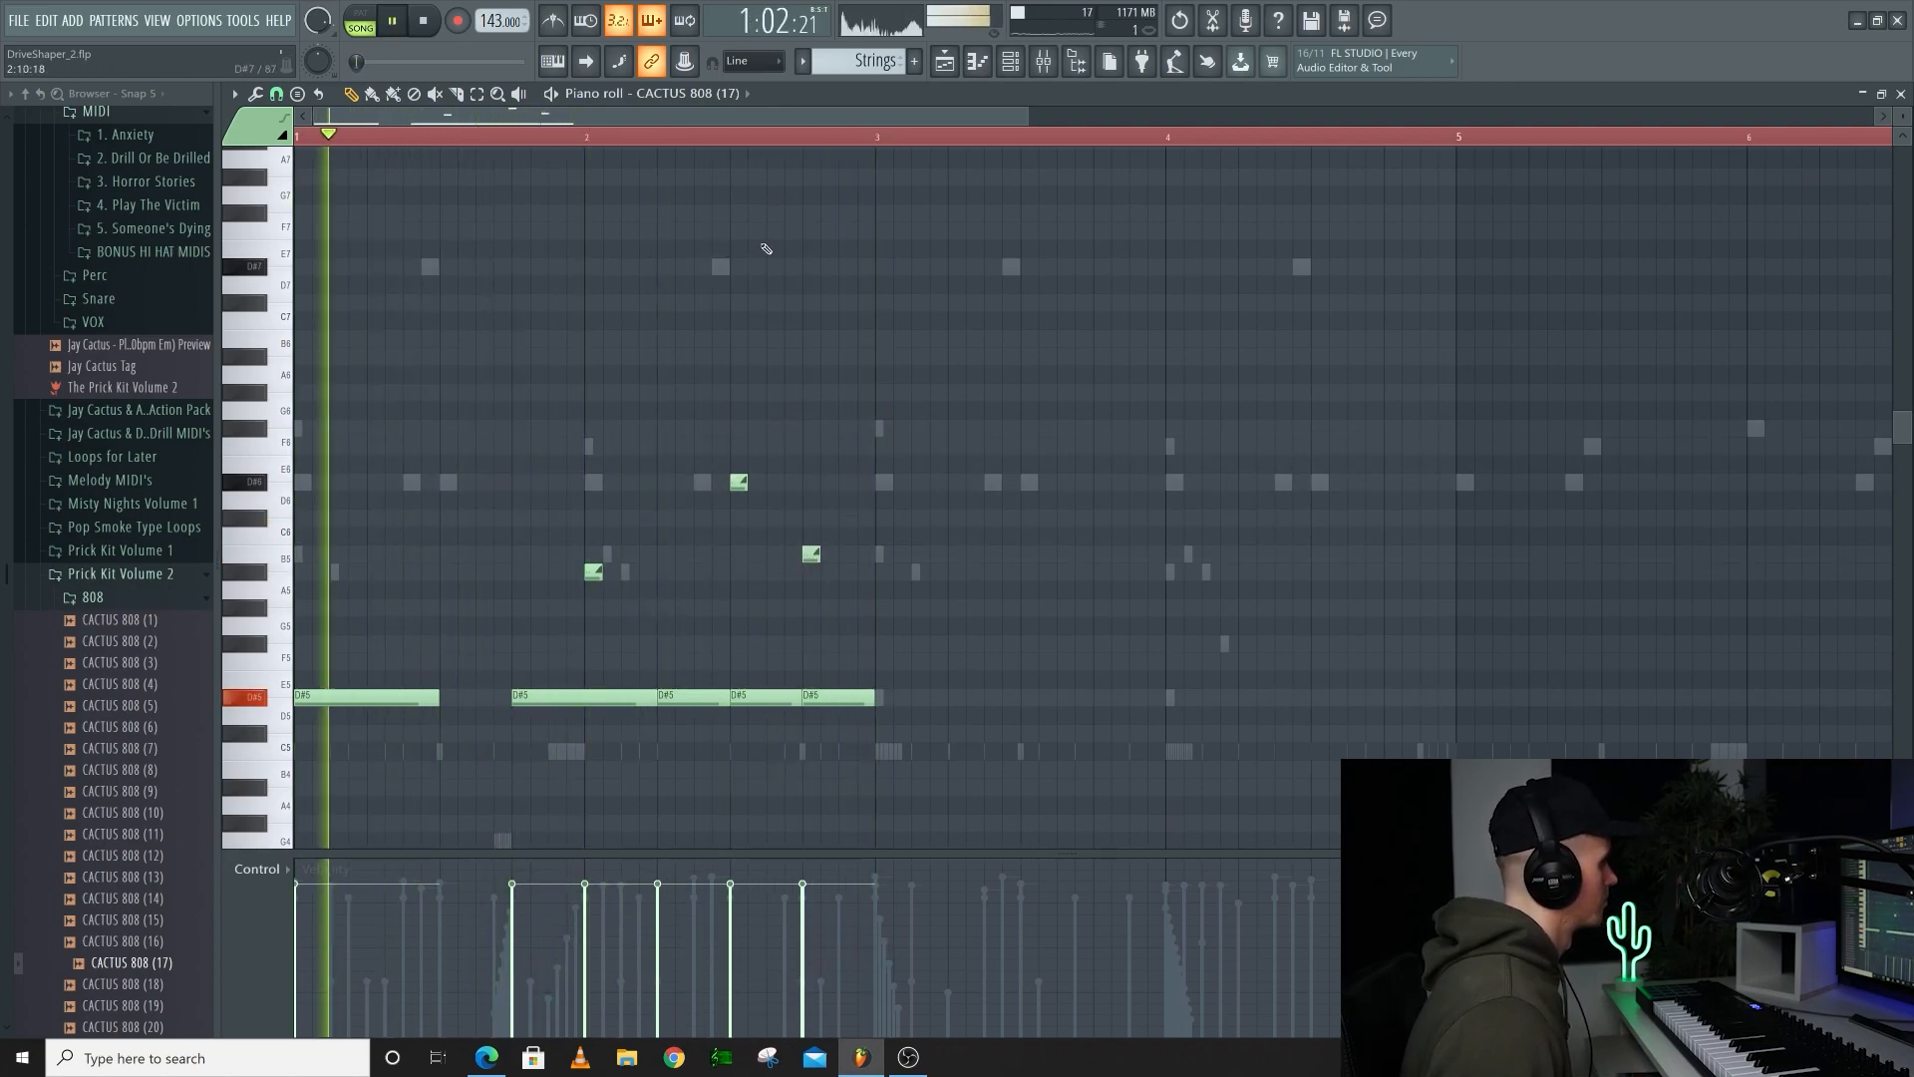
key(space)
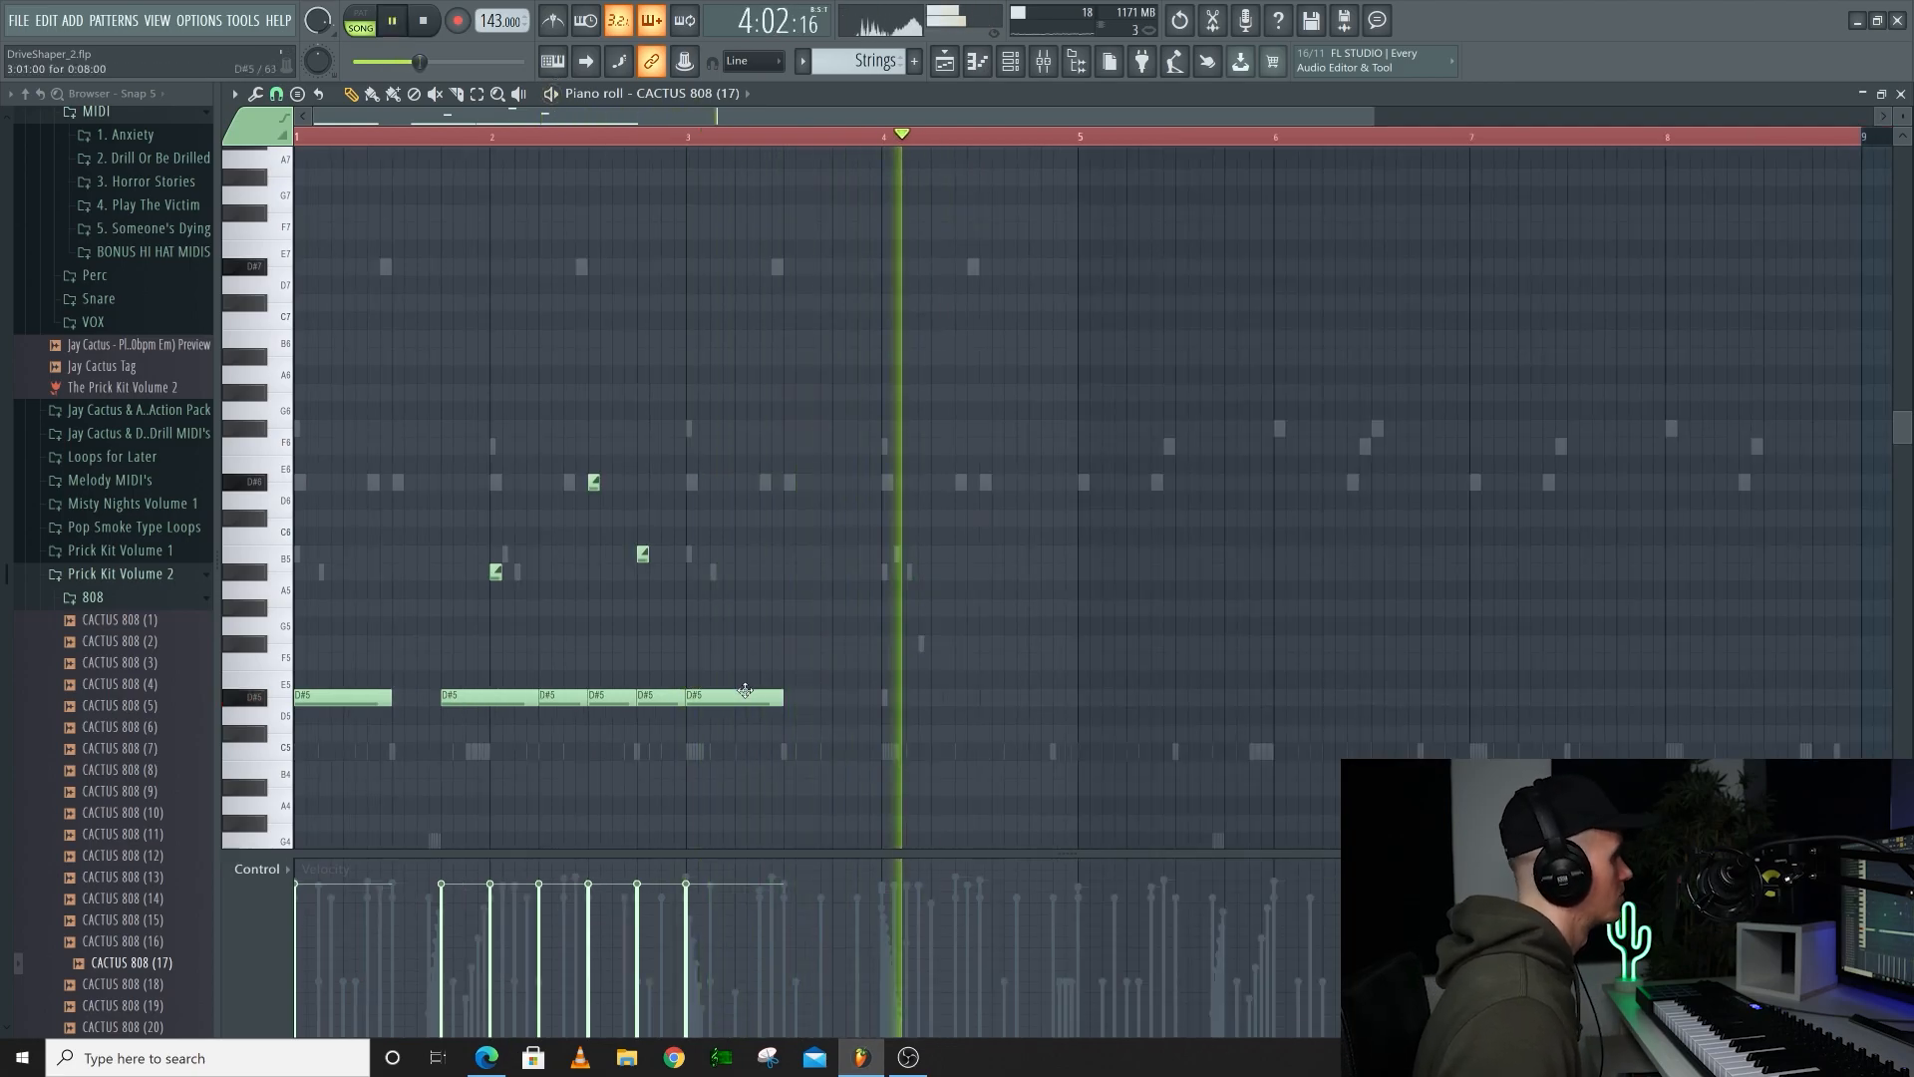
Continue the 808 part with D#5 notes from step 13 of bar 3 through bar 4, starting with two-step notes, and audition it
key(space)
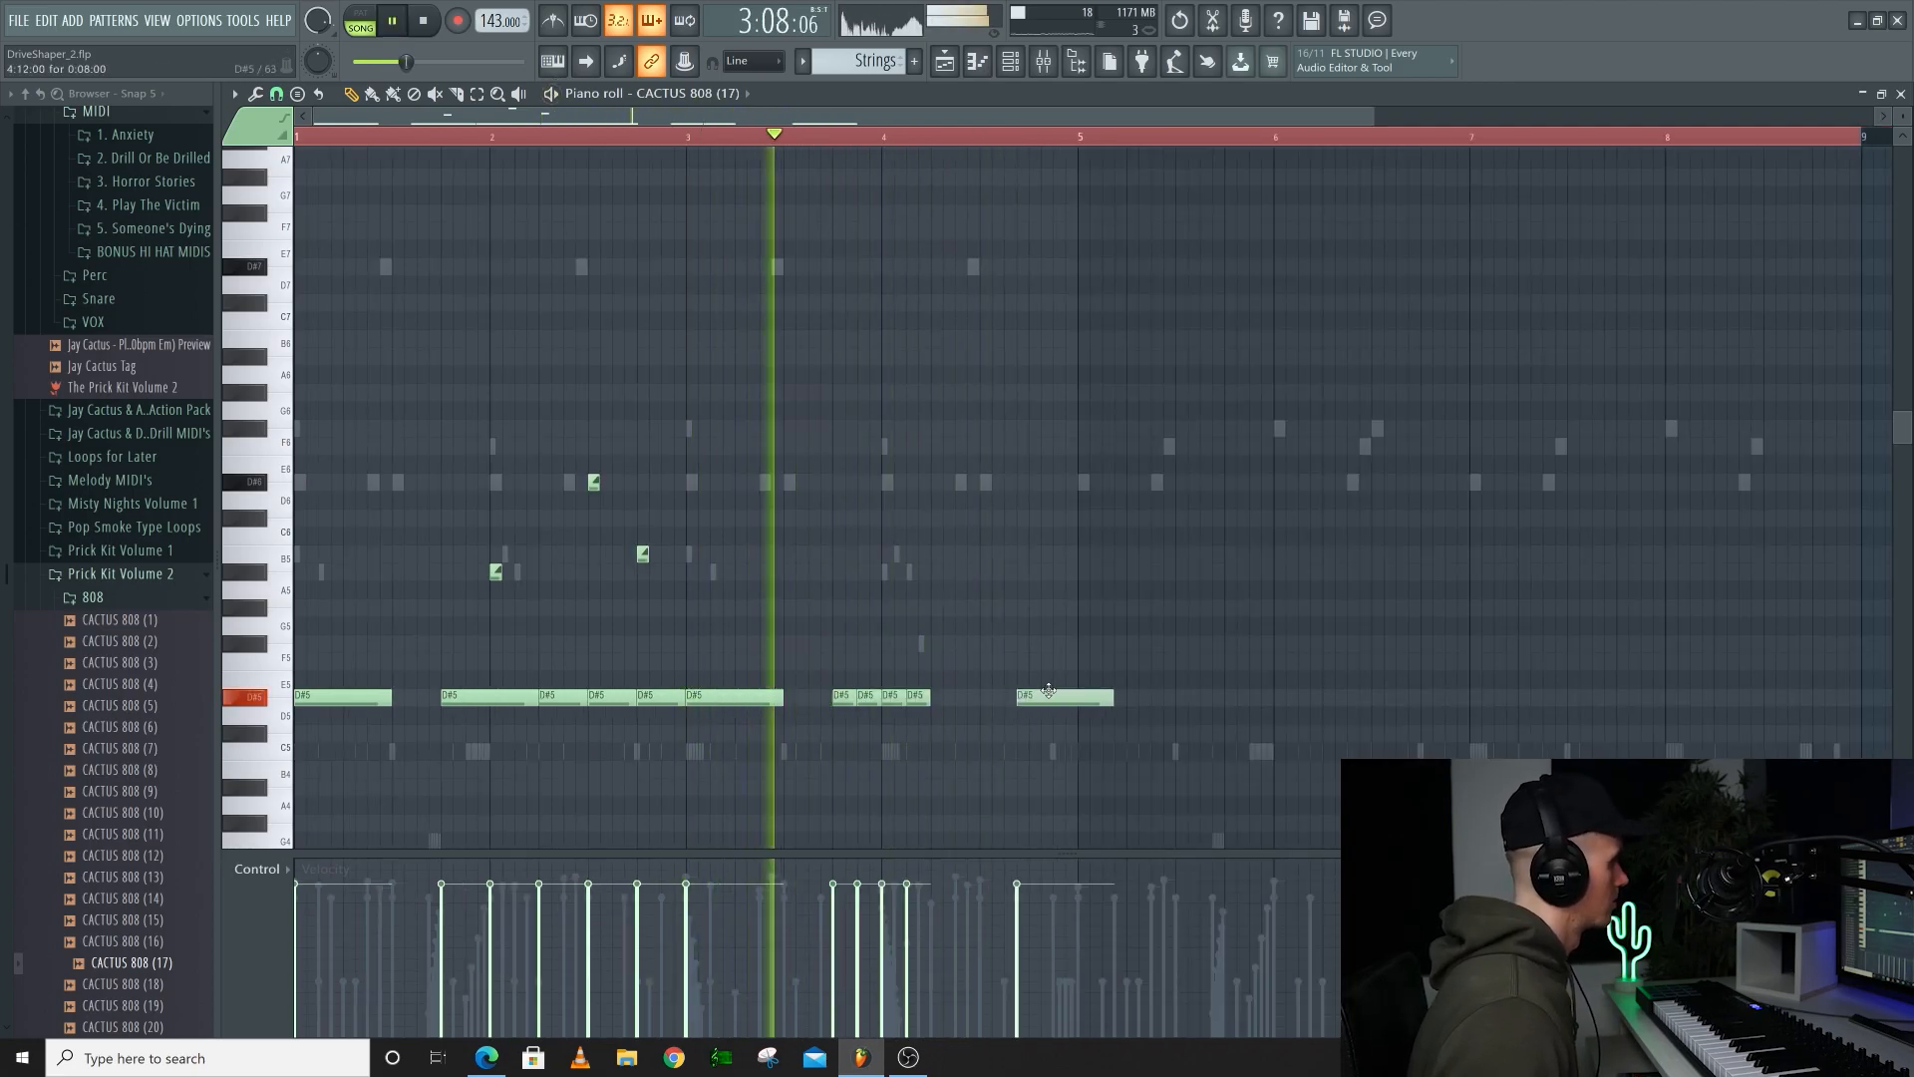
click(962, 695)
key(space)
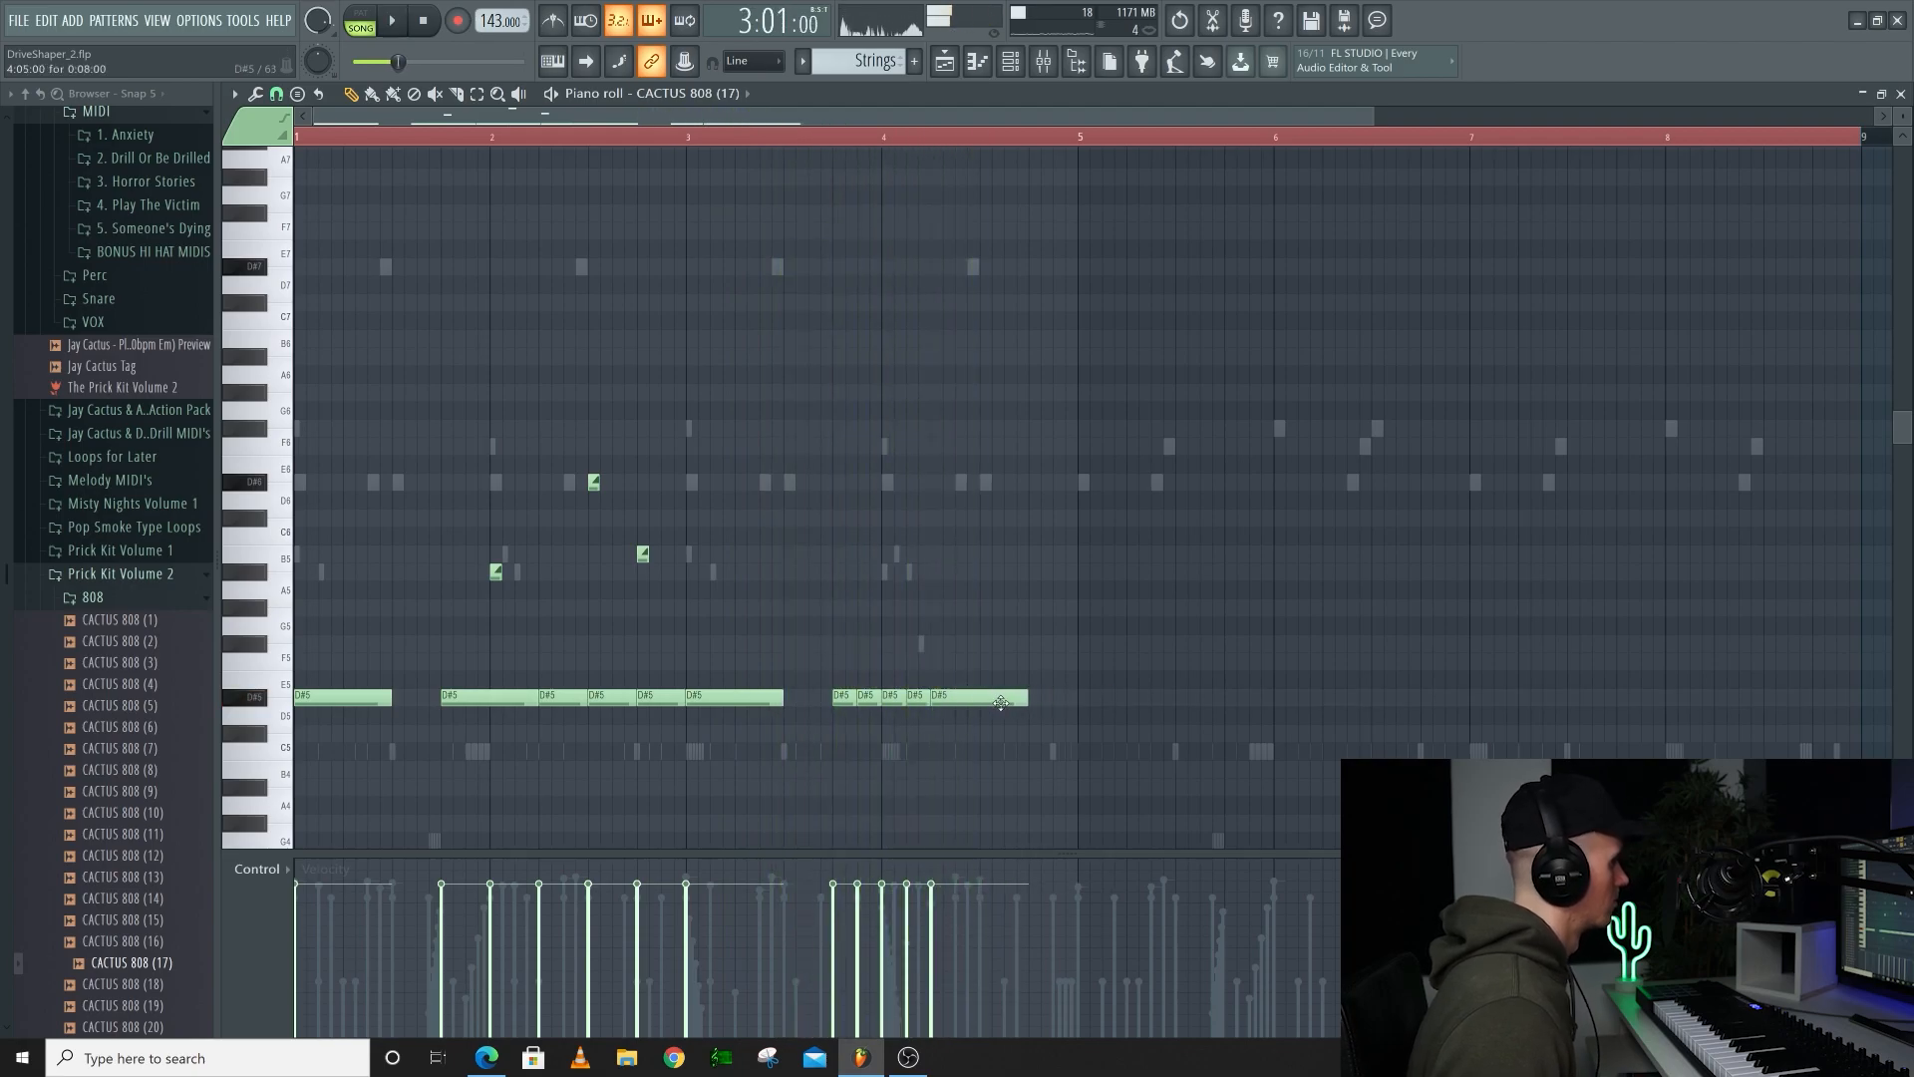
click(1045, 695)
drag(1044, 695, 1042, 695)
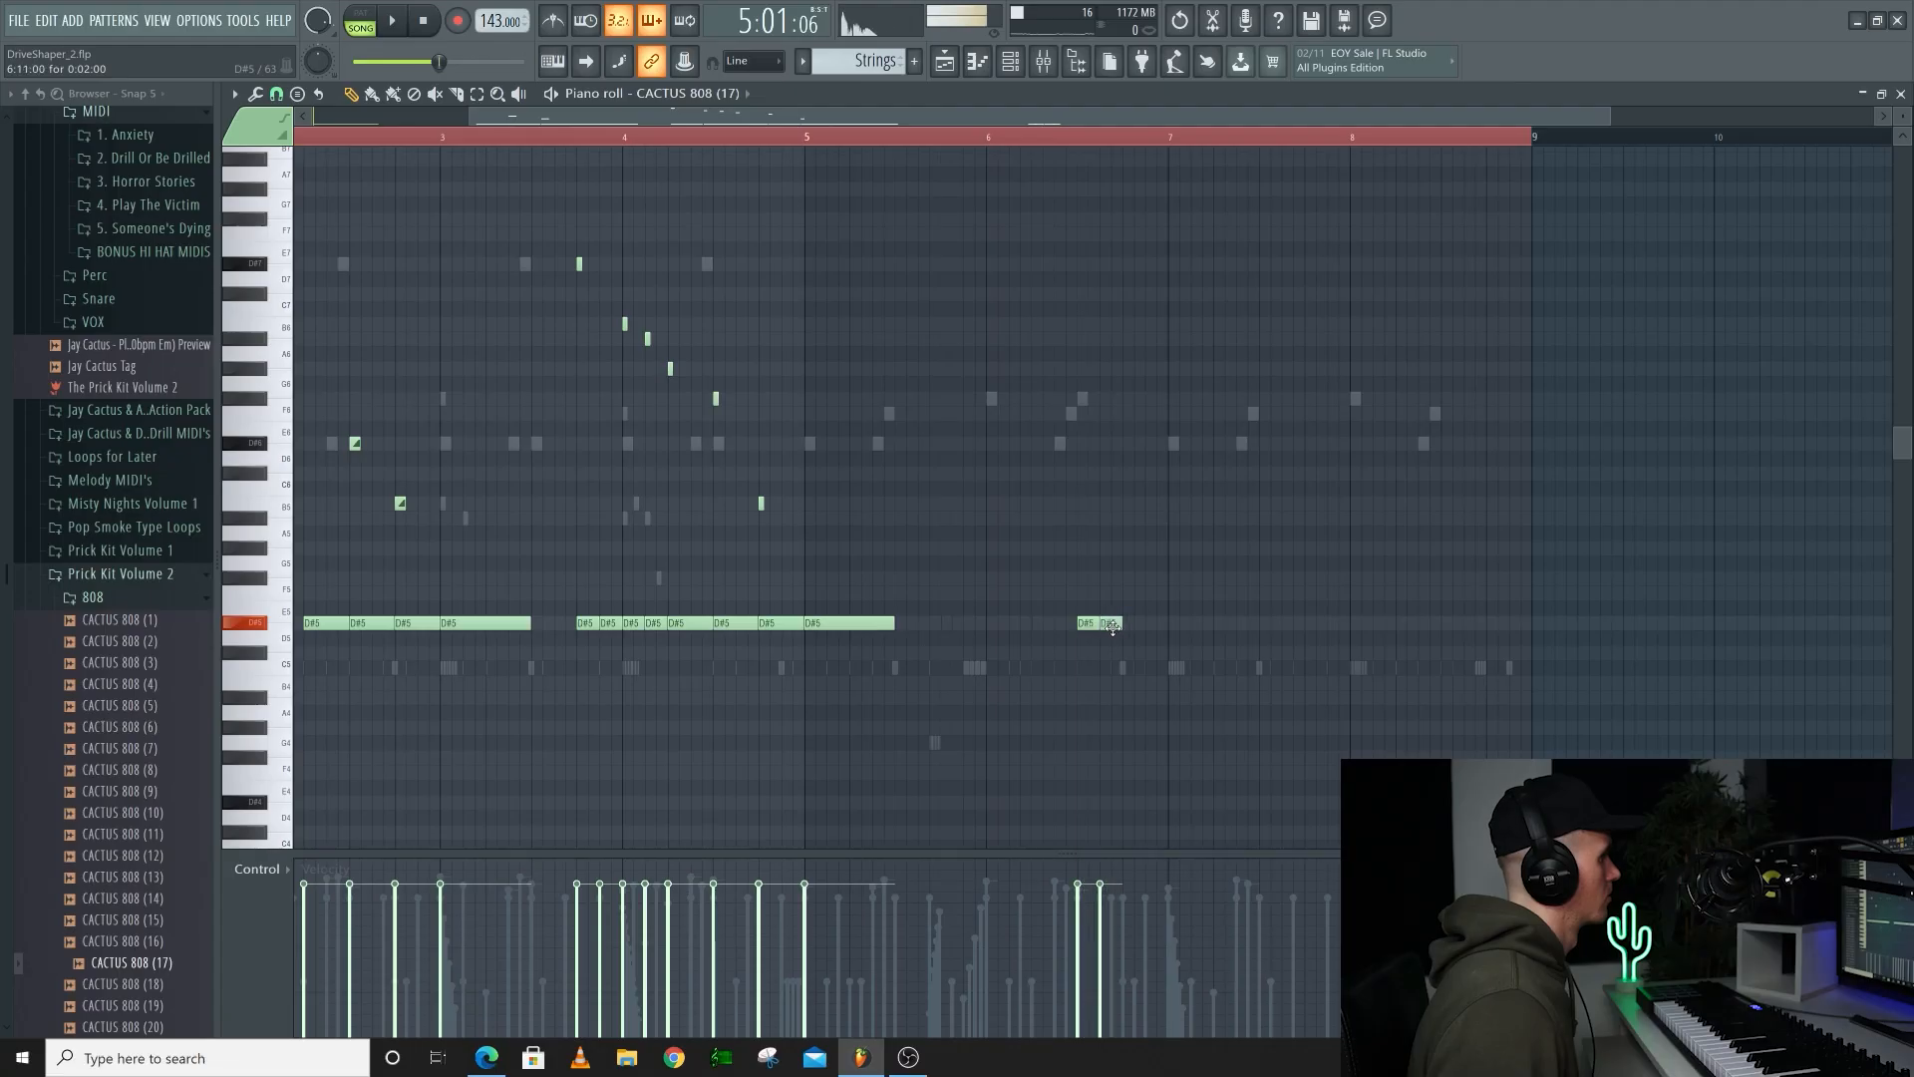
Add two-step D#5 notes to bar 6 of the 808 part at steps 9, 11 and 15, checking them in playback
key(space)
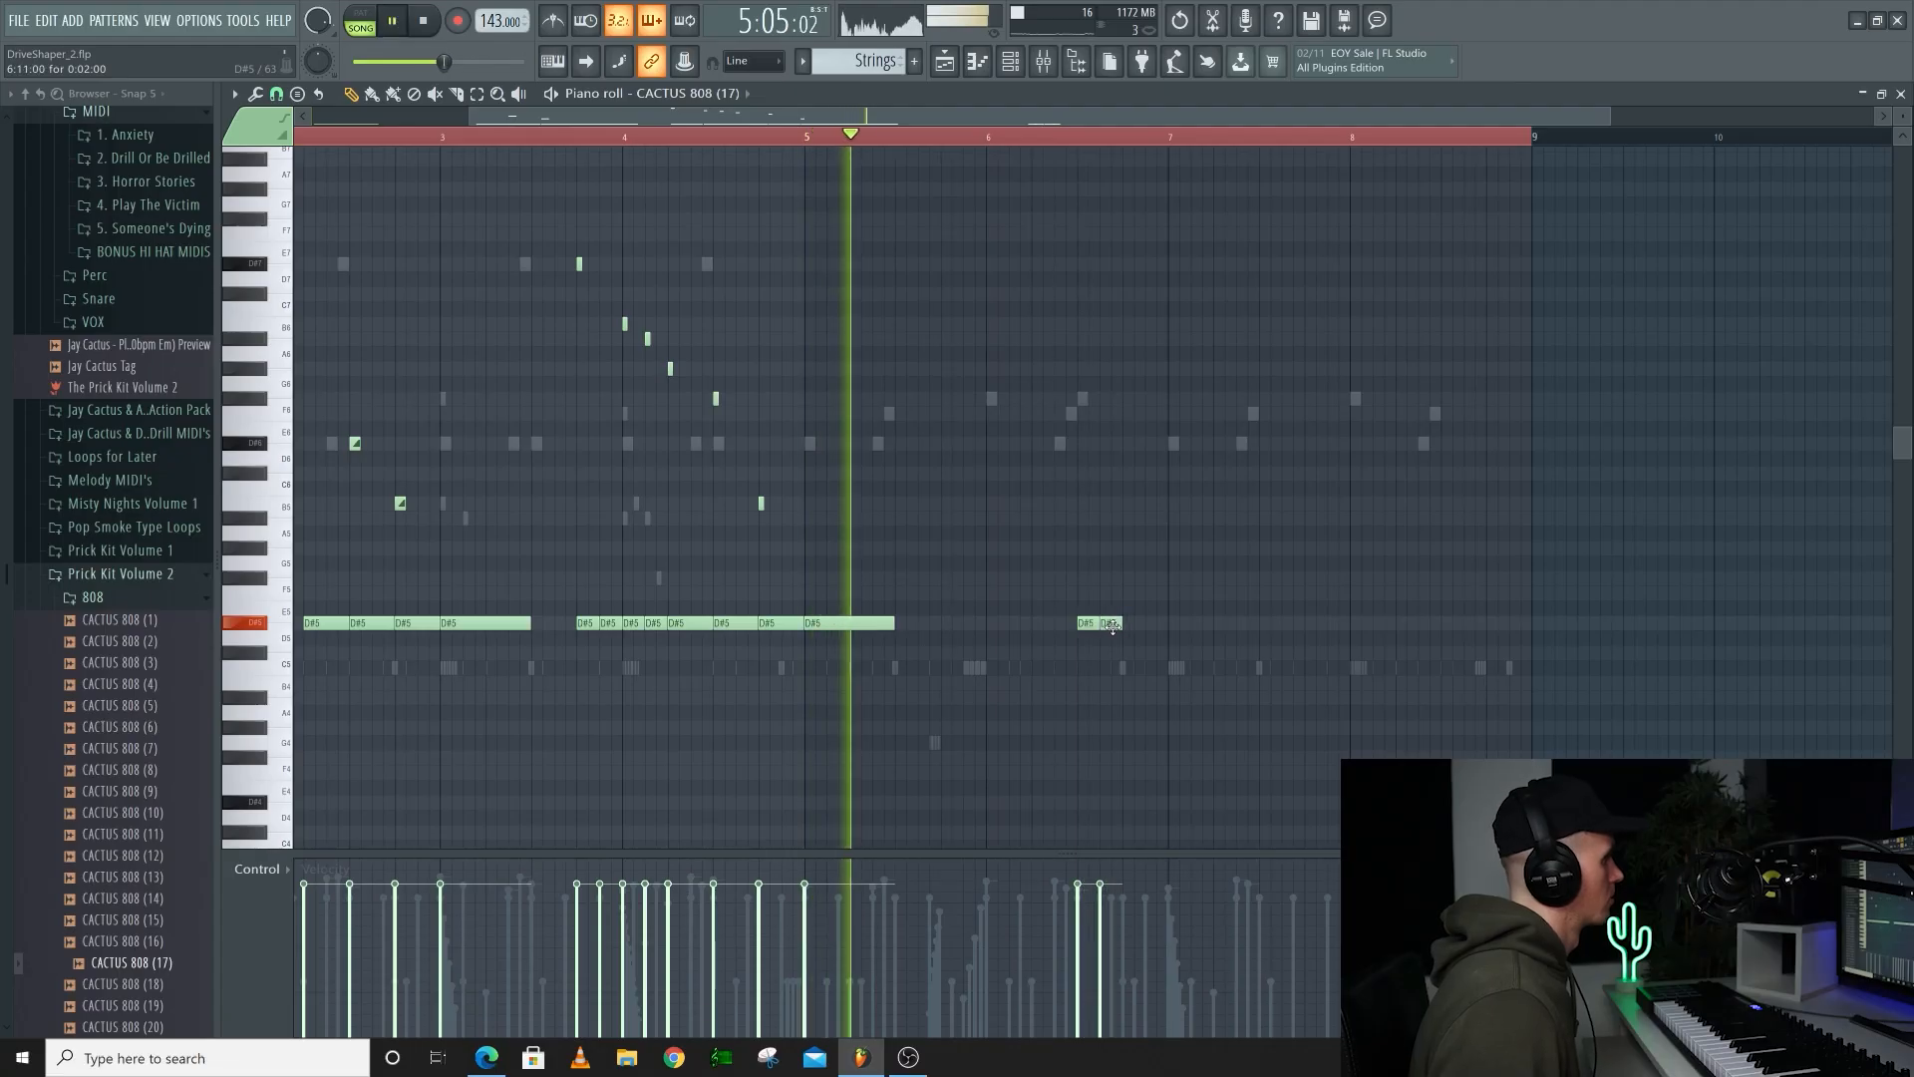
click(1154, 623)
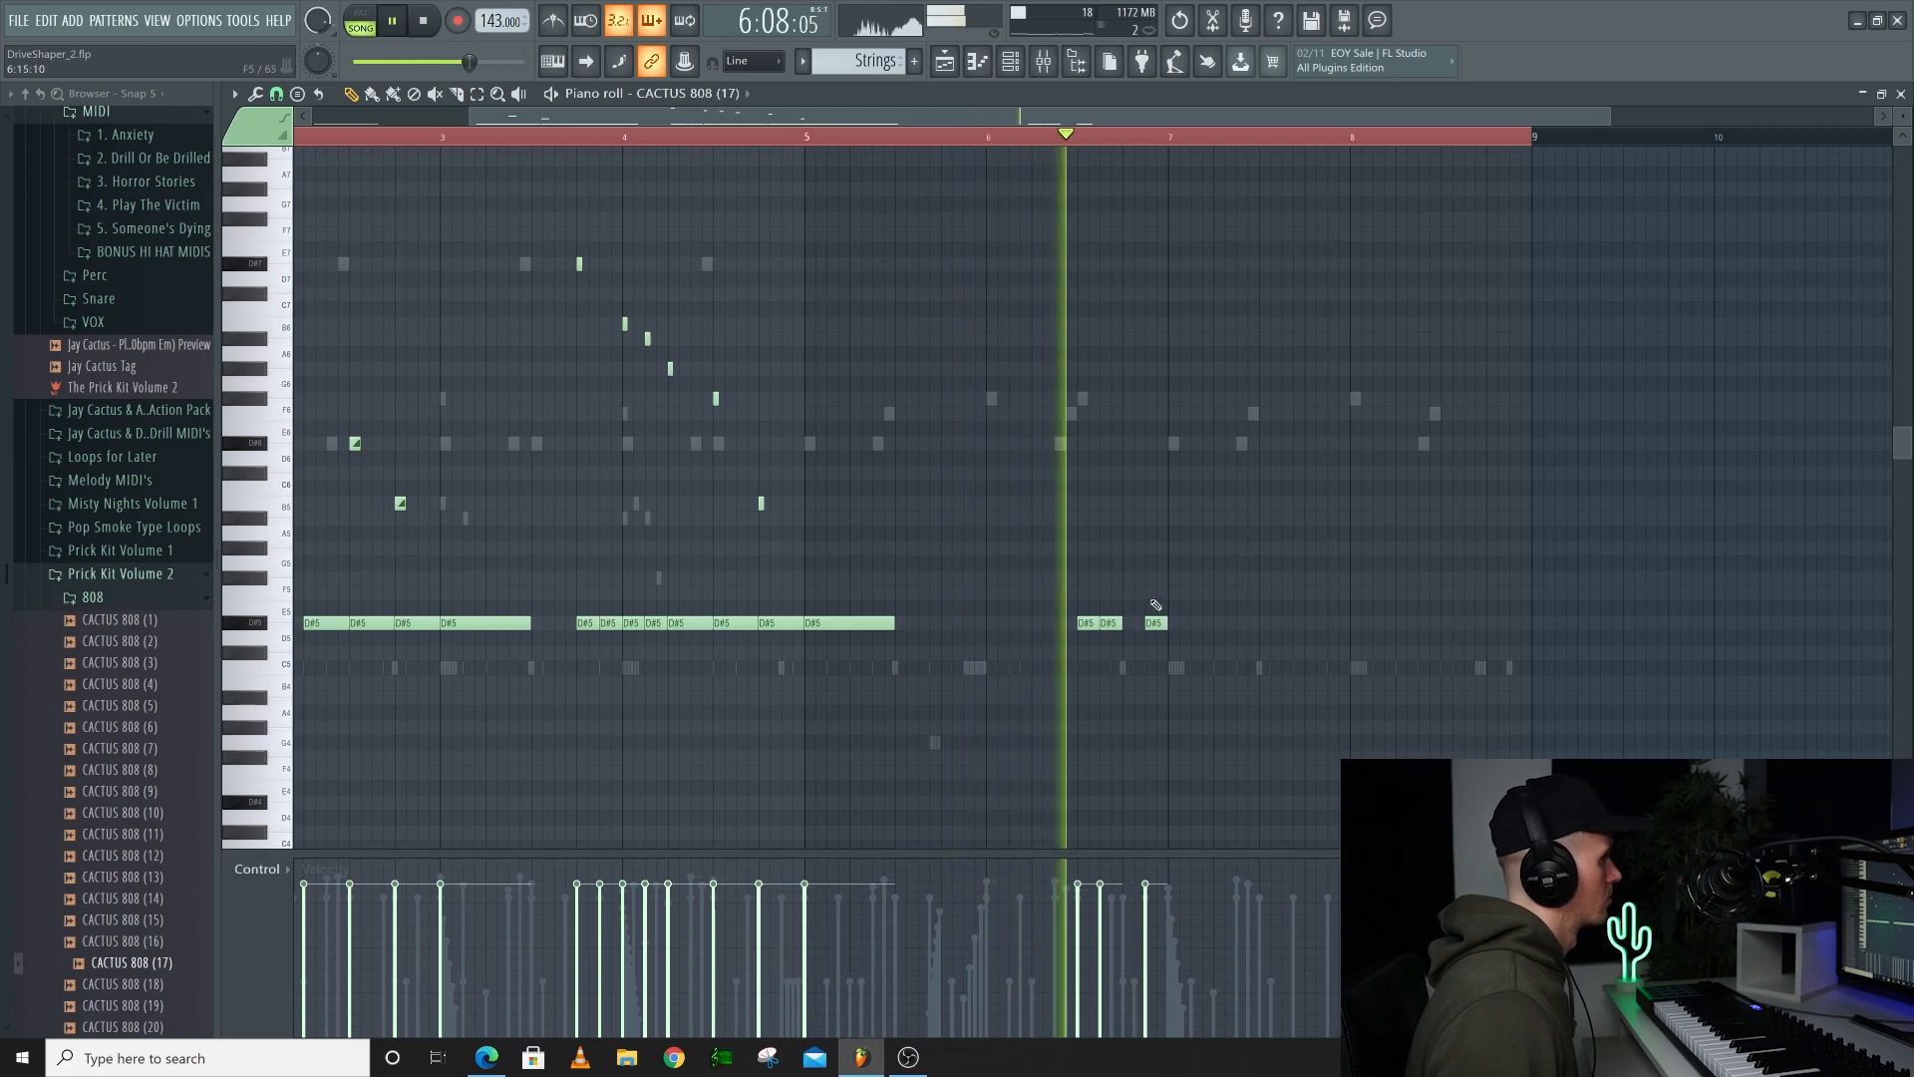
key(space)
Place 808 slide notes in bar 6 to F#6 at step 9 and F6 at step 15, auditioning the slides
click(887, 504)
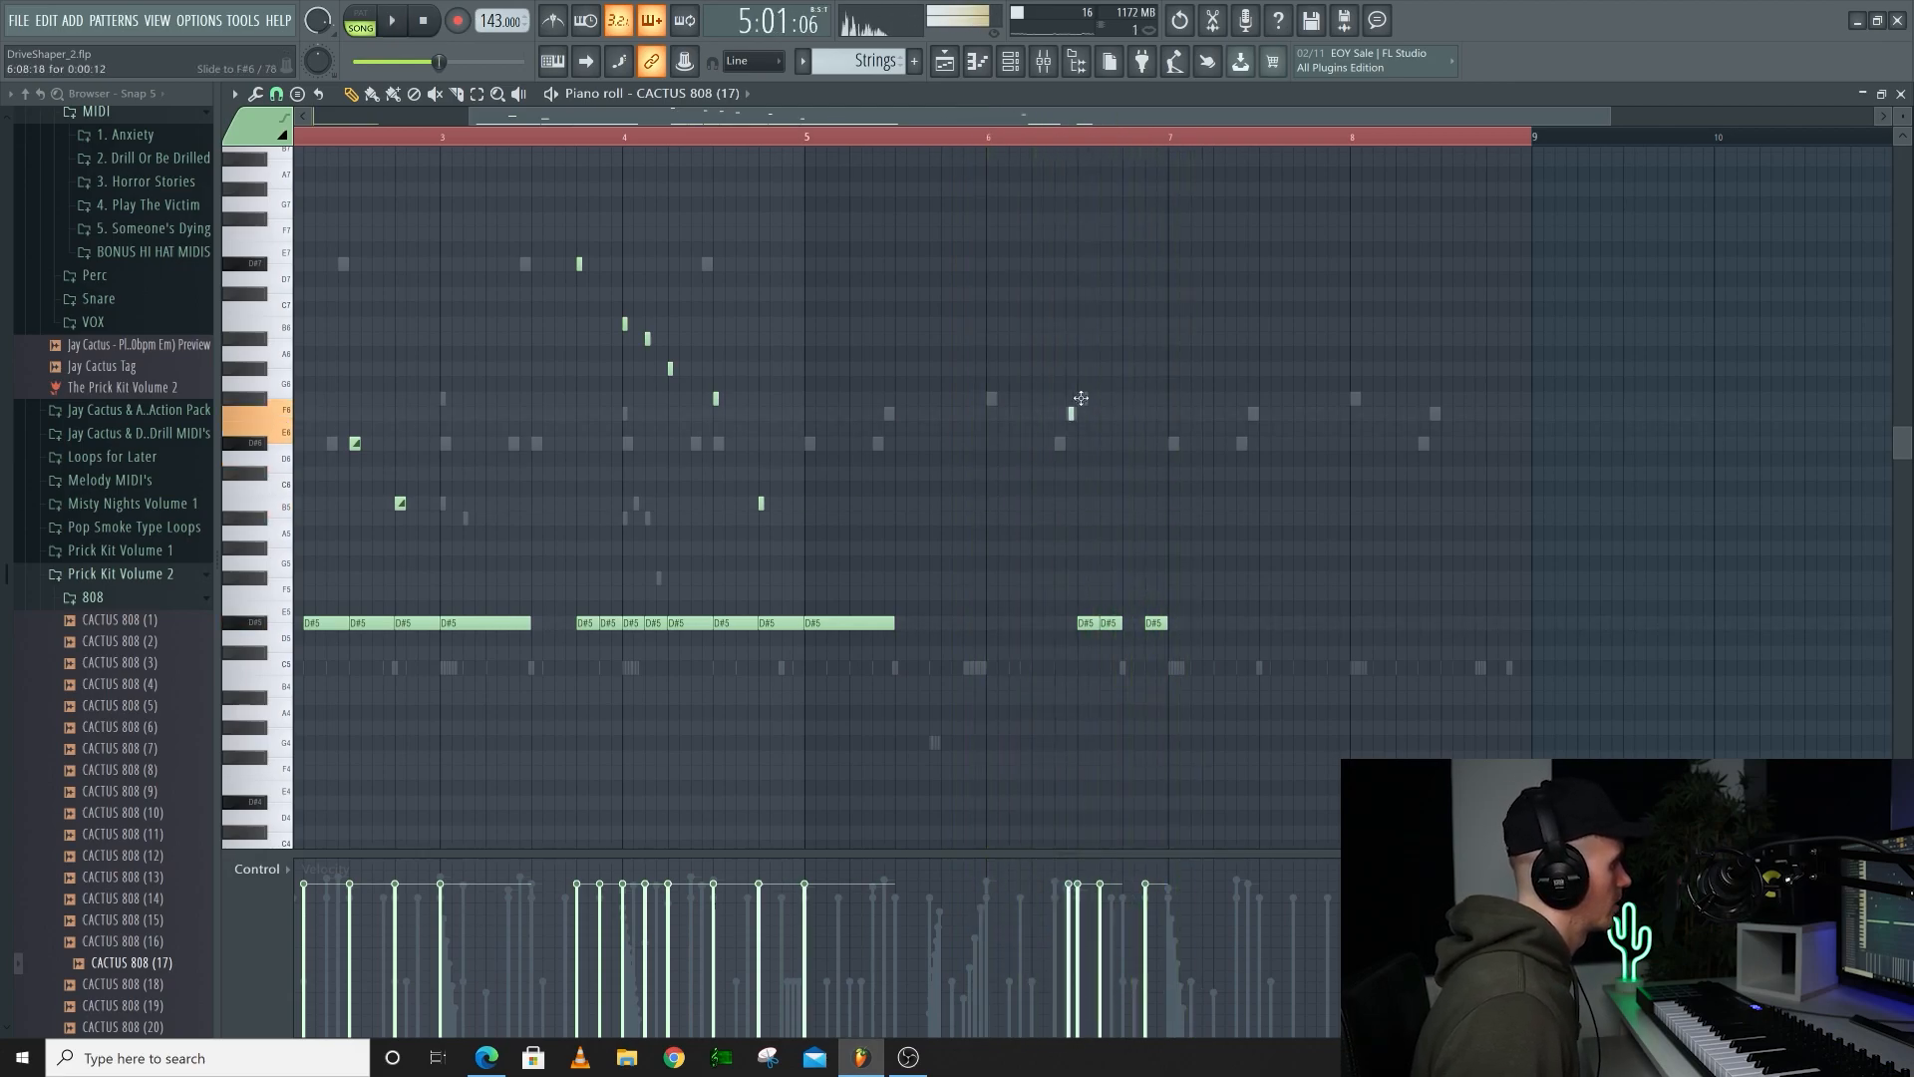
ctrl+scroll(1042, 398, up, 3)
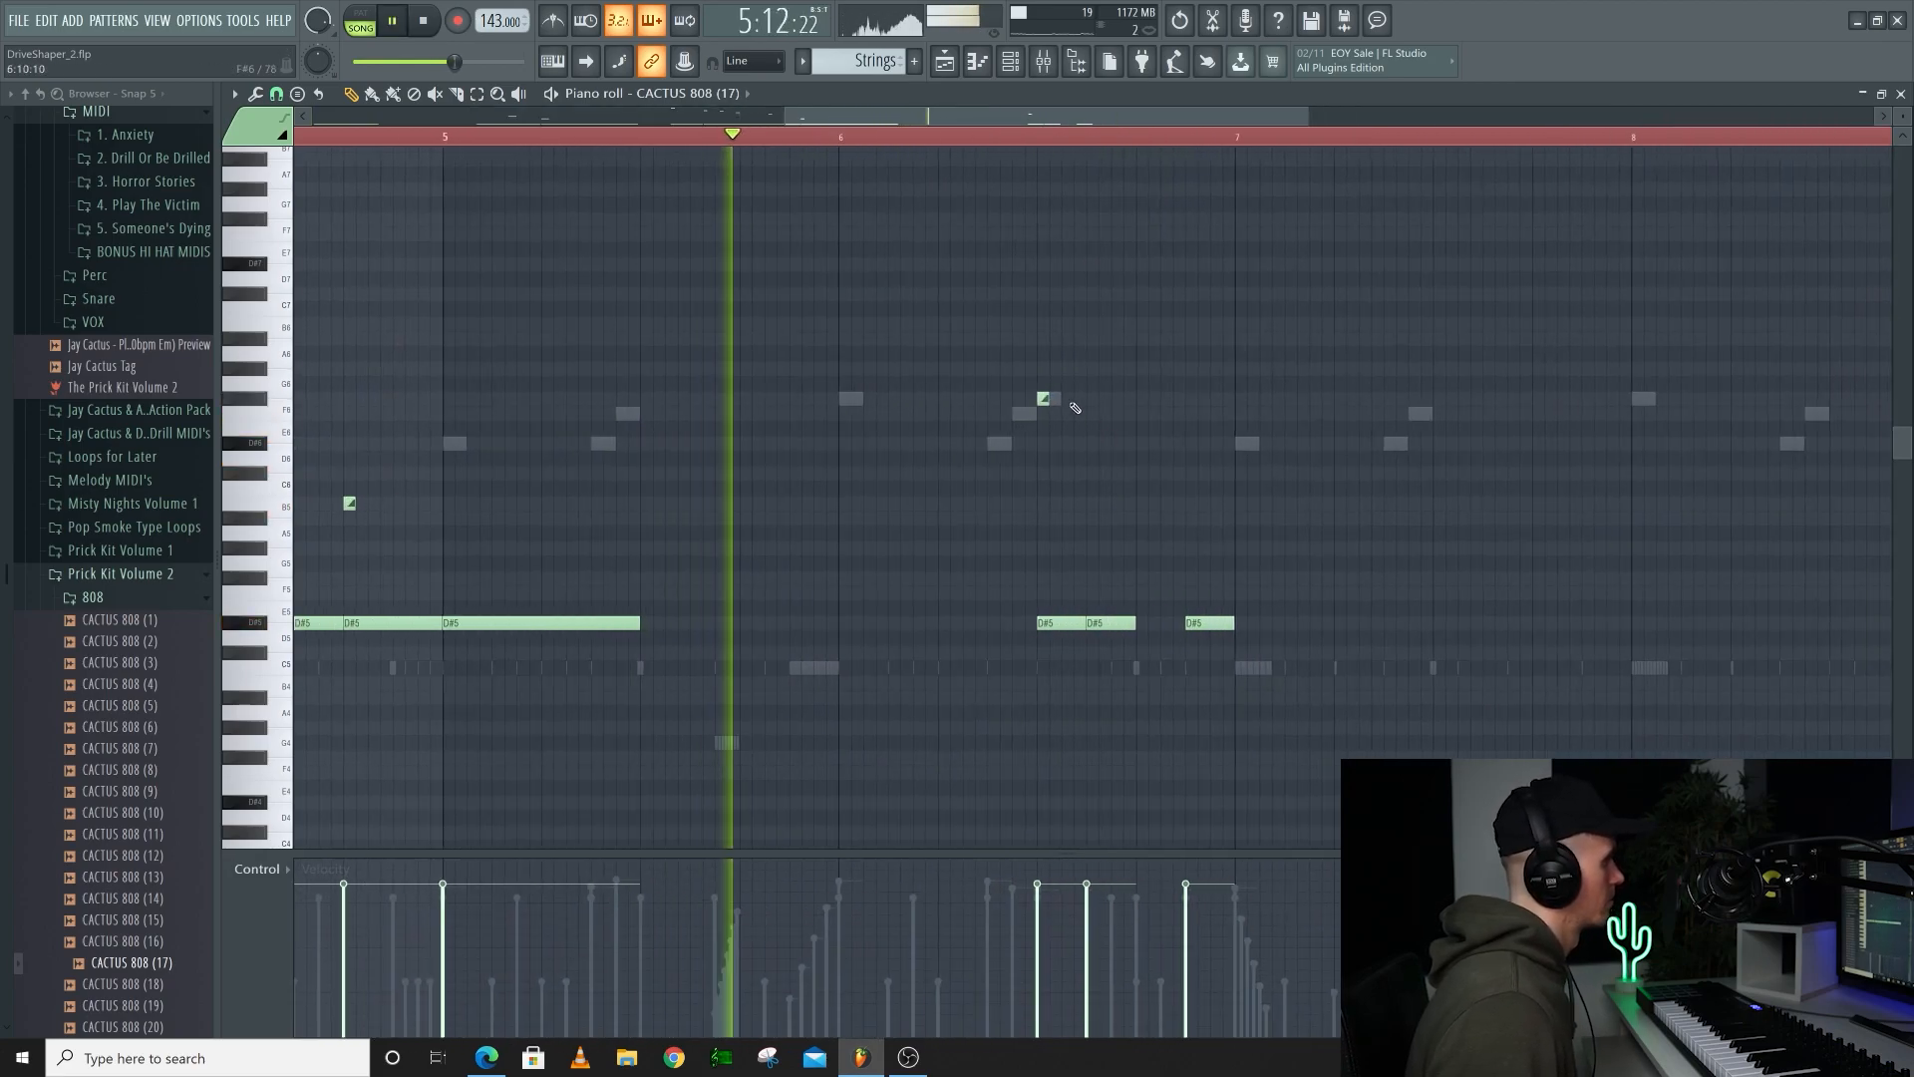
key(space)
key(space)
ctrl+scroll(1190, 414, down, 3)
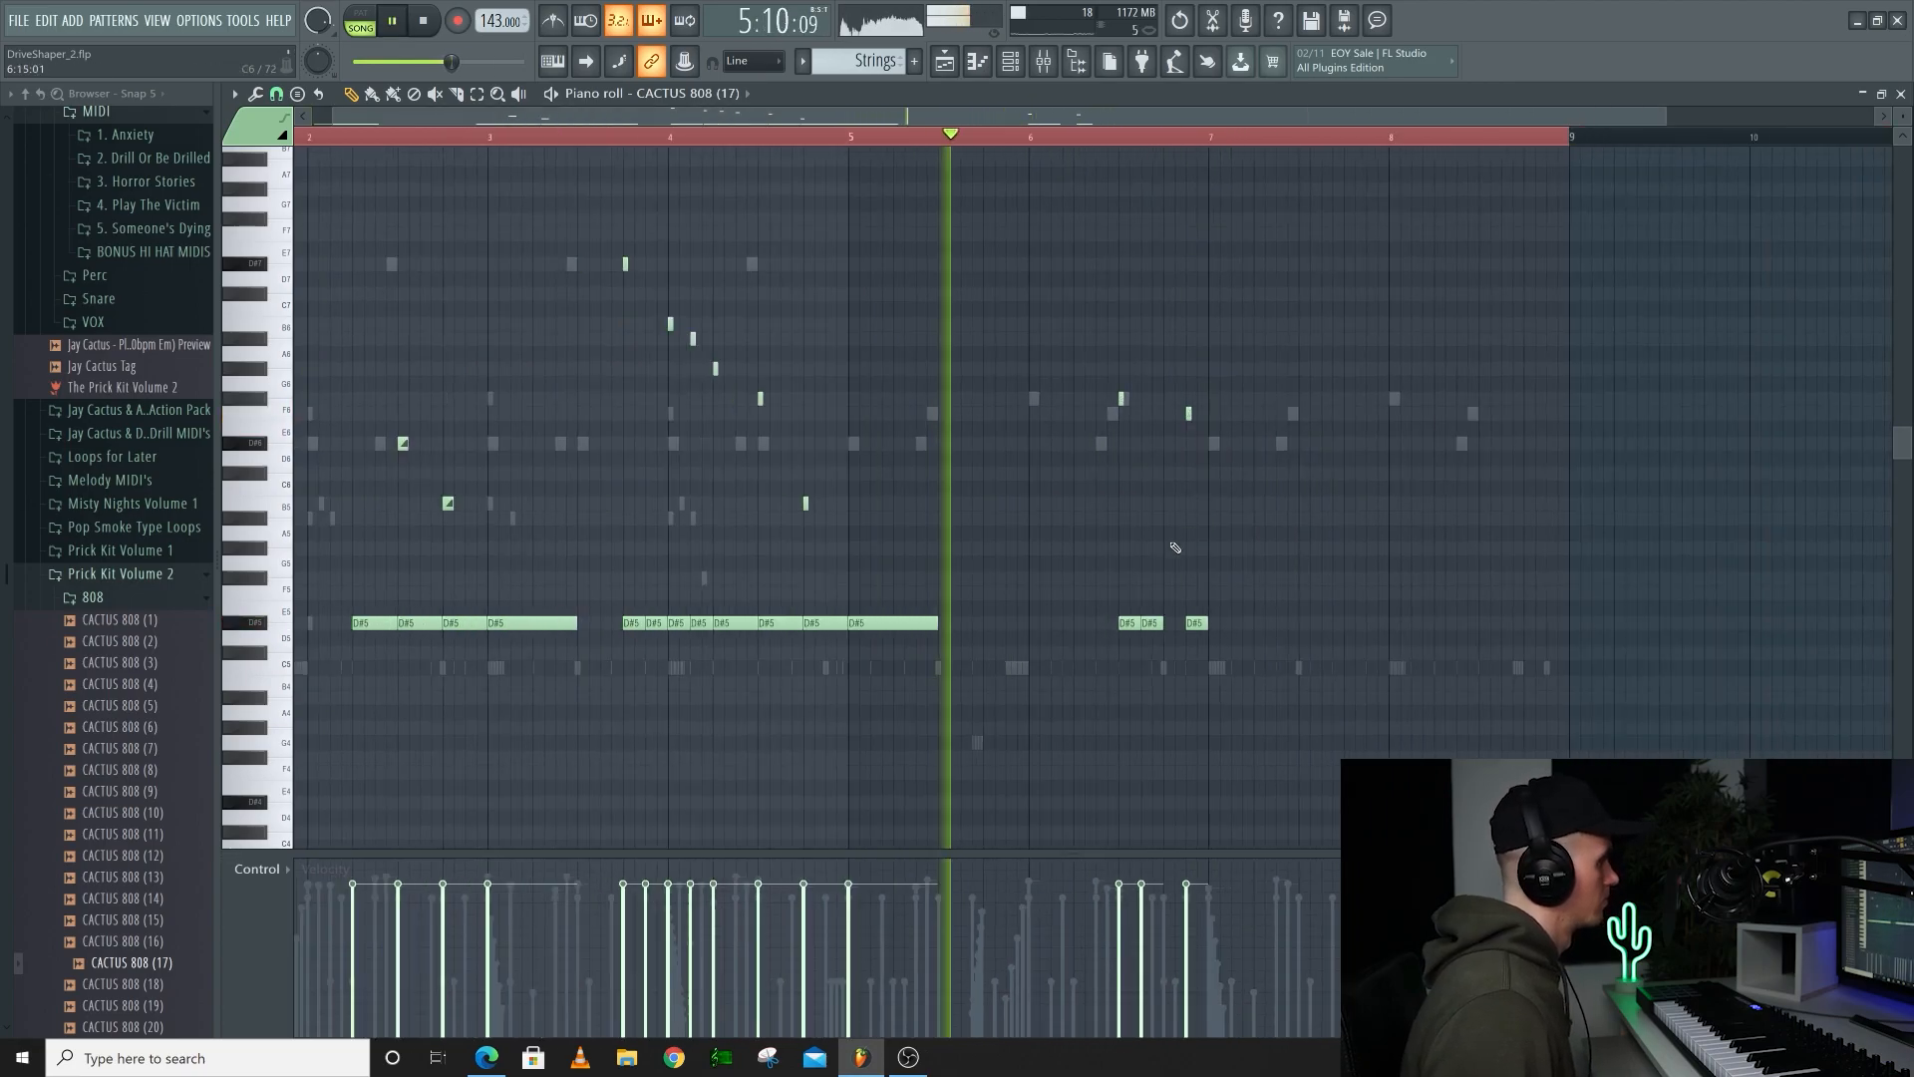
Add an eight-step D#5 note at bar 7, then D#5 notes with high slides every two steps from step 13 through bar 8
drag(1383, 616, 1233, 616)
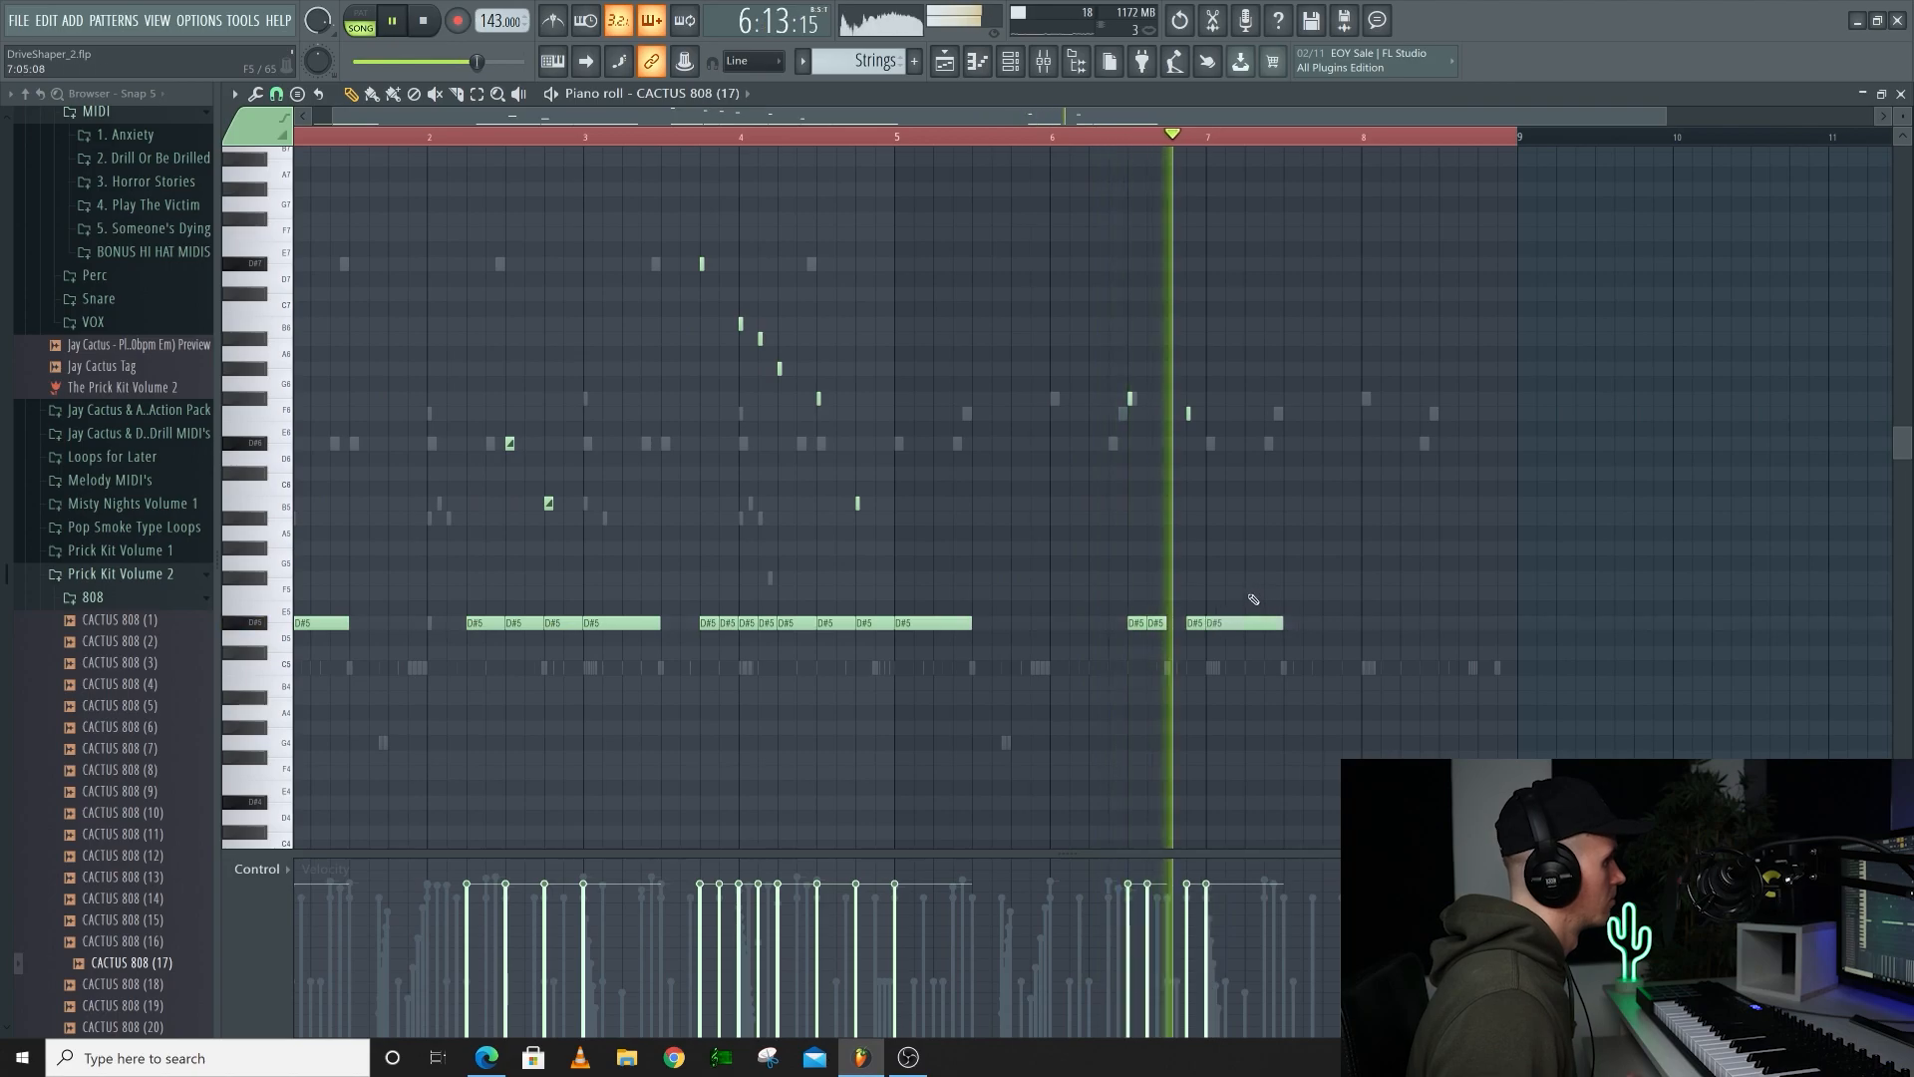
ctrl+scroll(1245, 590, up, 3)
ctrl+scroll(1245, 590, down, 3)
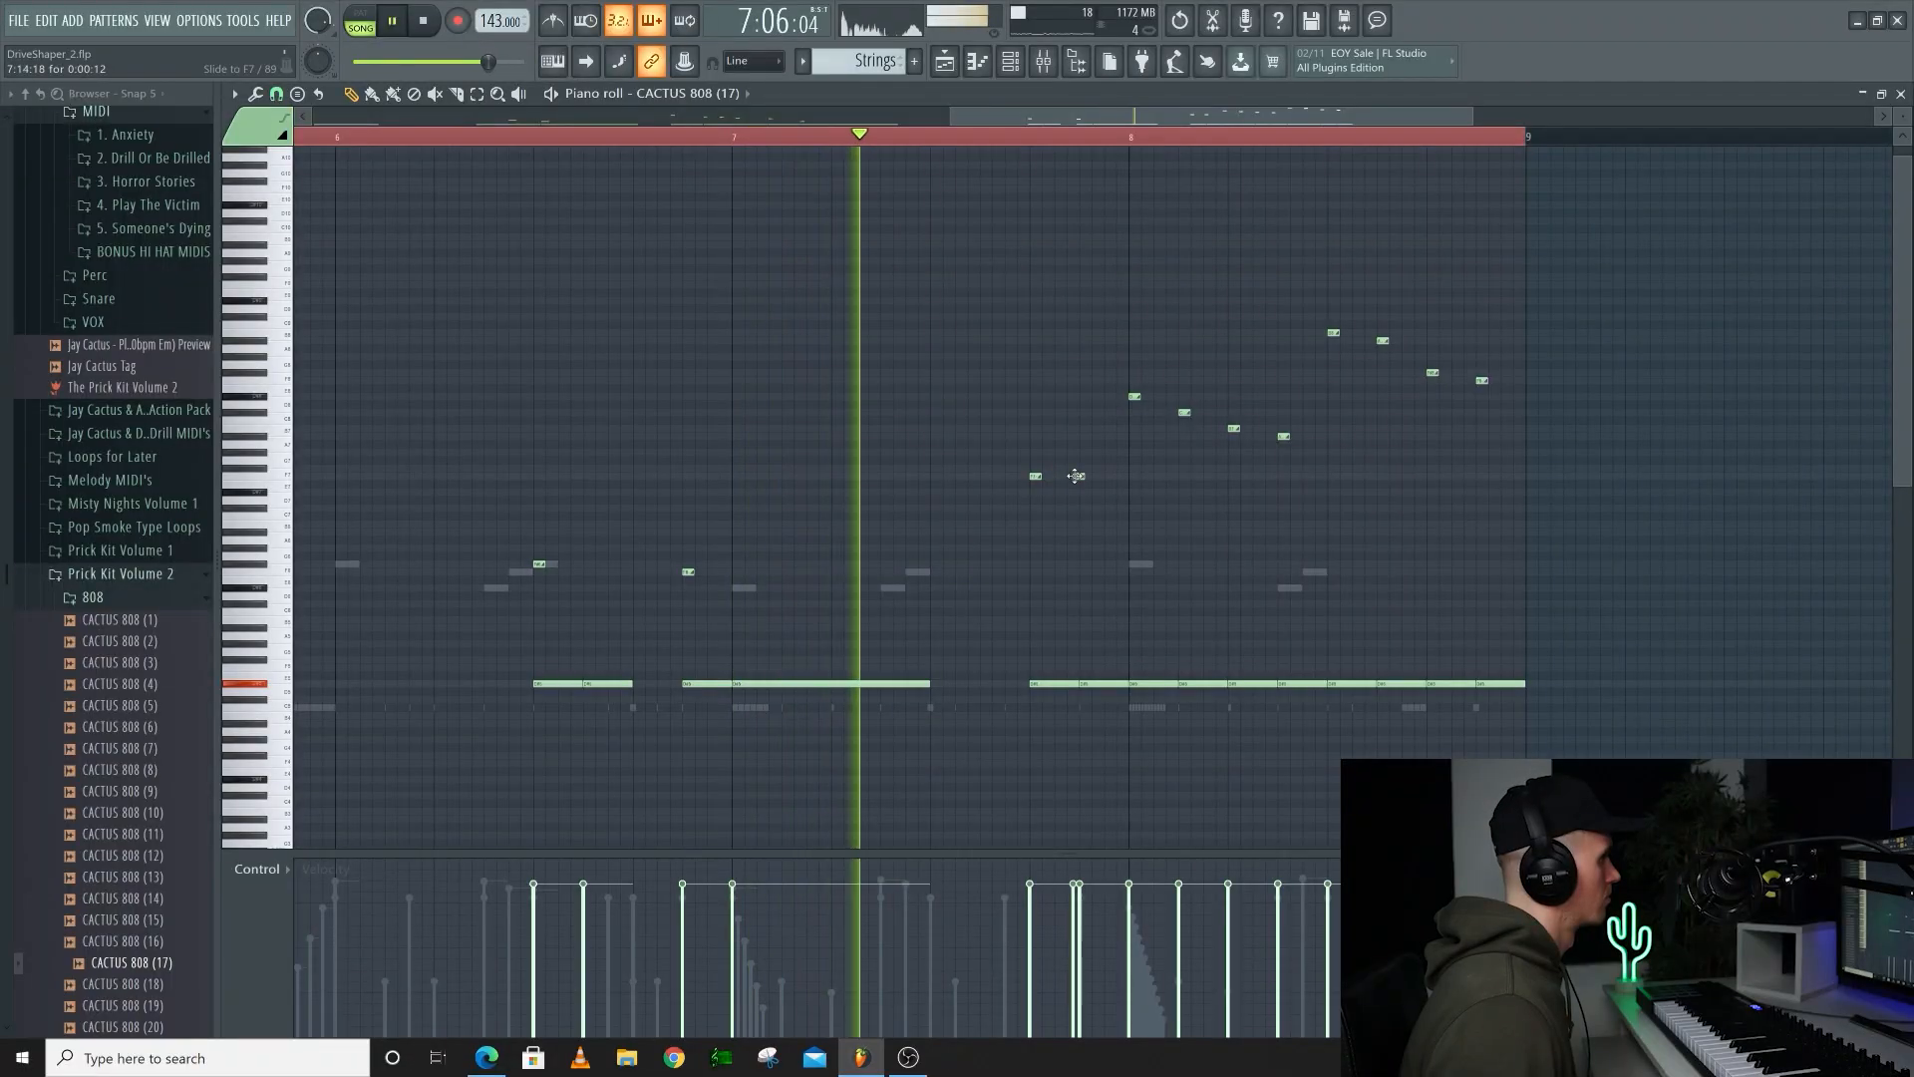
click(1083, 469)
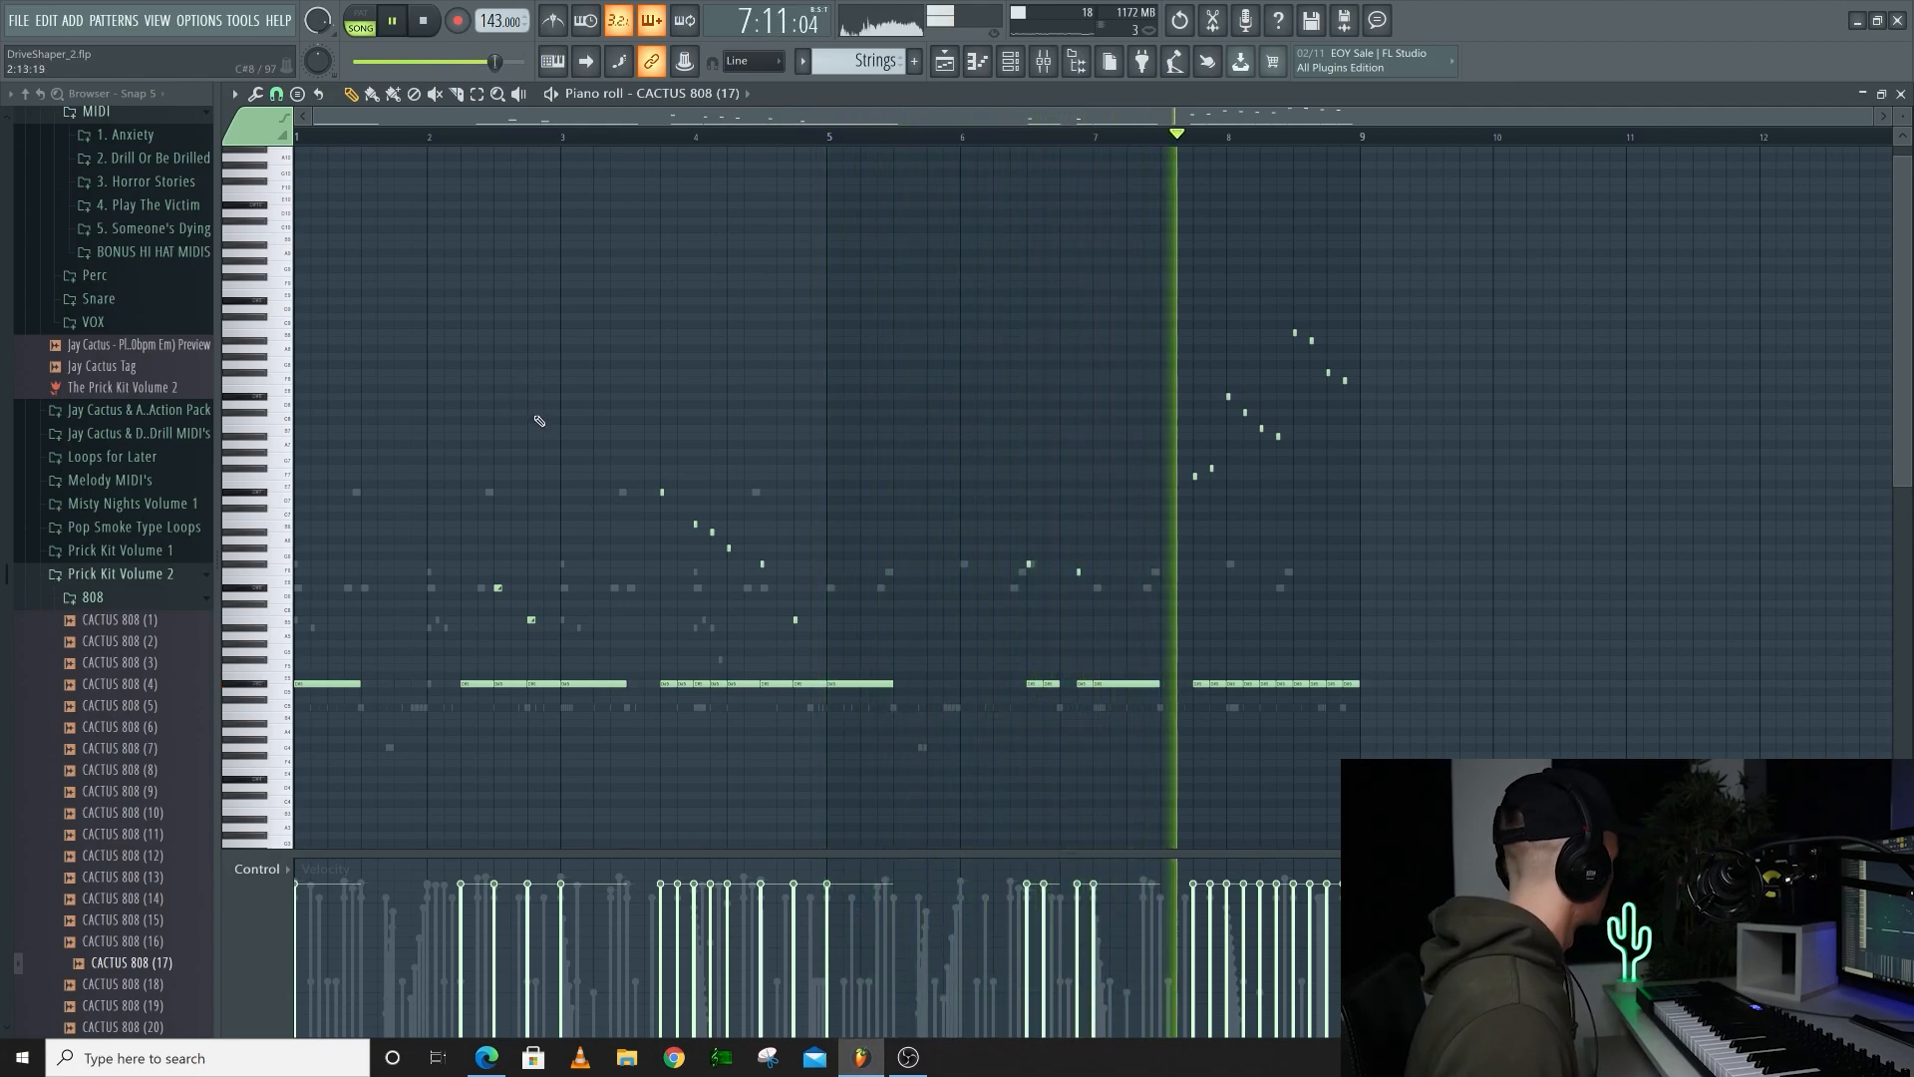
key(space)
drag(1349, 307, 1189, 481)
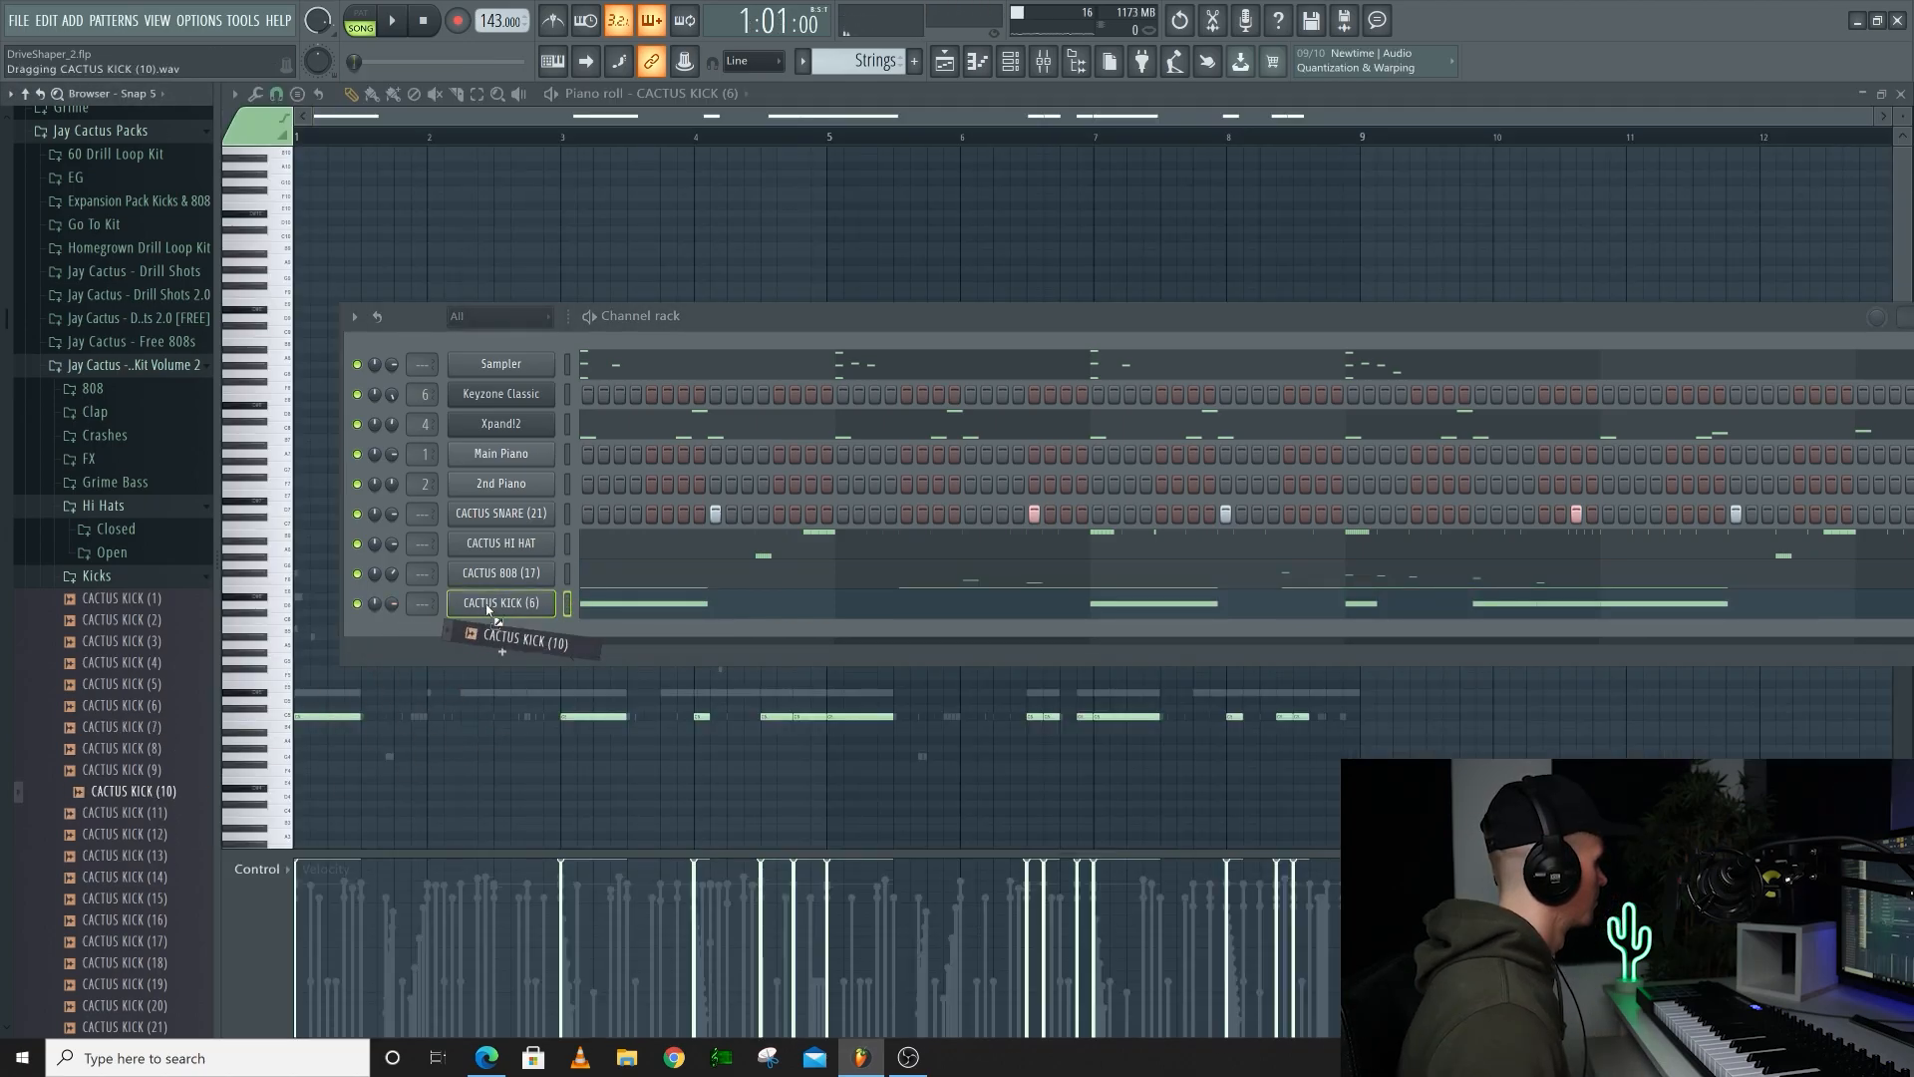
Replace the CACTUS KICK (6) sample with CACTUS KICK (10), audition it with the beat and check its channel settings
drag(488, 610, 490, 606)
key(space)
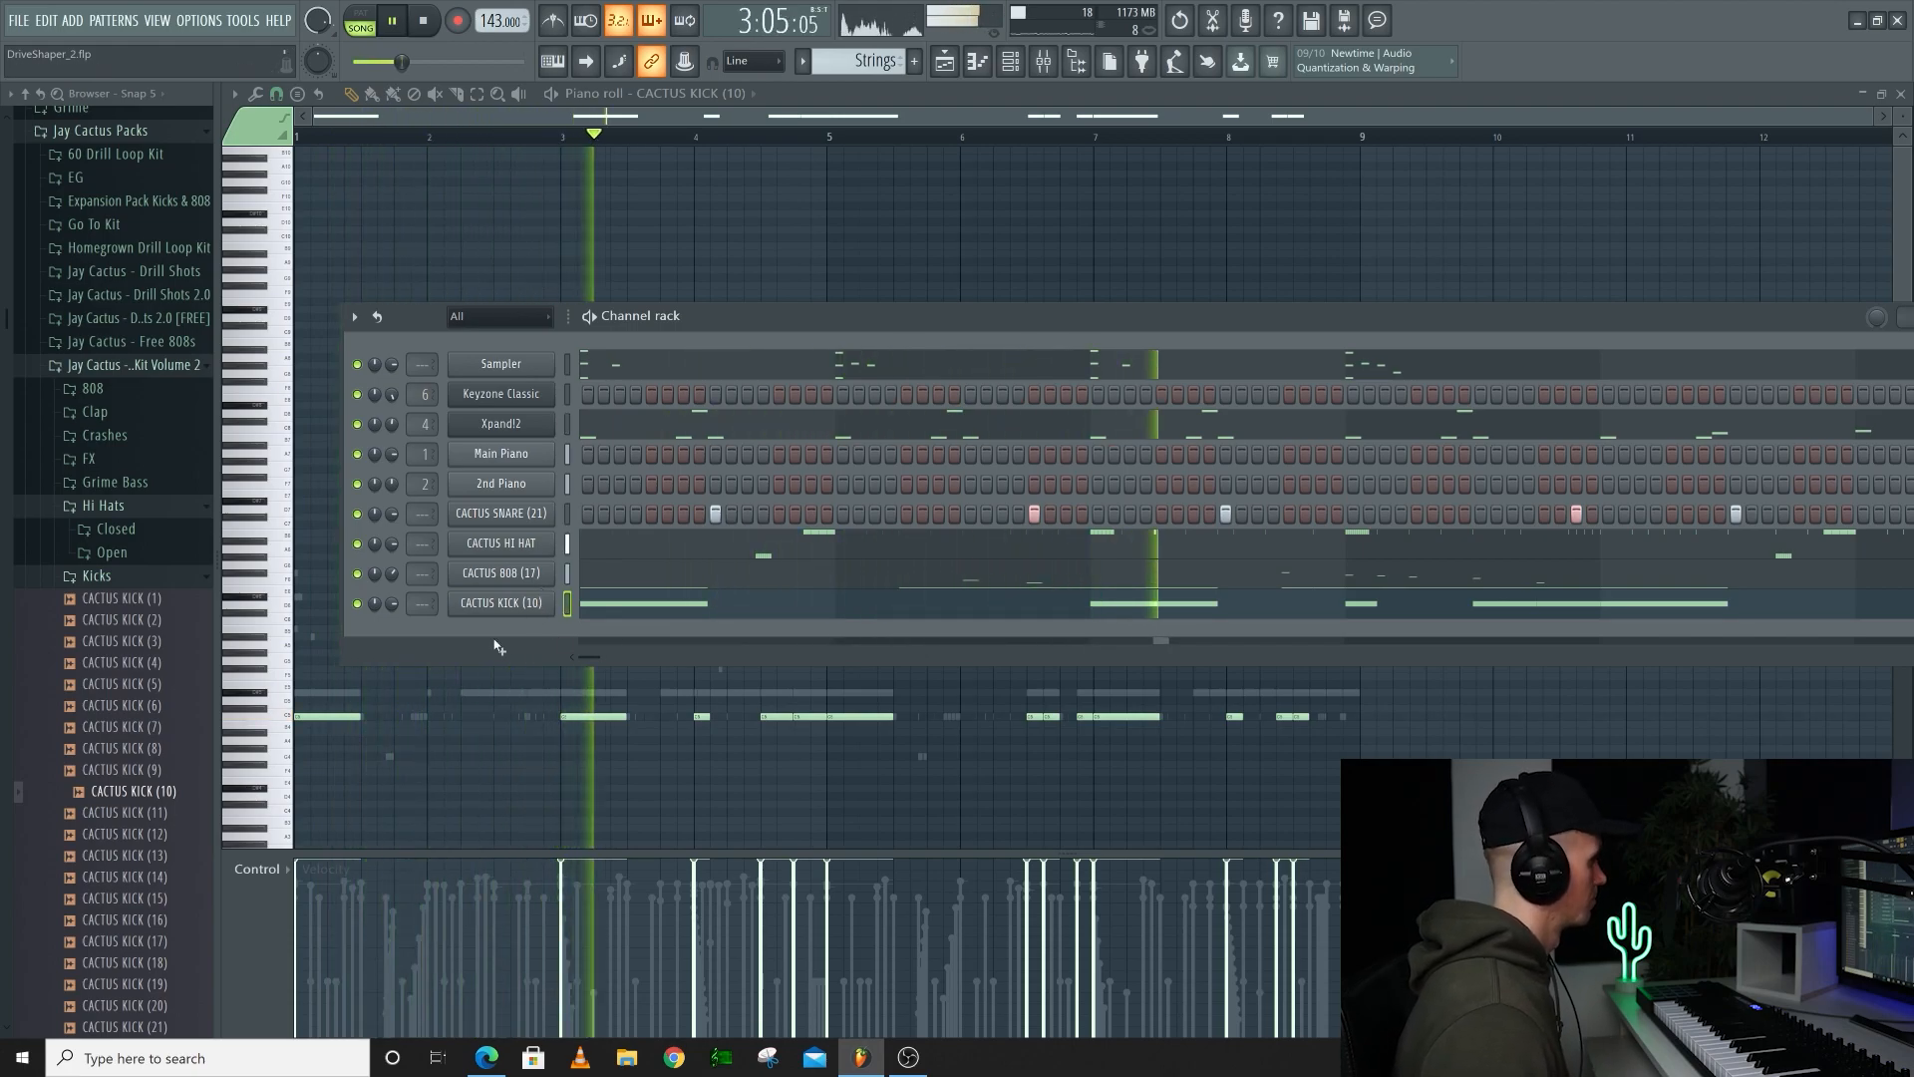
click(493, 605)
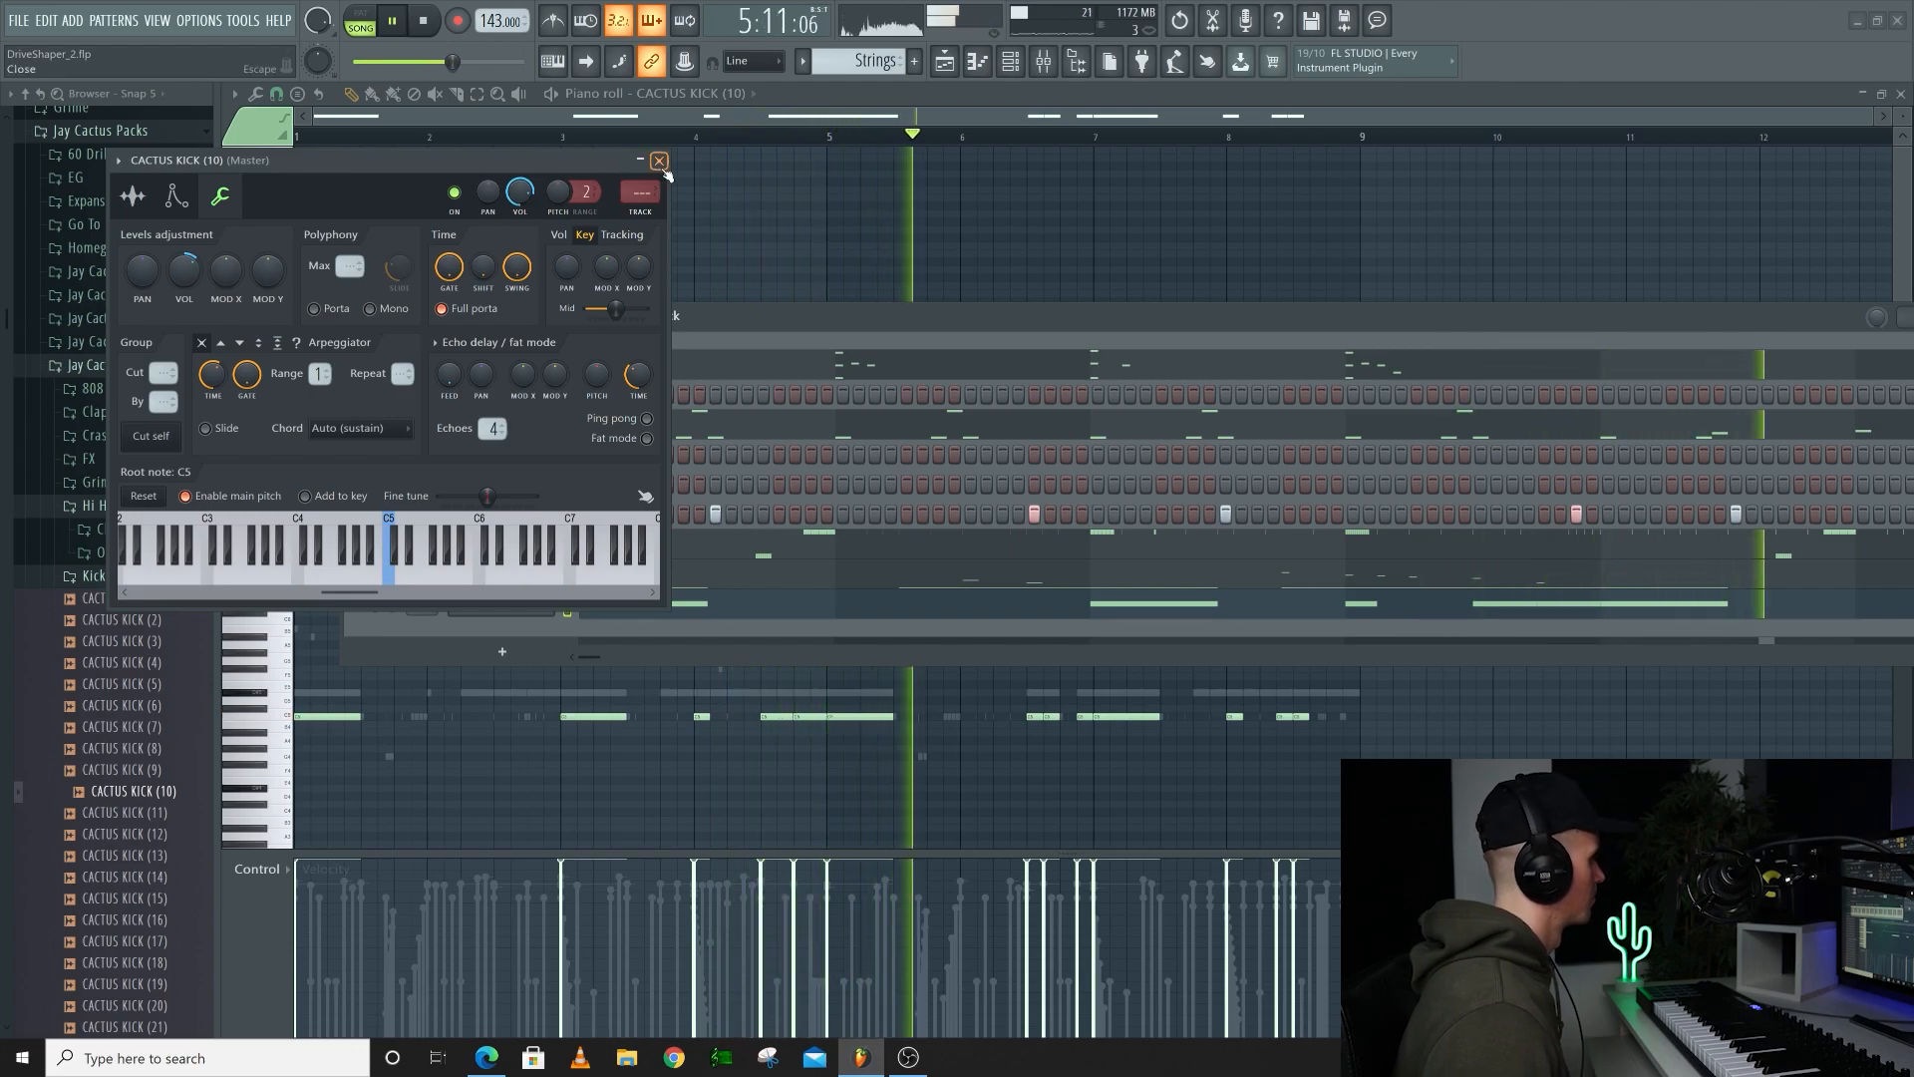
click(660, 162)
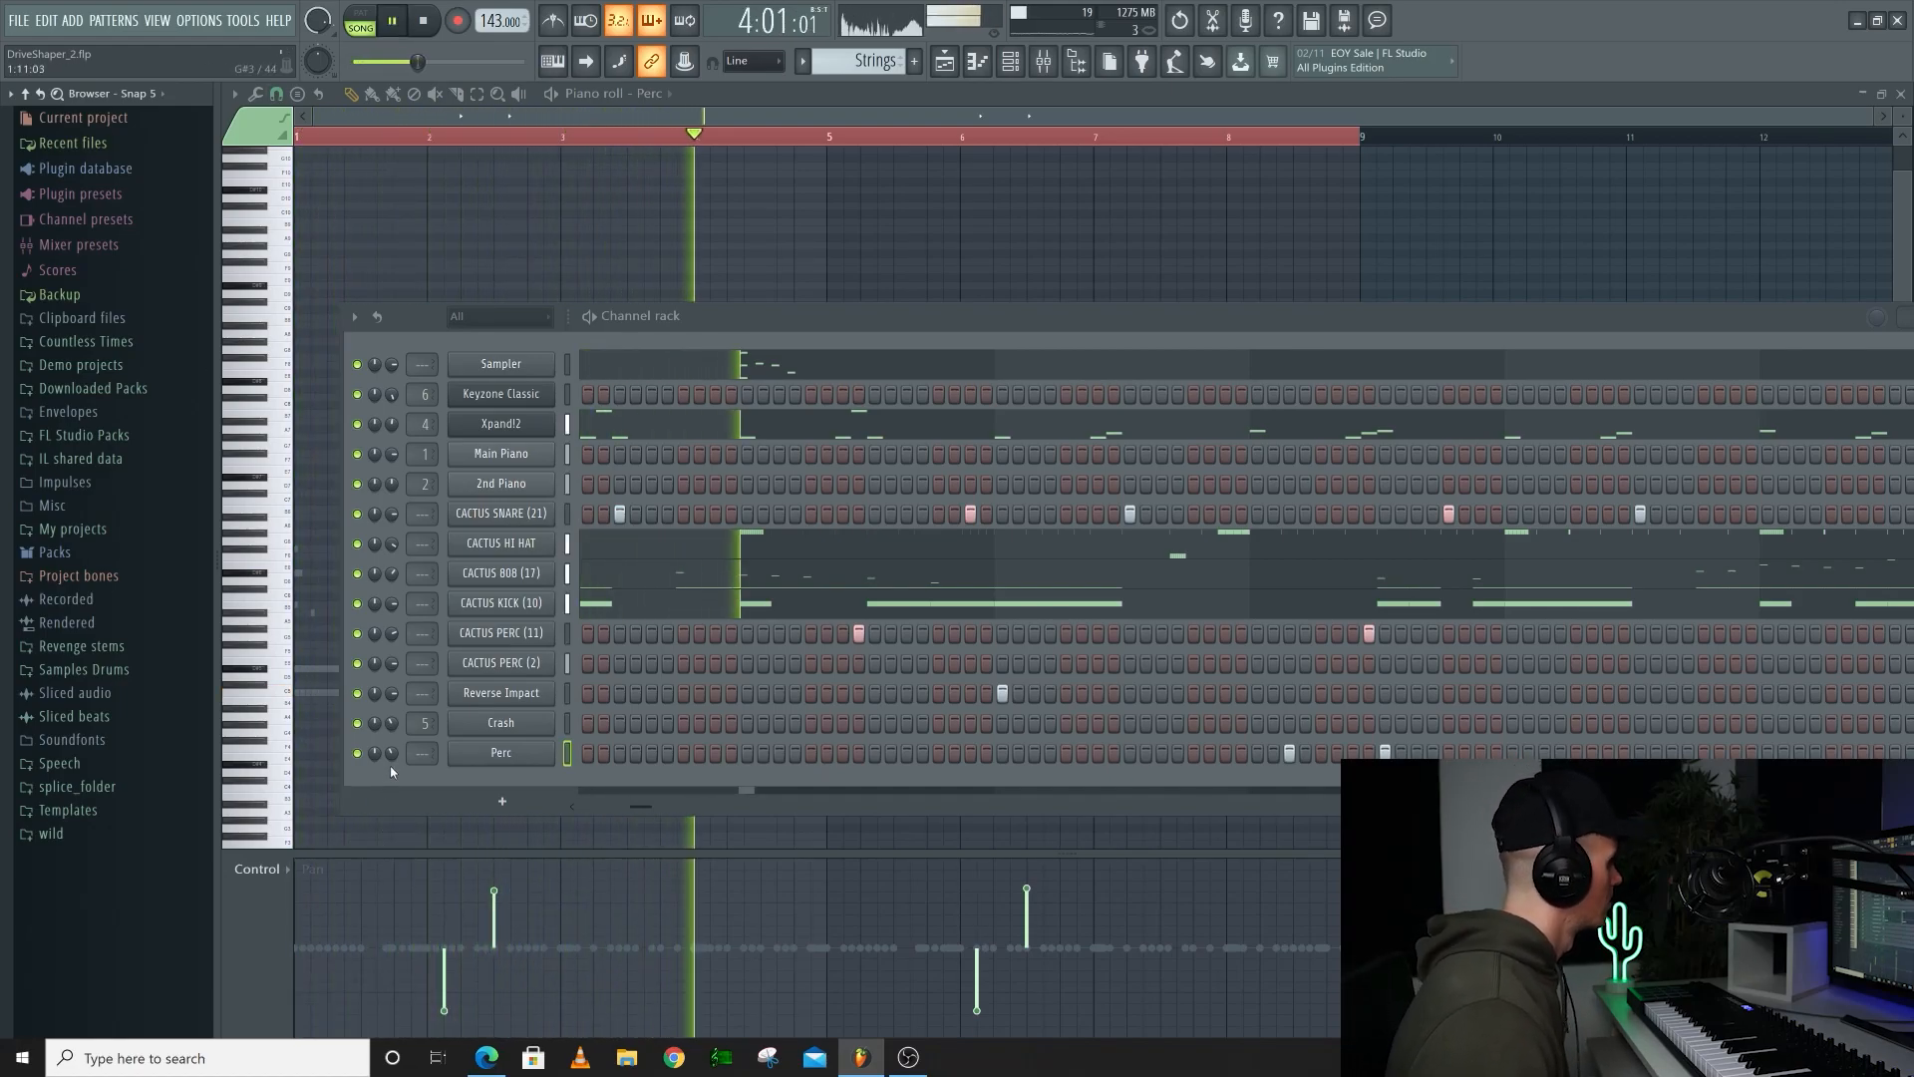
Lower the Perc channel's volume while the beat plays
drag(391, 753, 390, 793)
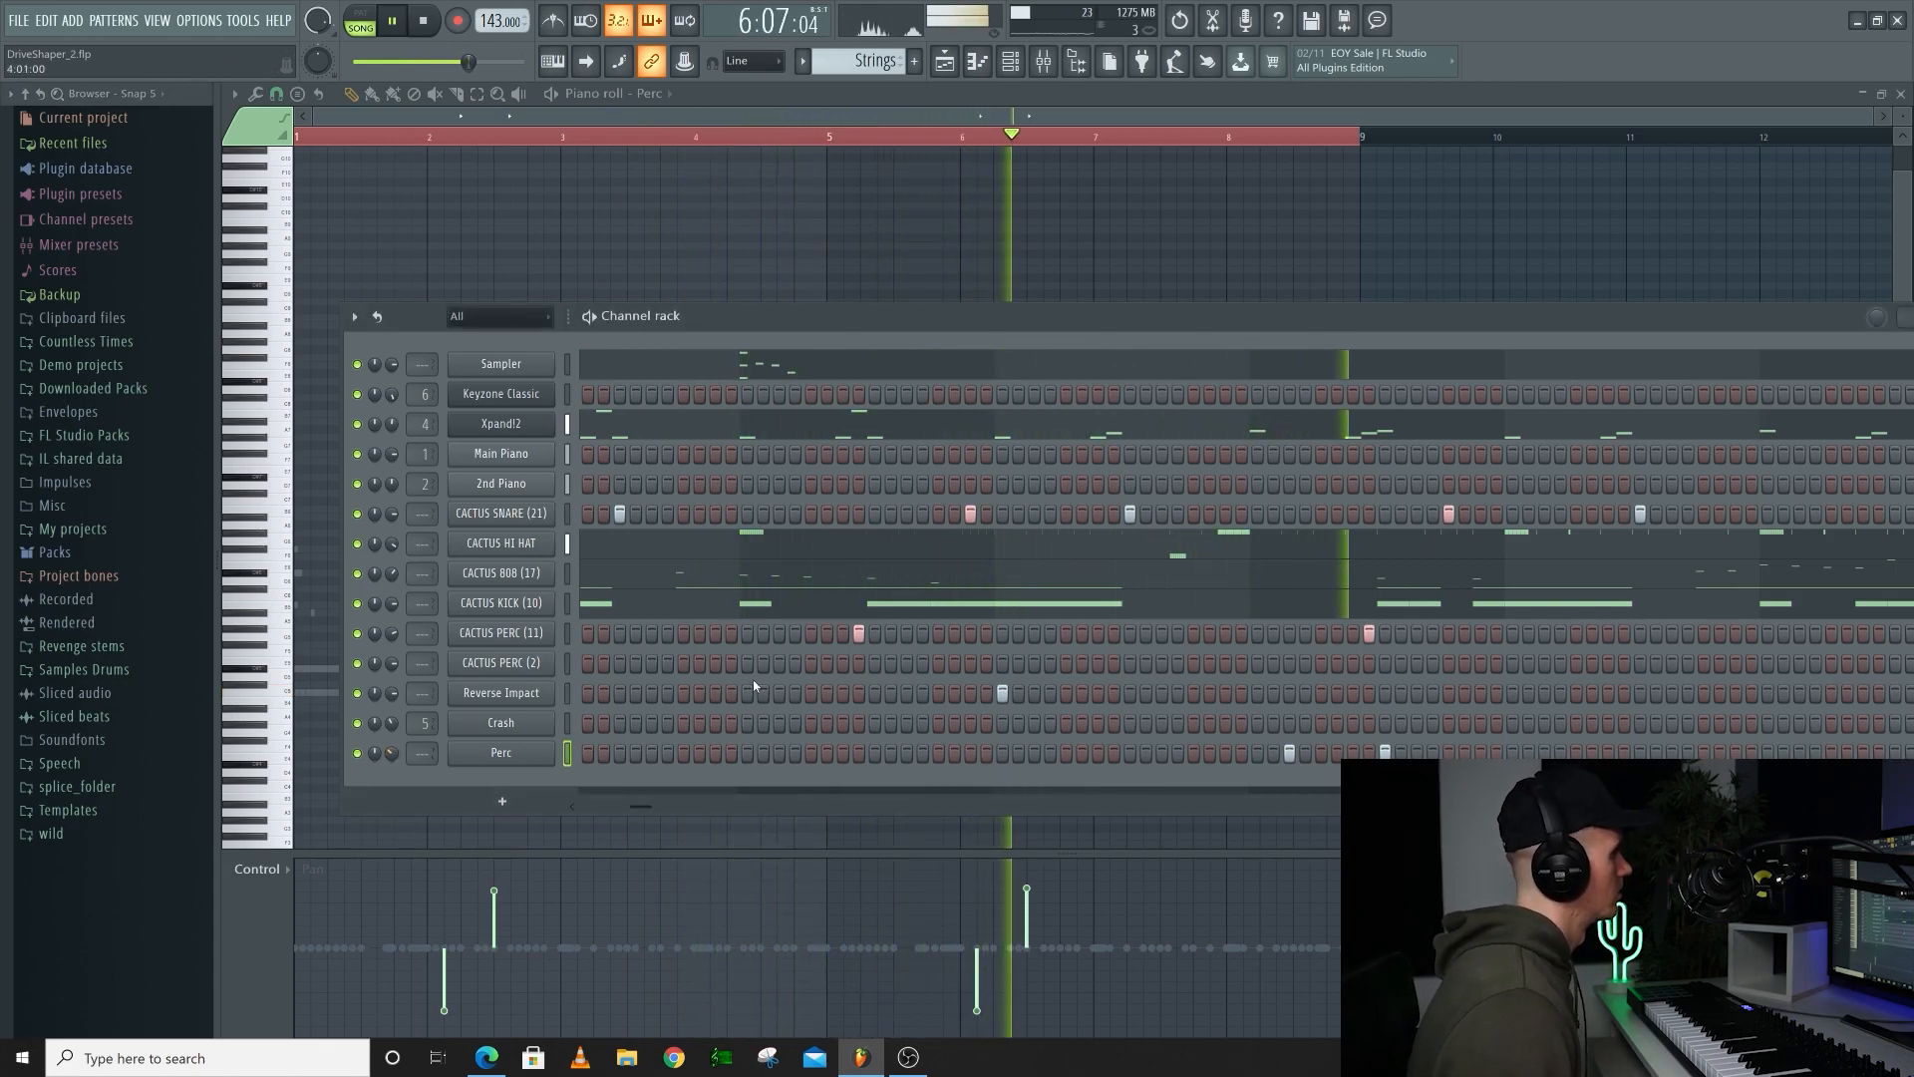
drag(392, 753, 392, 757)
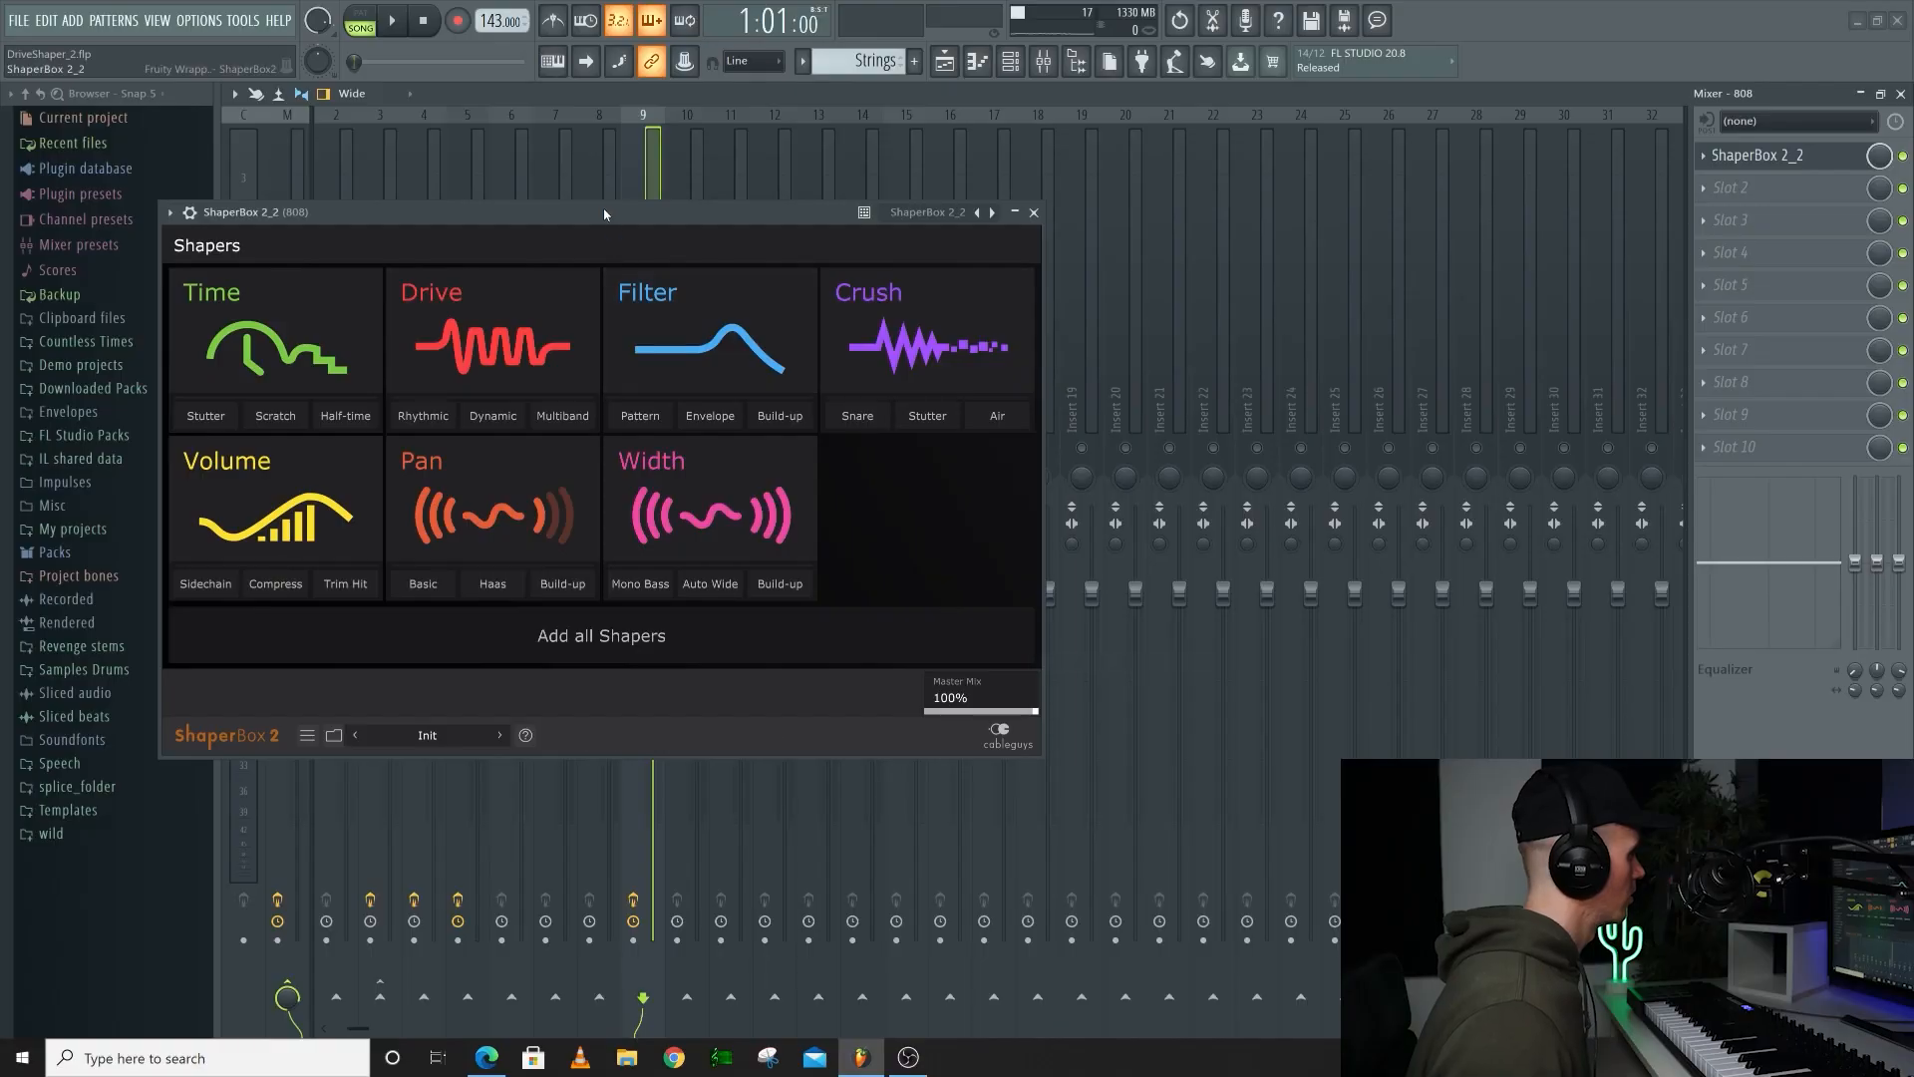
Add the Drive shaper to ShaperBox 2 on the 808 mixer track after trying and removing the Time shaper
drag(377, 216, 985, 290)
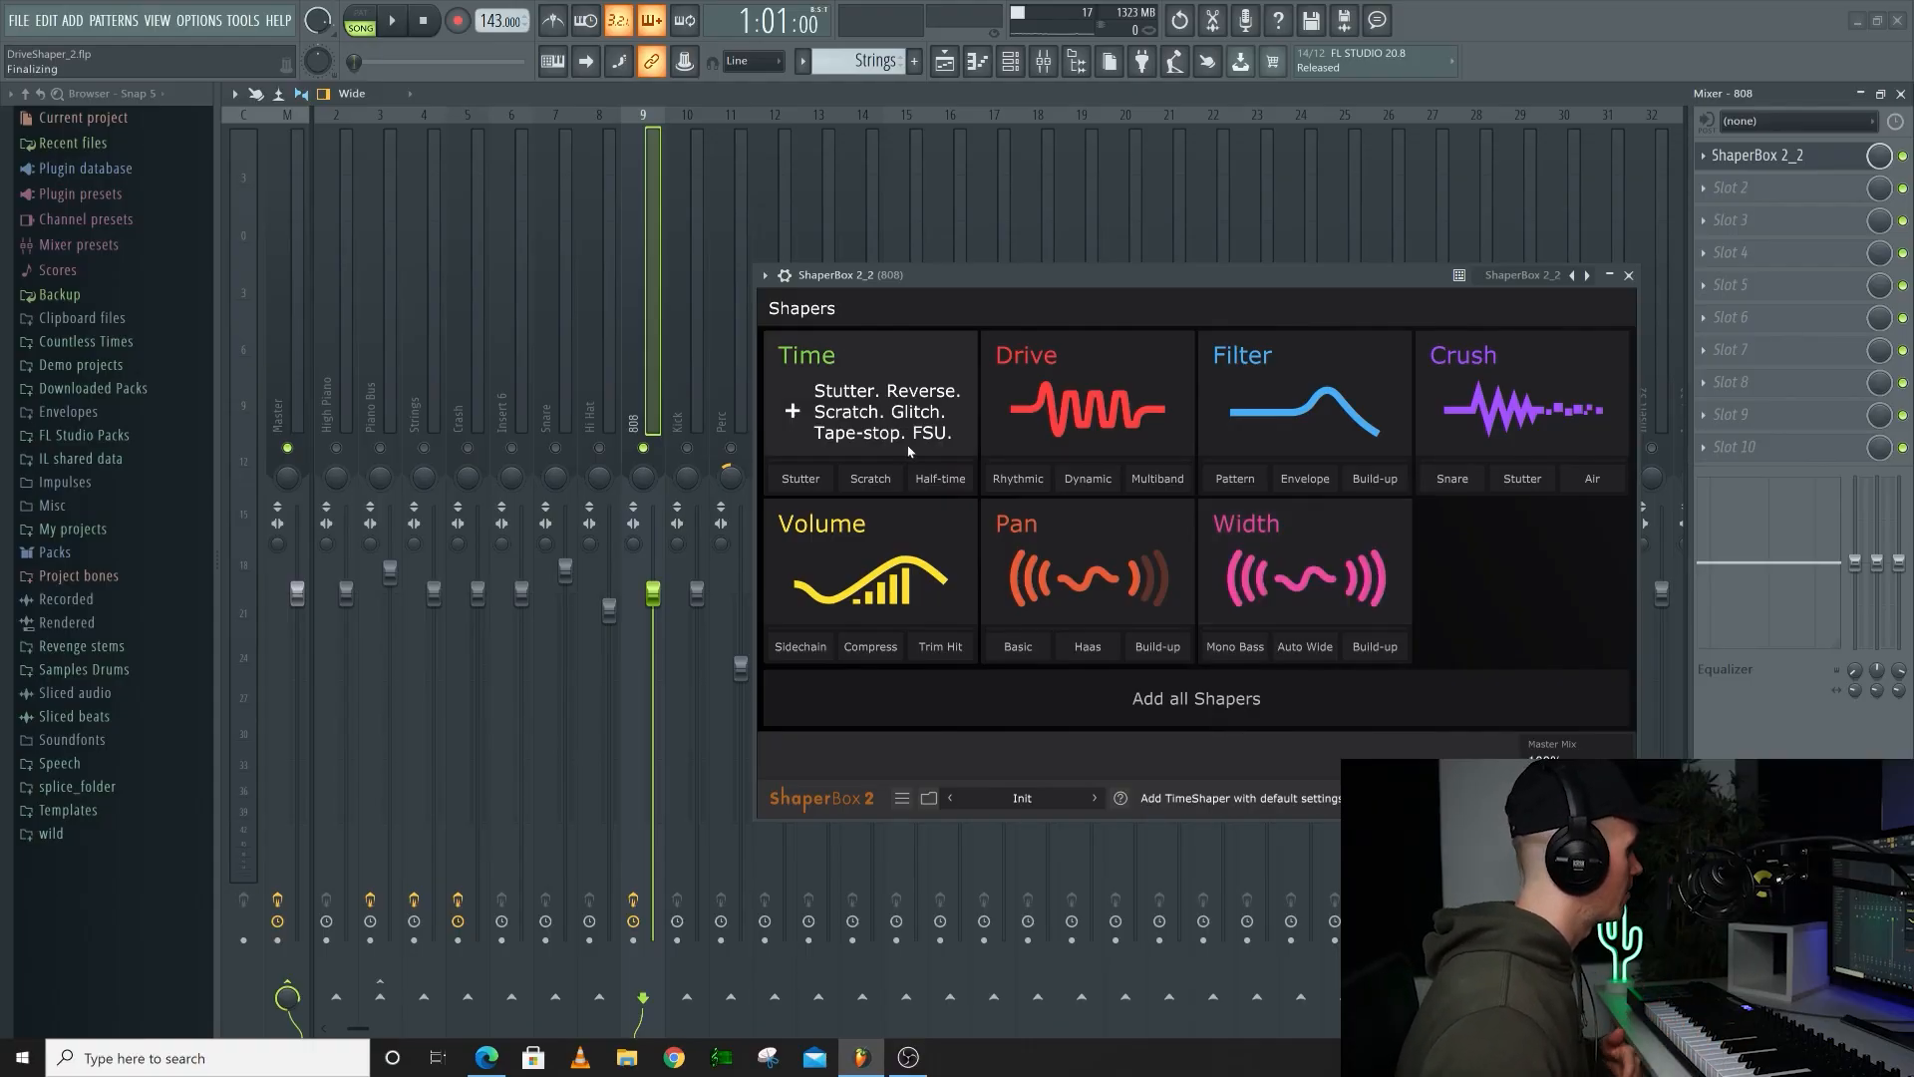
click(904, 402)
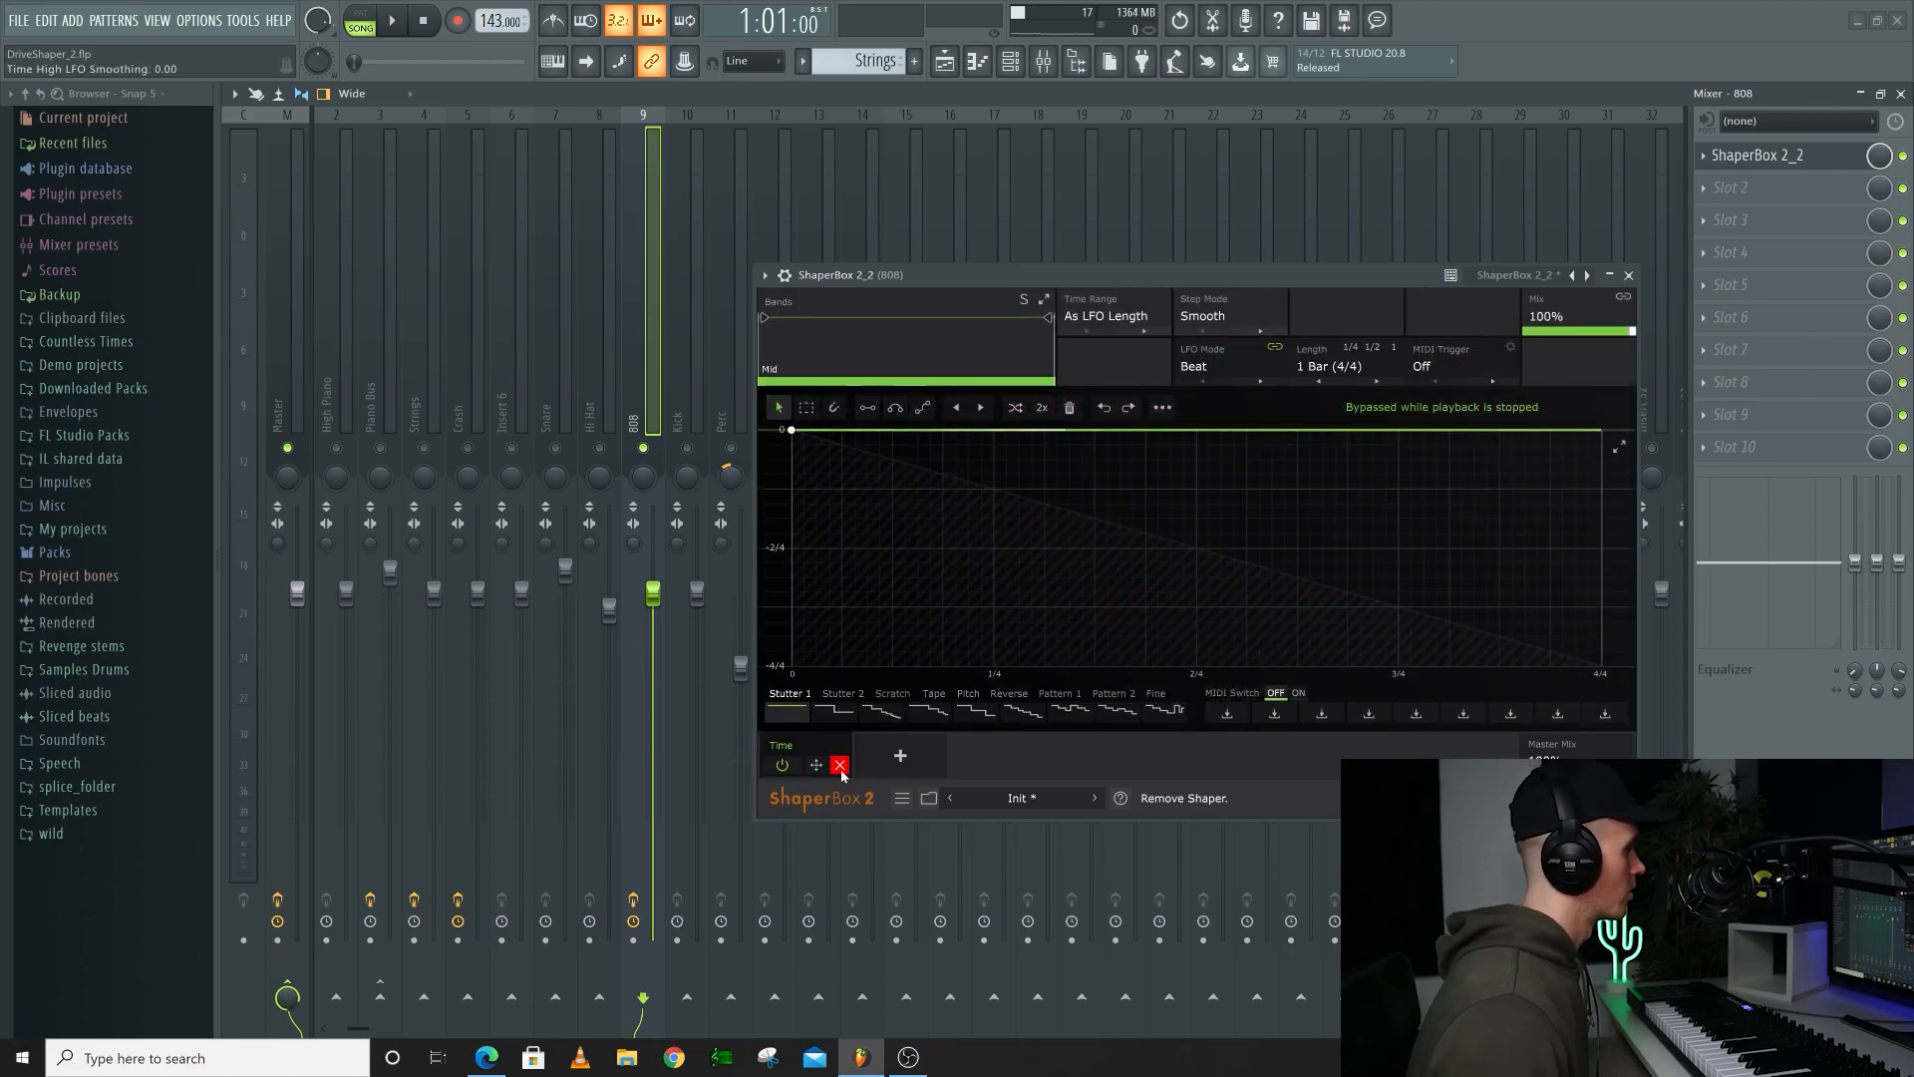
click(841, 765)
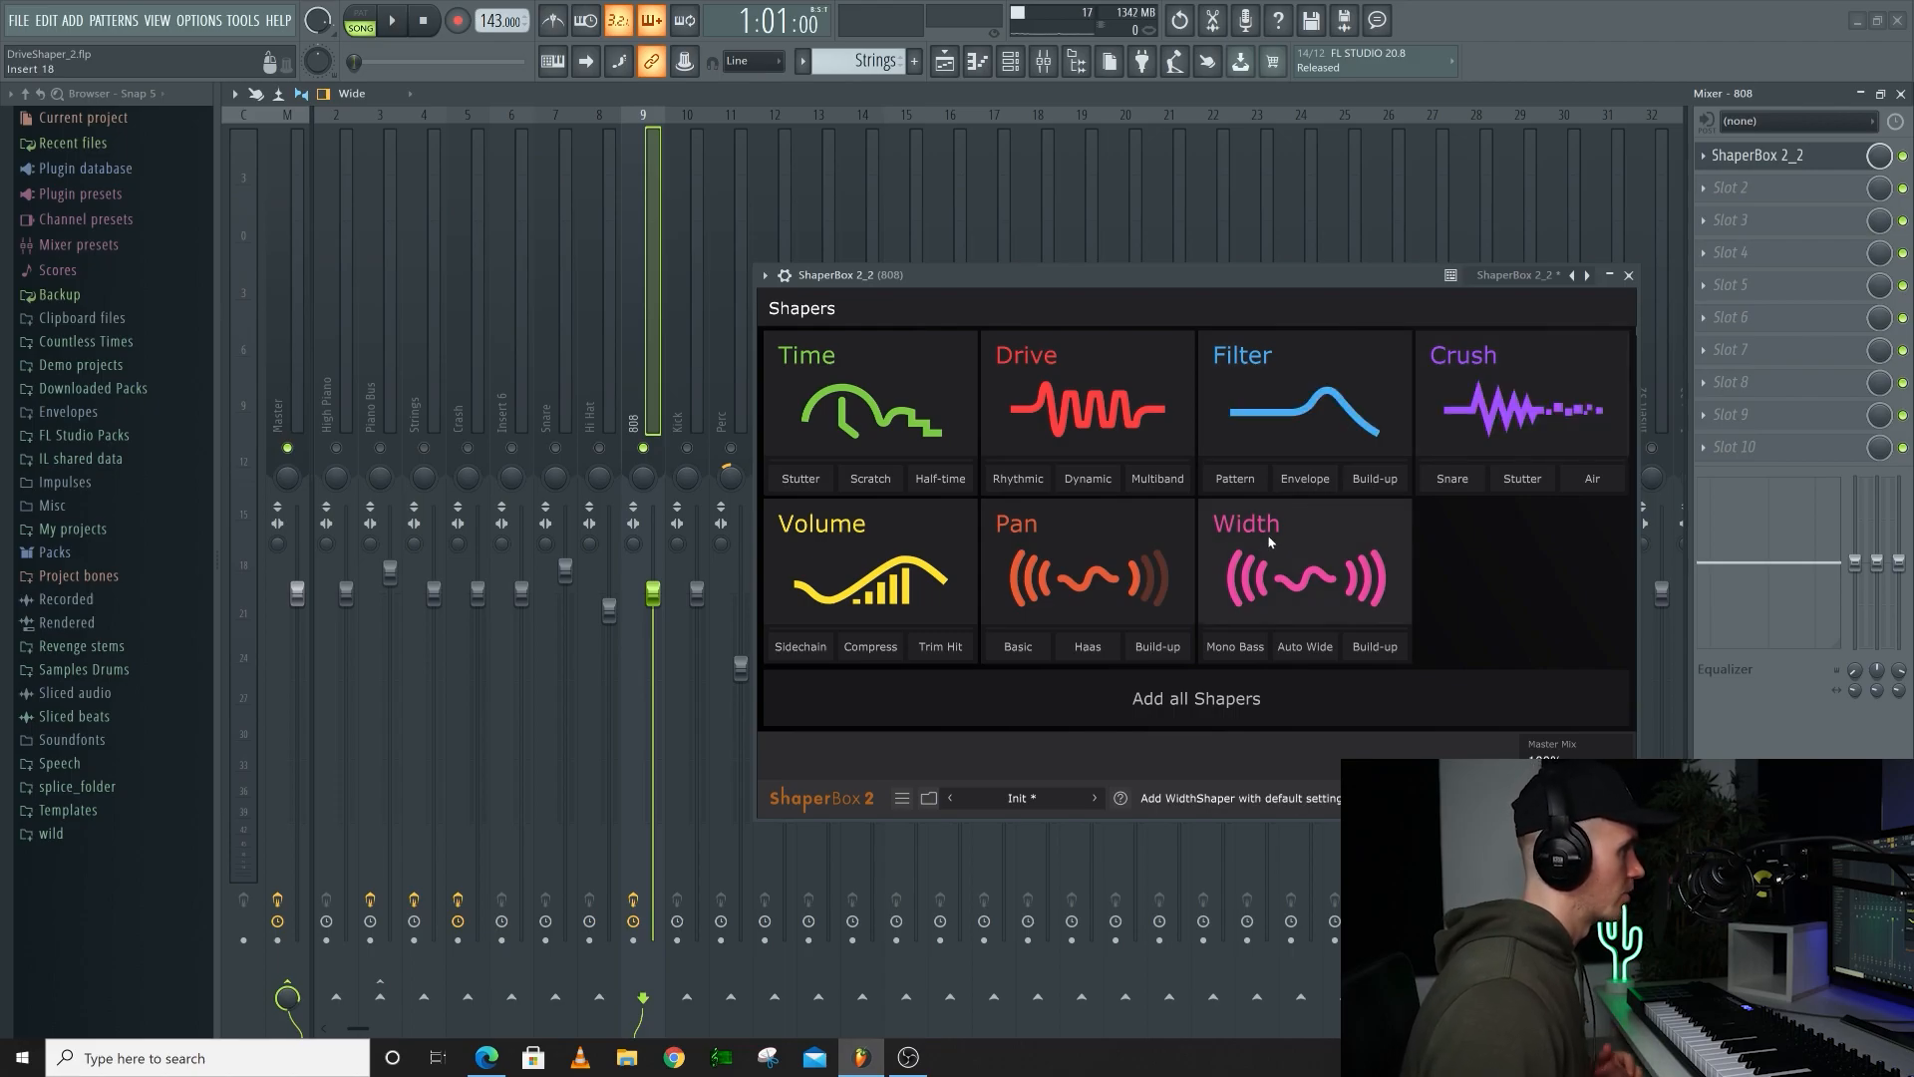
click(1101, 396)
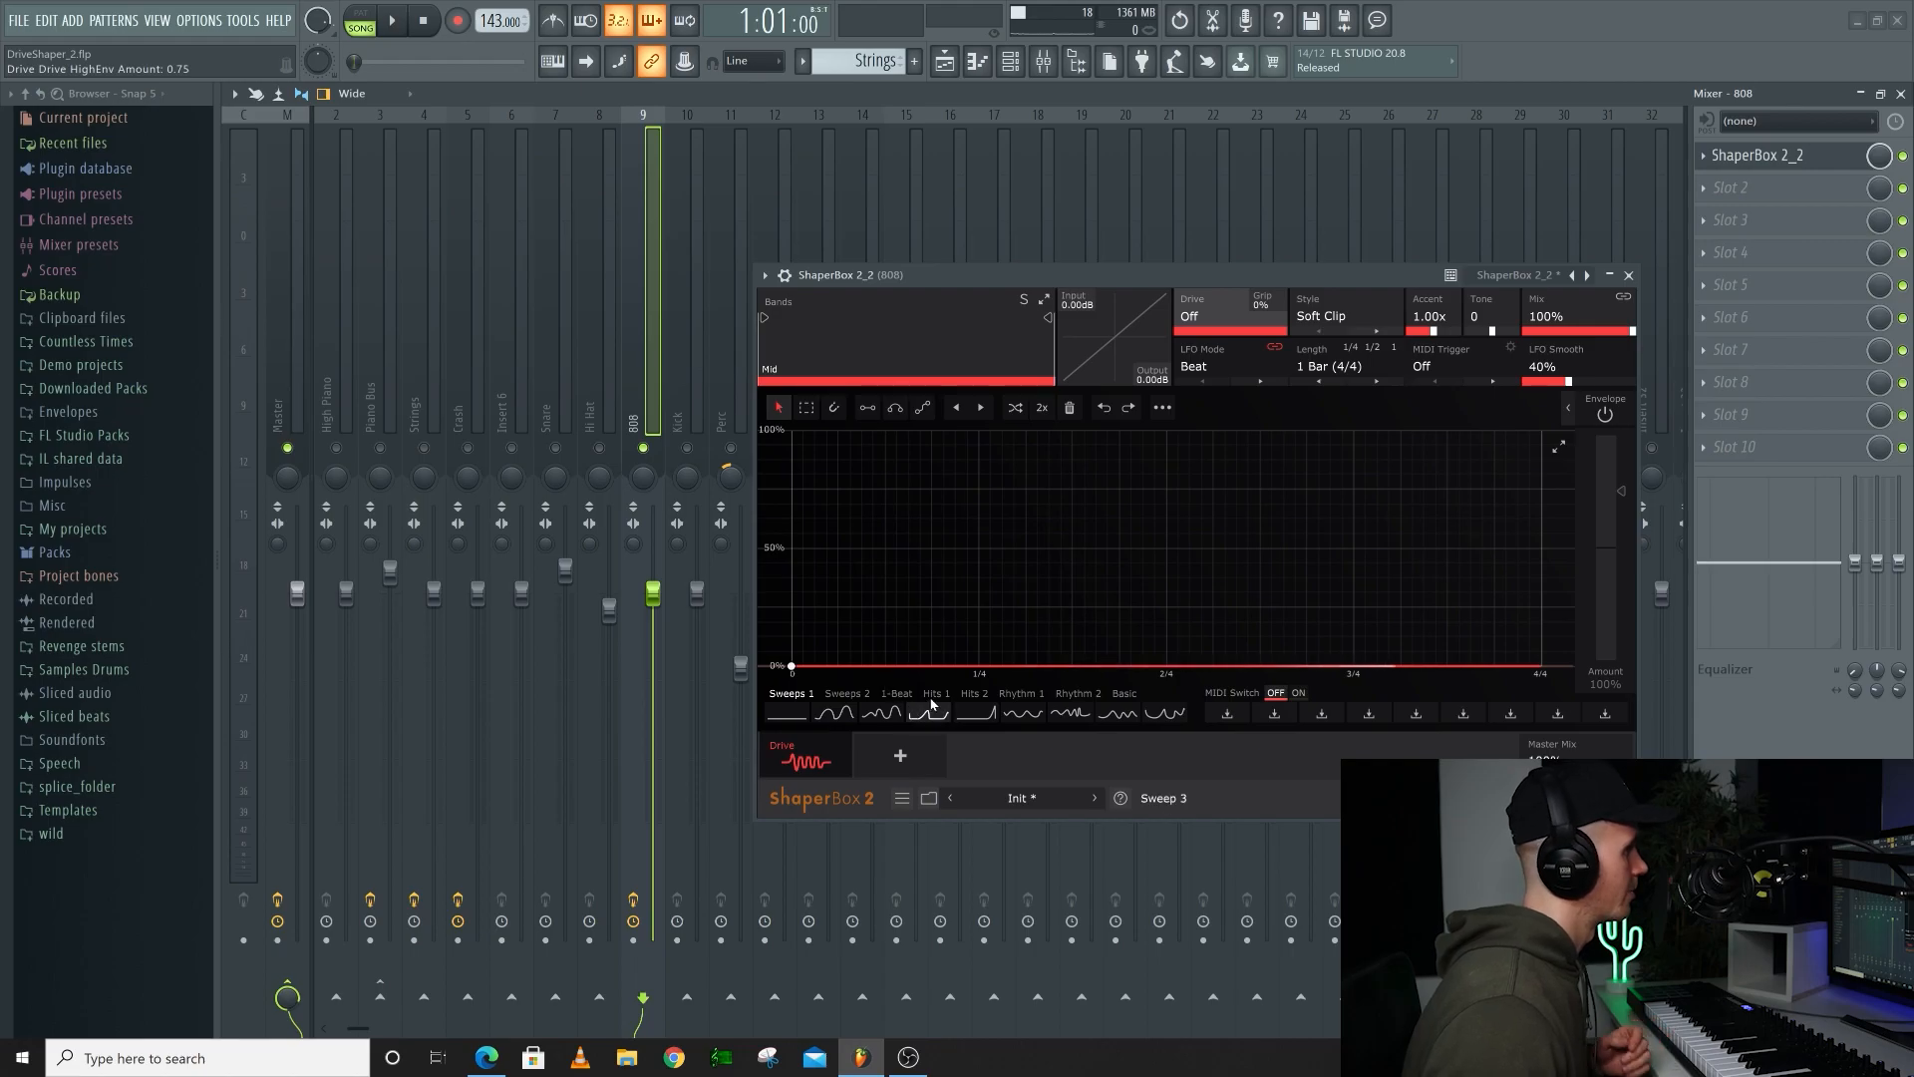
Audition Rhythm 4 and another rhythm wave preset for the Drive shaper on the 808 during playback
key(F6)
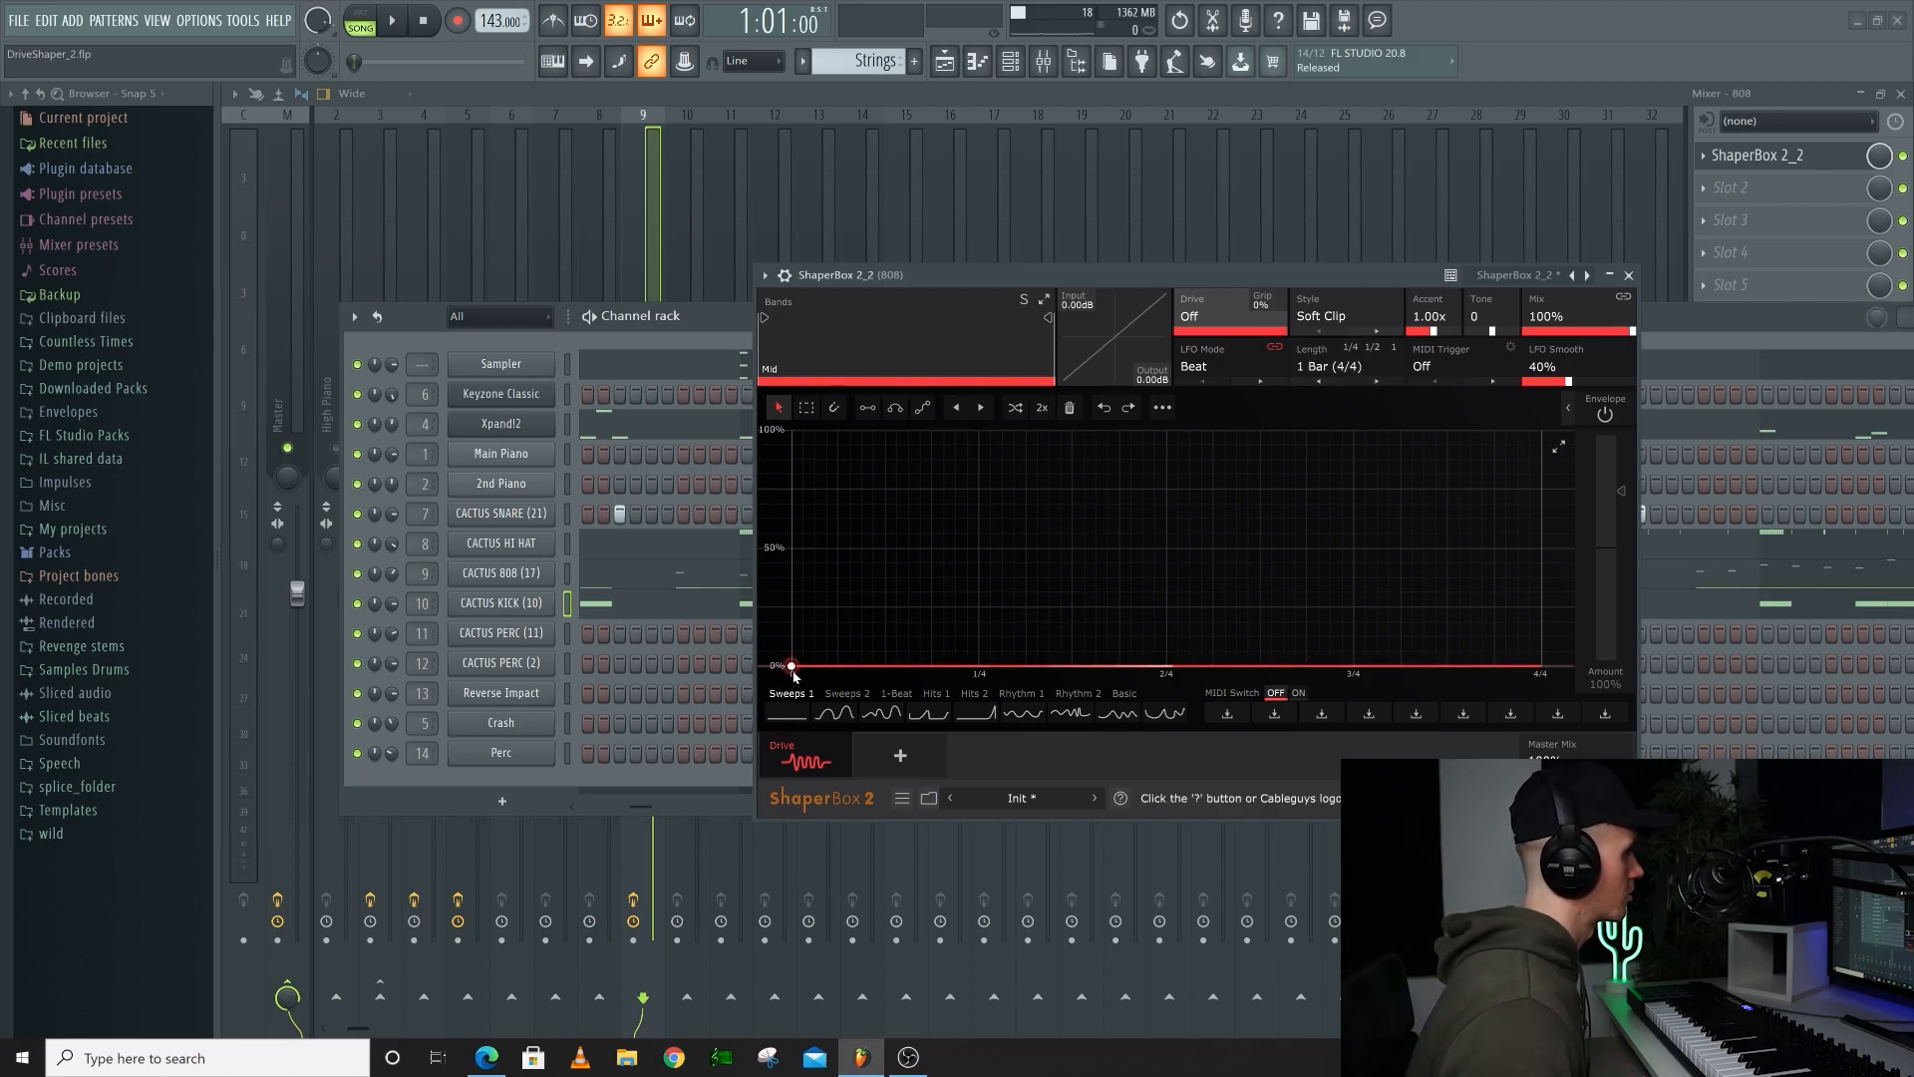
key(space)
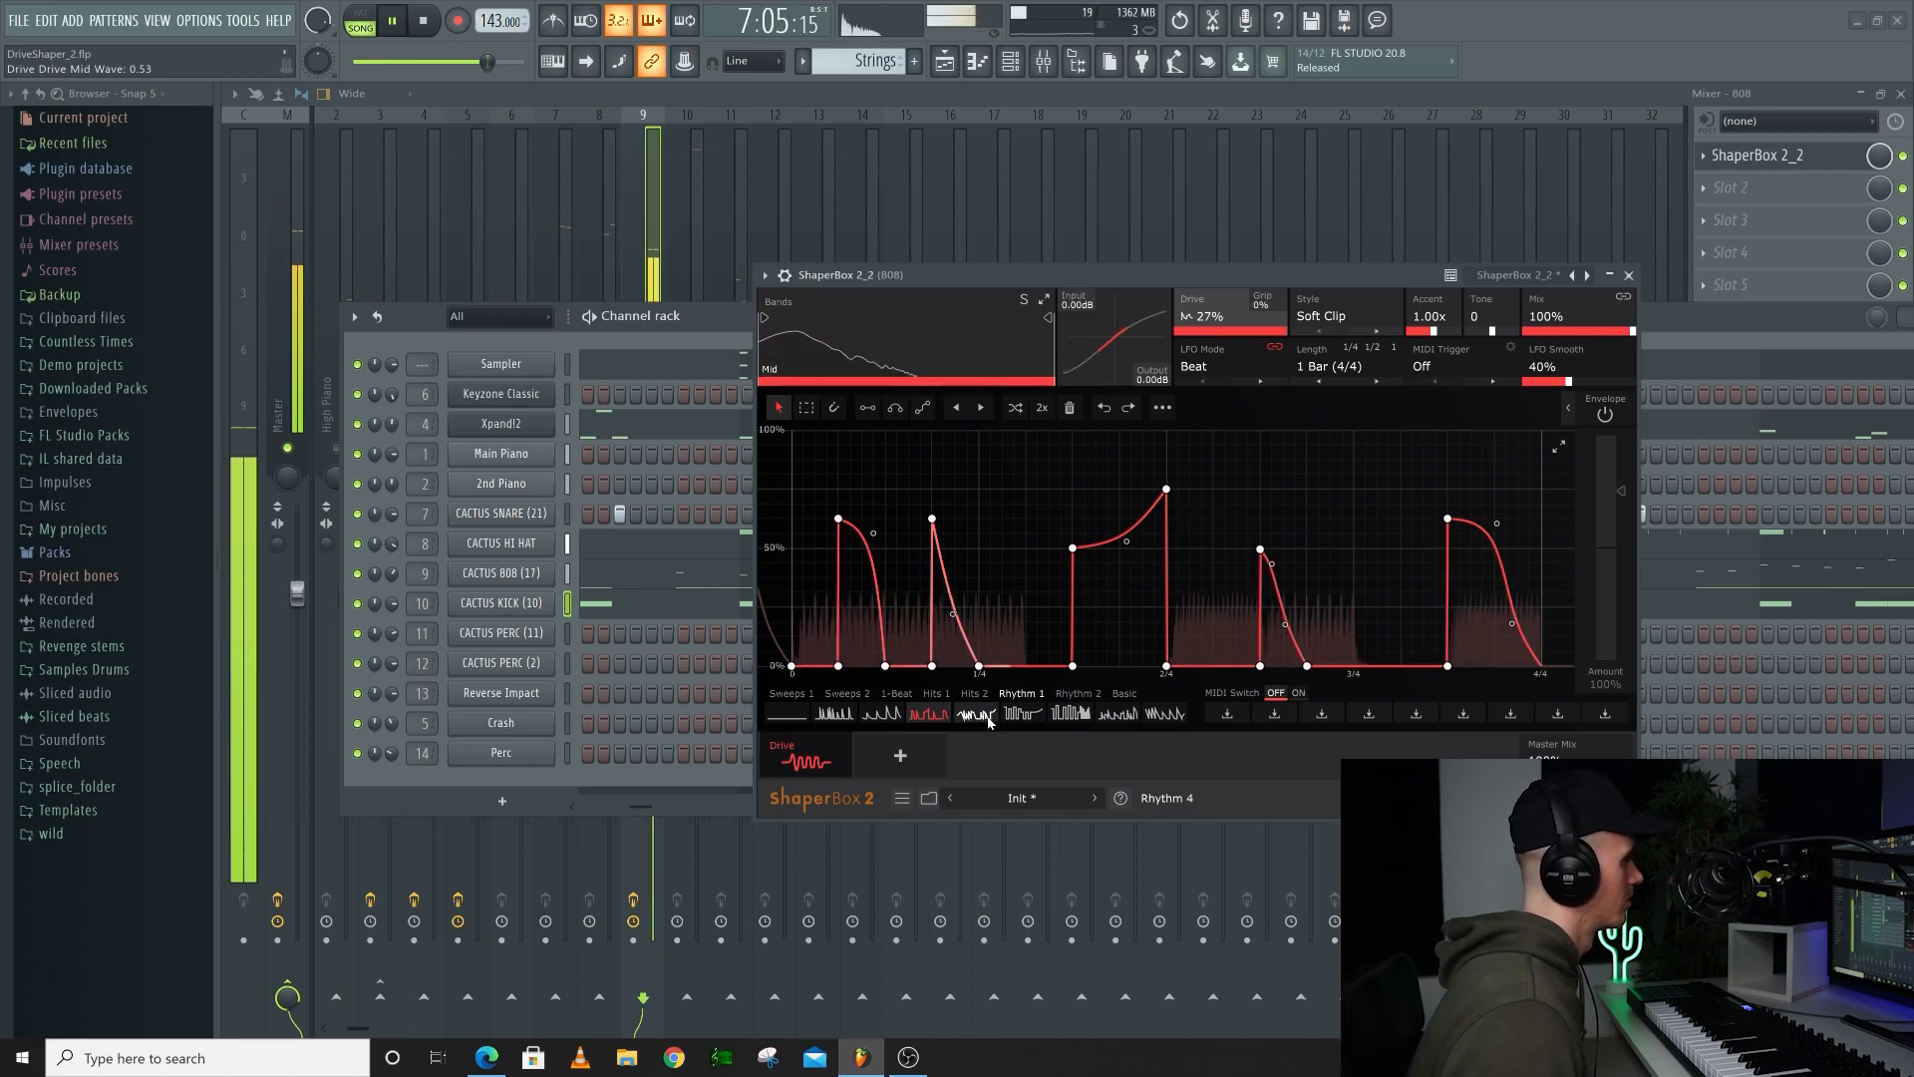
click(982, 715)
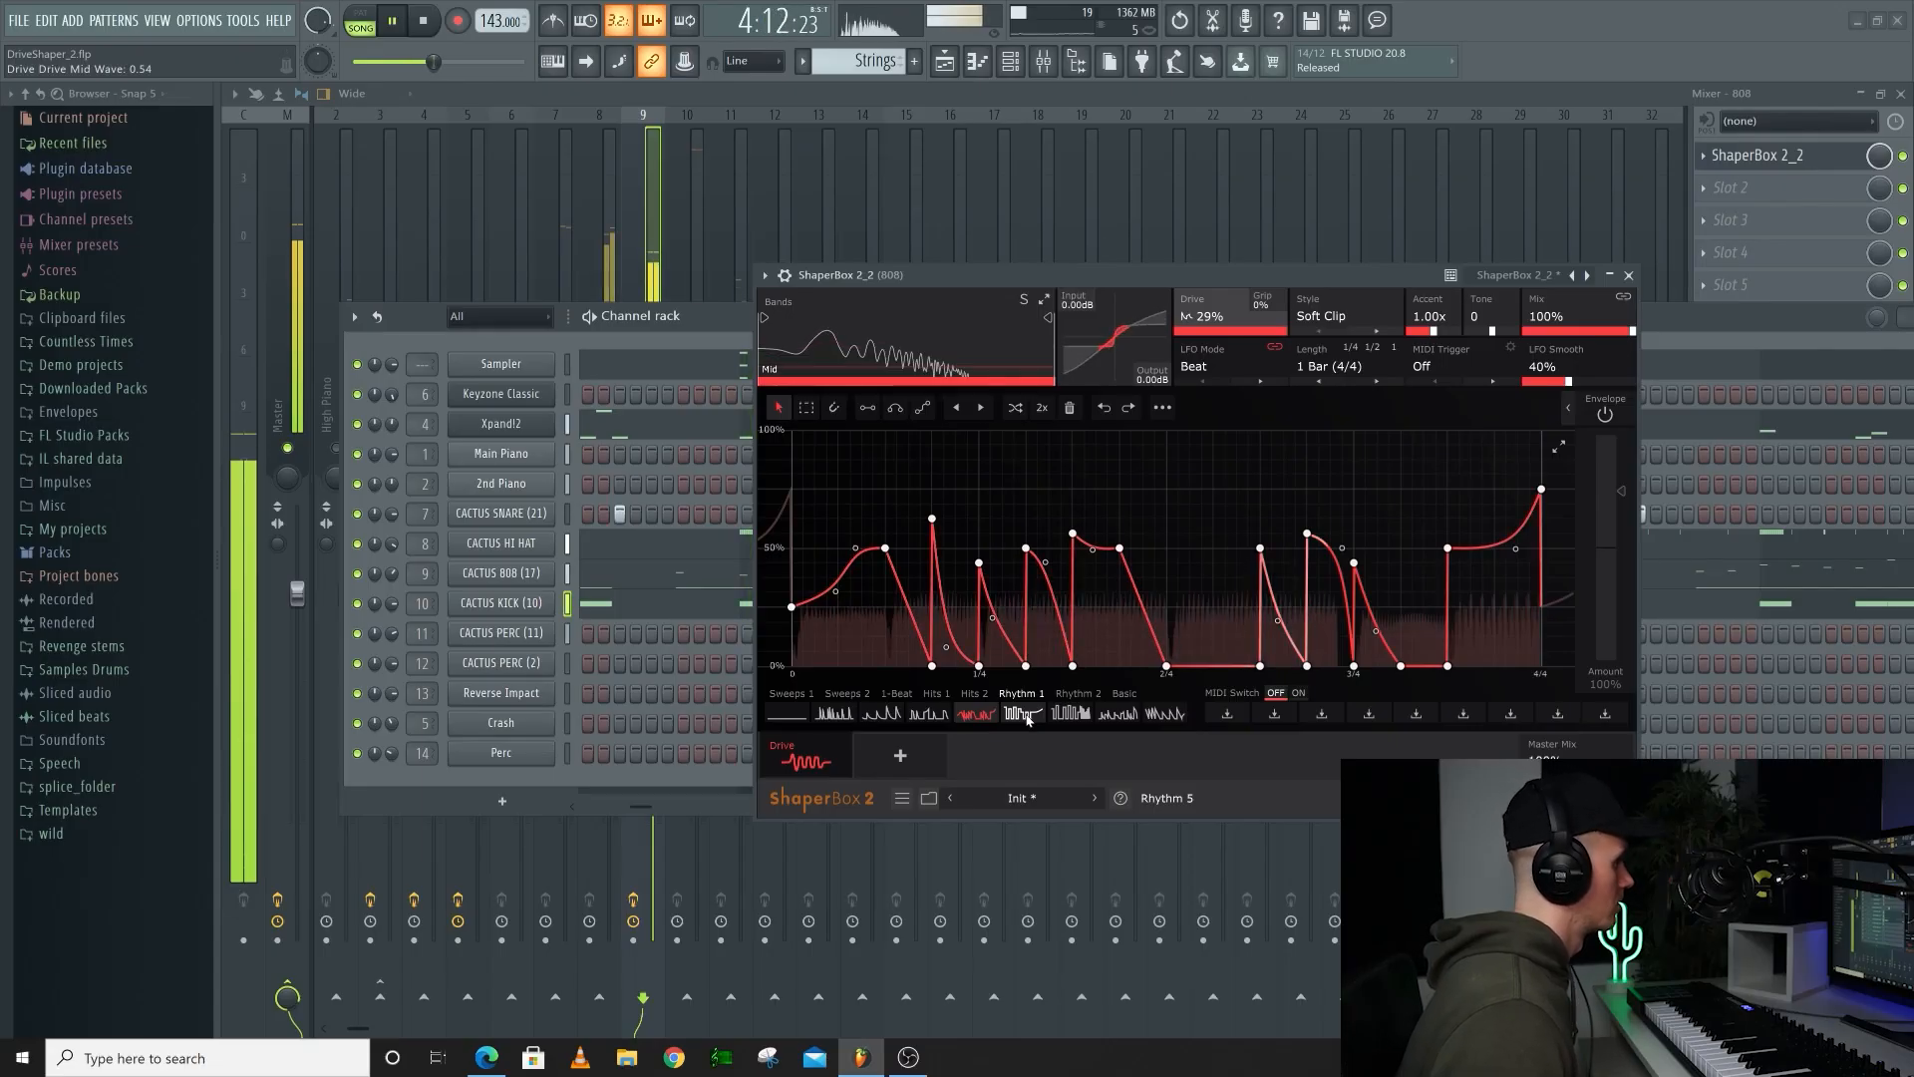
click(1118, 714)
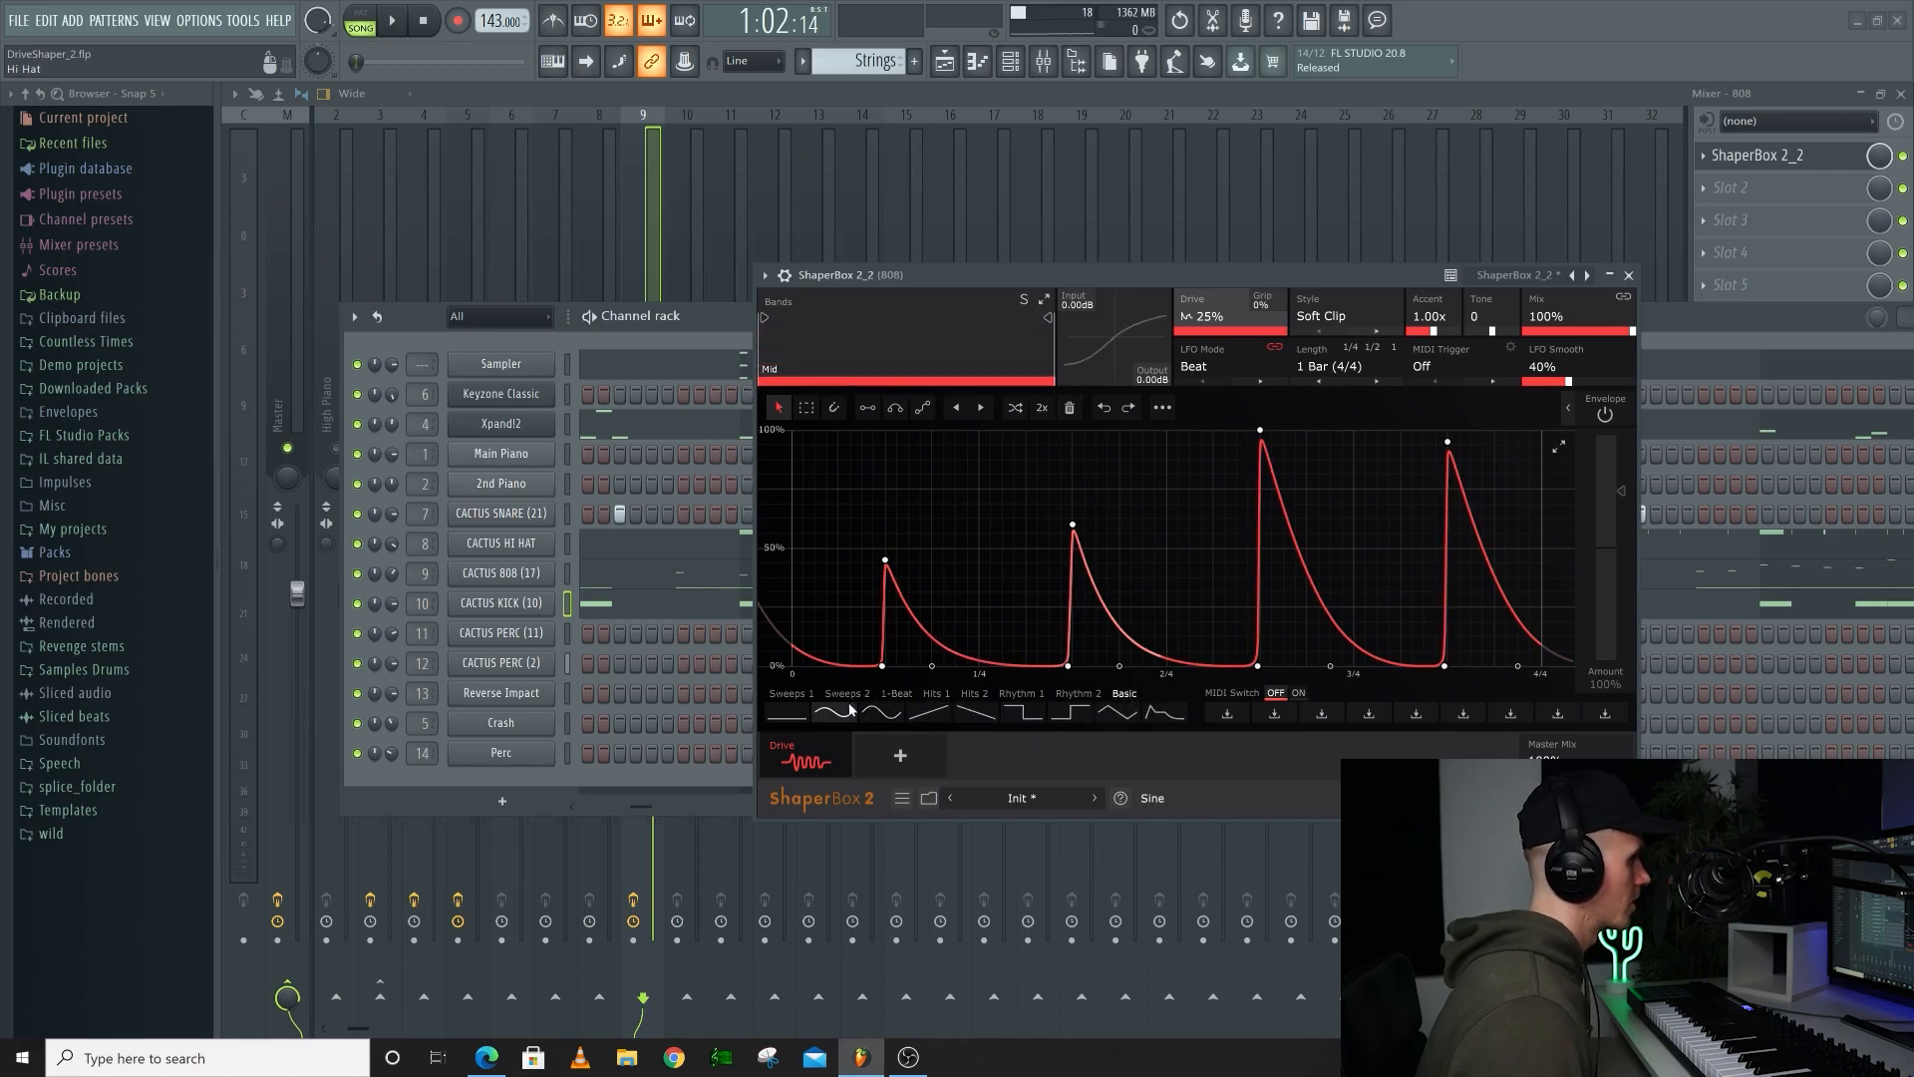
Set the Drive shaper to a single-cycle sine wave with a 1/4 LFO length, comparing the 808 with the shaper bypassed
click(896, 720)
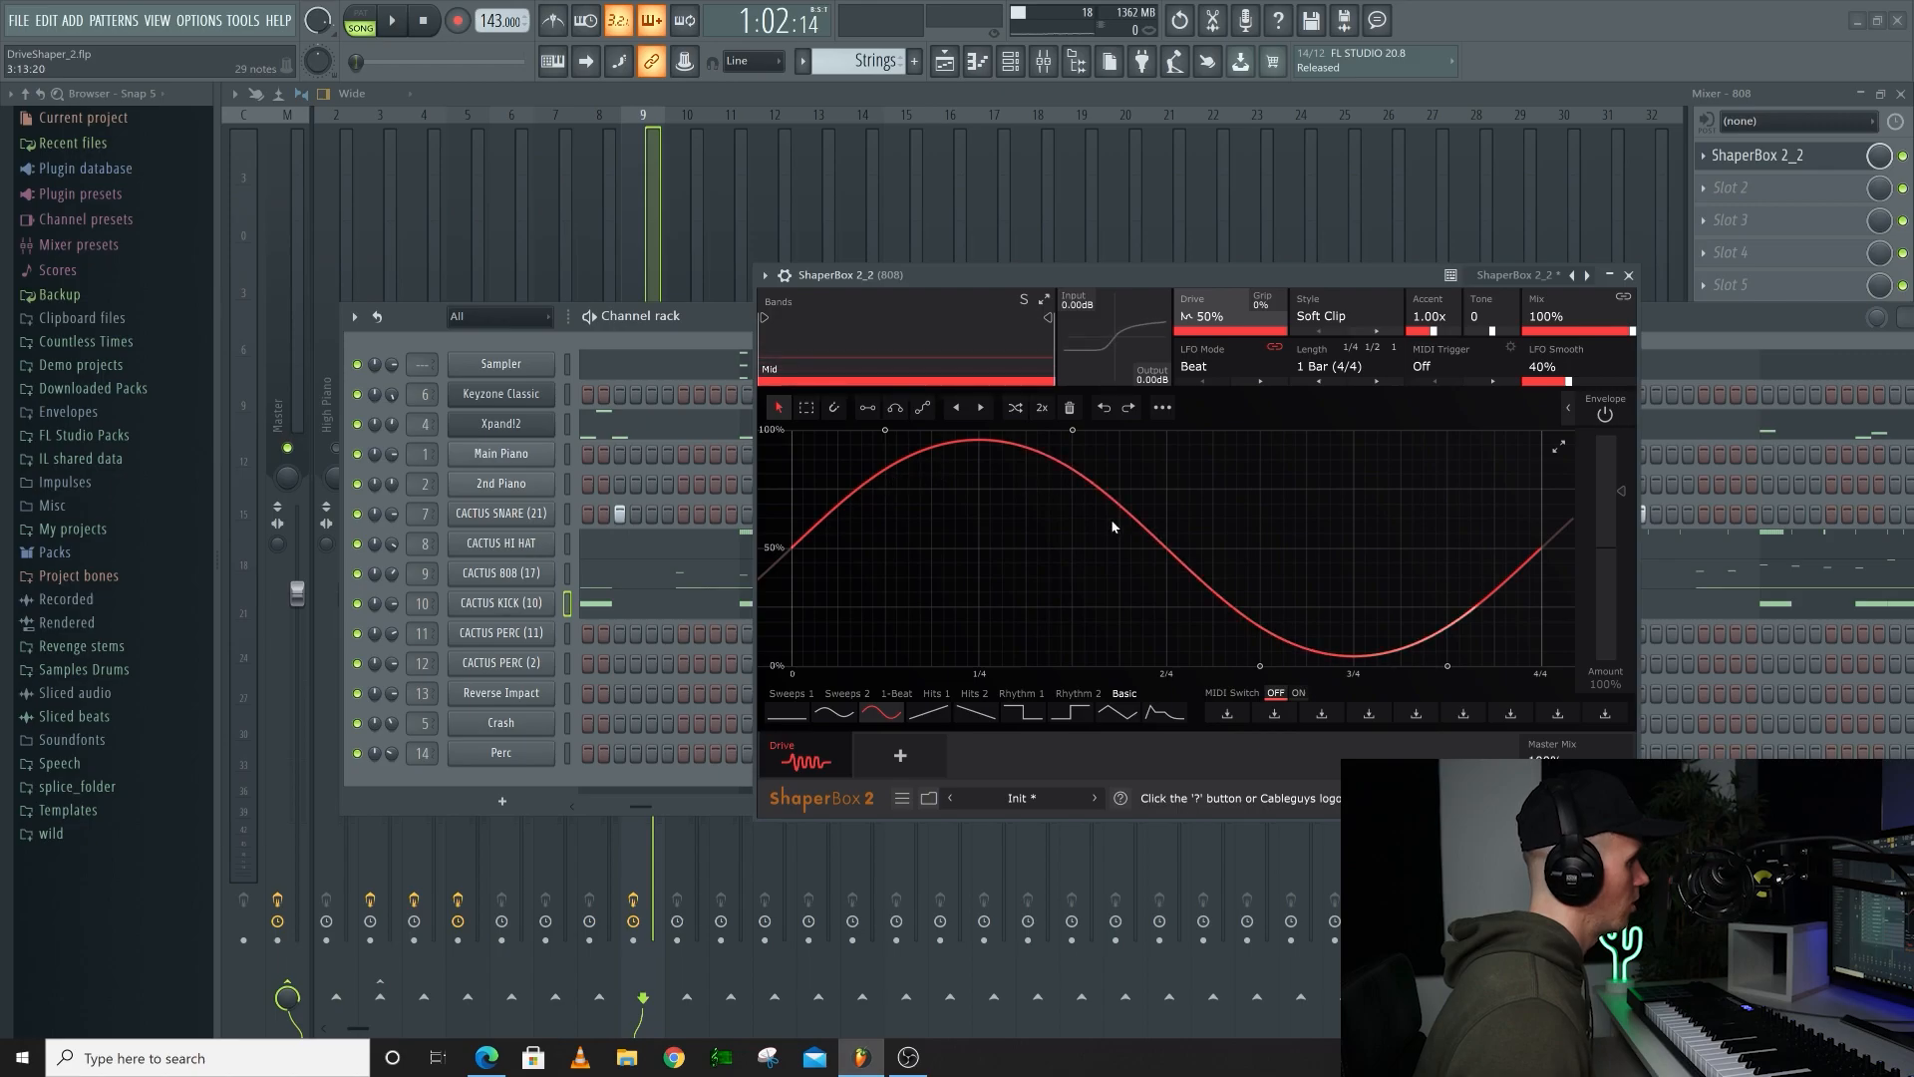
click(1372, 369)
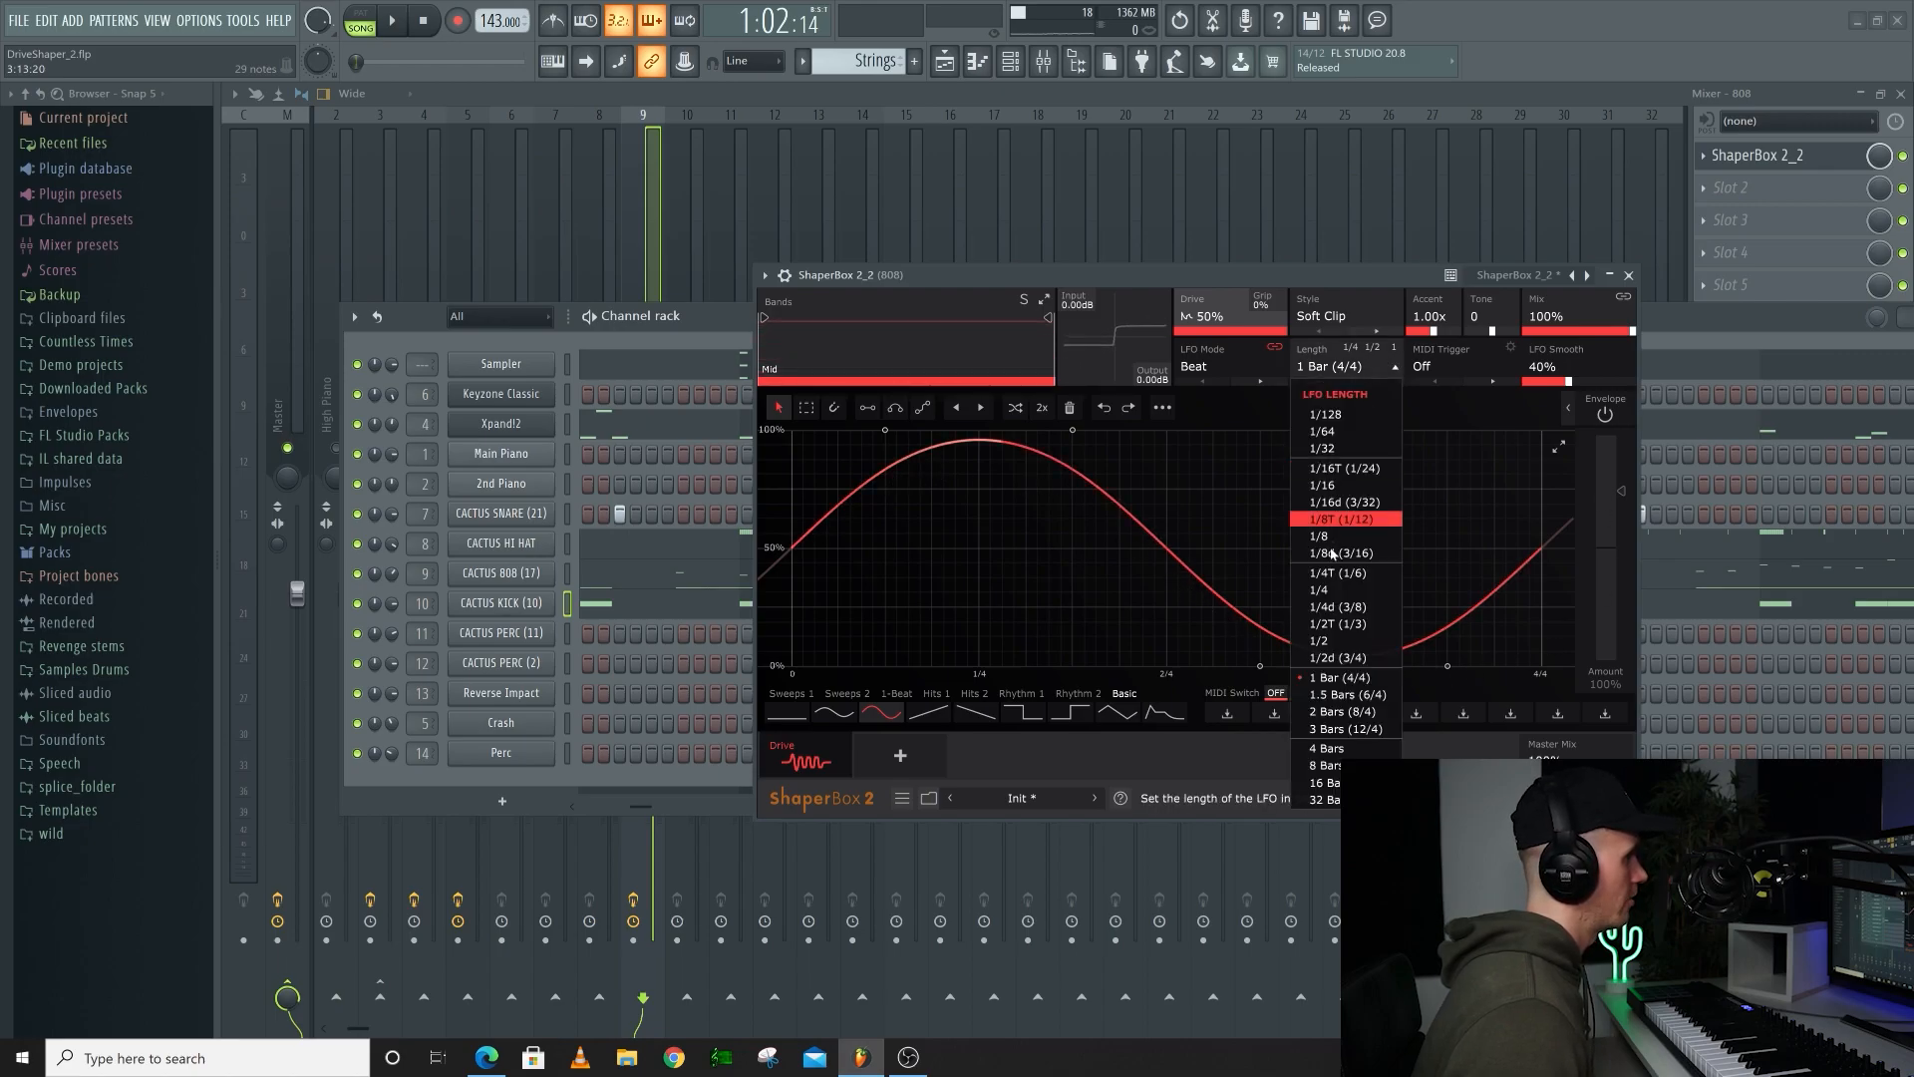
click(1327, 593)
key(space)
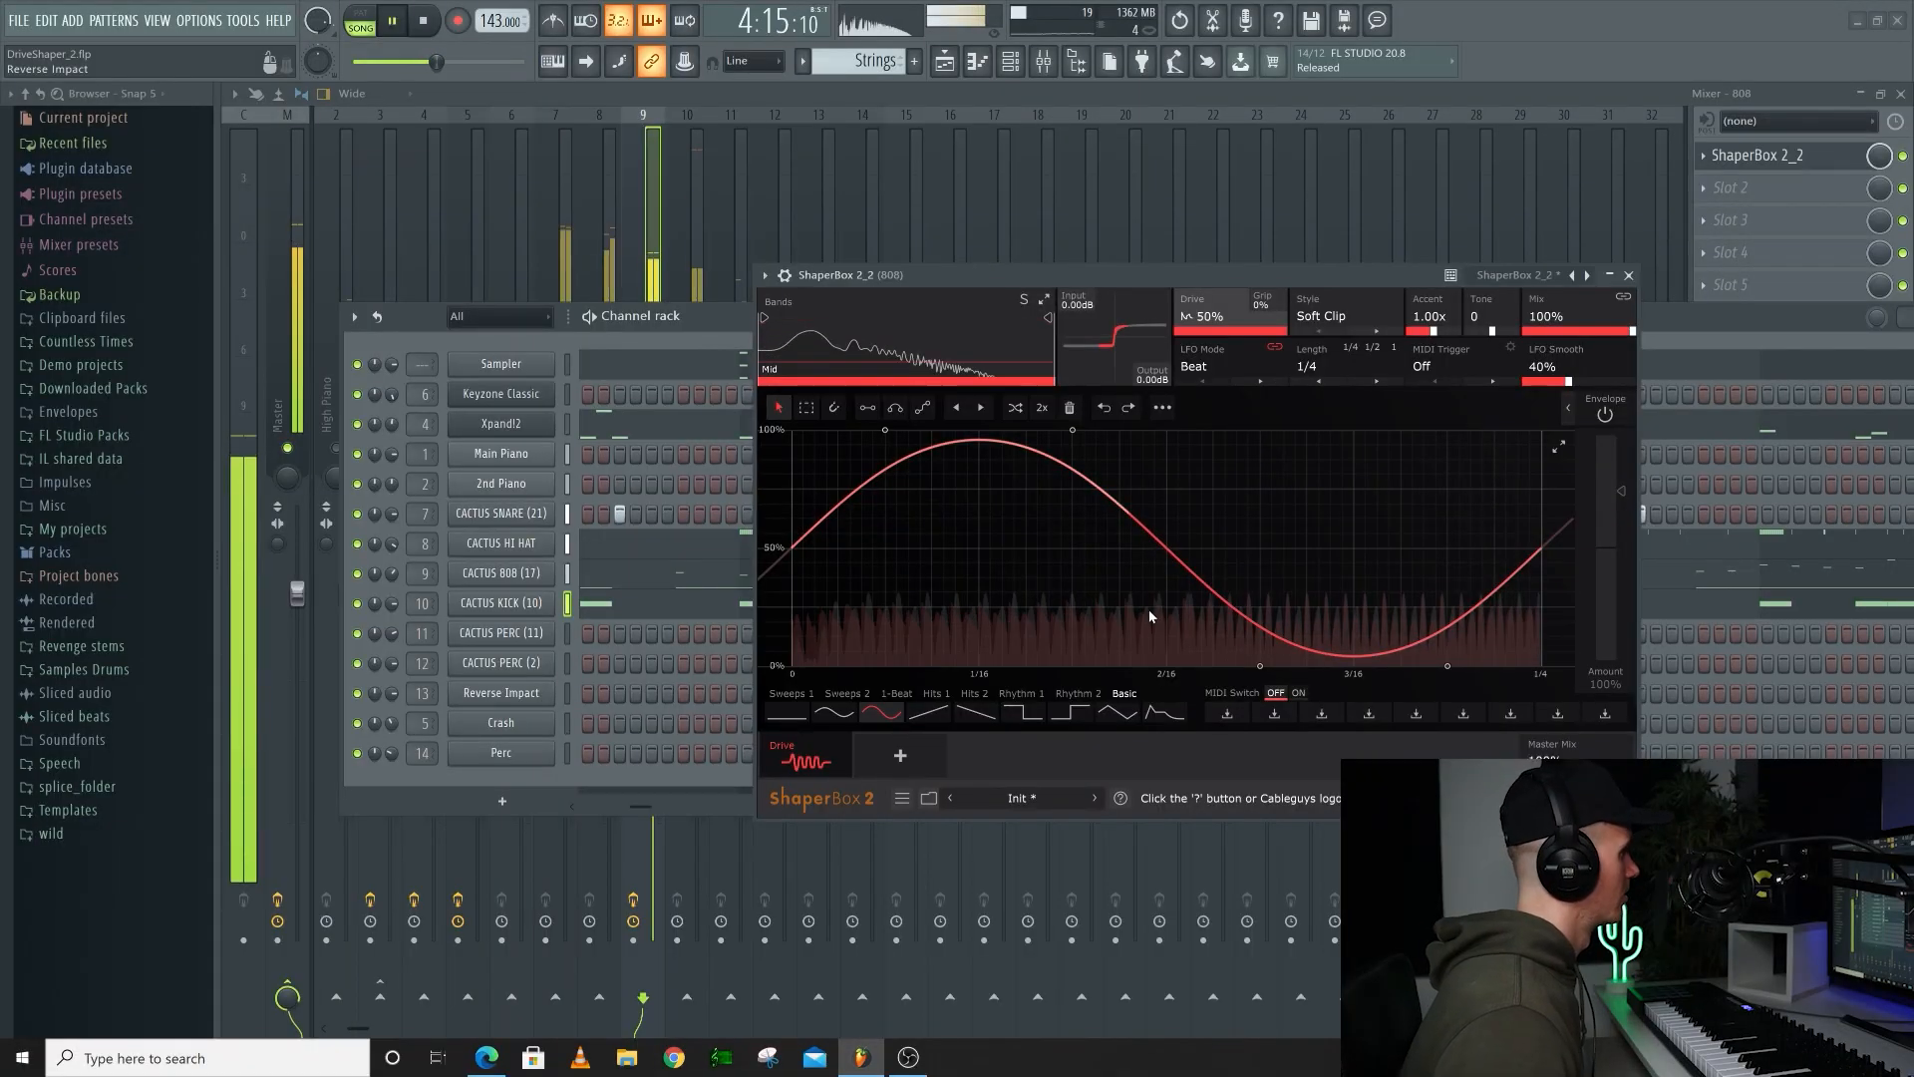
click(783, 766)
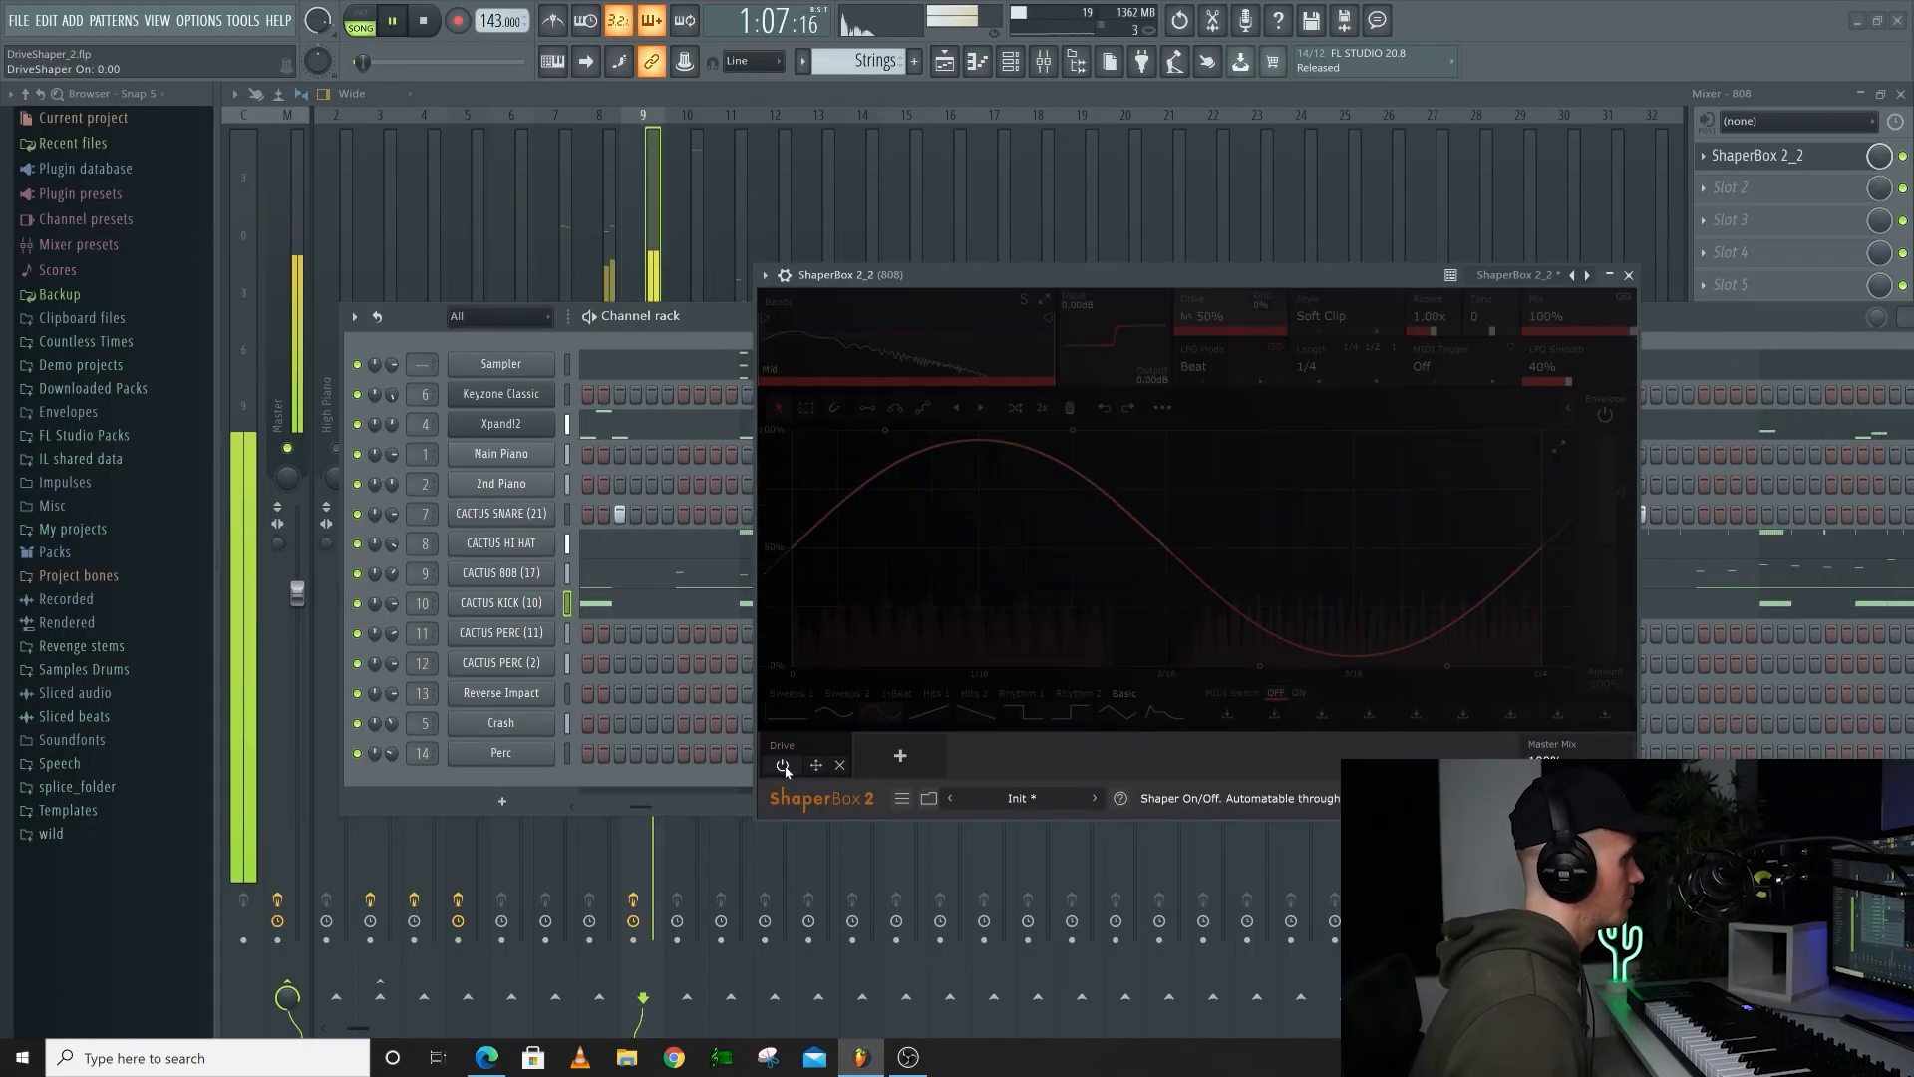
click(784, 766)
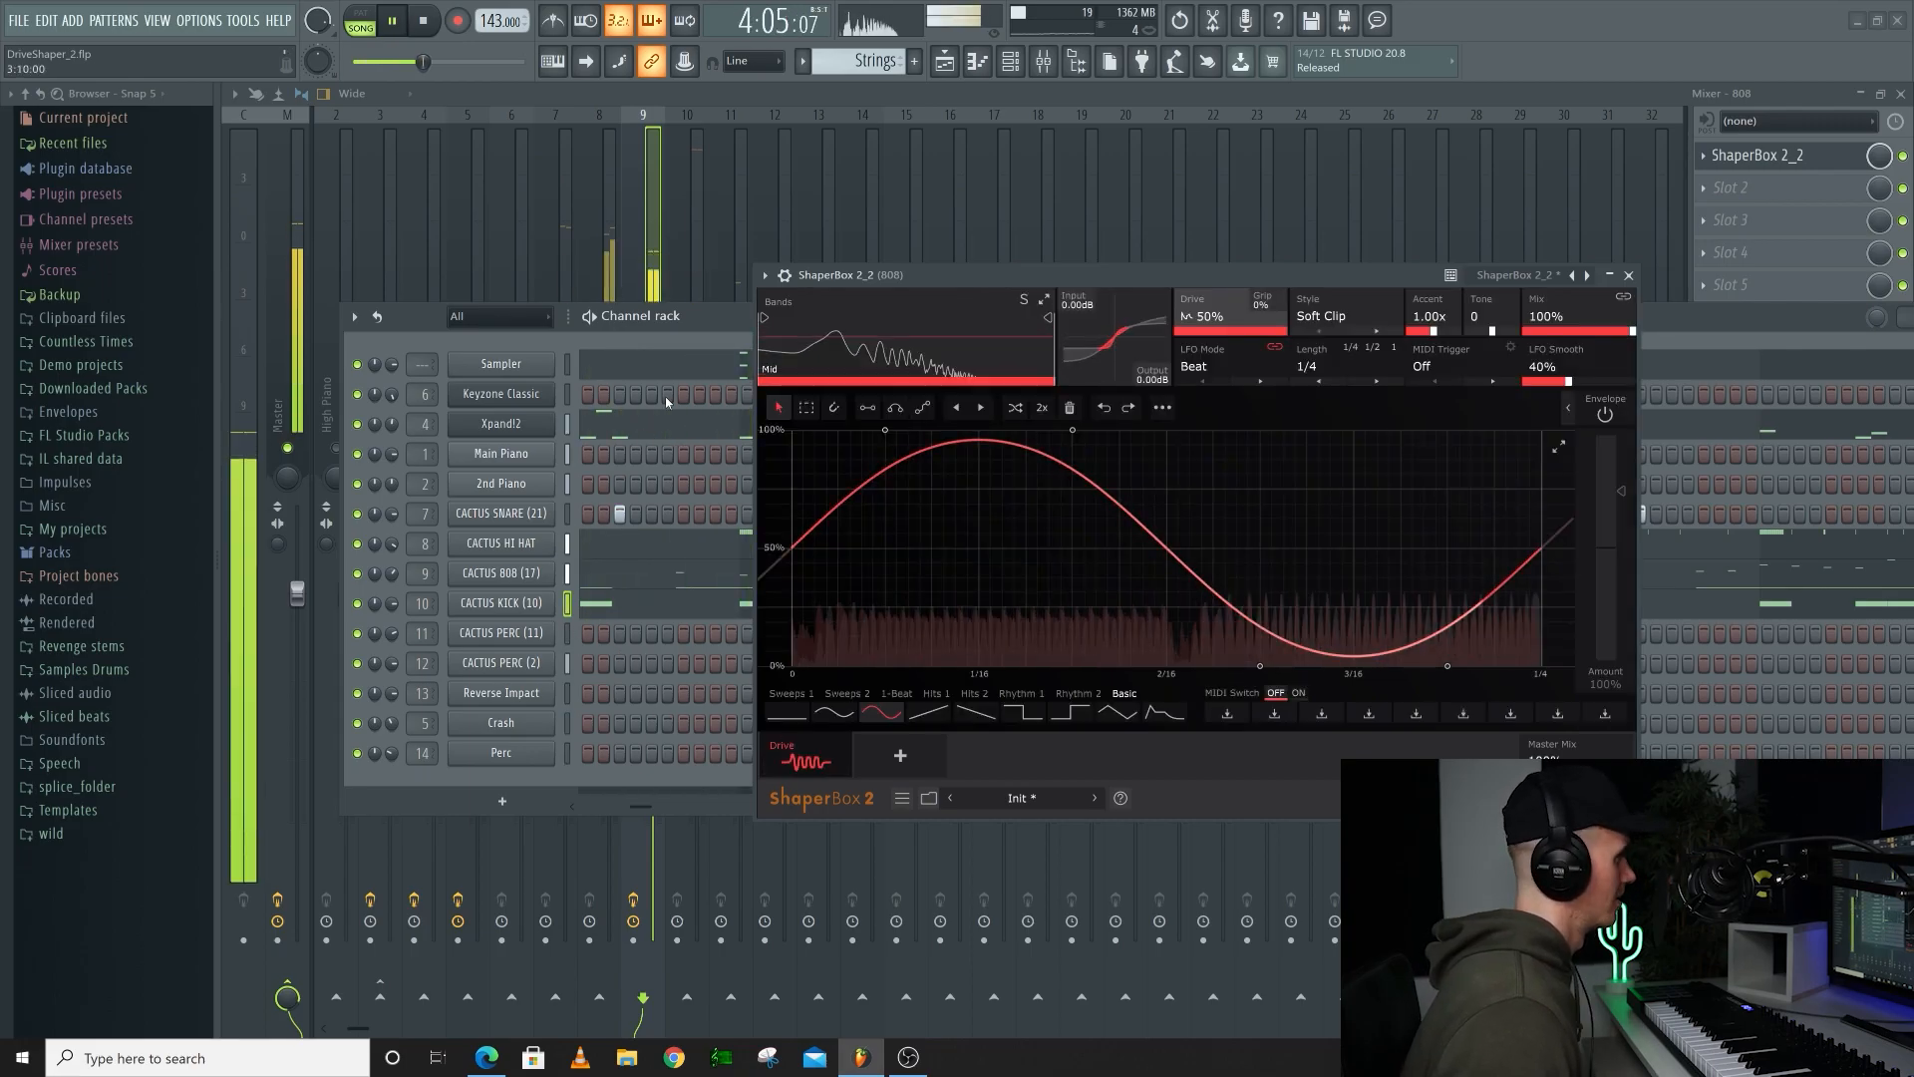
Switch the Drive shaper to a Sweeps 2 wave and audition the distorted 808 with the full beat
drag(684, 314, 672, 495)
key(space)
click(846, 693)
key(space)
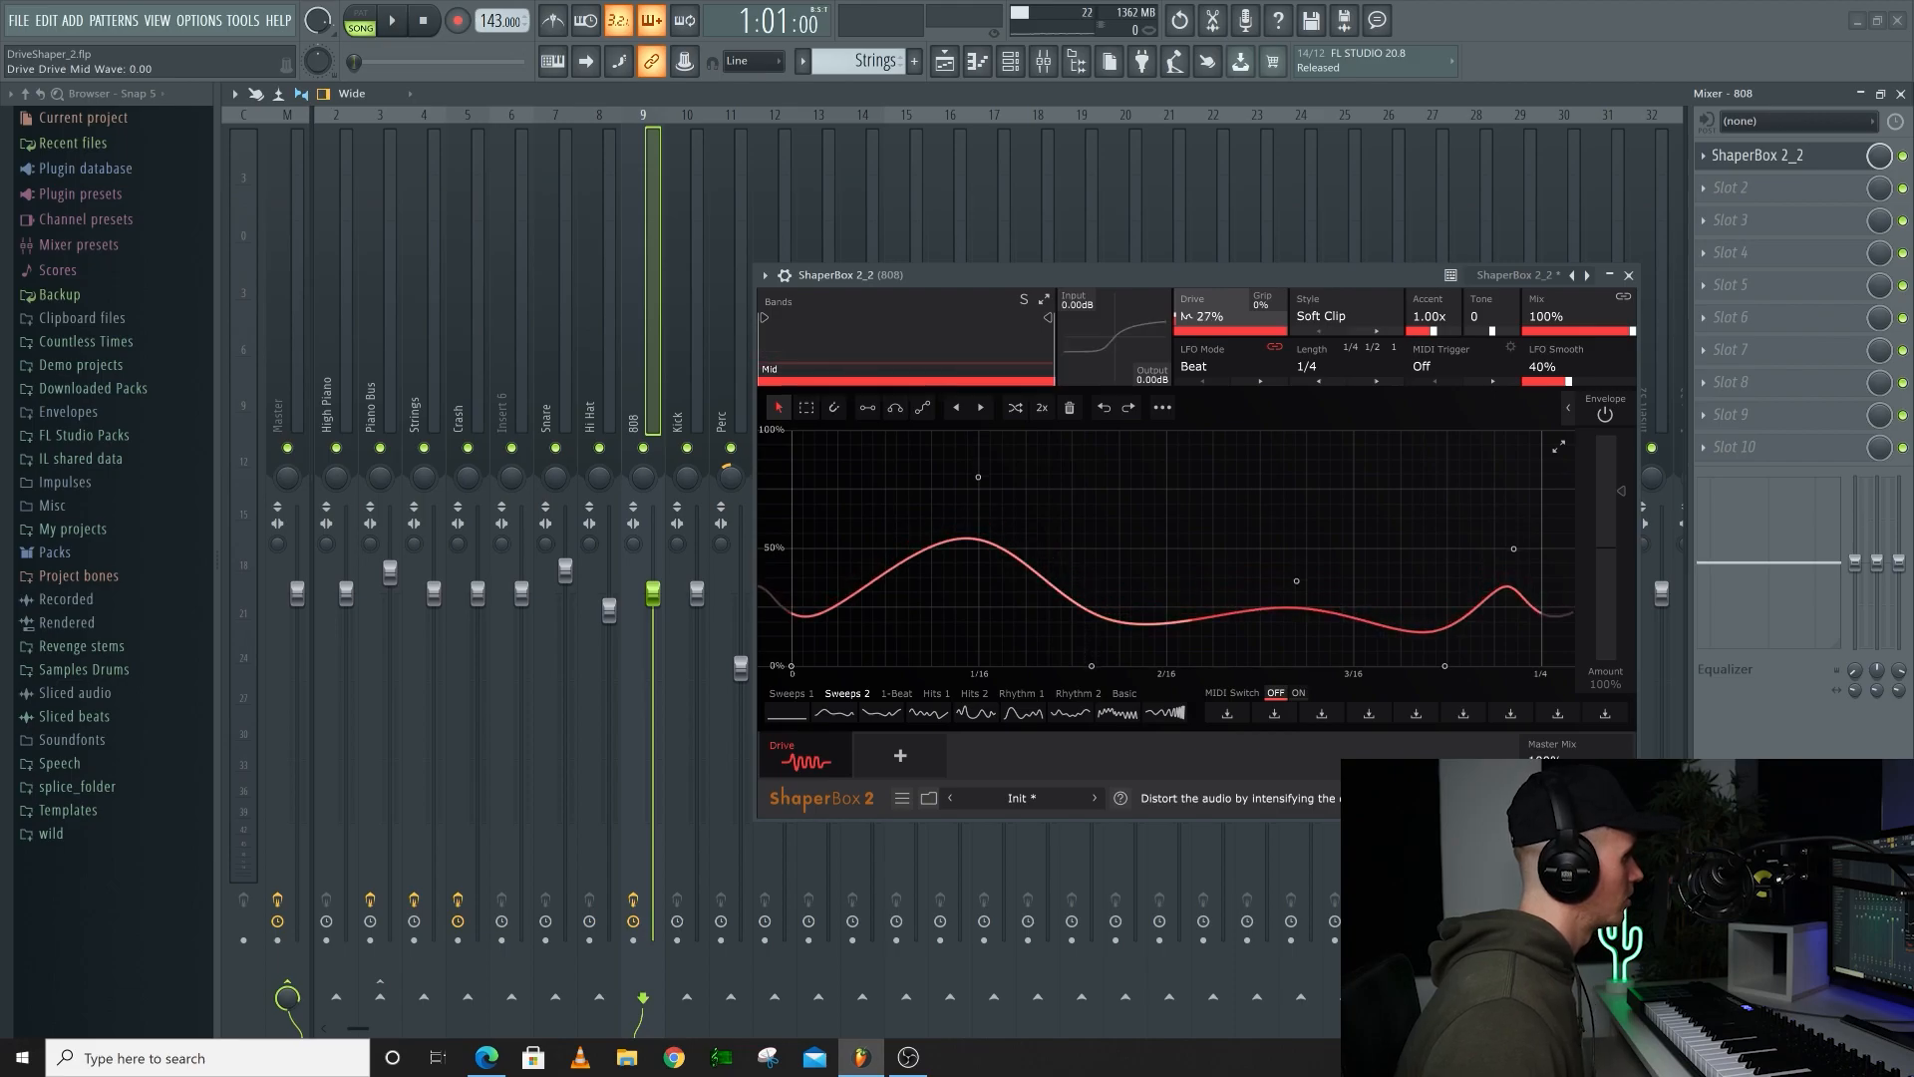
key(space)
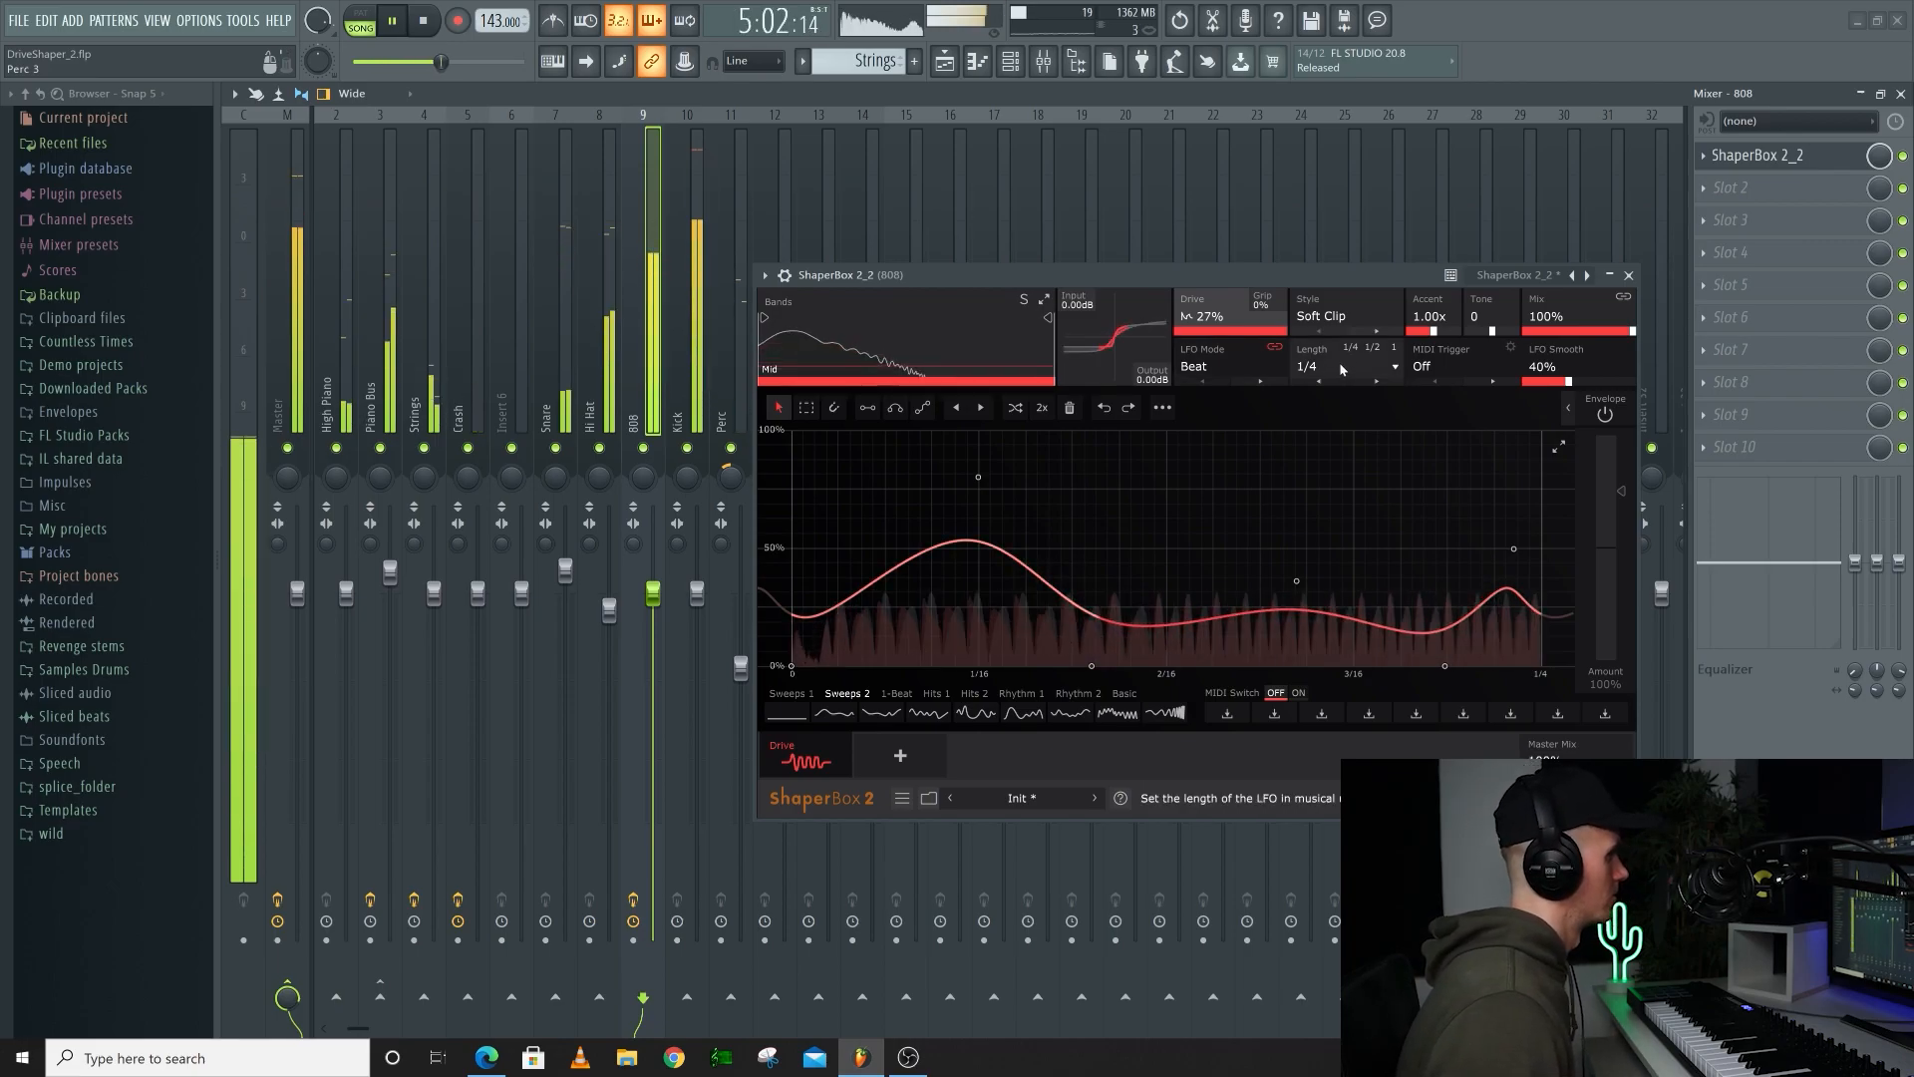
Stop playback and save the project
key(space)
key(ctrl+s)
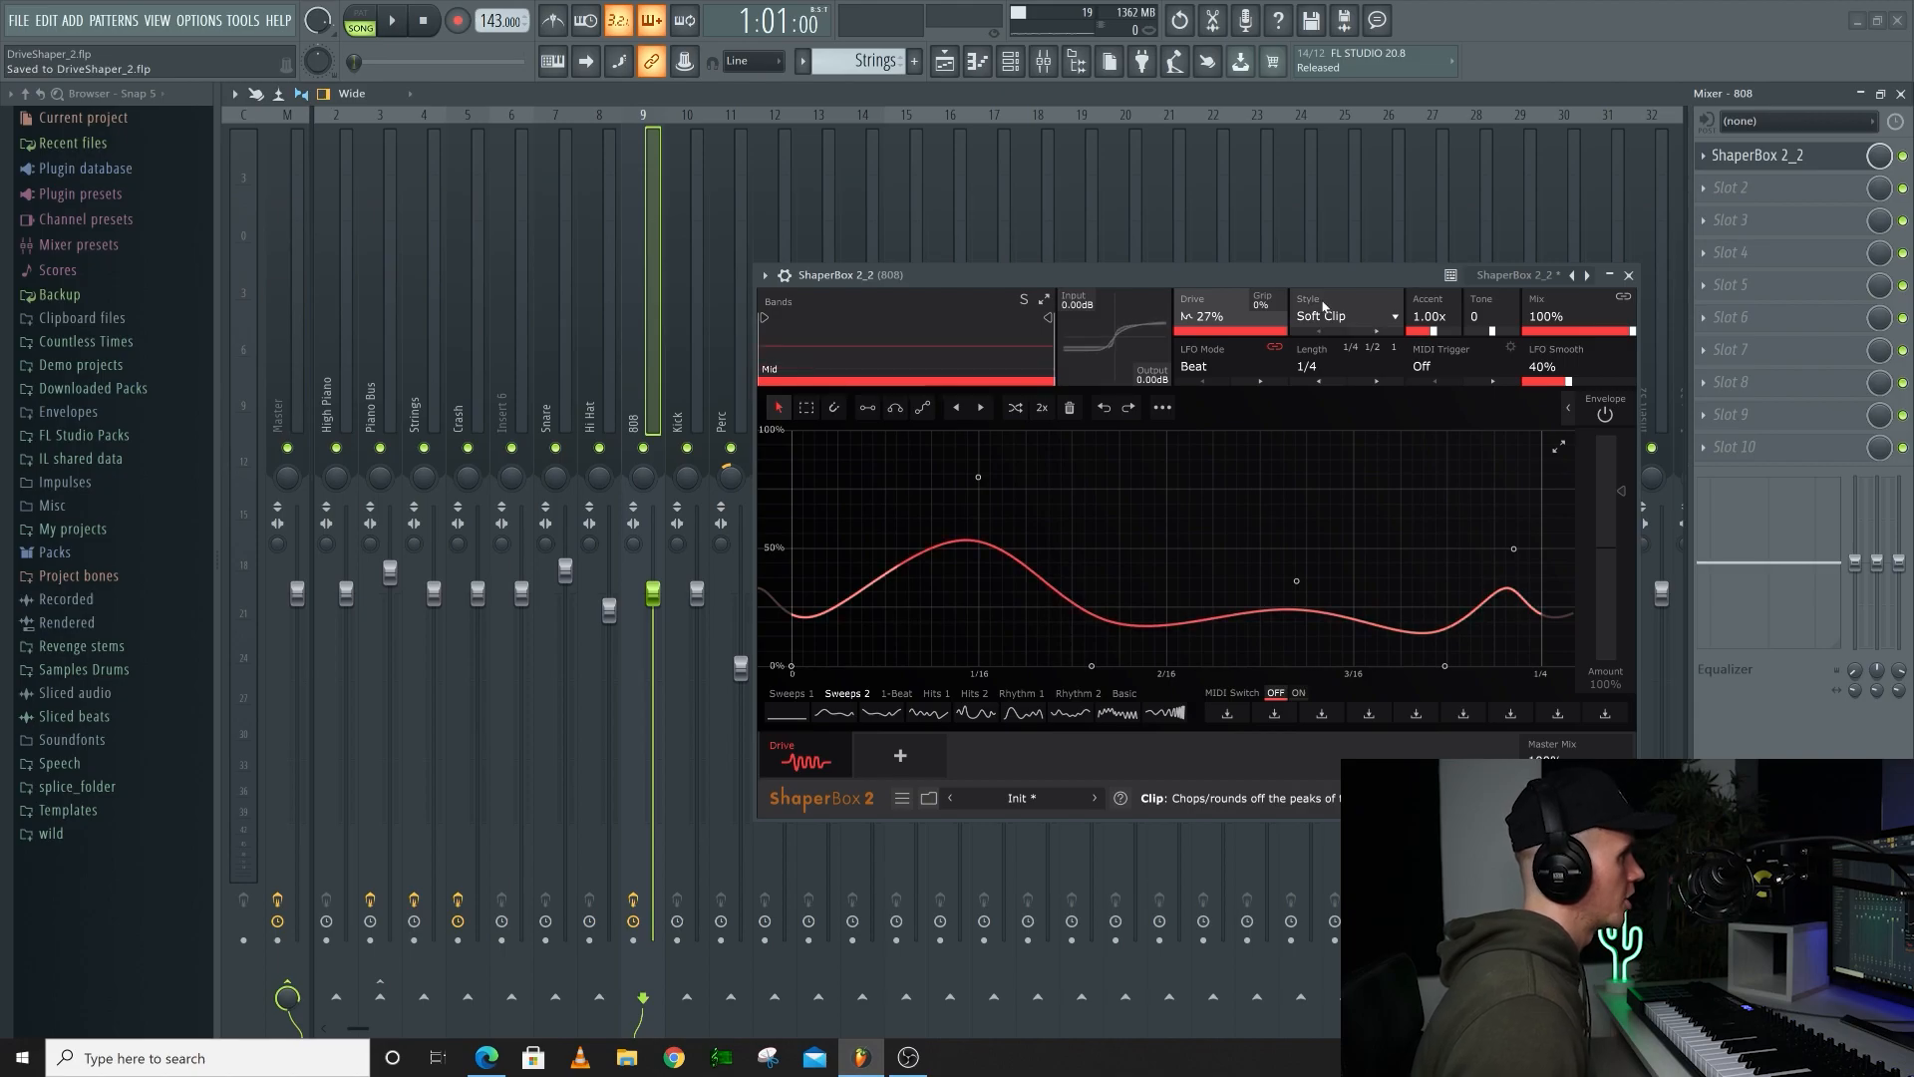
Audition the Skew Fold, Sine Fold, Triangle Fold, Extreme Fold and Soft Square drive styles on the 808 and return to Soft Clip
click(1324, 307)
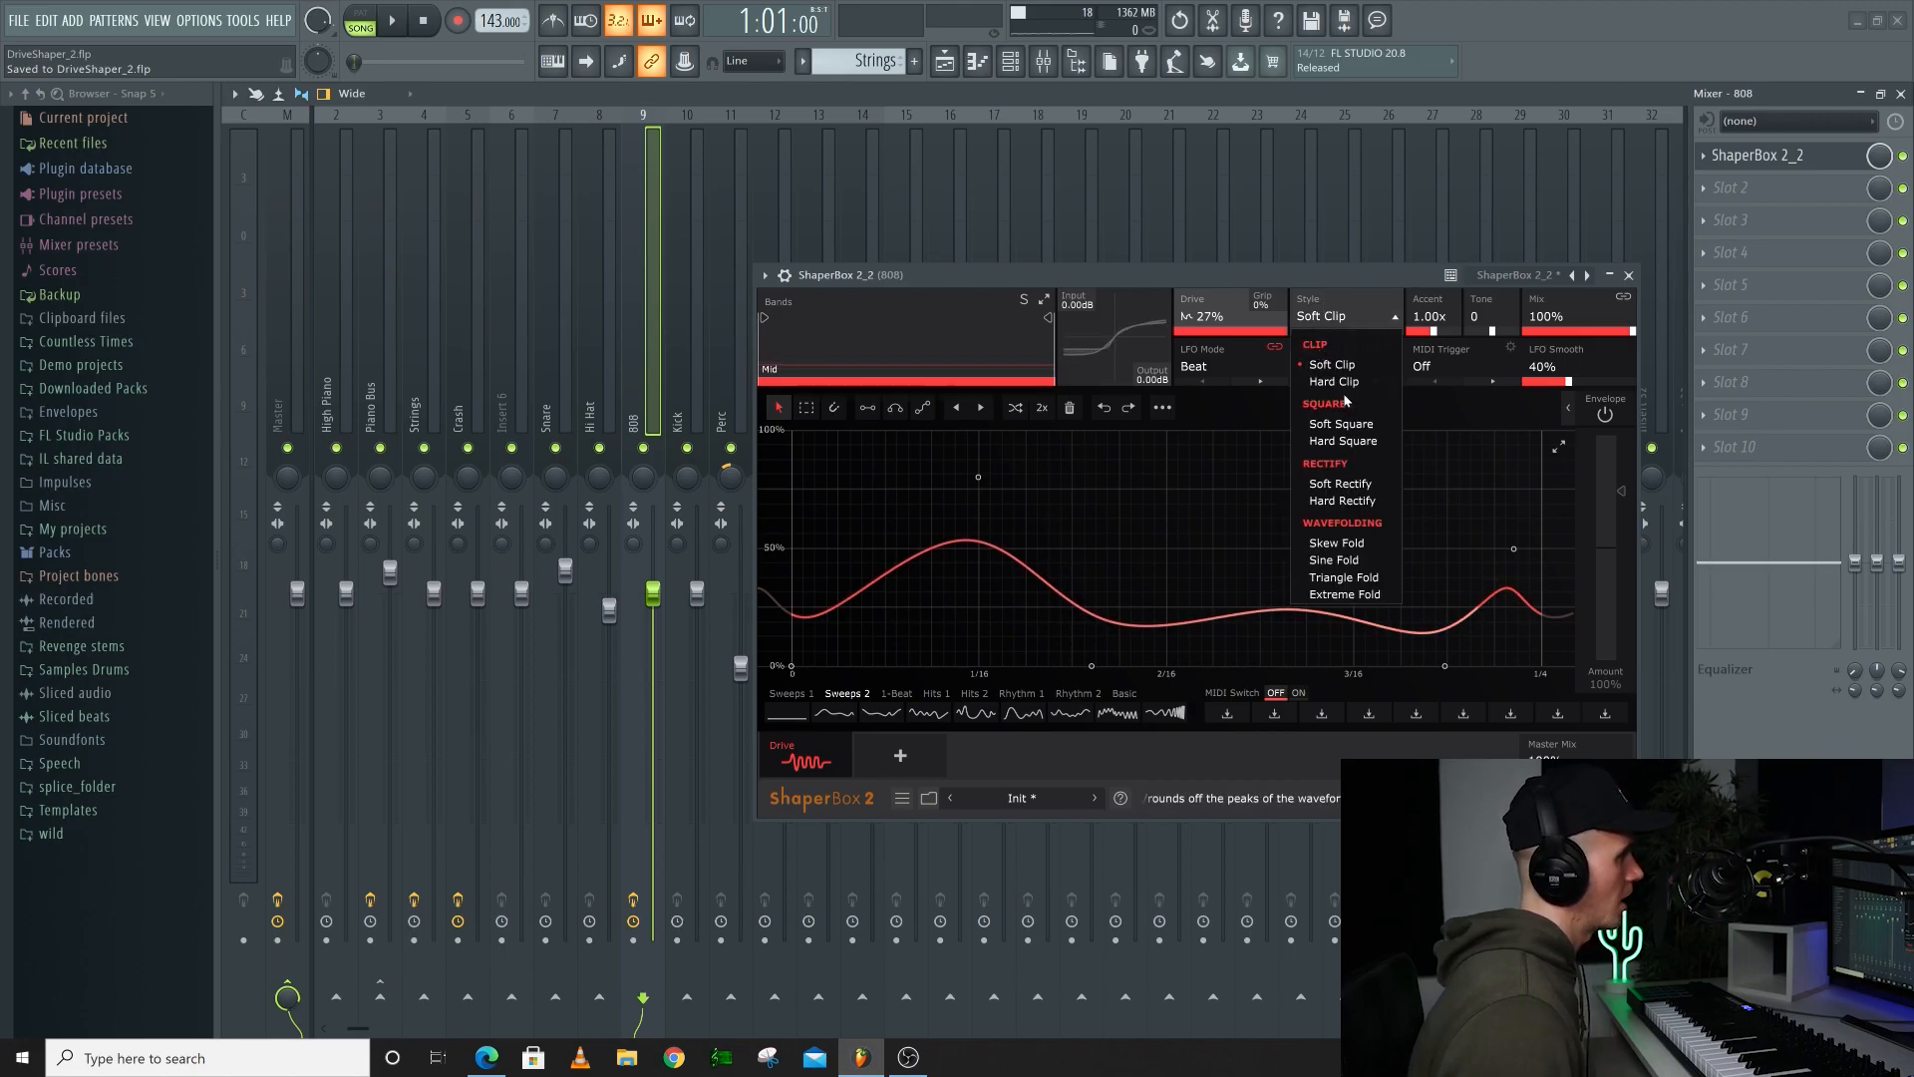
click(1341, 543)
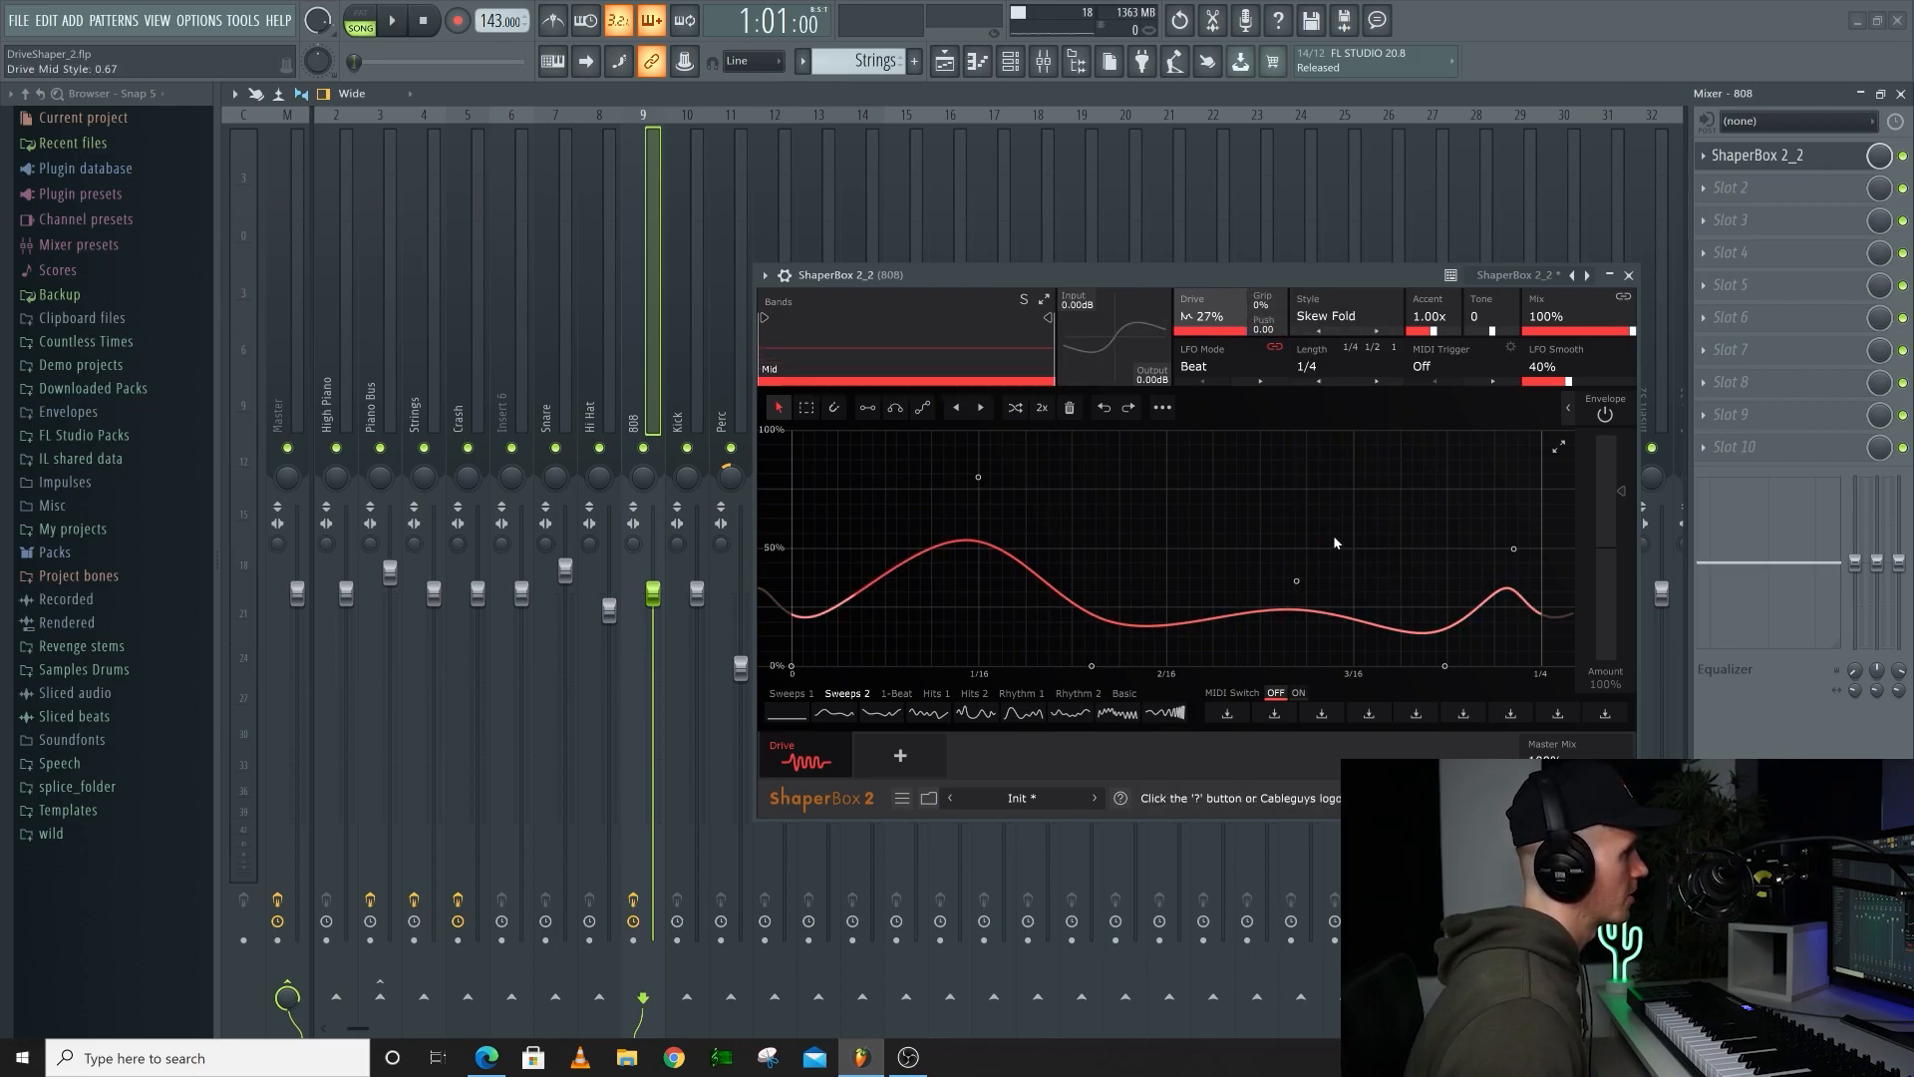
click(396, 21)
click(1335, 315)
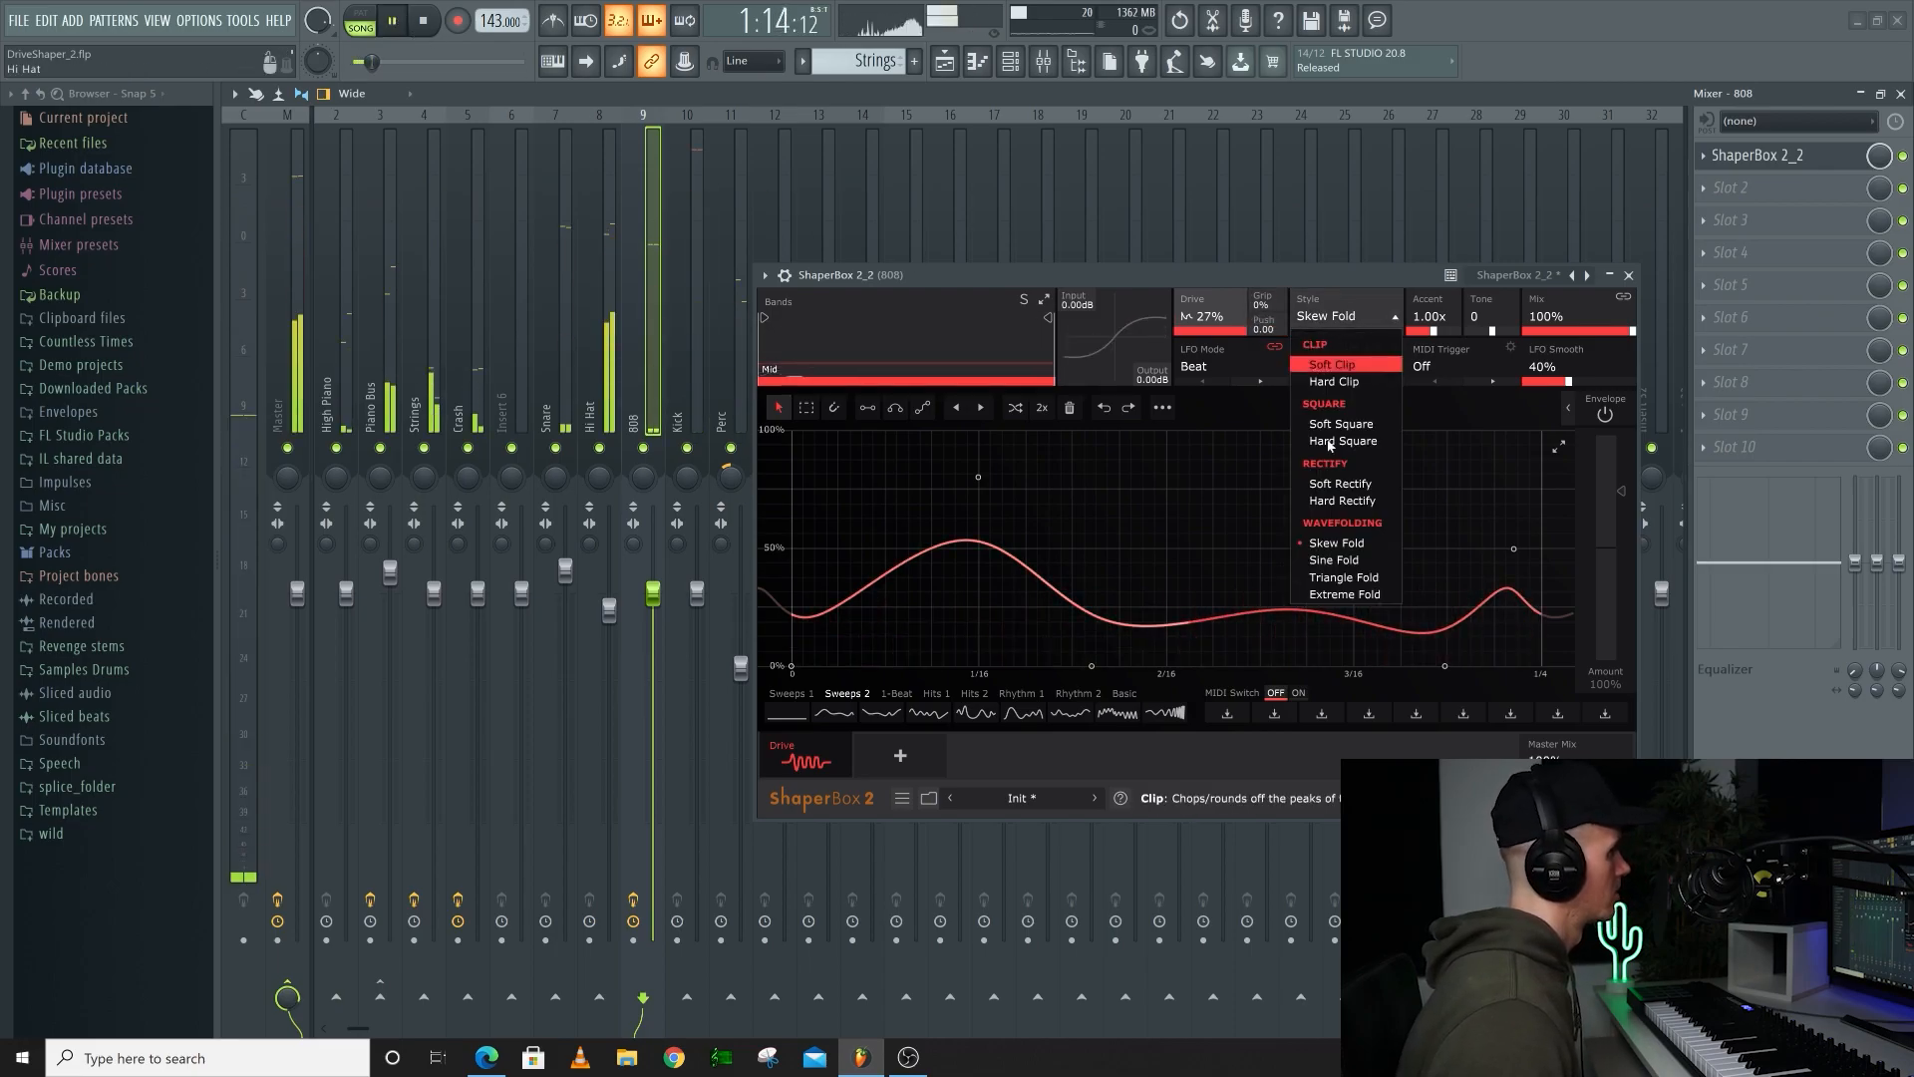
click(1353, 560)
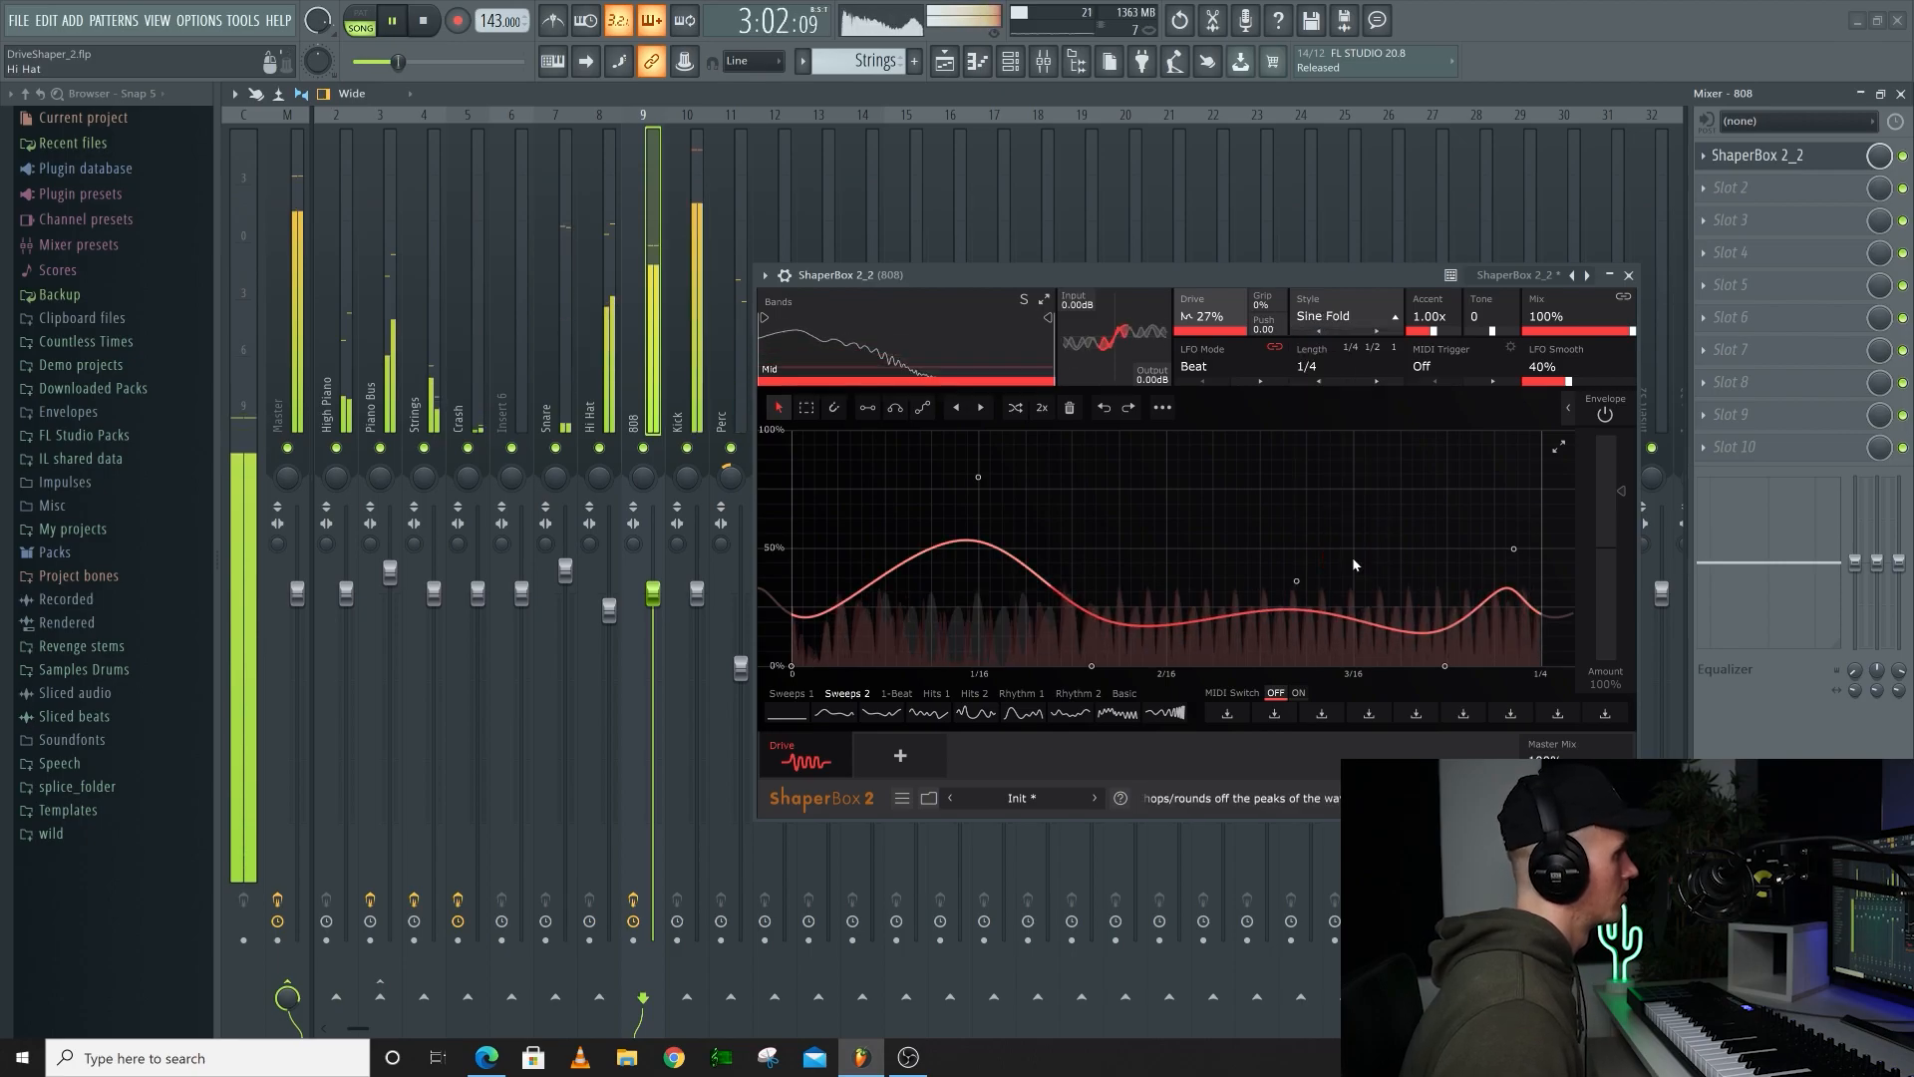
click(1345, 319)
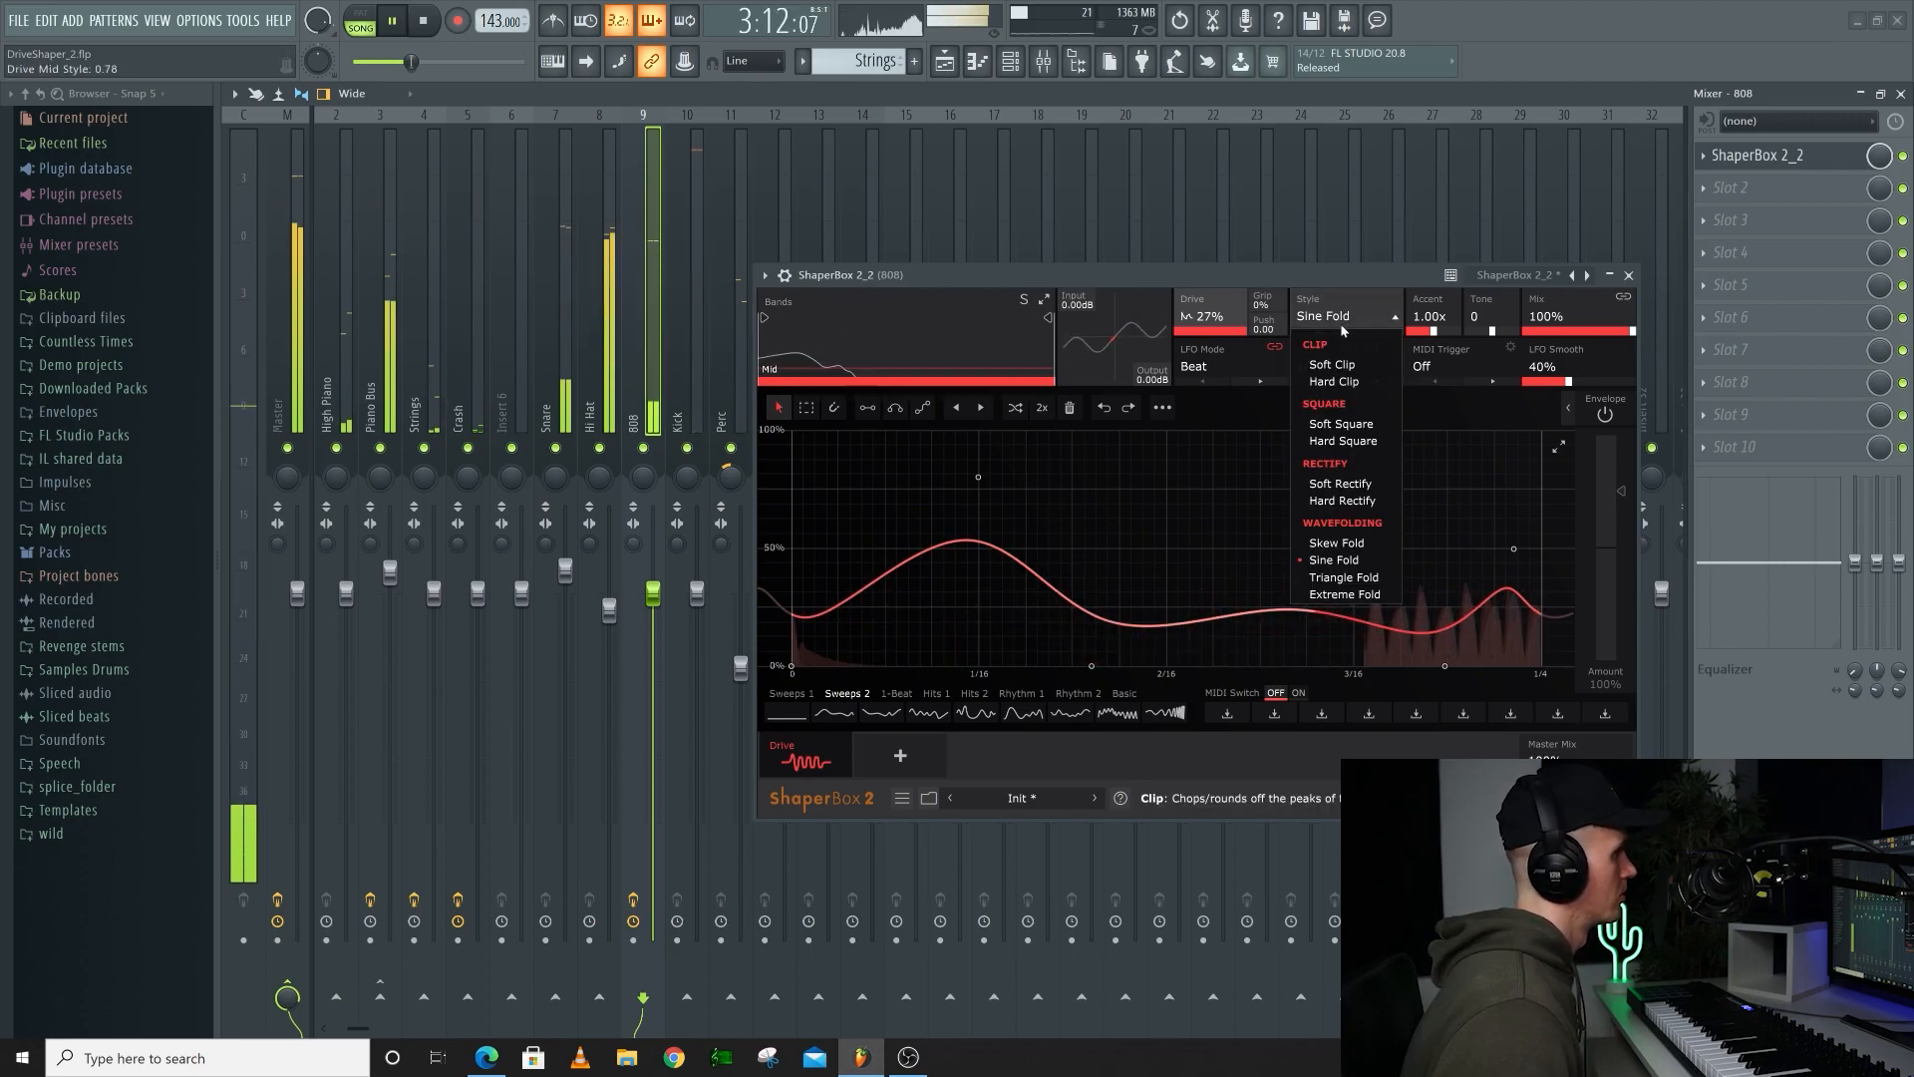
click(1341, 578)
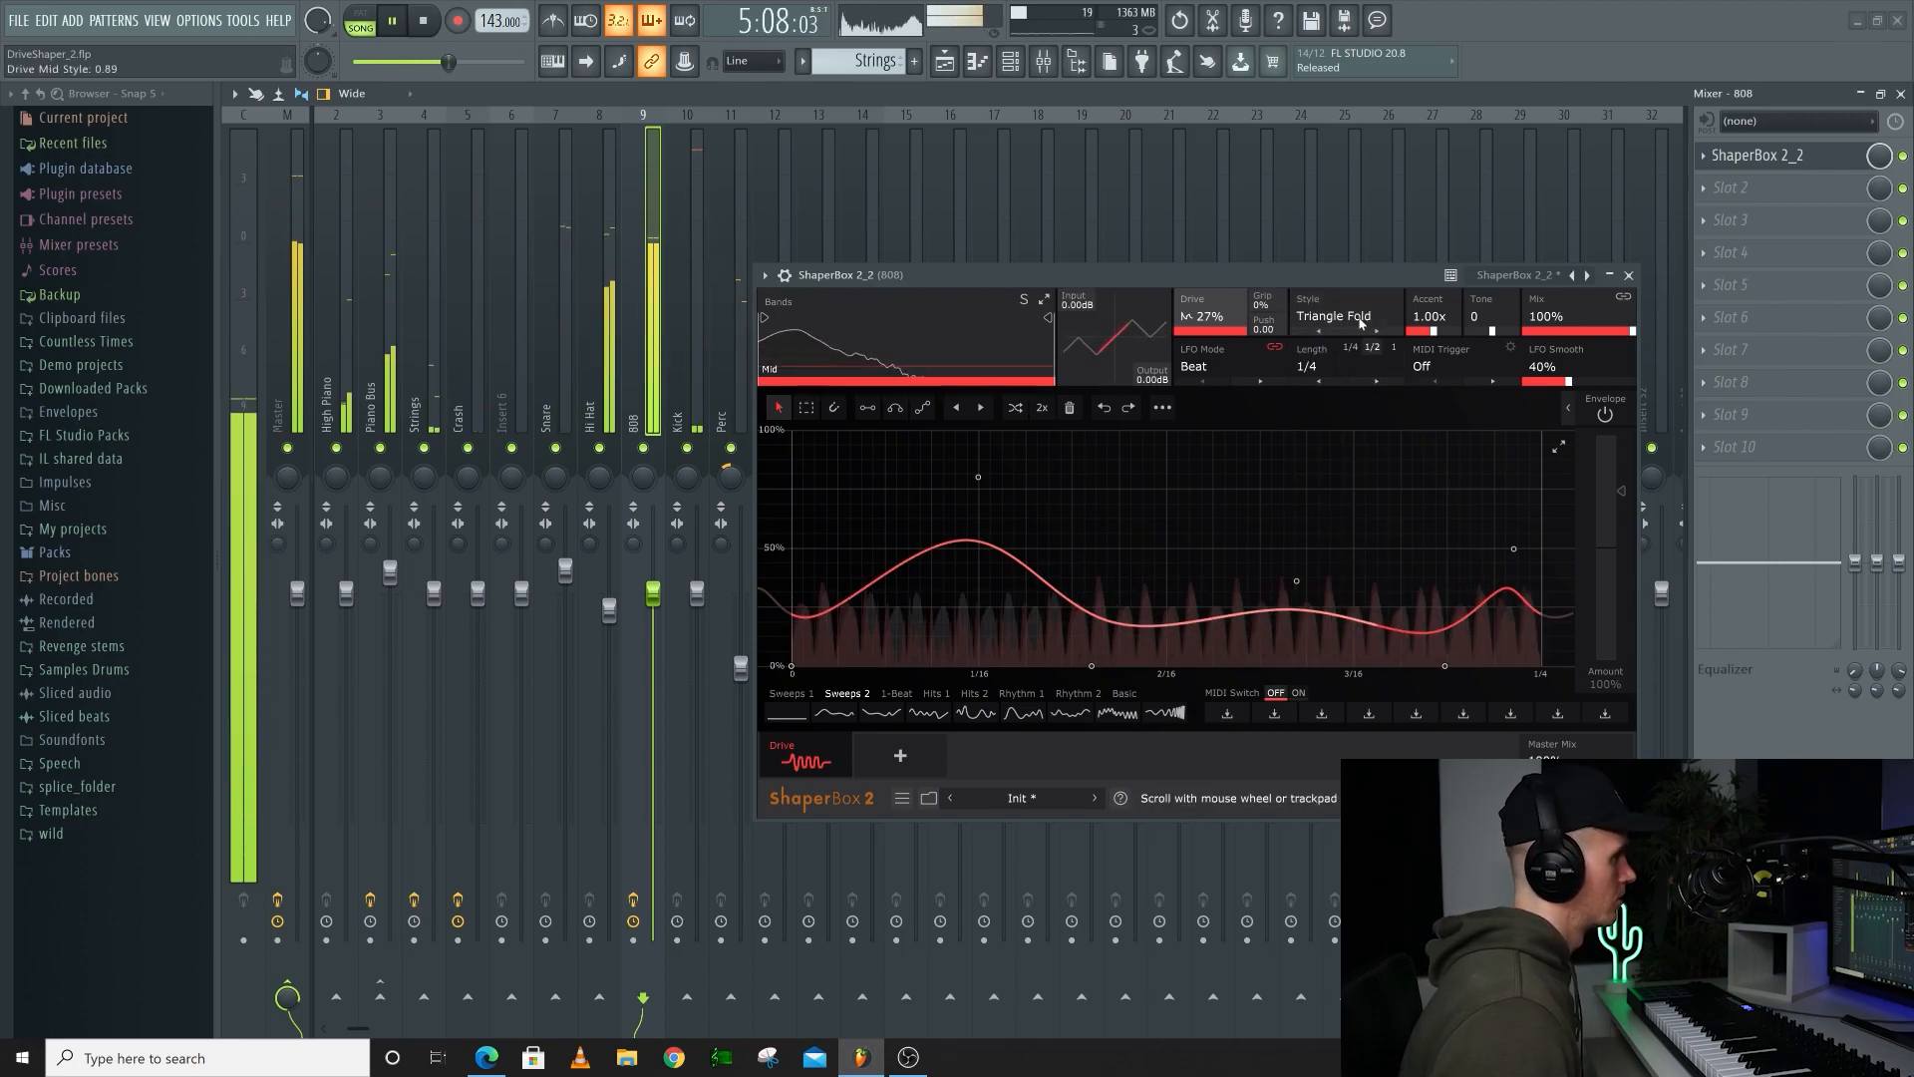
click(1354, 314)
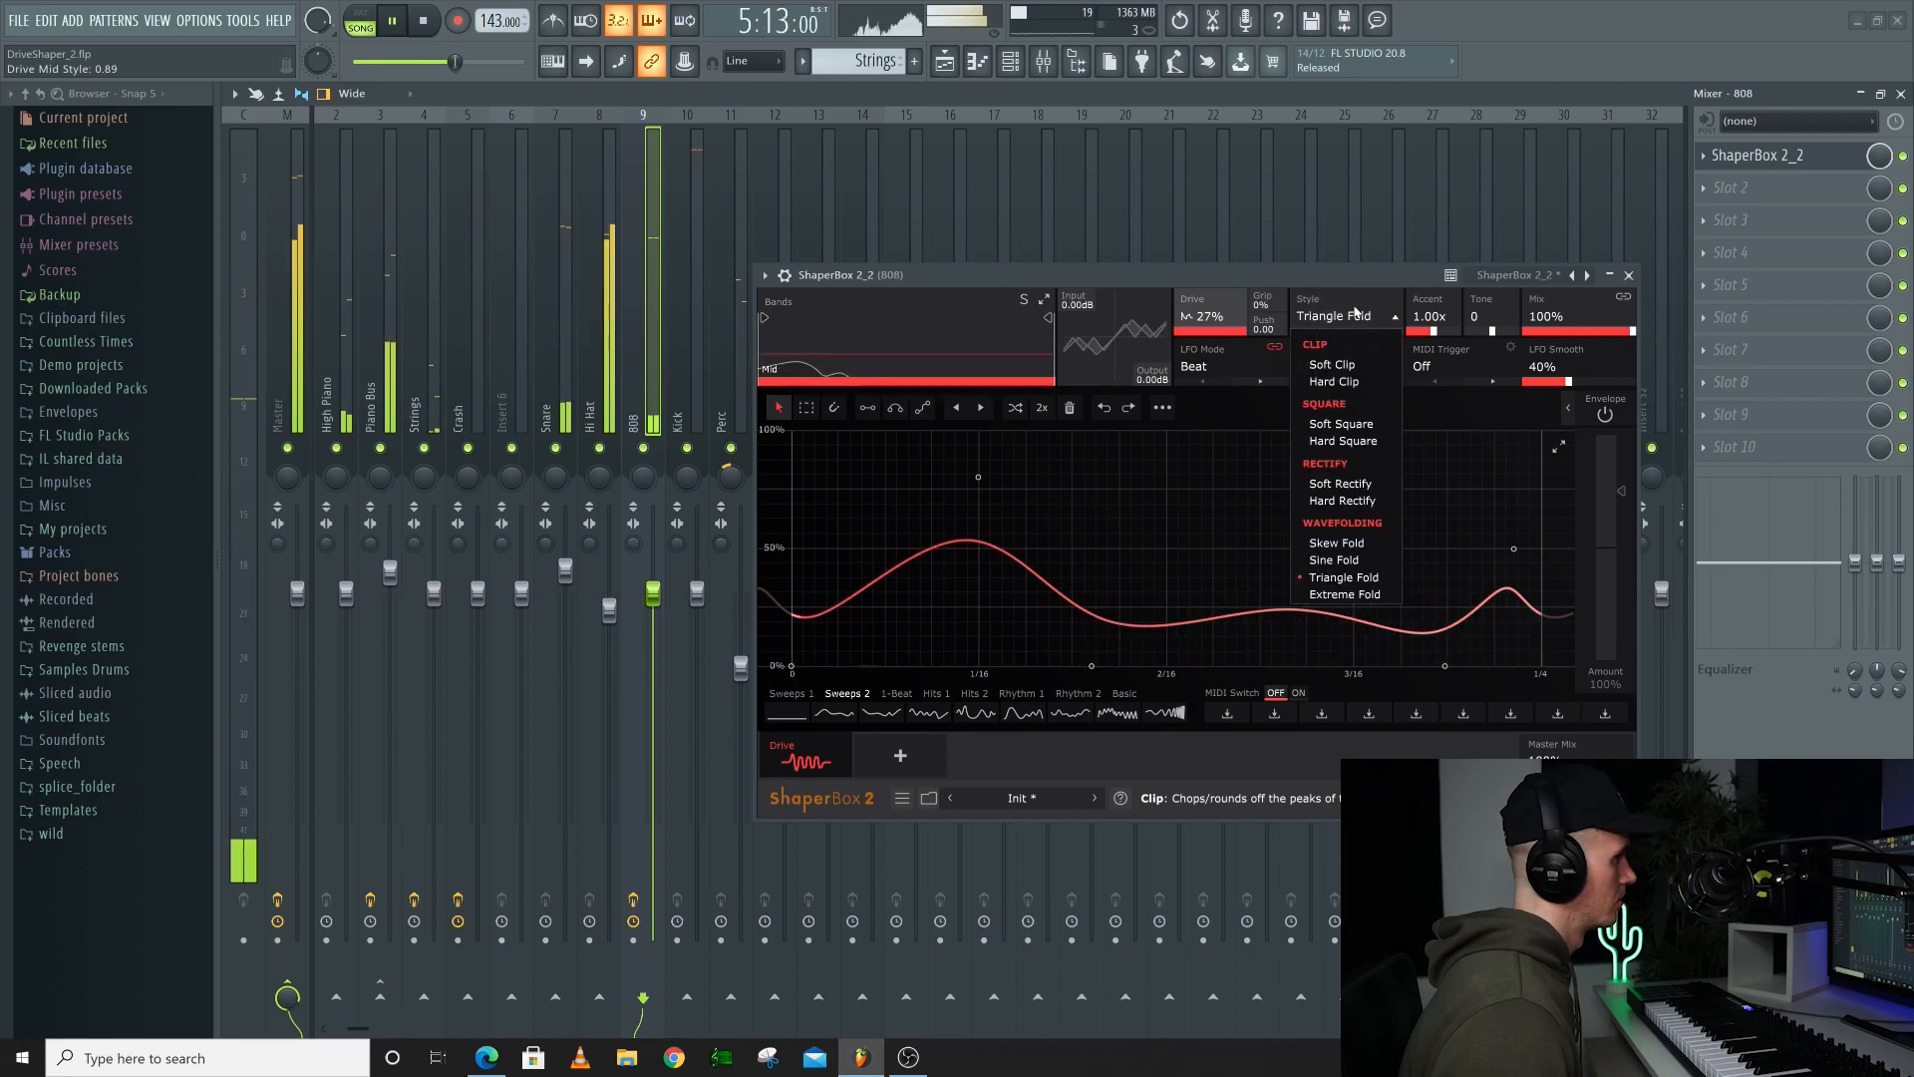
click(1353, 595)
click(1345, 319)
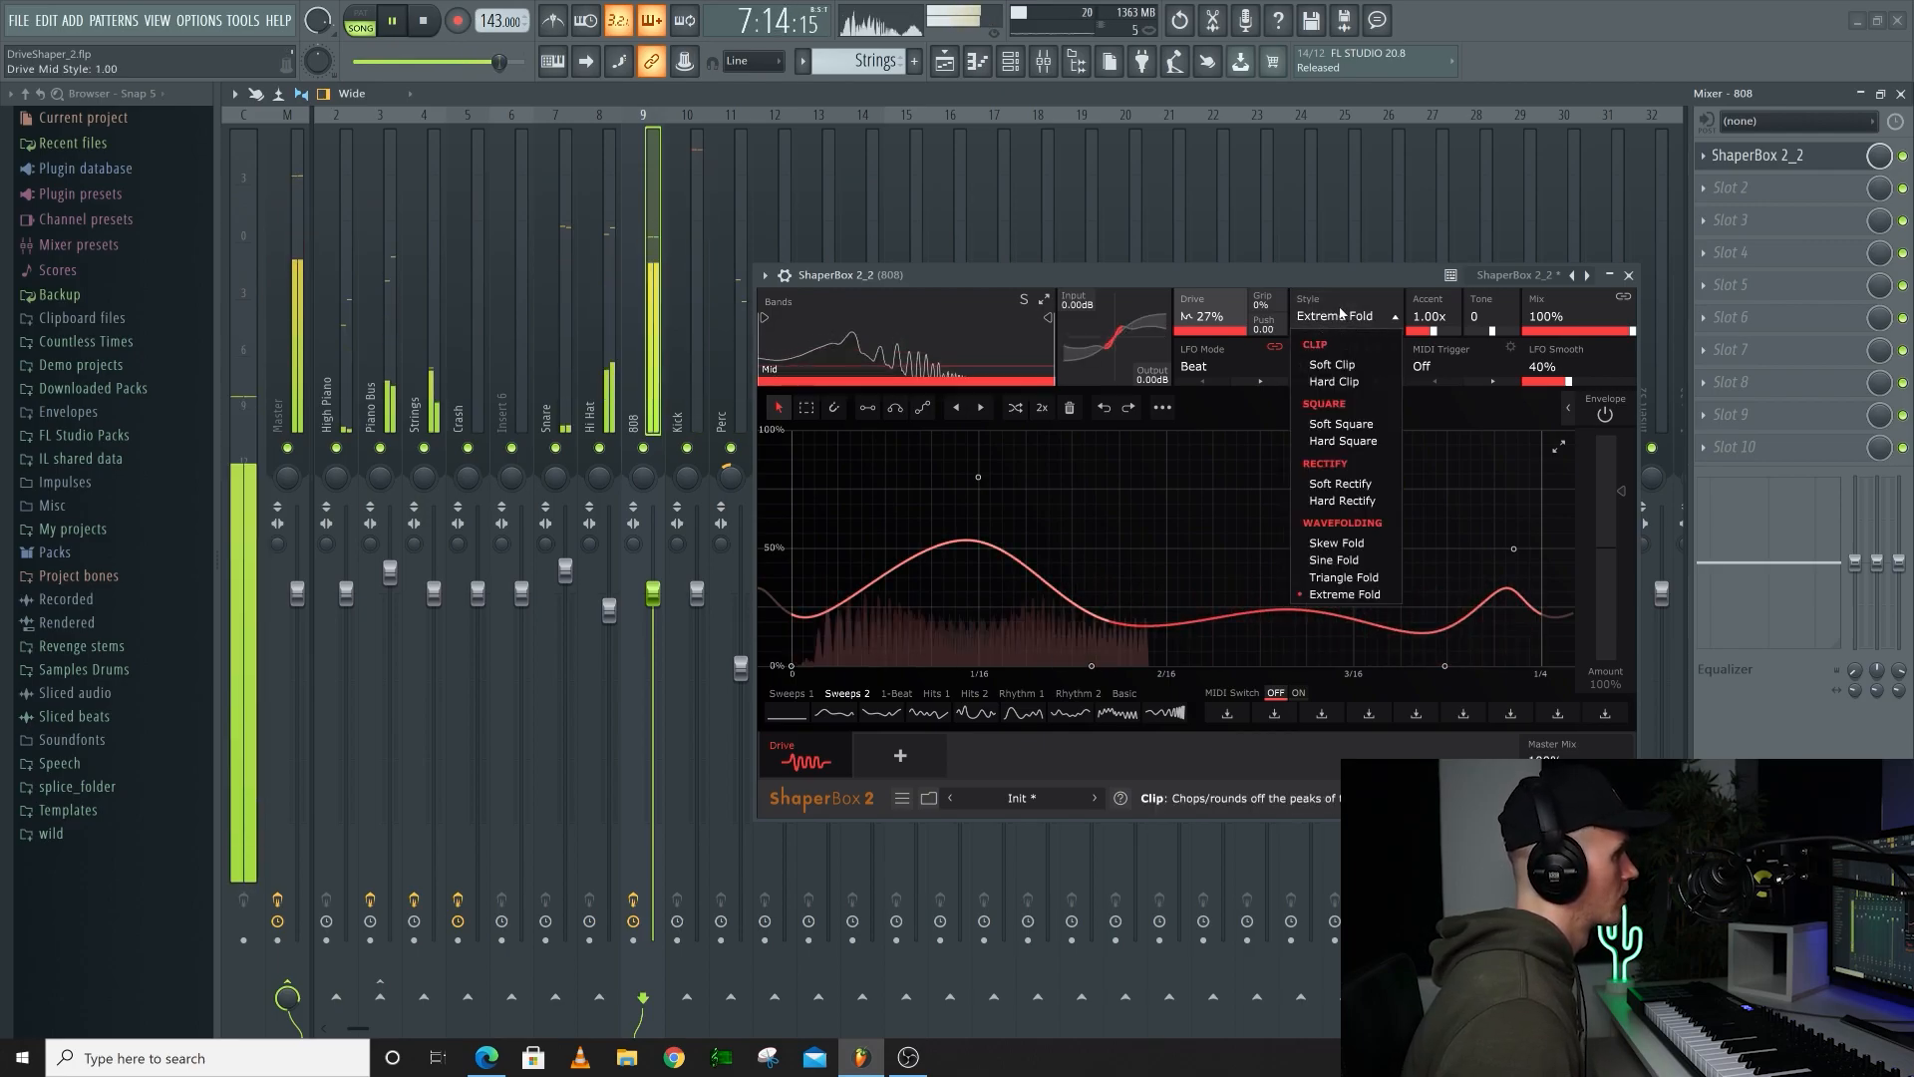
click(1335, 427)
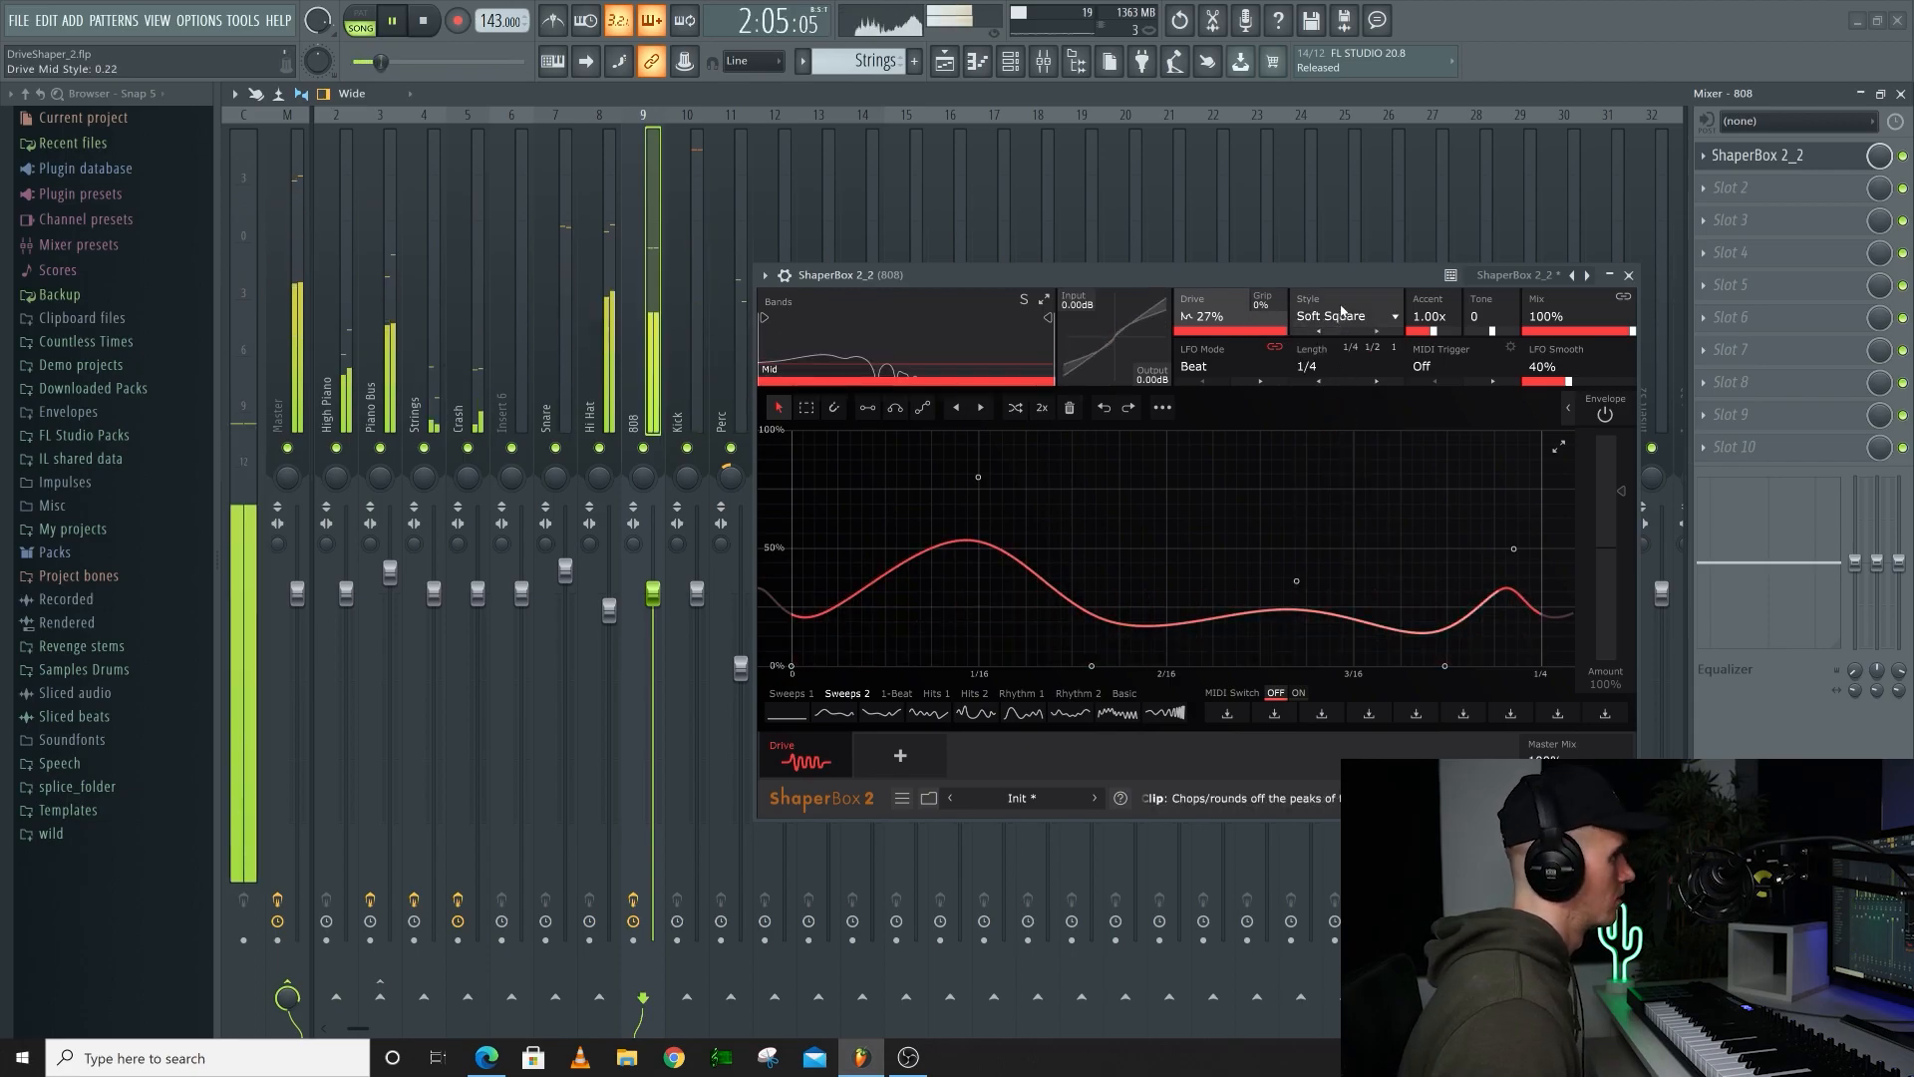
click(1342, 313)
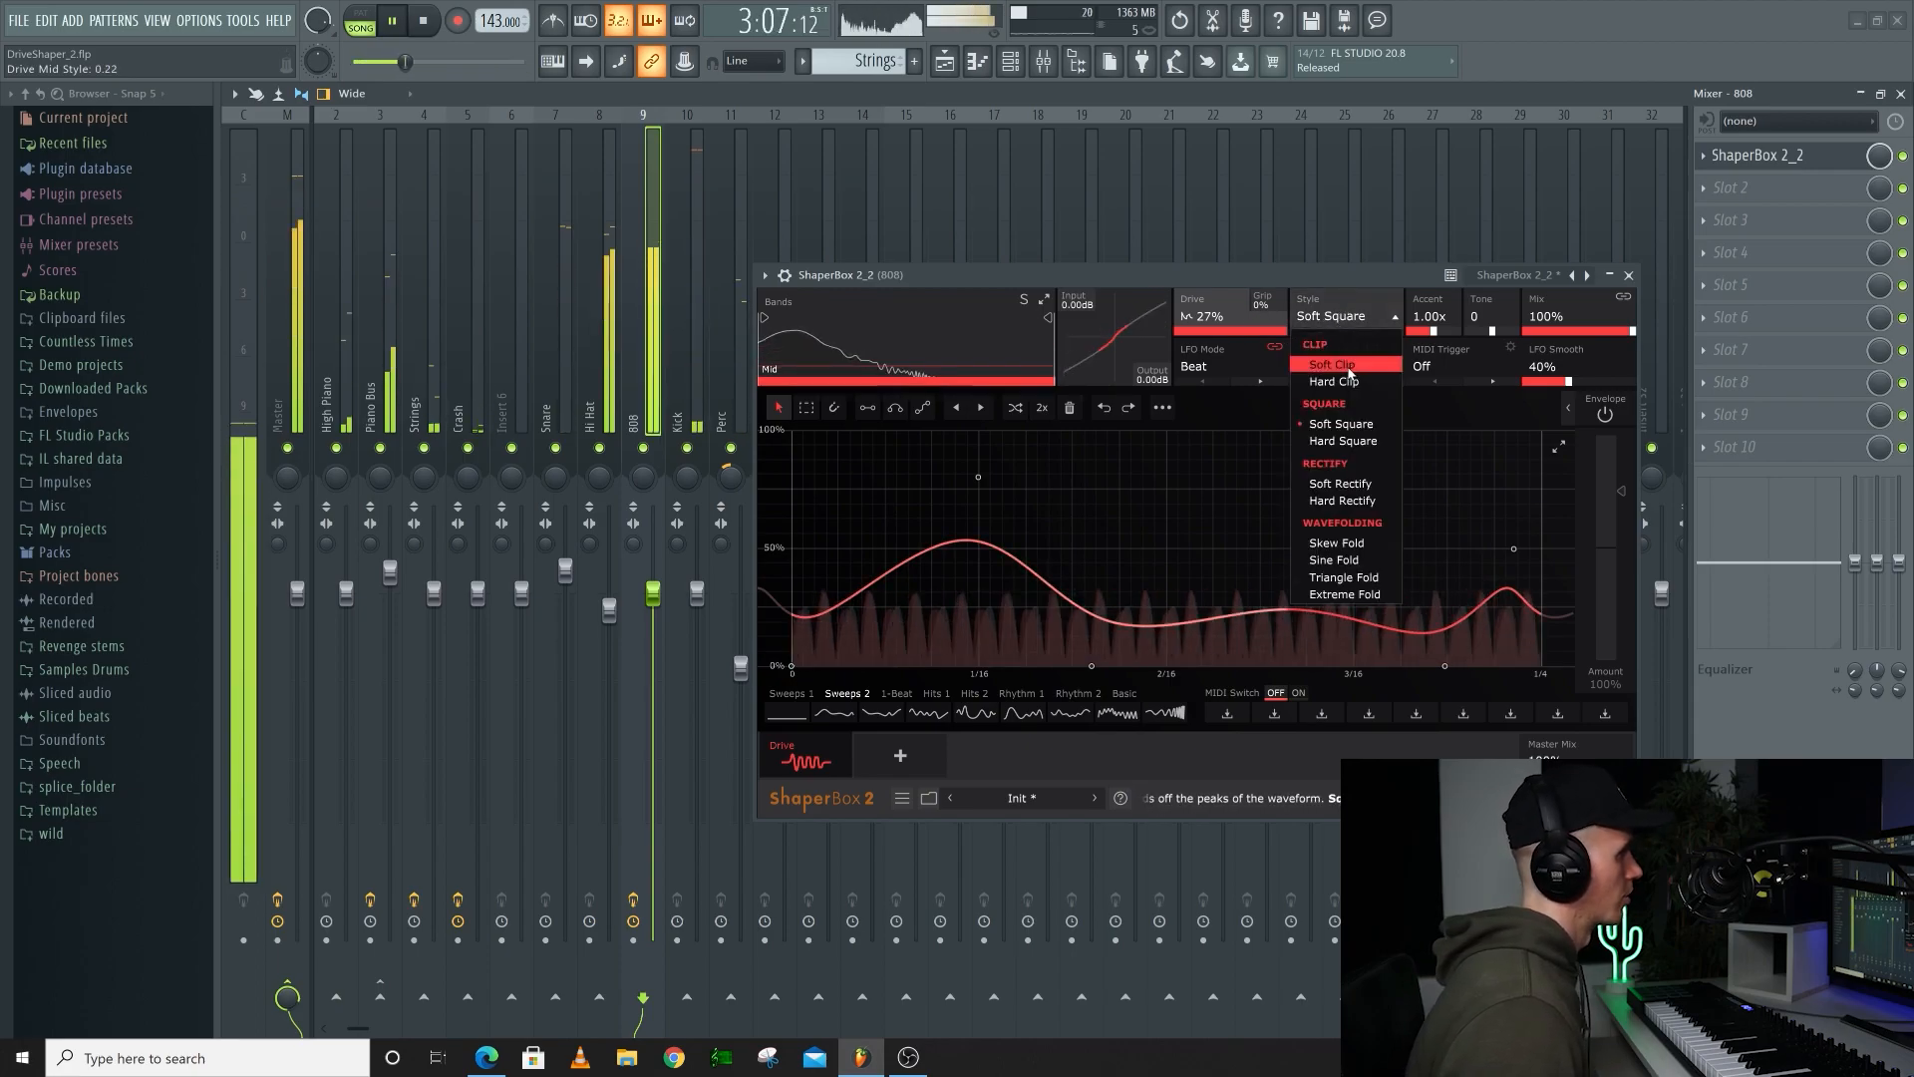
click(1349, 369)
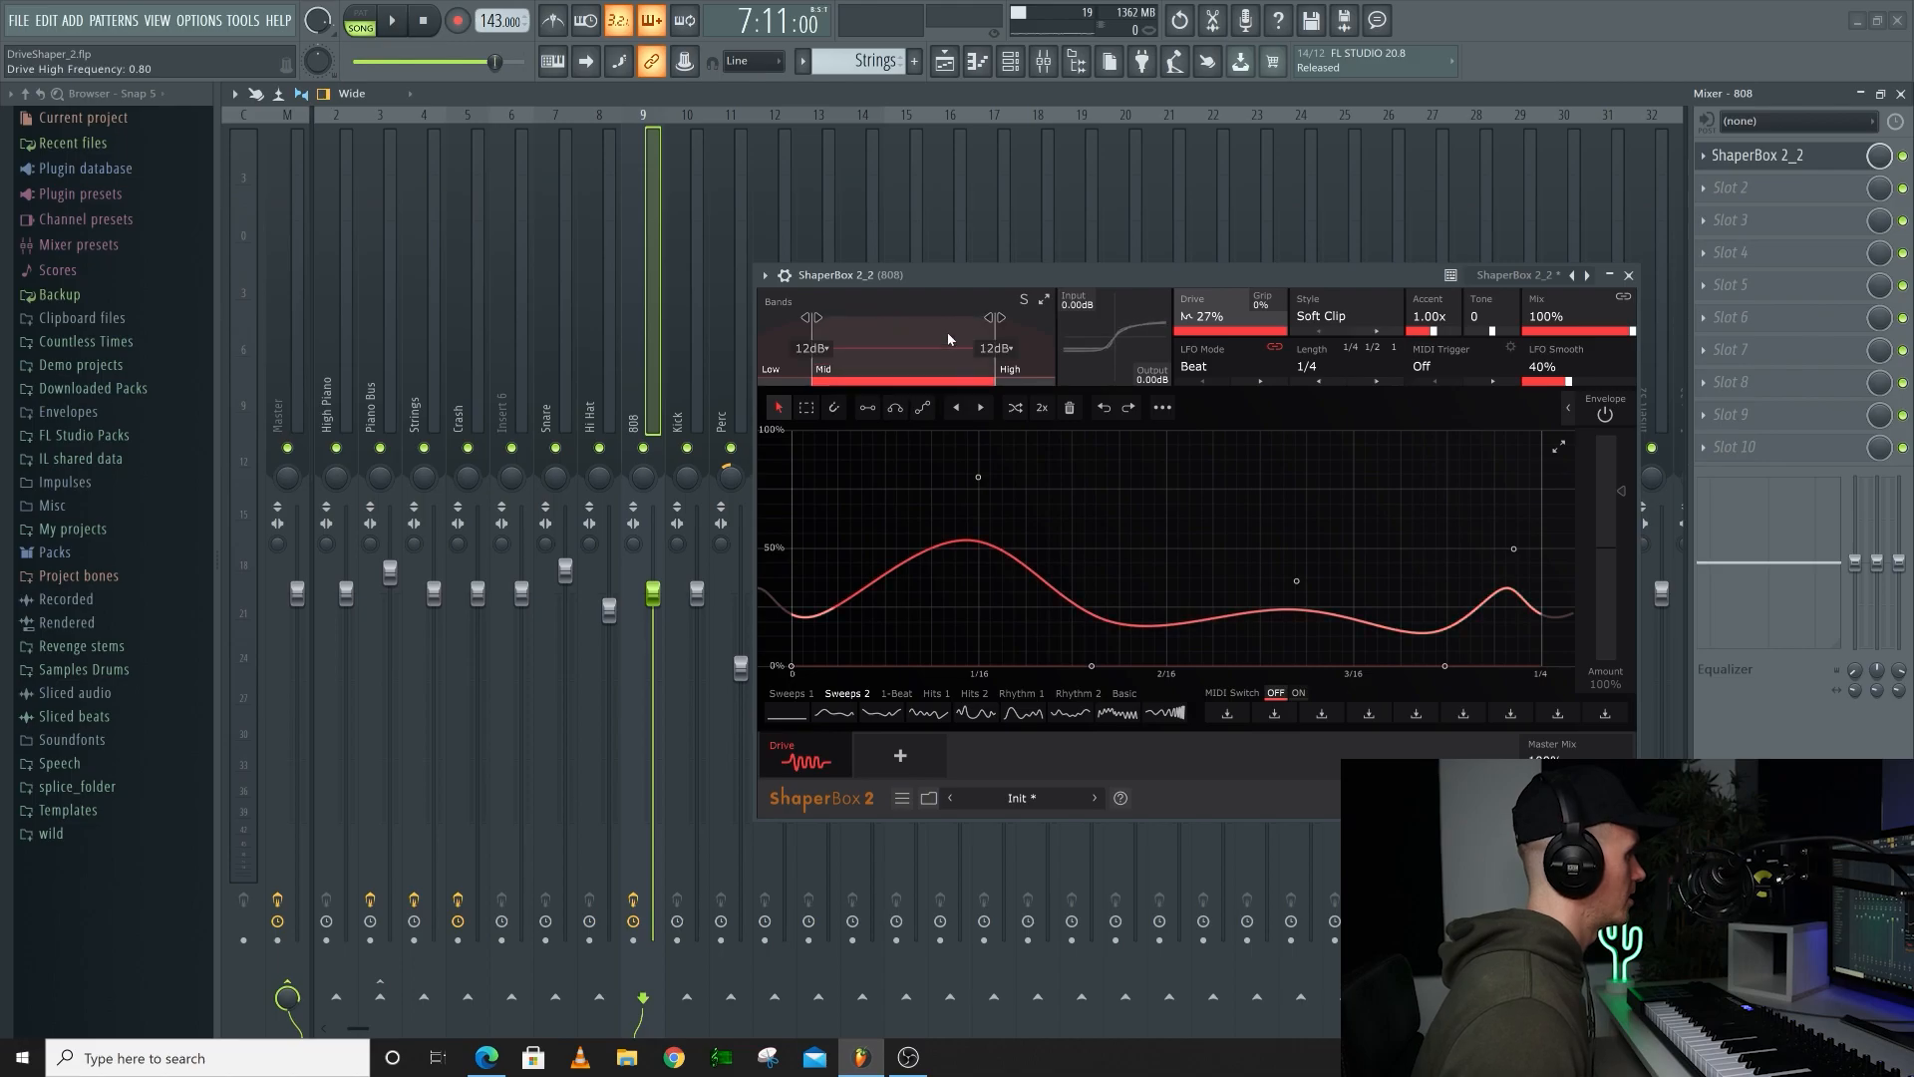
Remove the Drive shaper's high band split and lower the low split to about 63 Hz while the beat plays
drag(994, 319, 1049, 319)
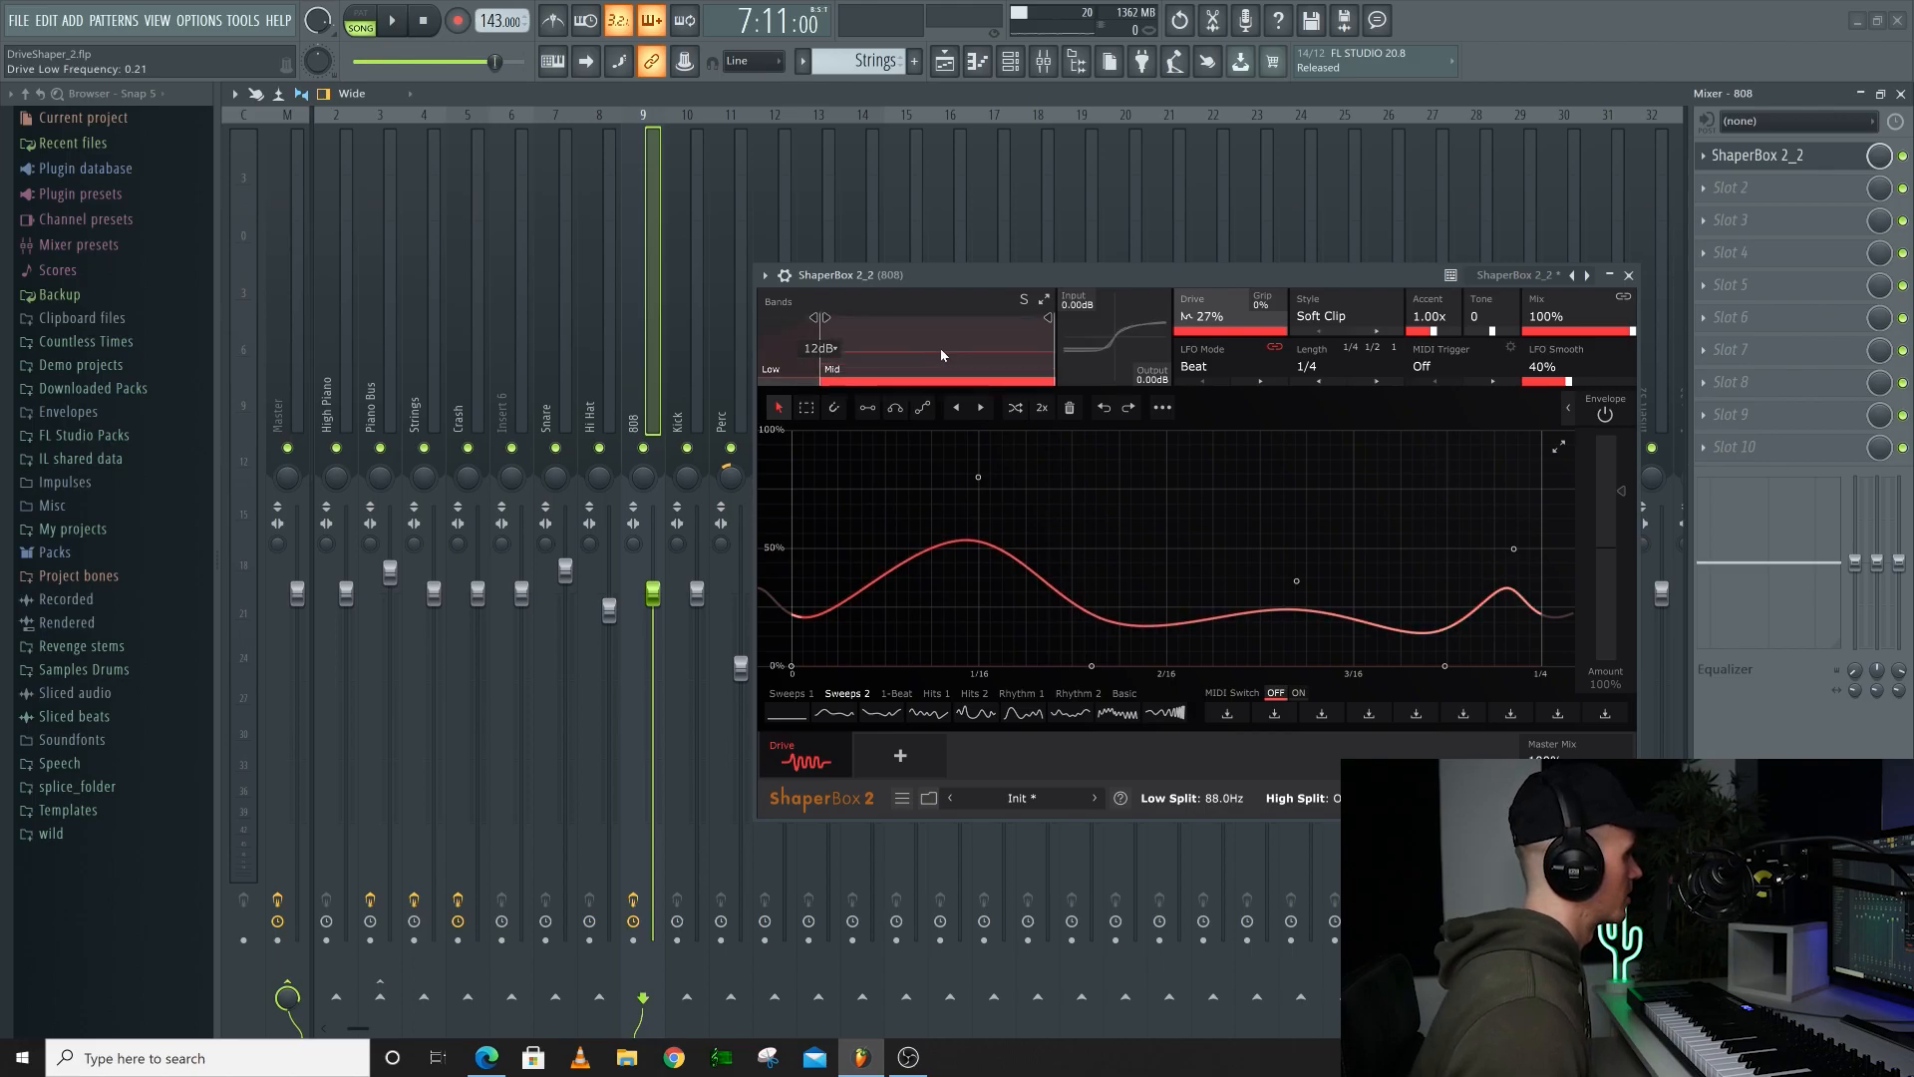
key(space)
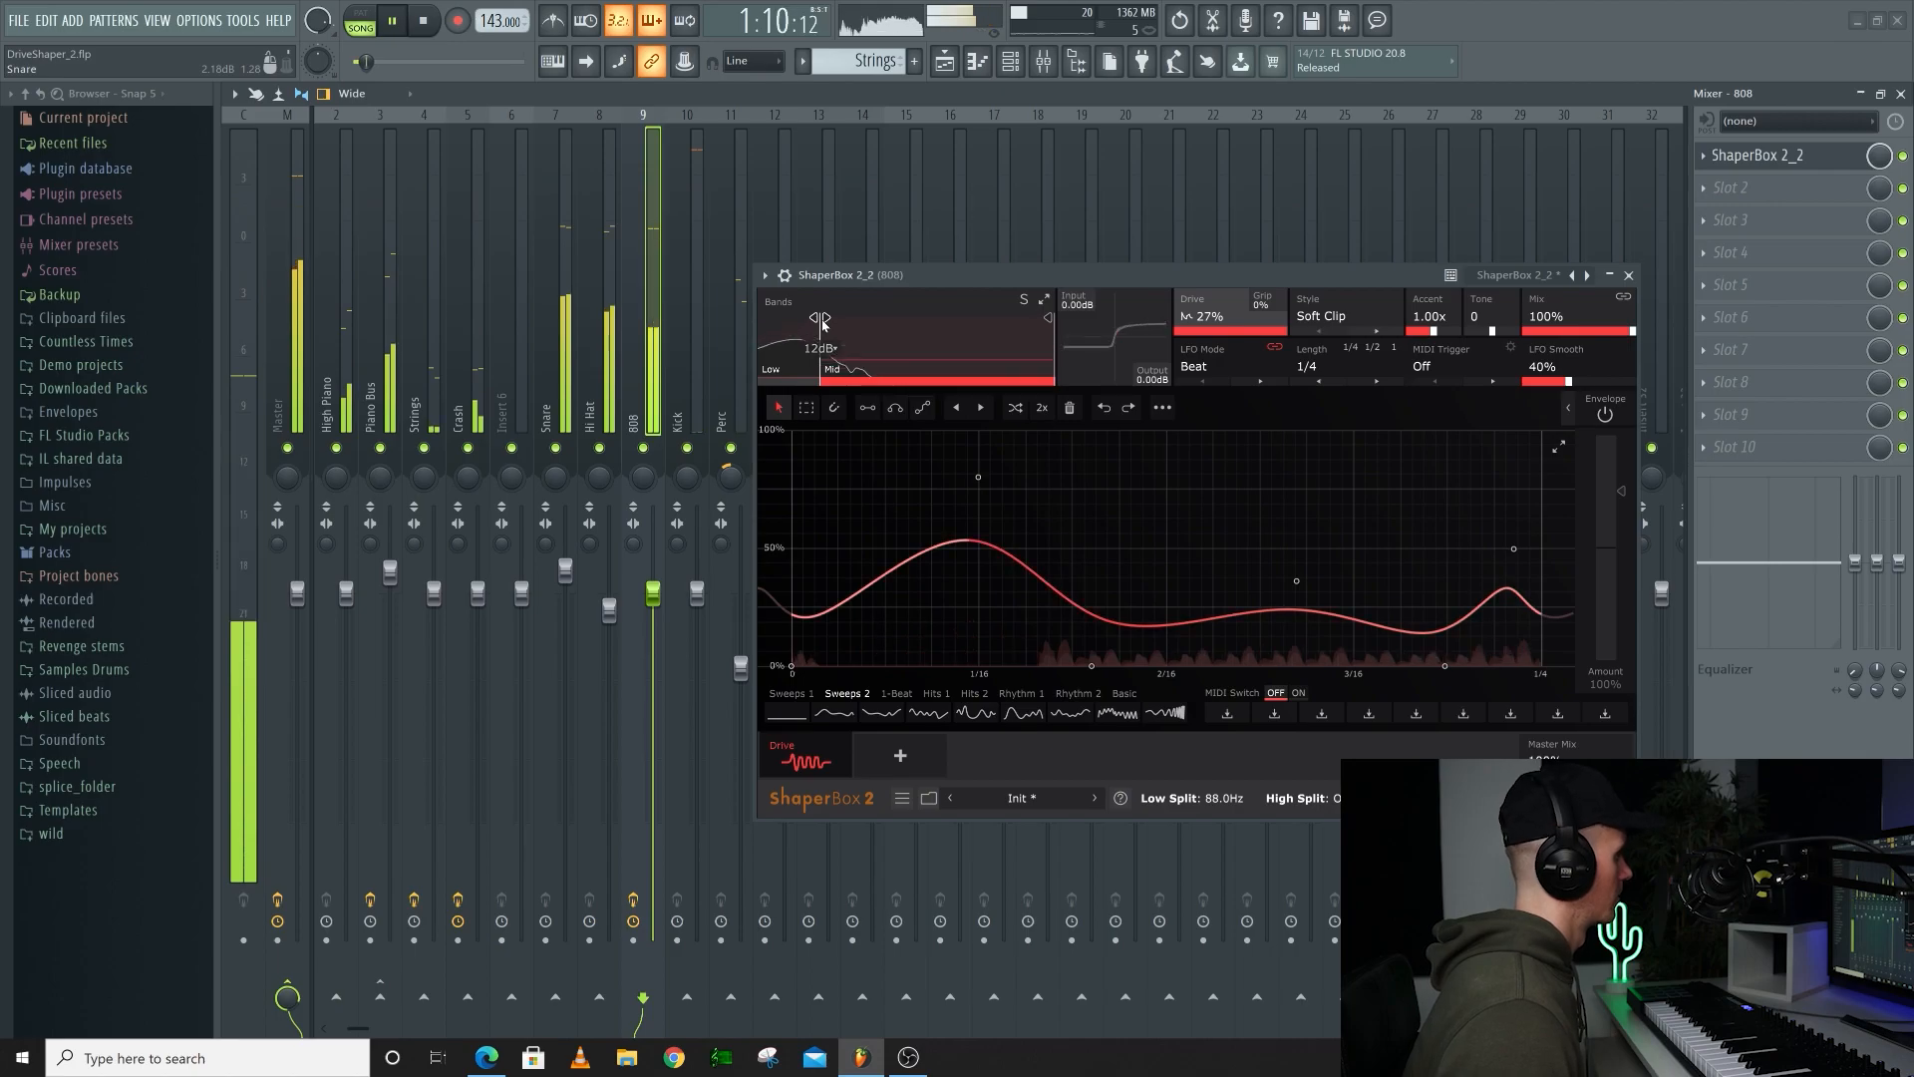
drag(822, 324, 808, 324)
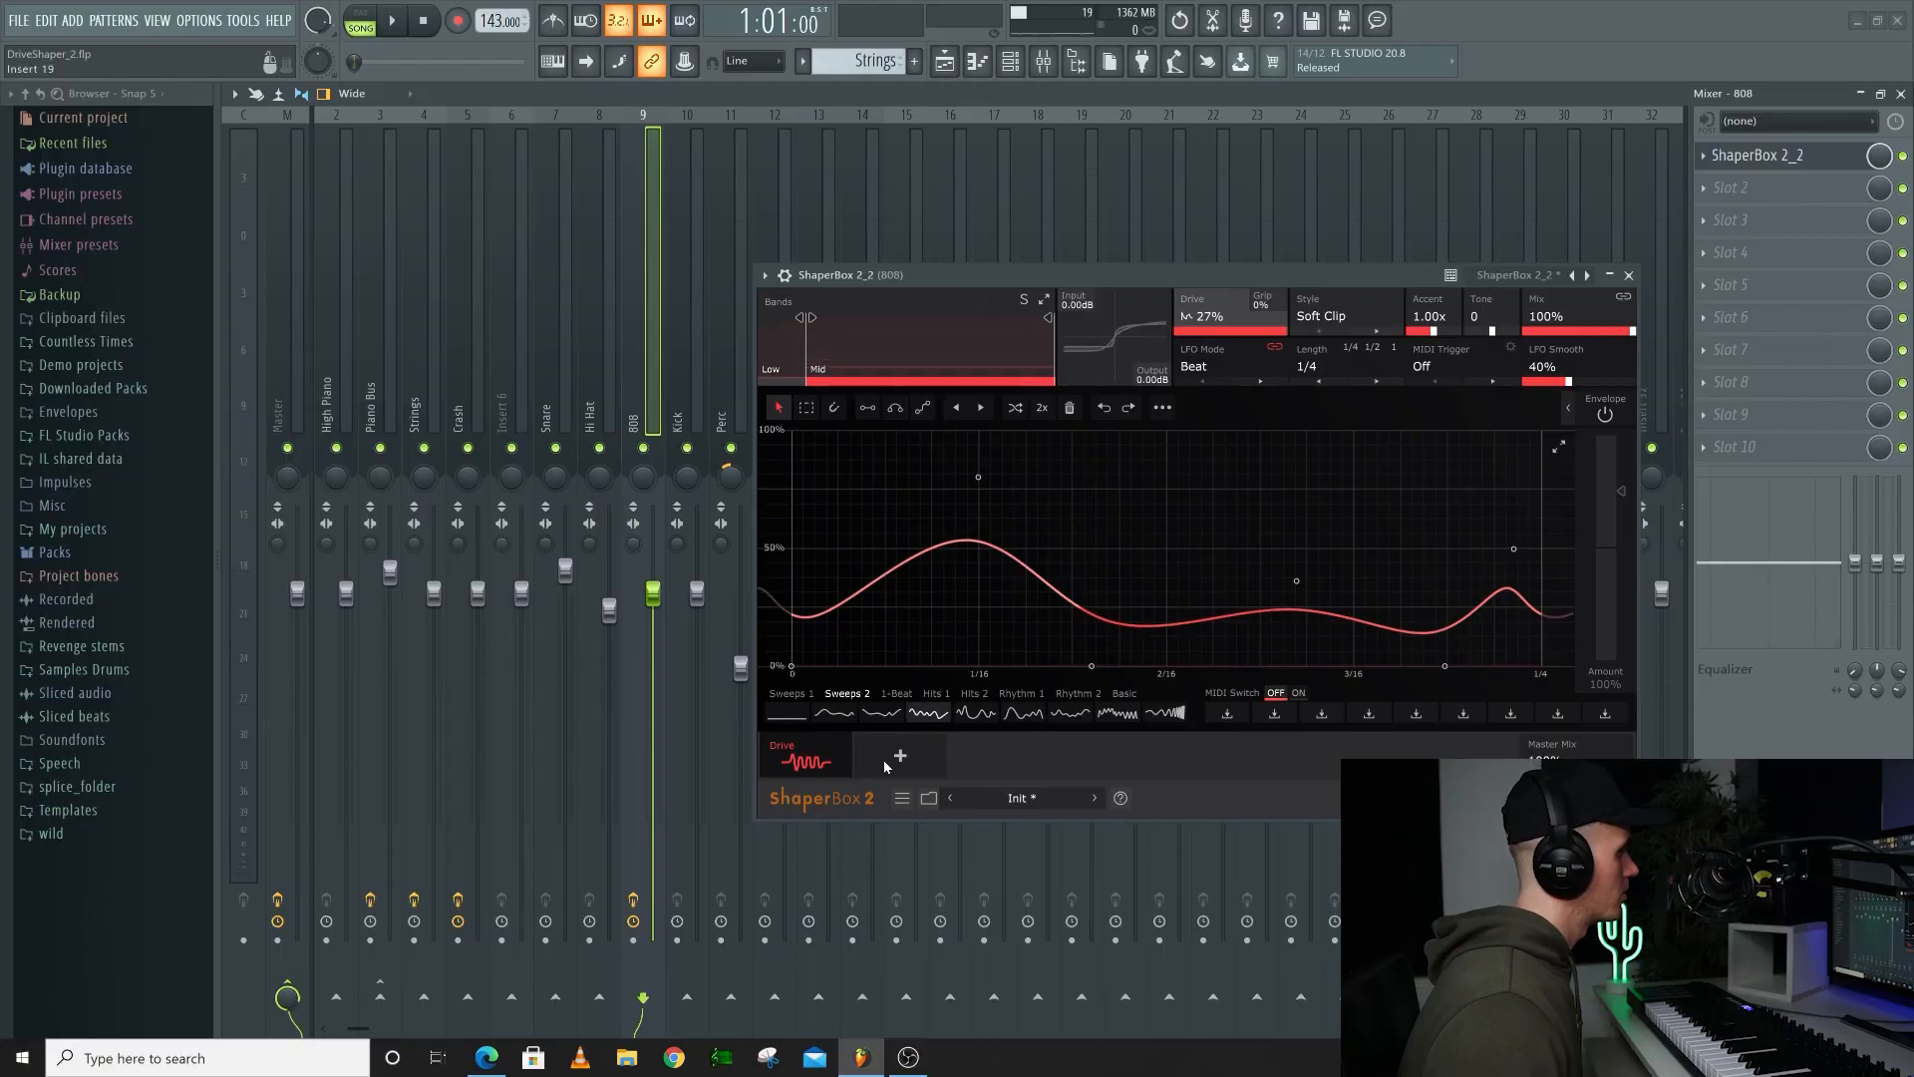
Add the Filter shaper to the 808's ShaperBox 2 with an LFO length of 8 Bars
click(912, 760)
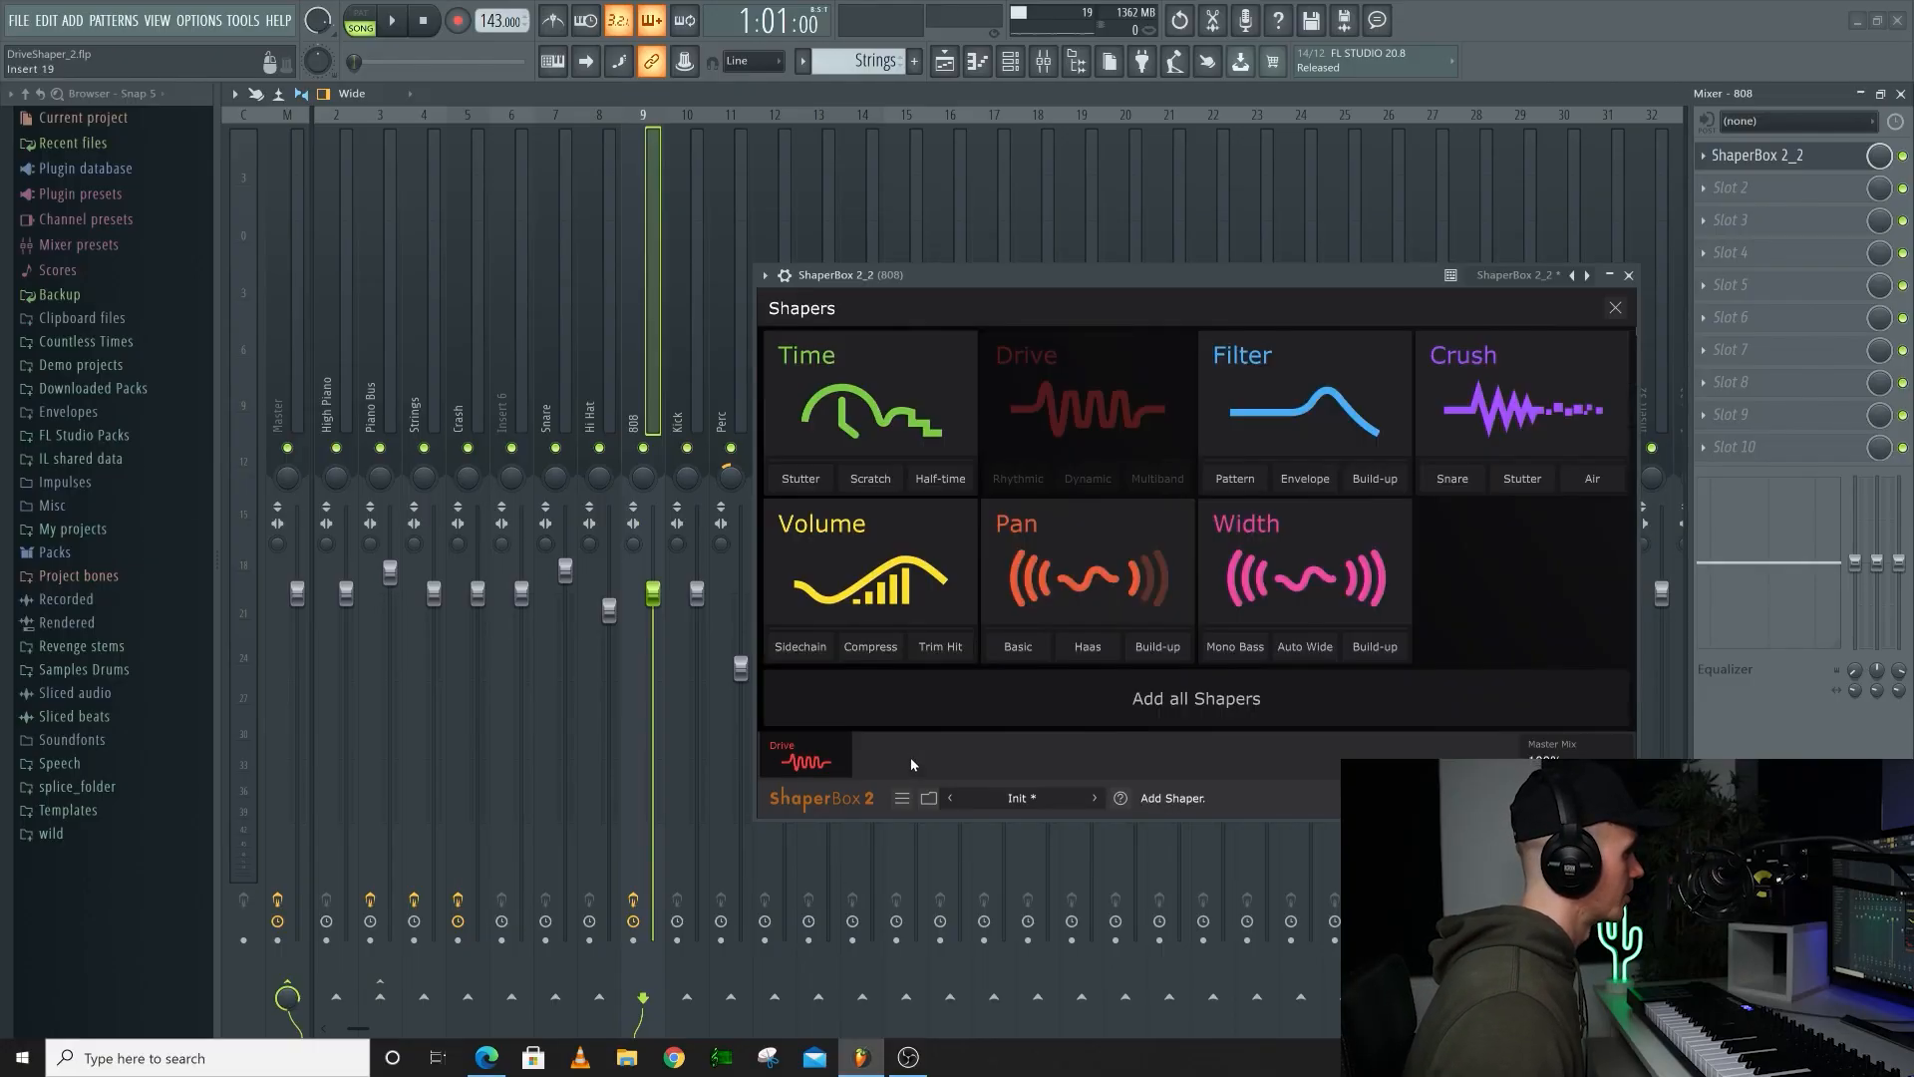
click(1296, 399)
click(1333, 365)
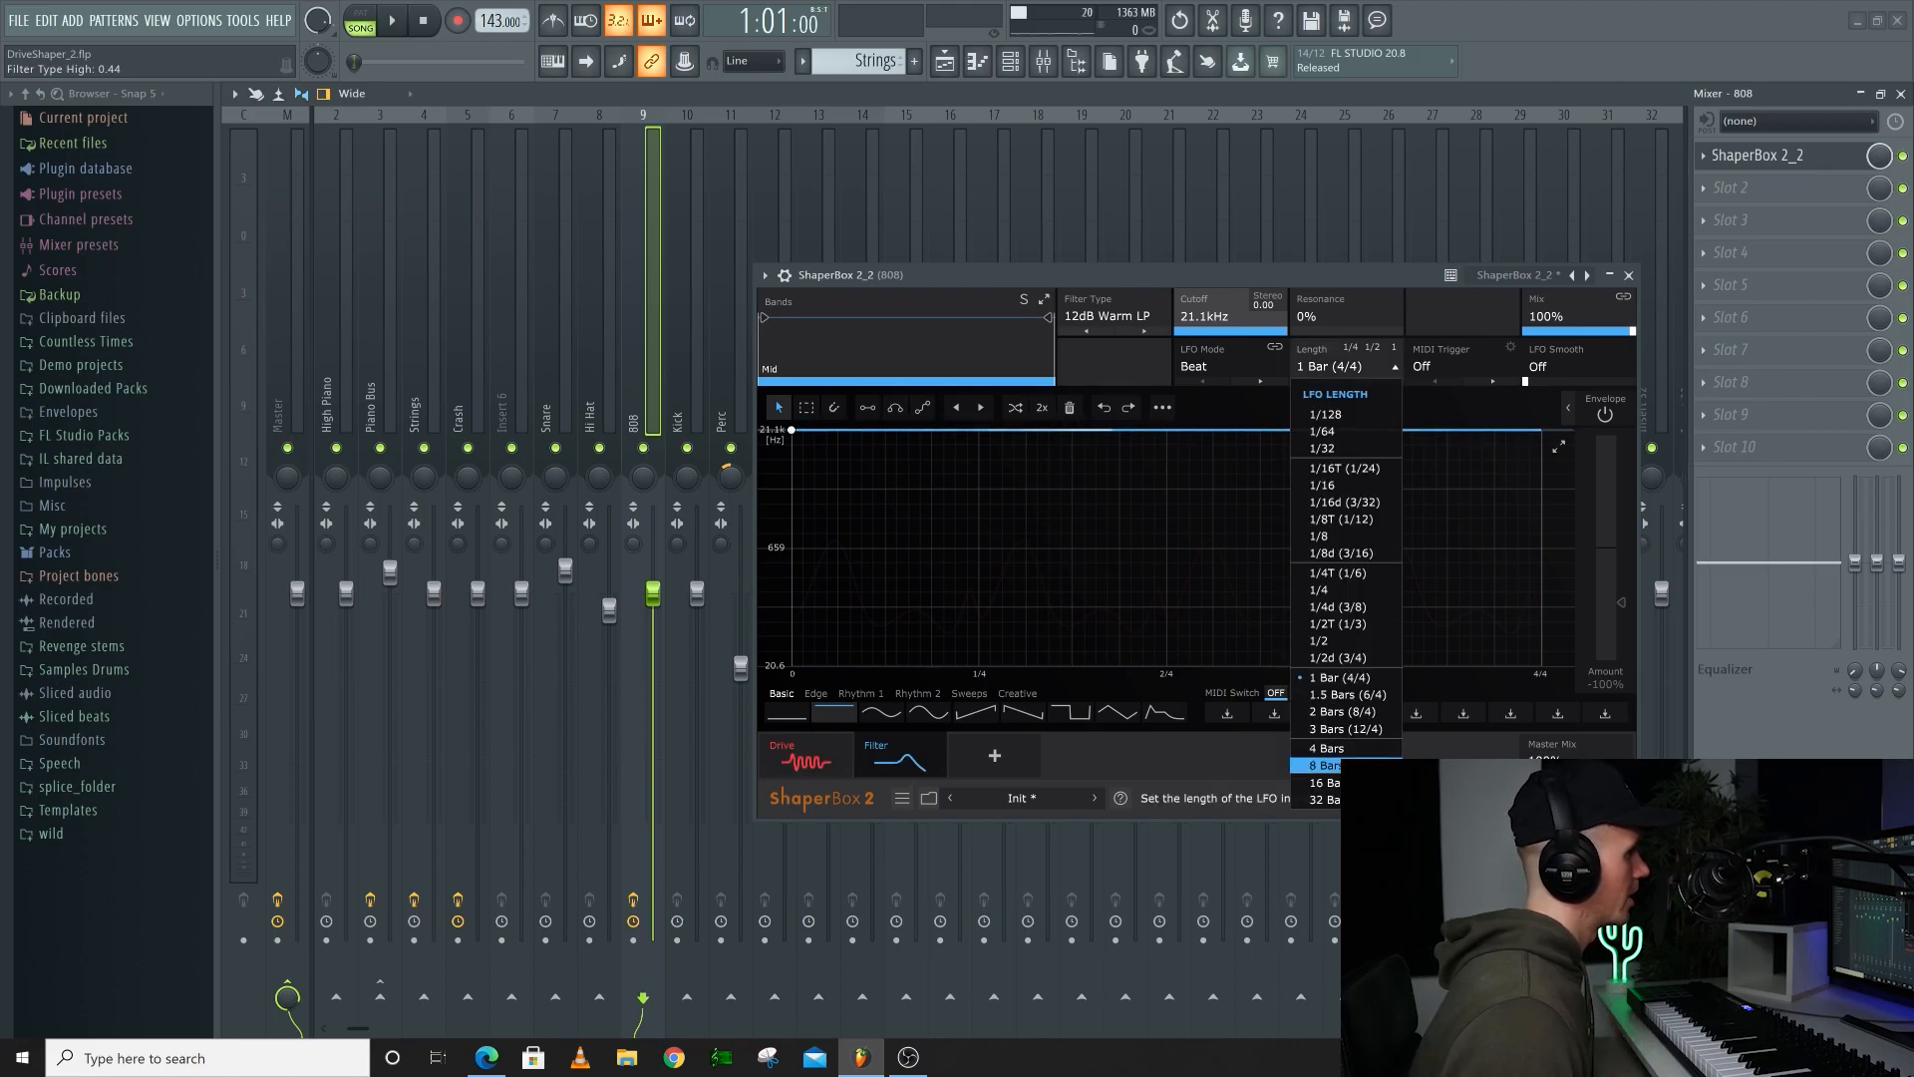
click(1321, 765)
Shape the filter cutoff as a square step that dips only during the last bar of the cycle, and play it back
click(1072, 713)
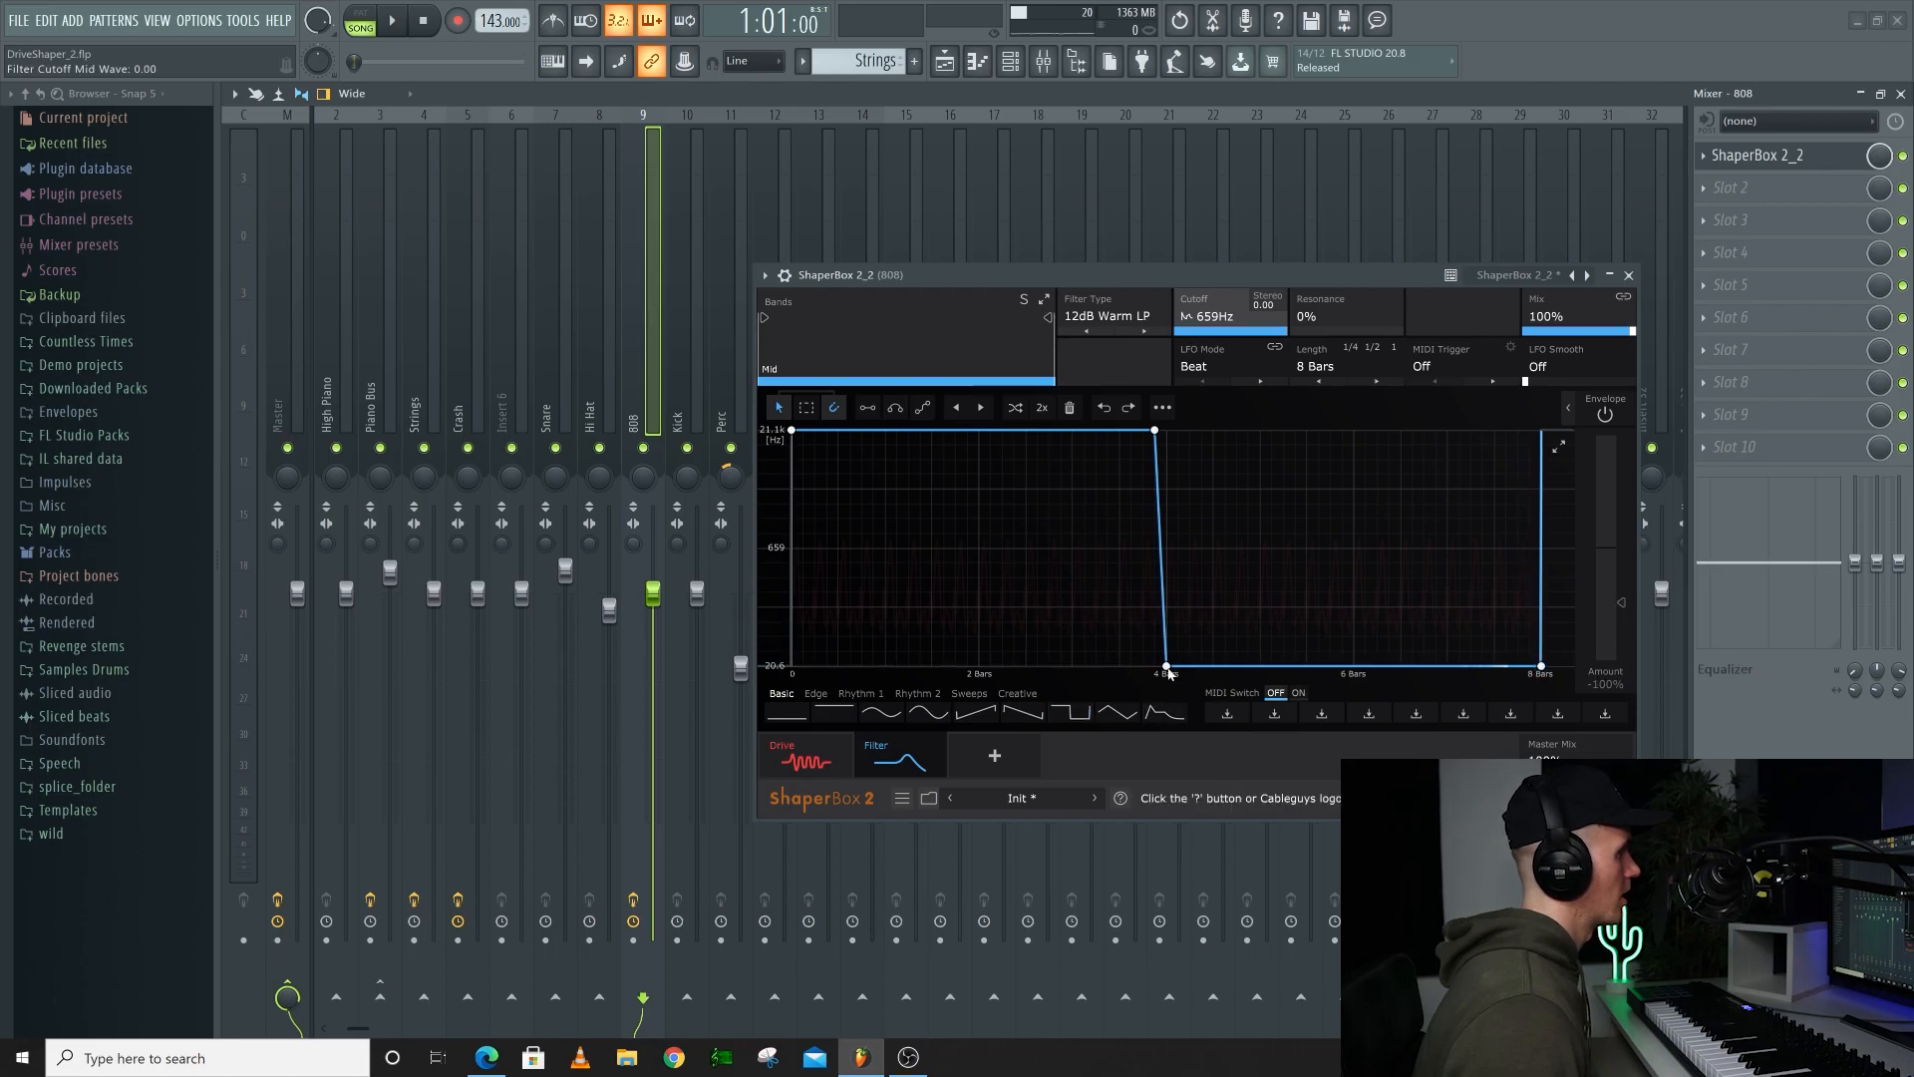
drag(1236, 665, 1541, 519)
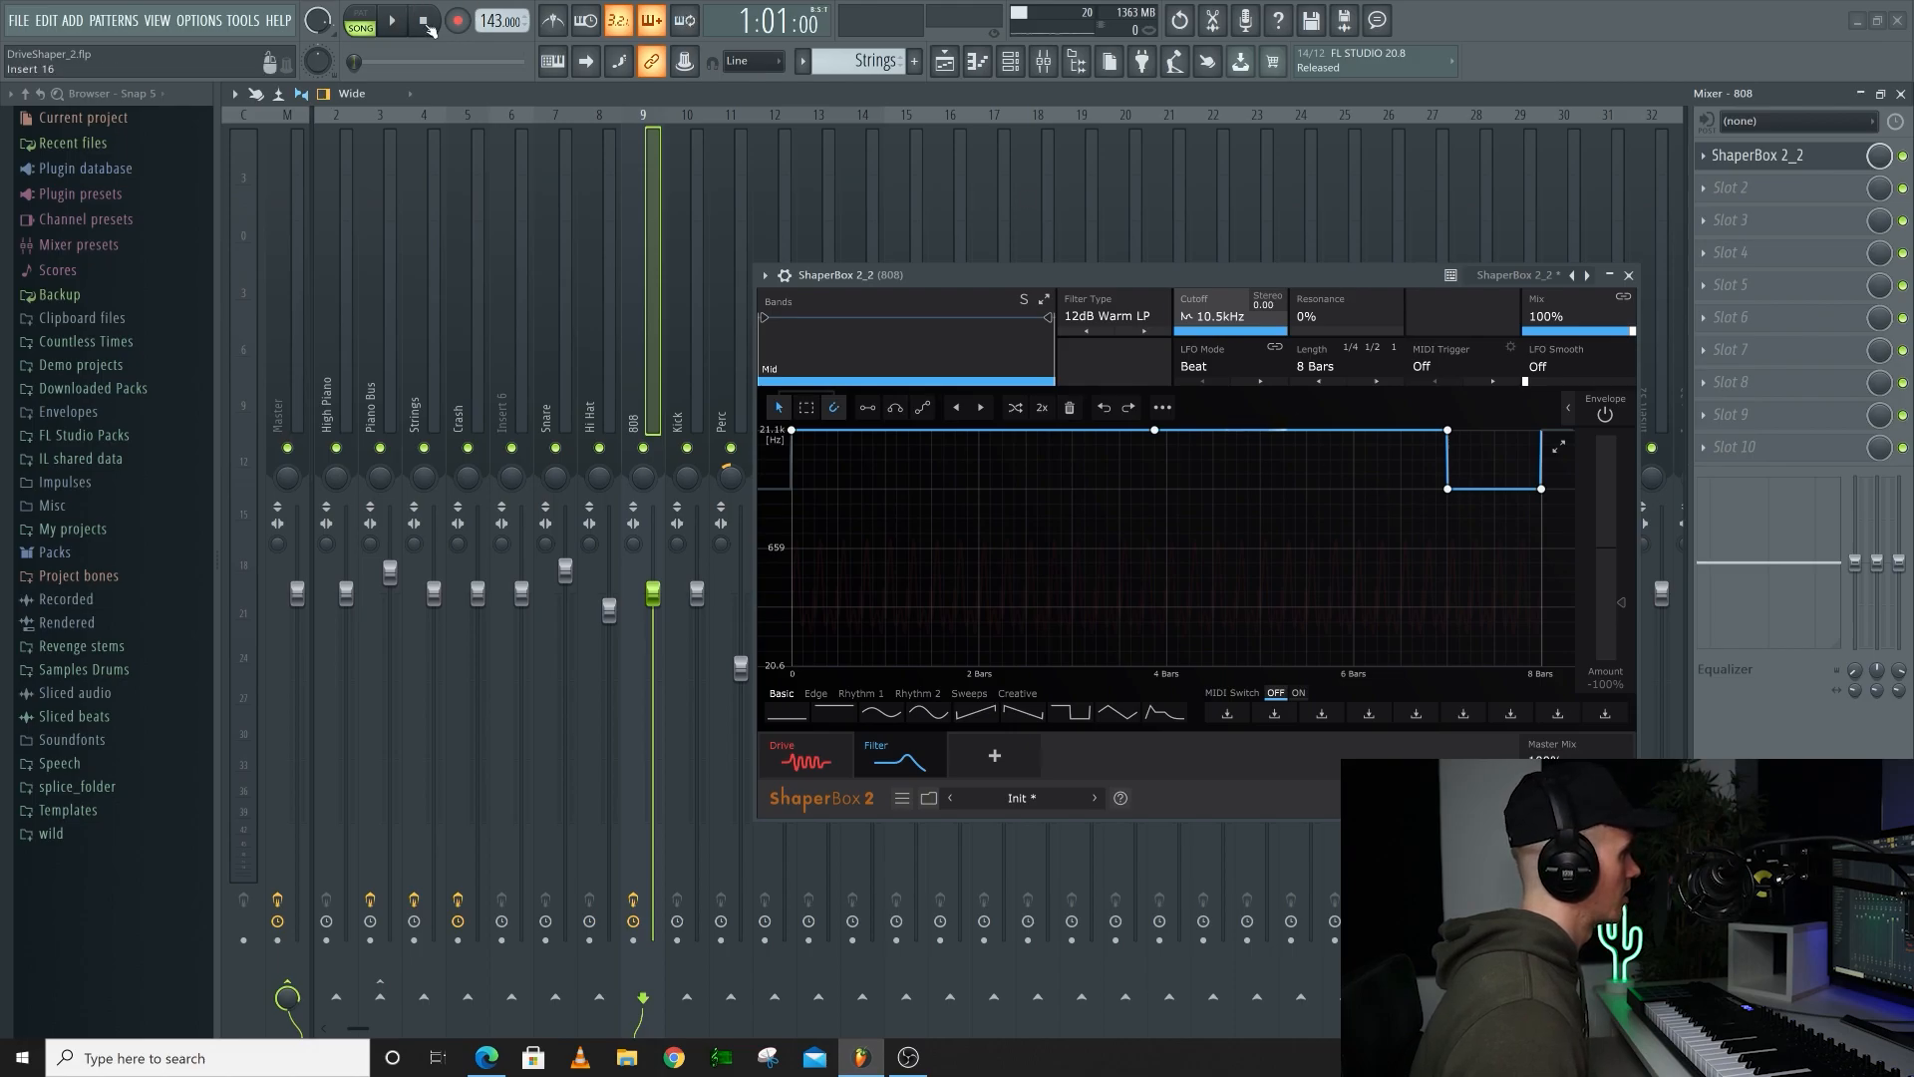
key(space)
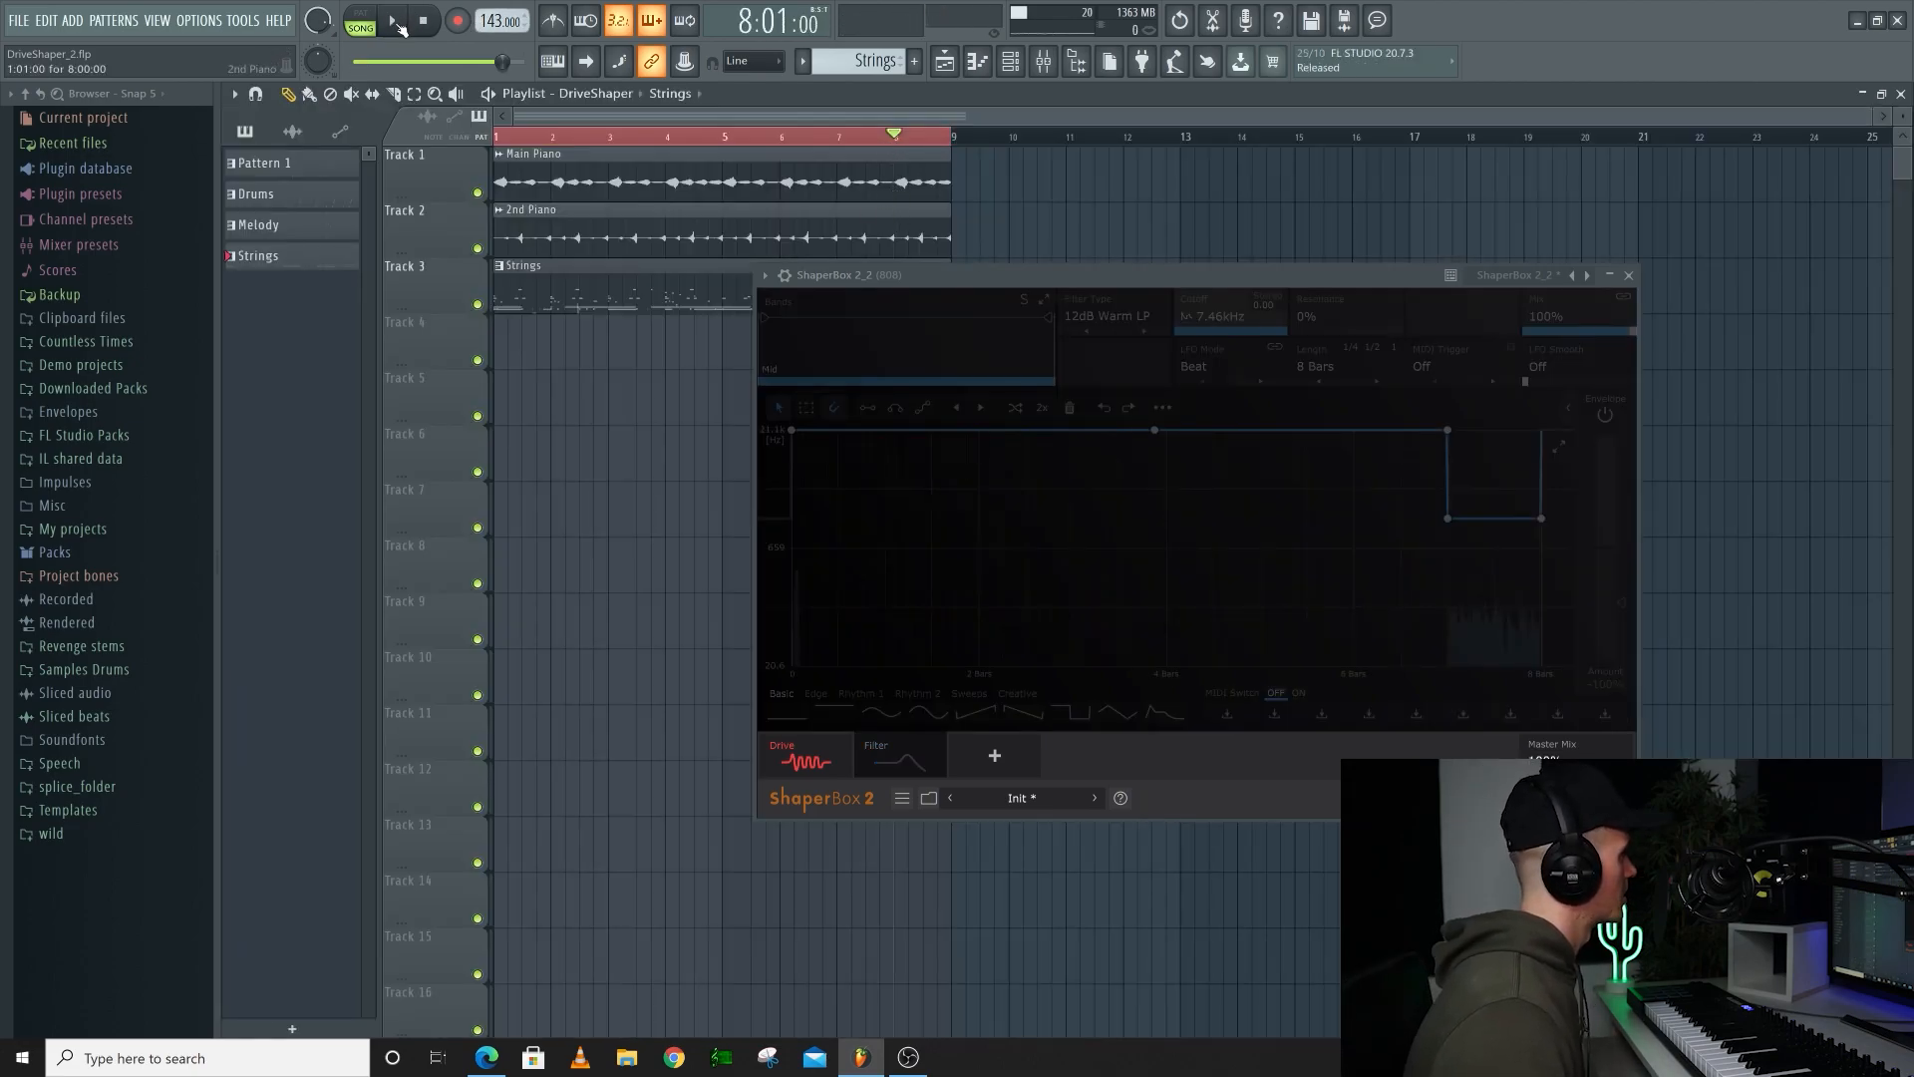
Play the last bar of the loop with the Filter shaper bypassed and enabled to compare the 808
click(396, 24)
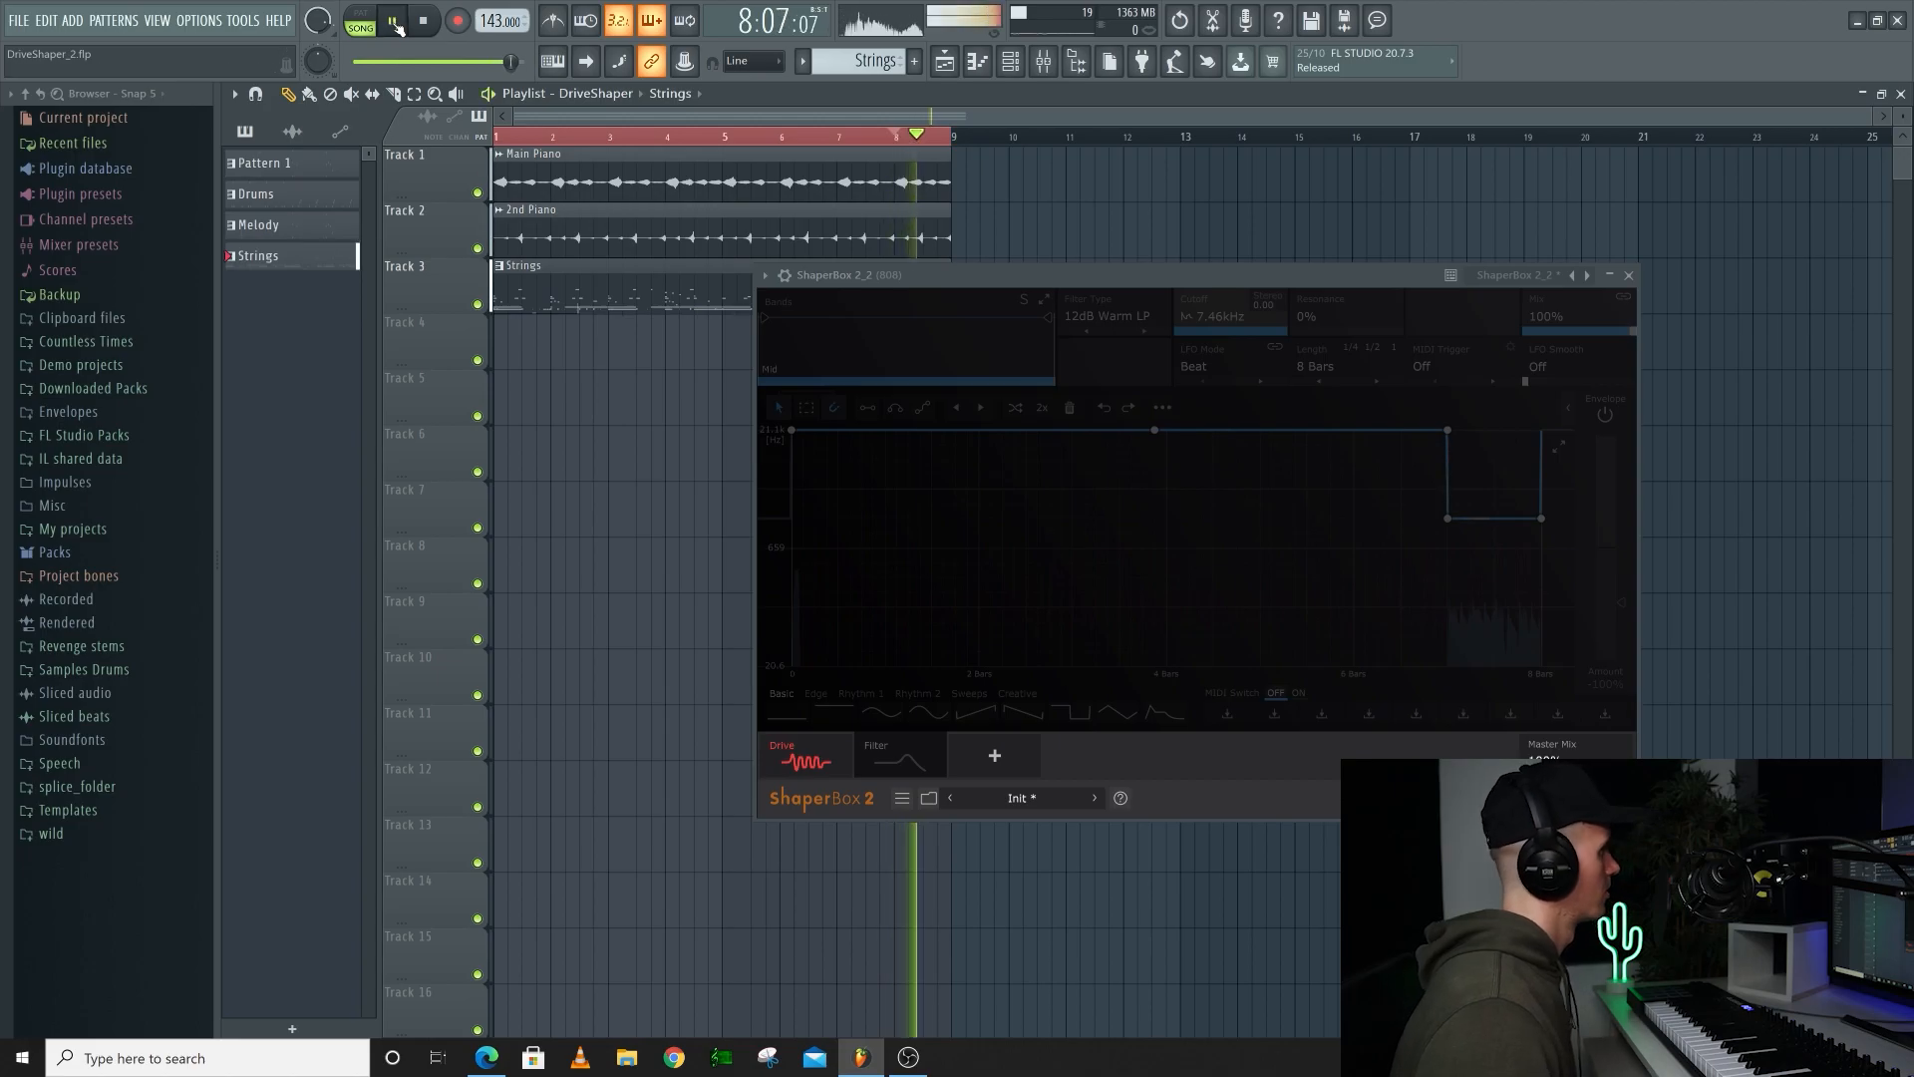
click(396, 22)
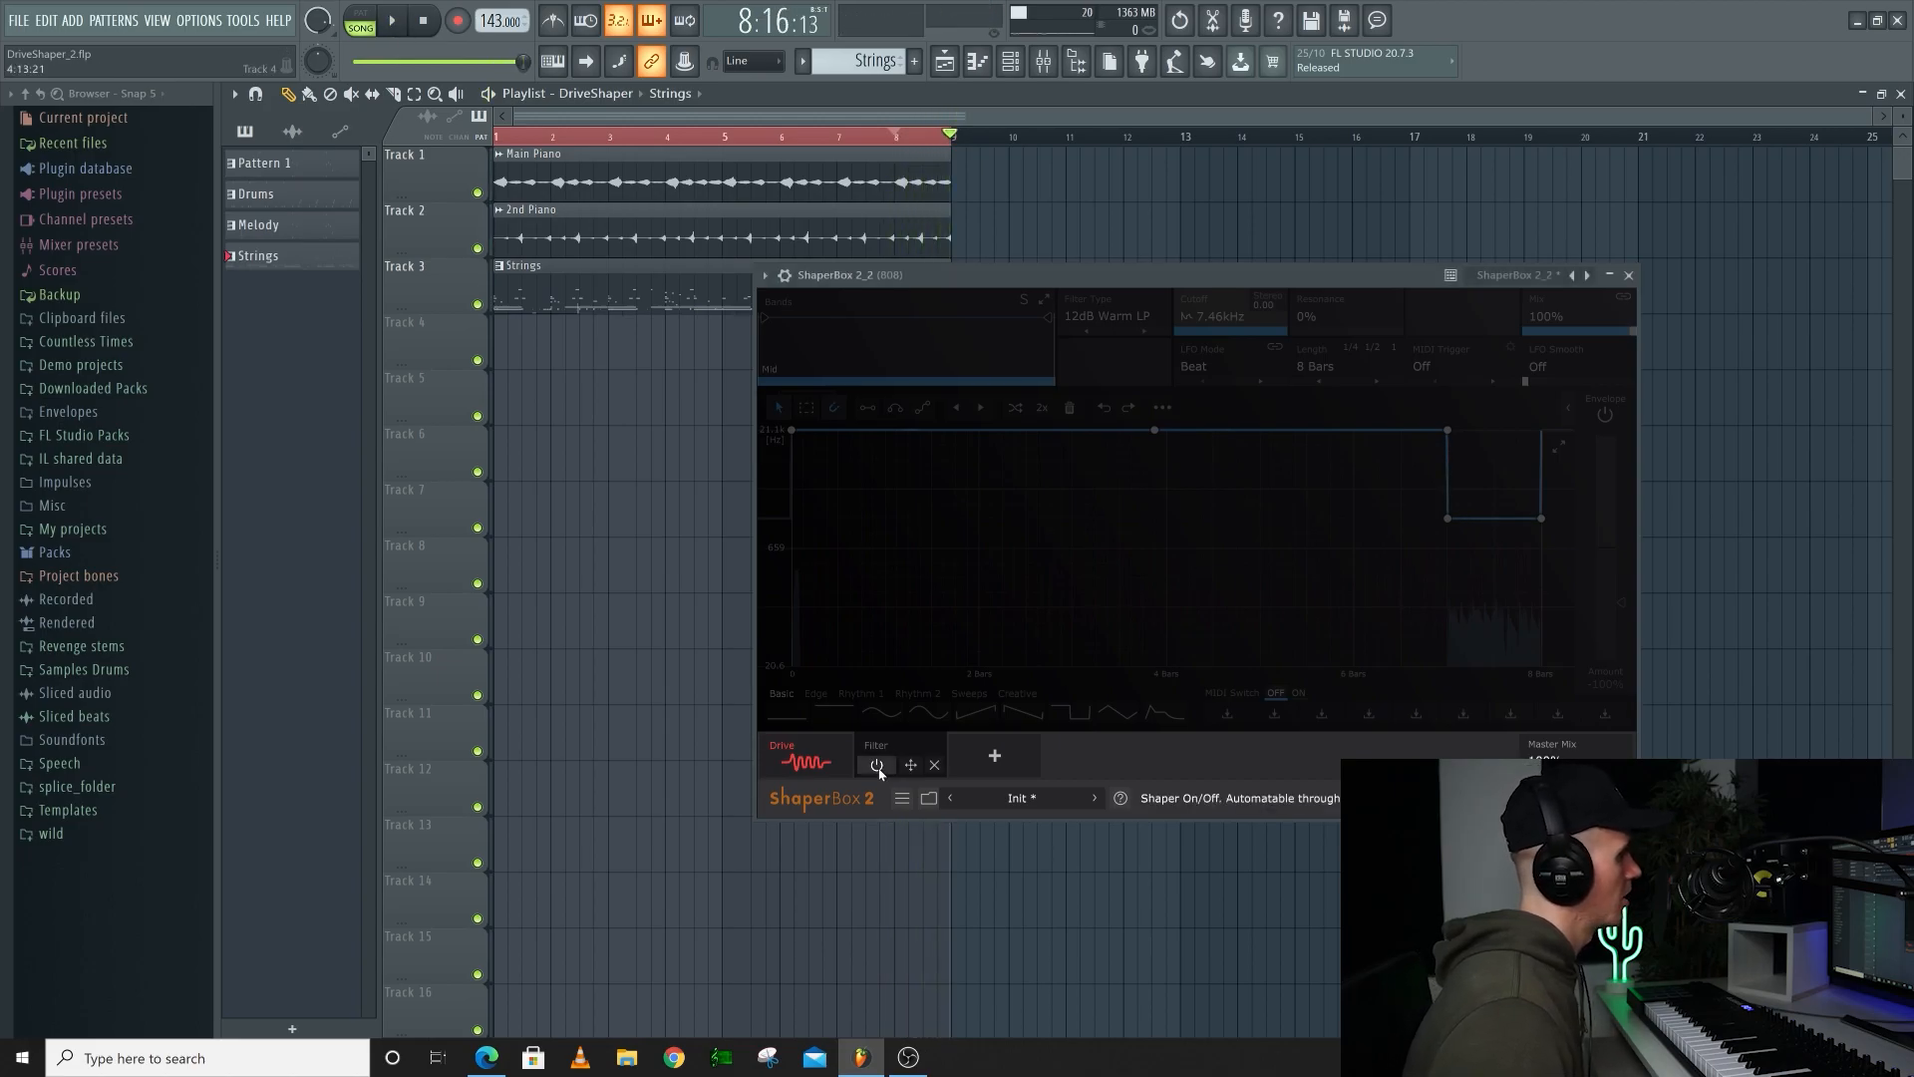
click(877, 765)
click(399, 24)
click(396, 22)
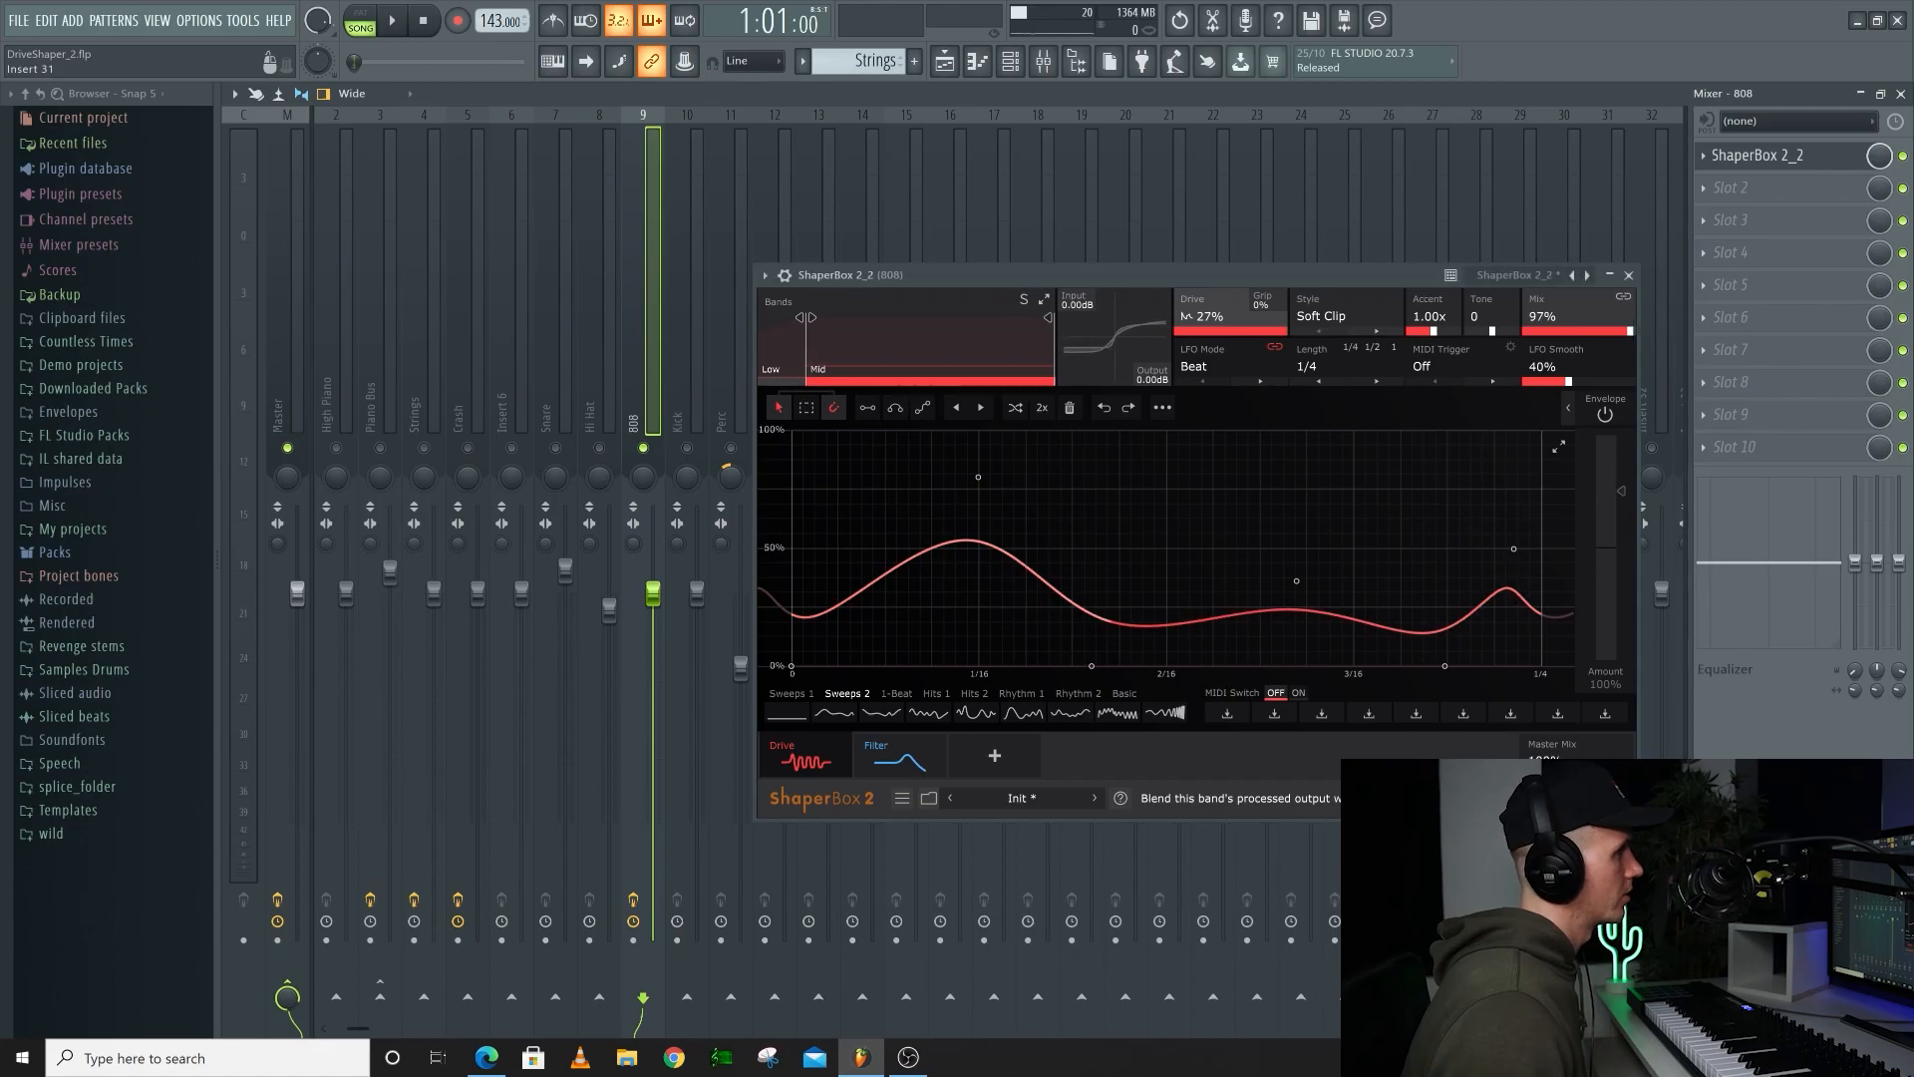
Set the Drive shaper's mix to 85% and compare the soloed 808 with ShaperBox 2 bypassed and enabled
drag(1597, 330, 1620, 330)
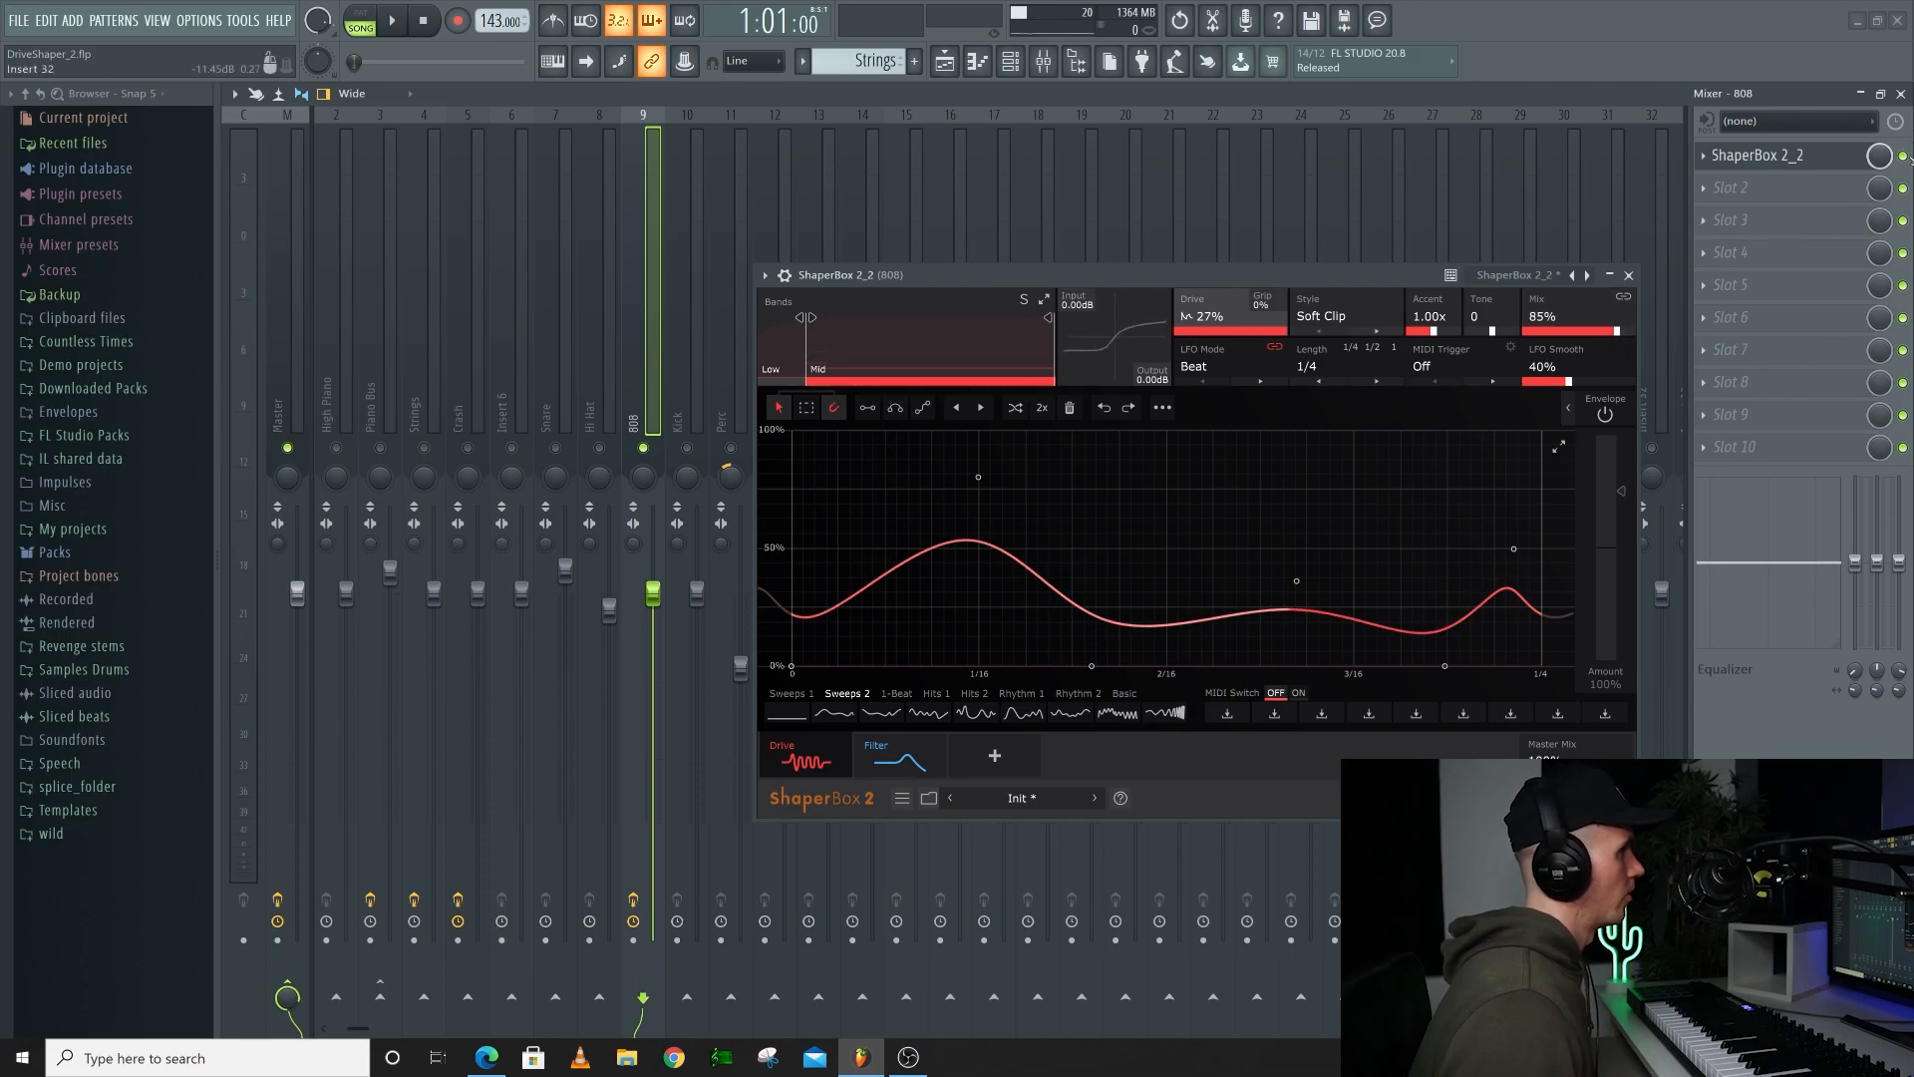
click(411, 20)
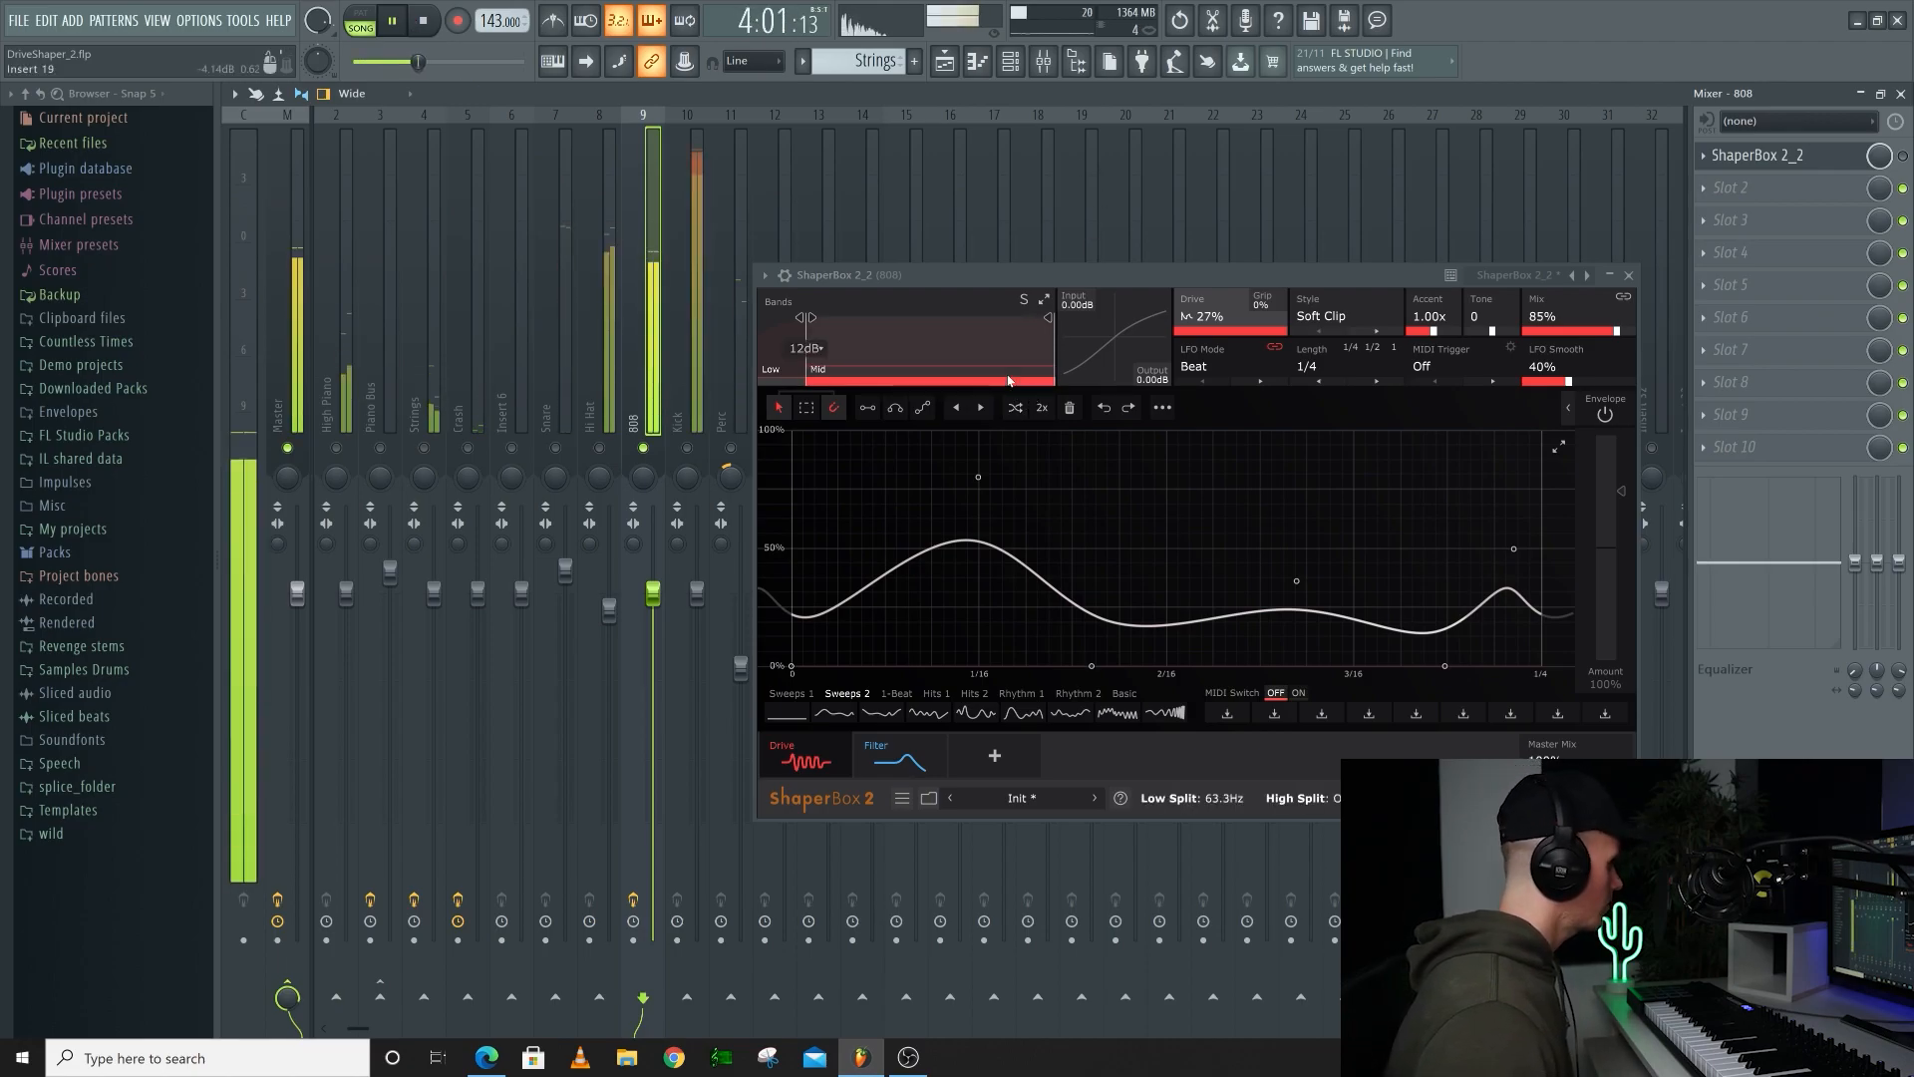
click(432, 22)
click(392, 22)
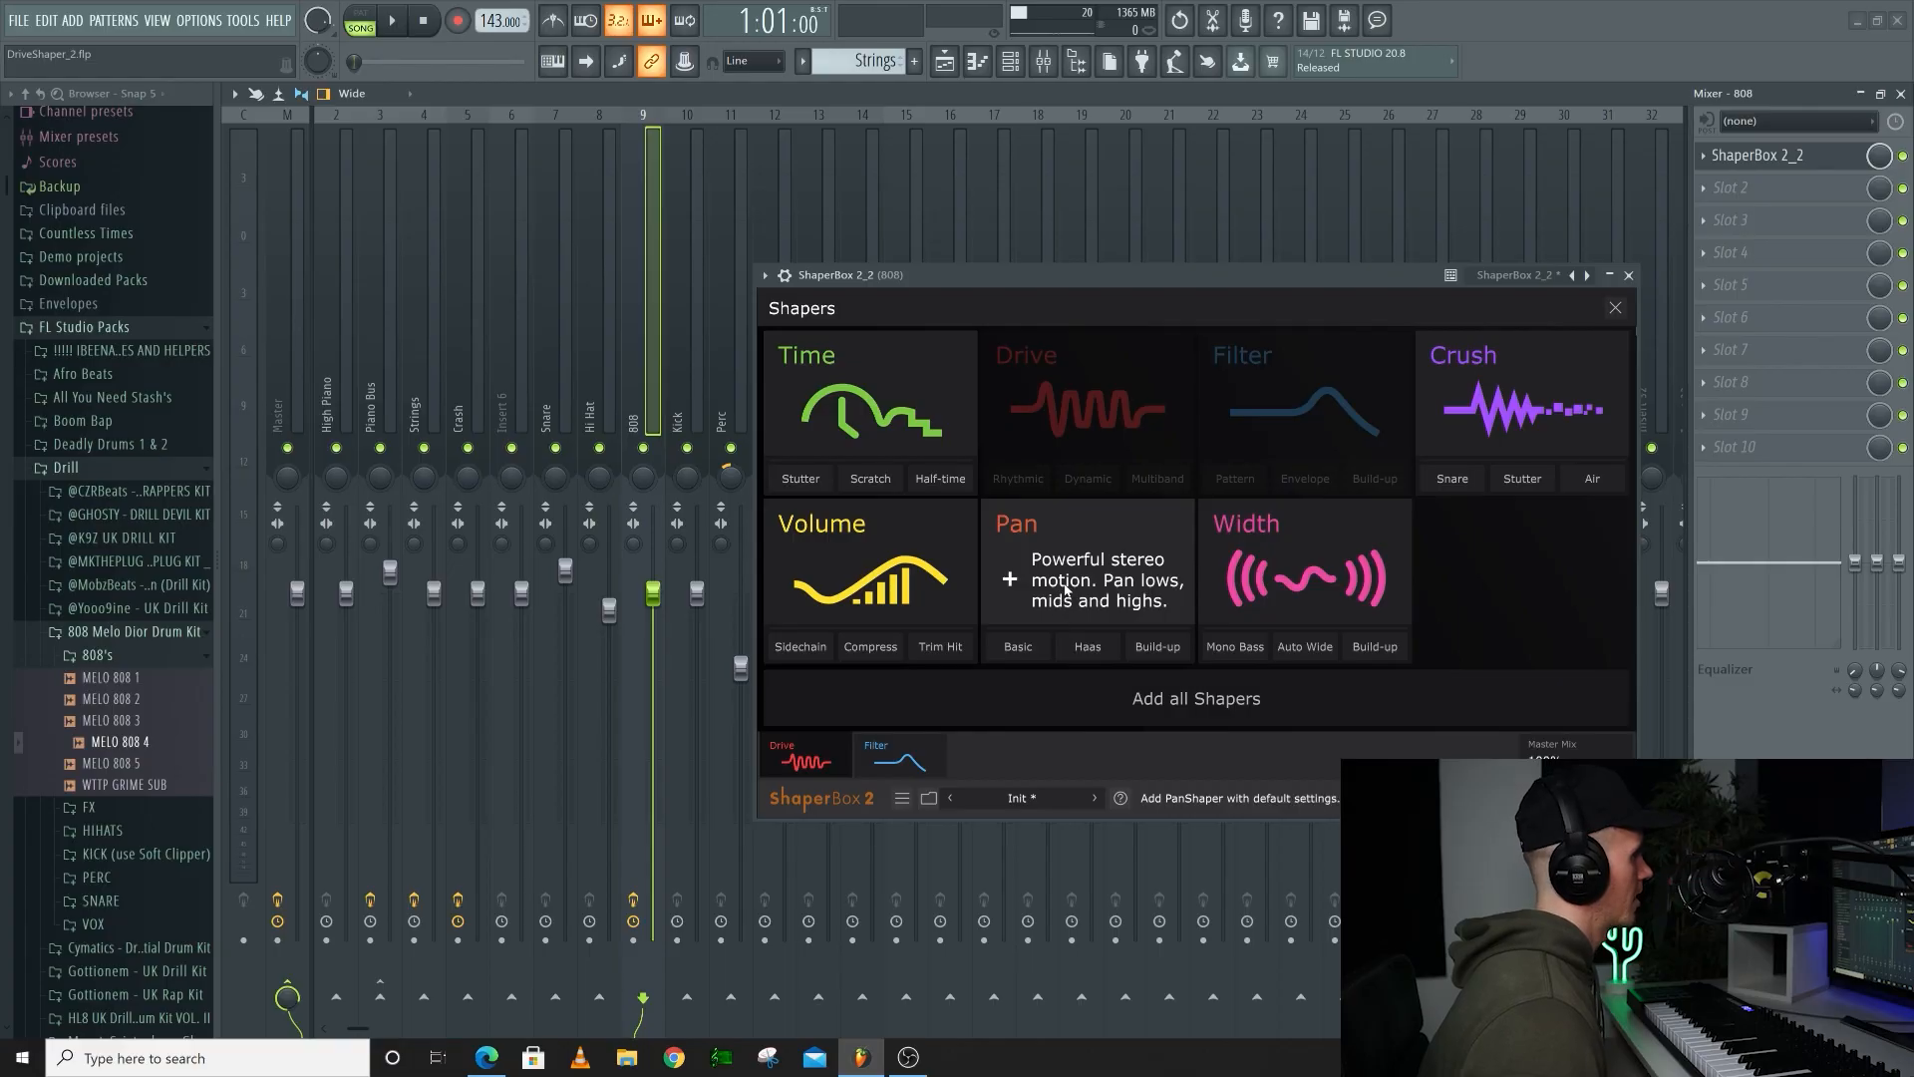
Add the Pan shaper with an 8 Bars LFO length and swing the pan fully left and right within the last bar
click(1066, 588)
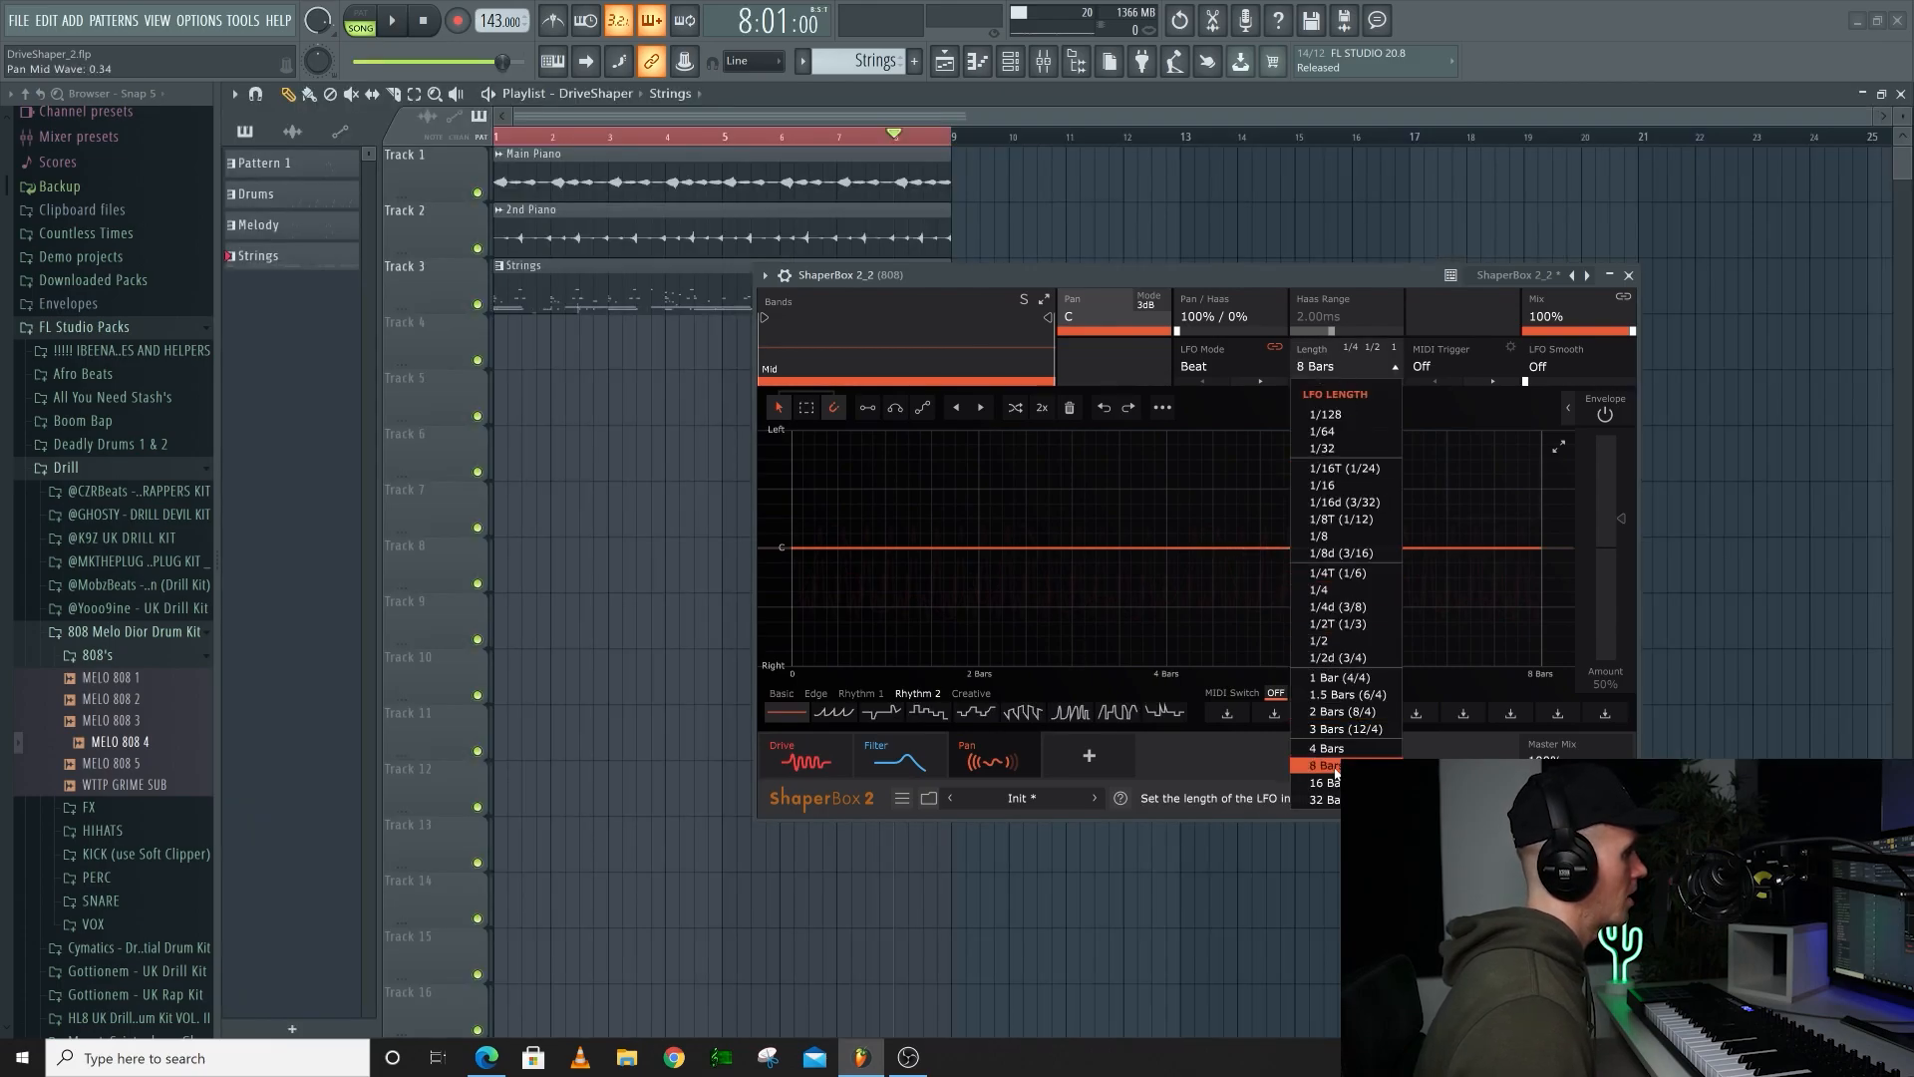
click(1330, 765)
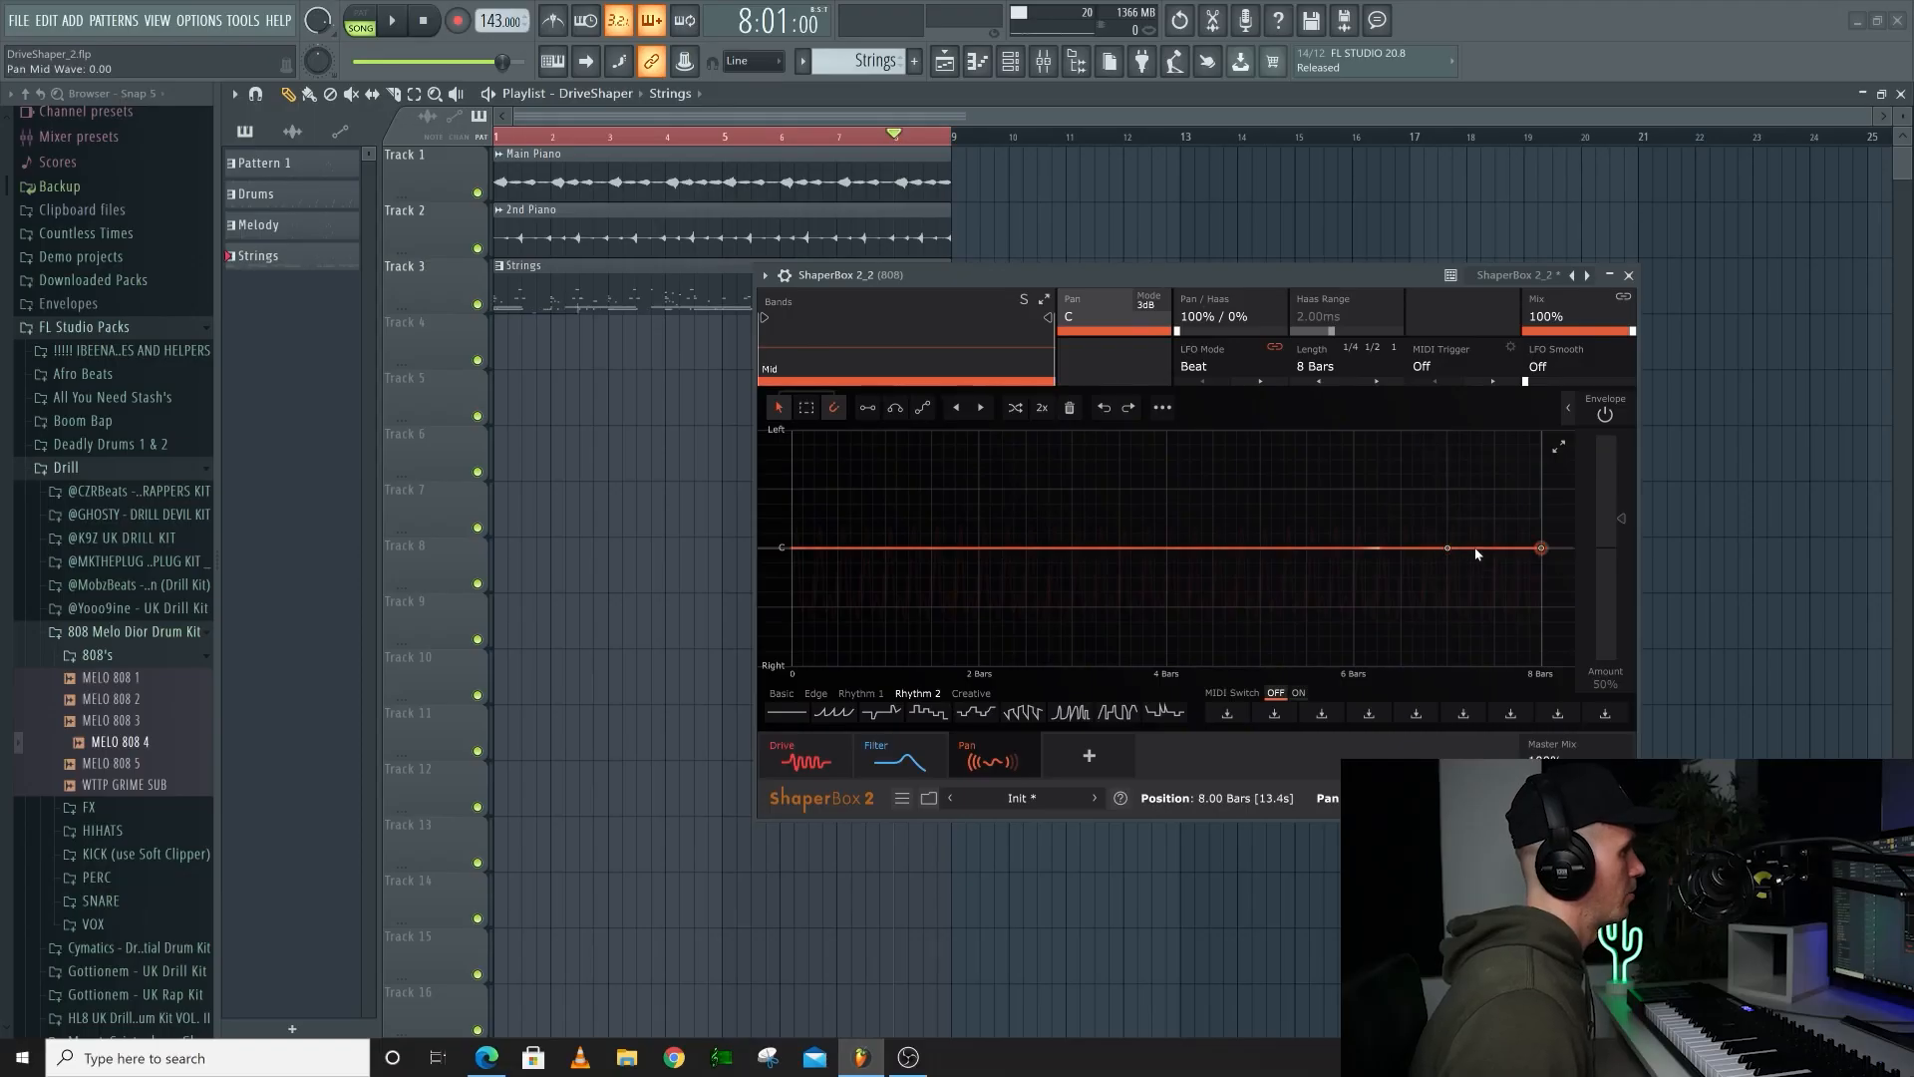
drag(1494, 547, 1493, 429)
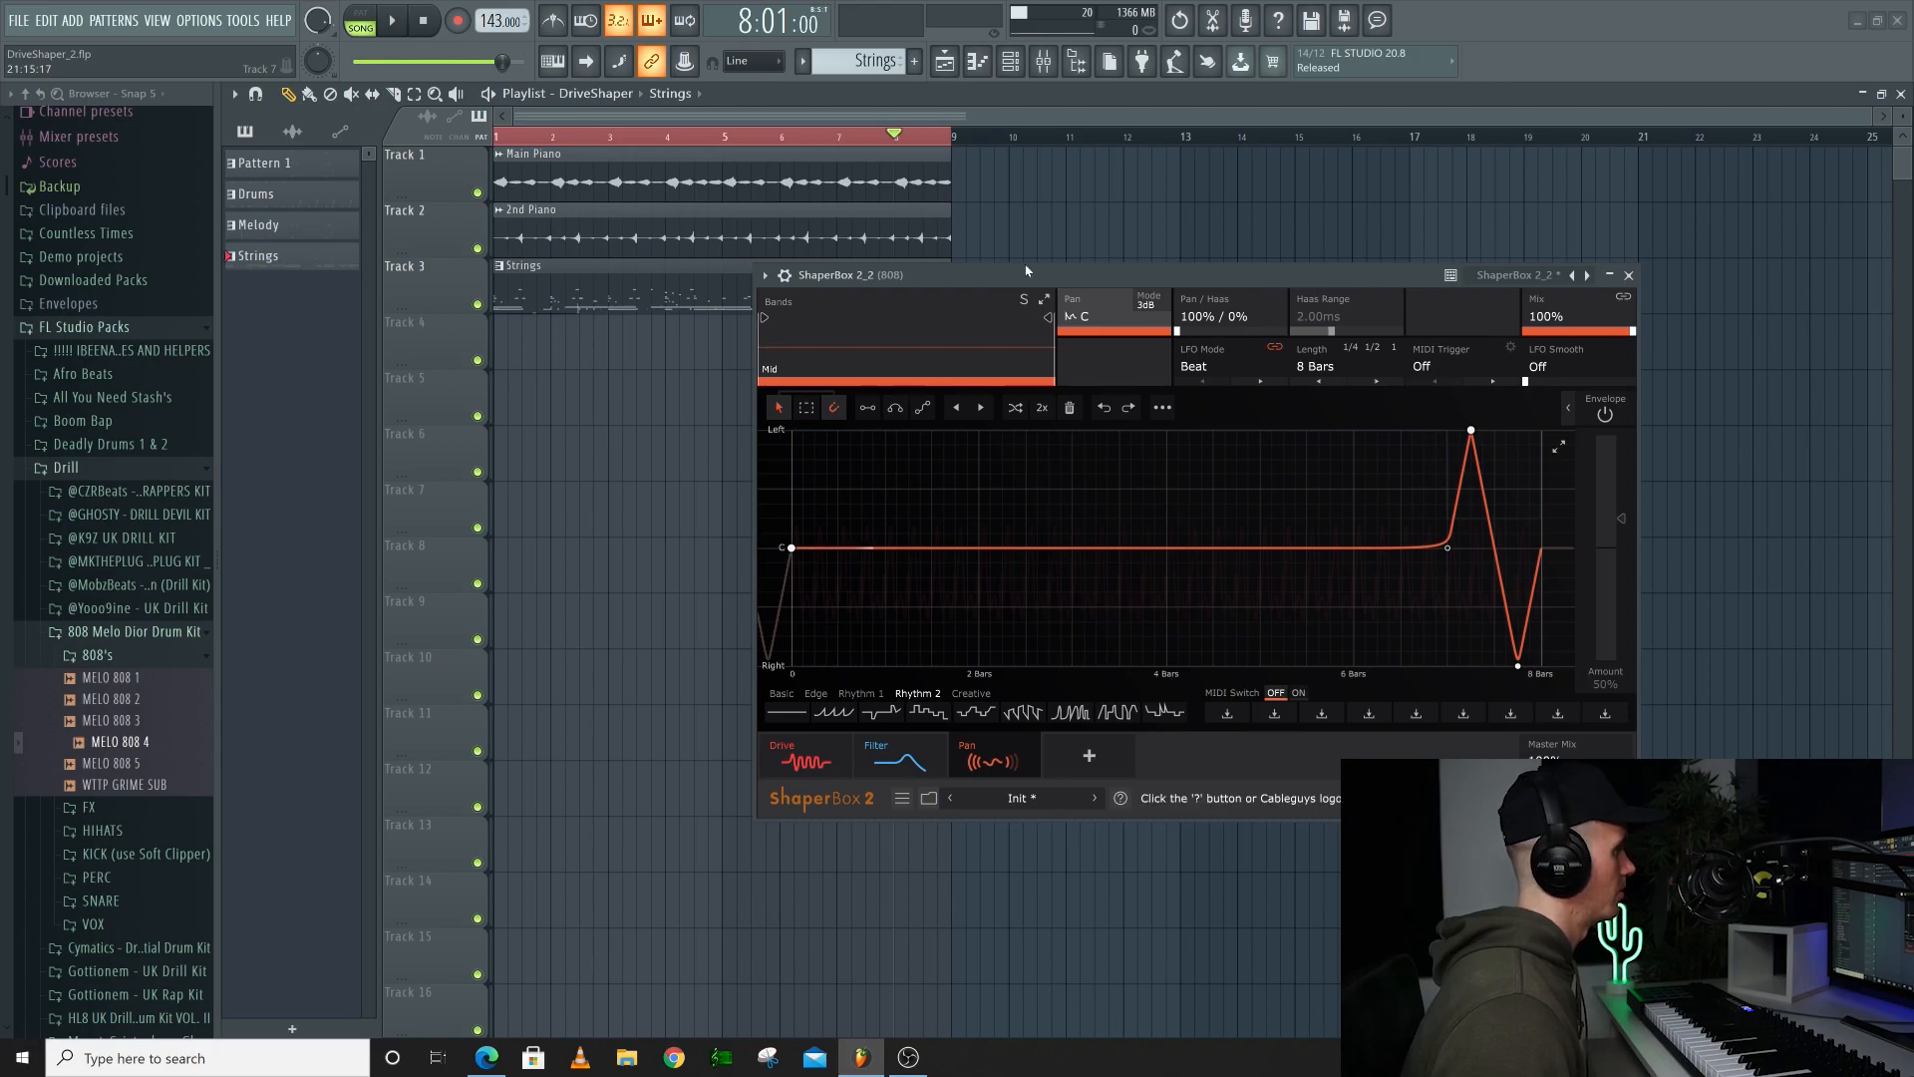
click(411, 23)
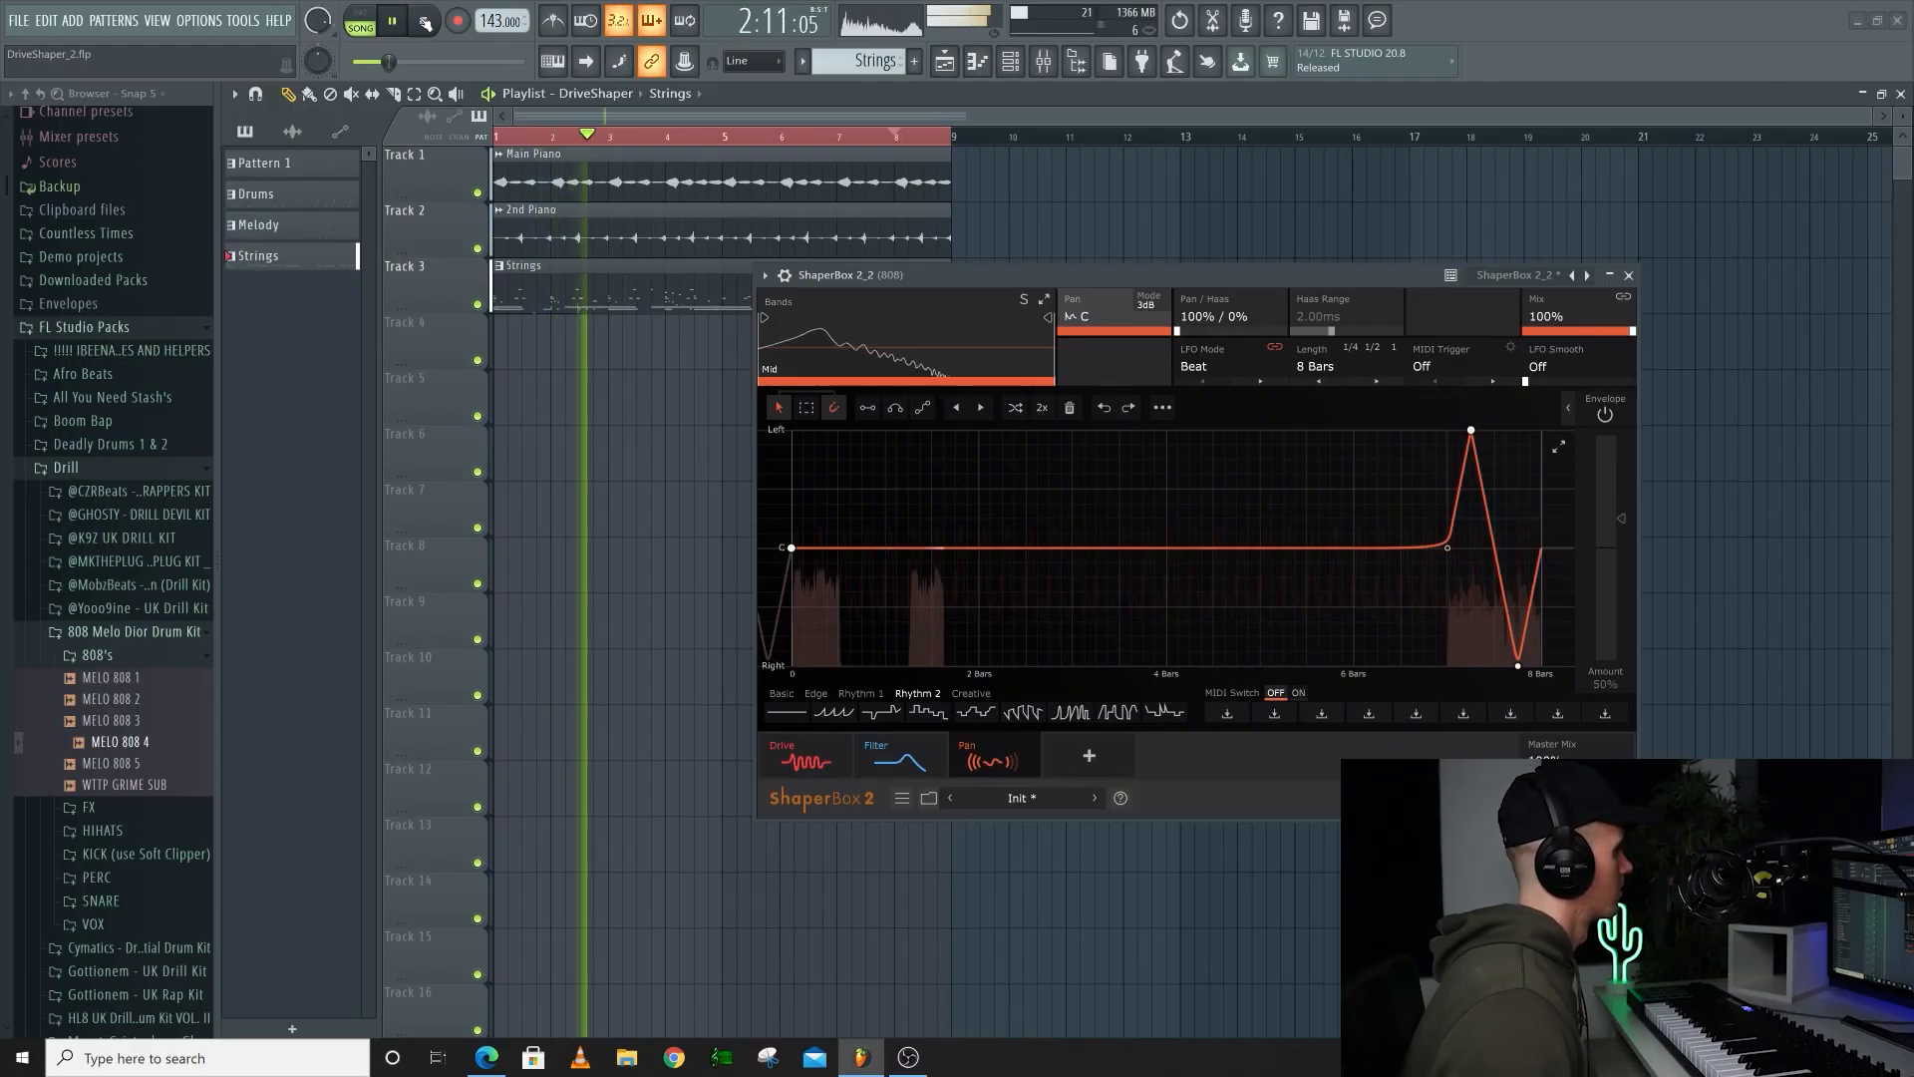
click(426, 22)
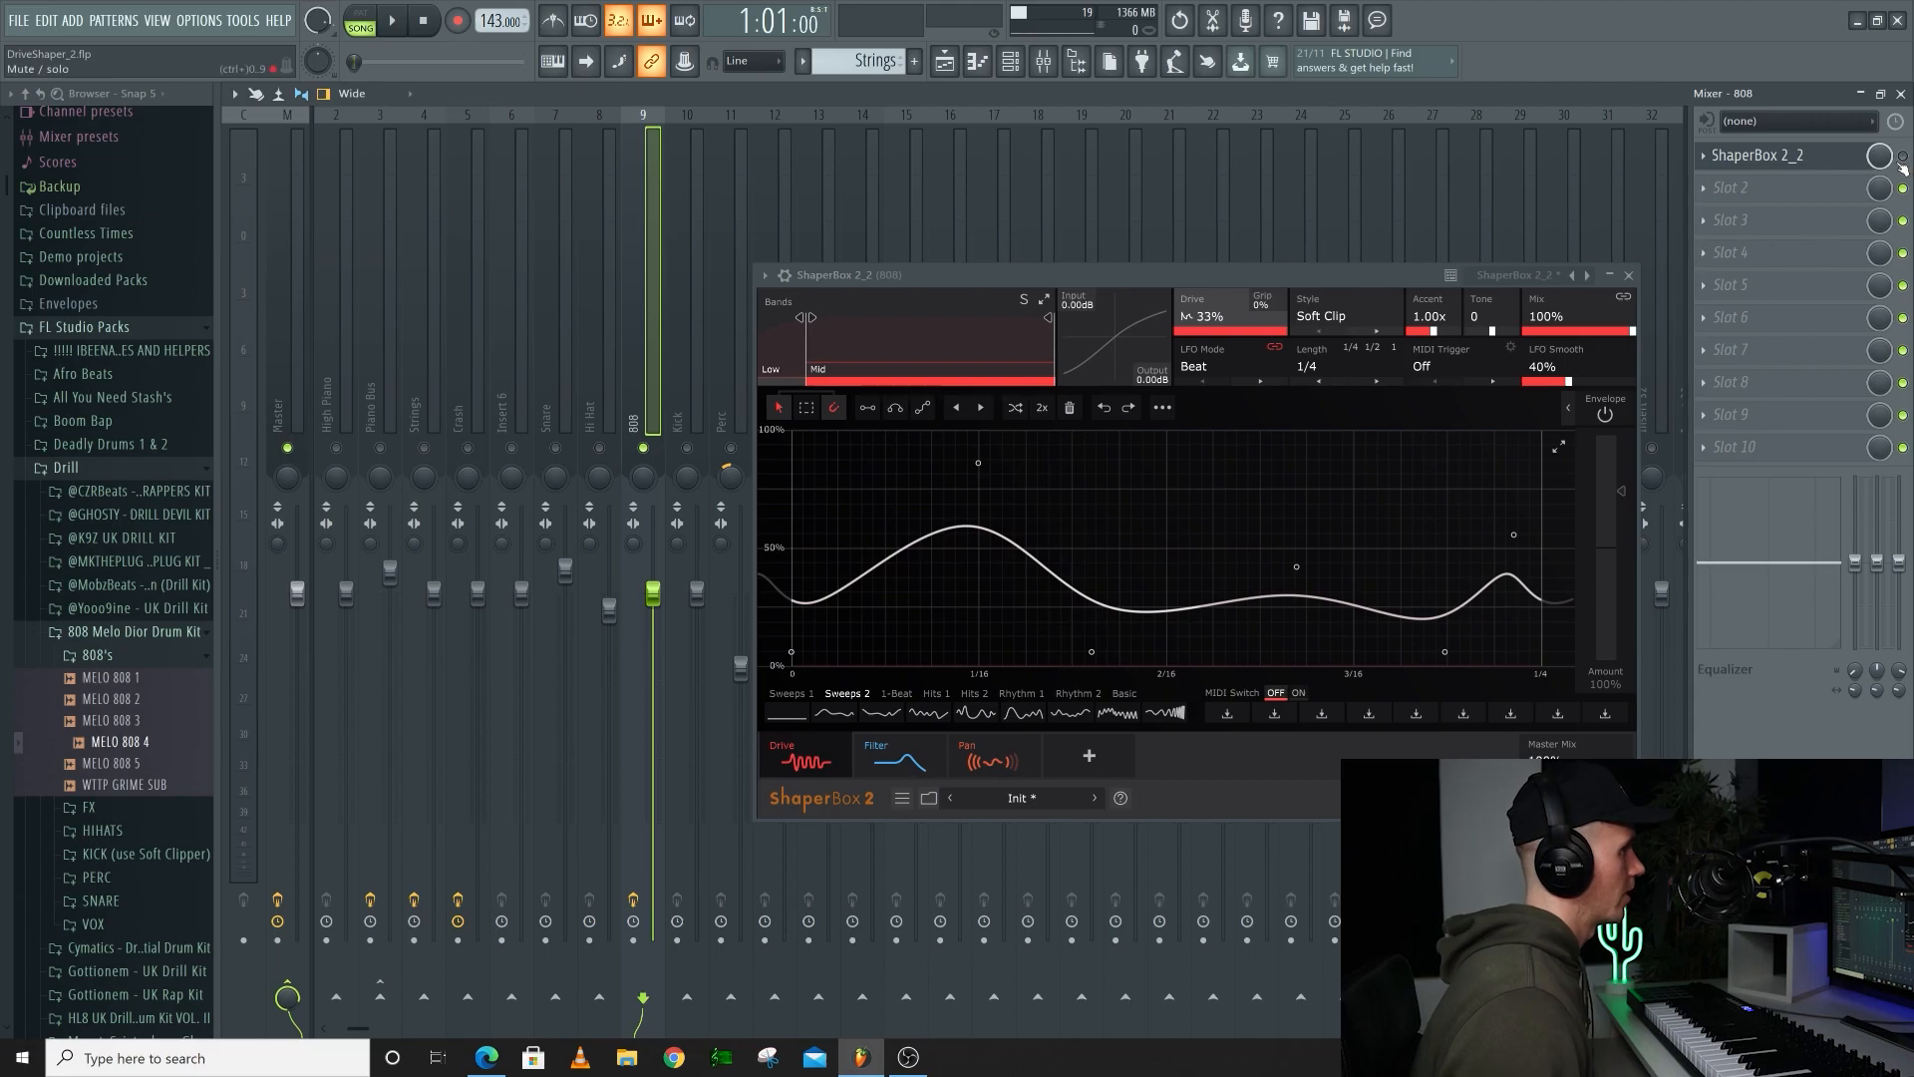
Play the soloed 808 with ShaperBox 2 bypassed and re-enable the plugin to compare the sound
key(space)
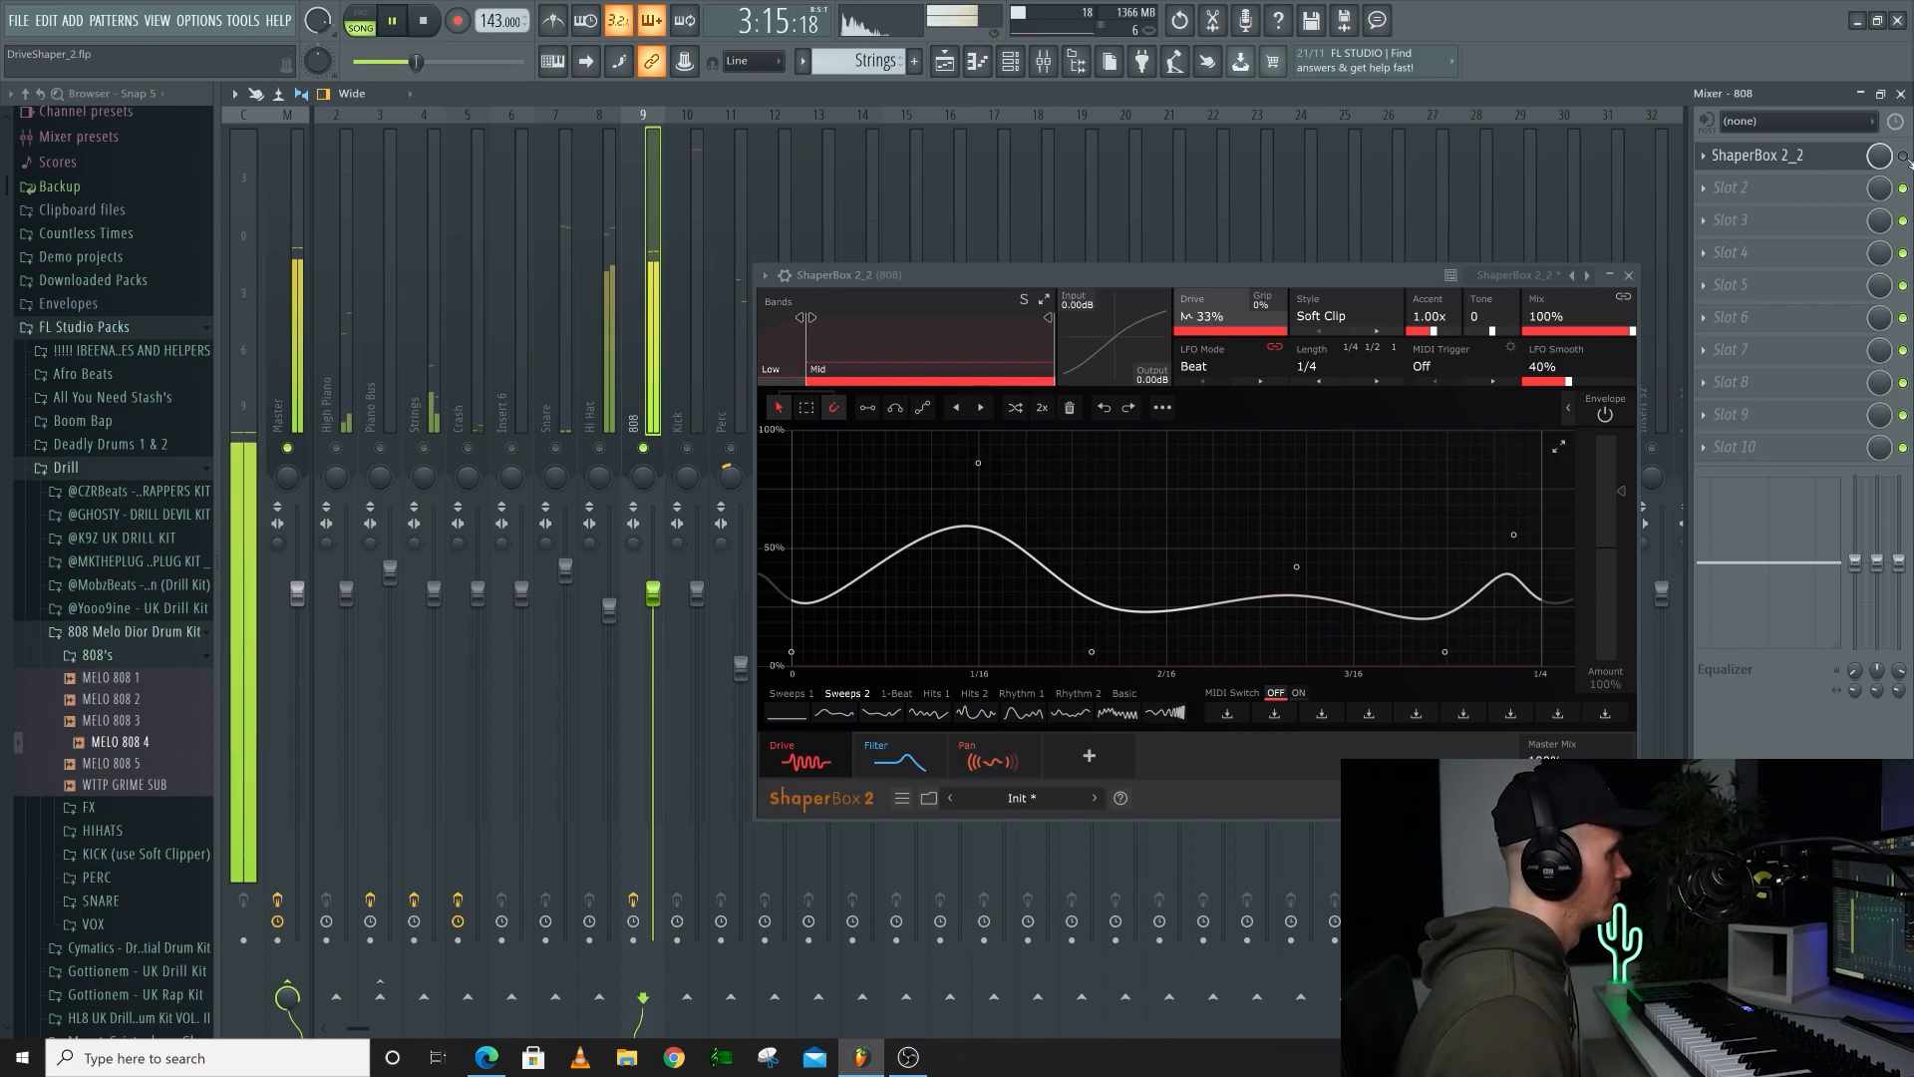
click(1905, 158)
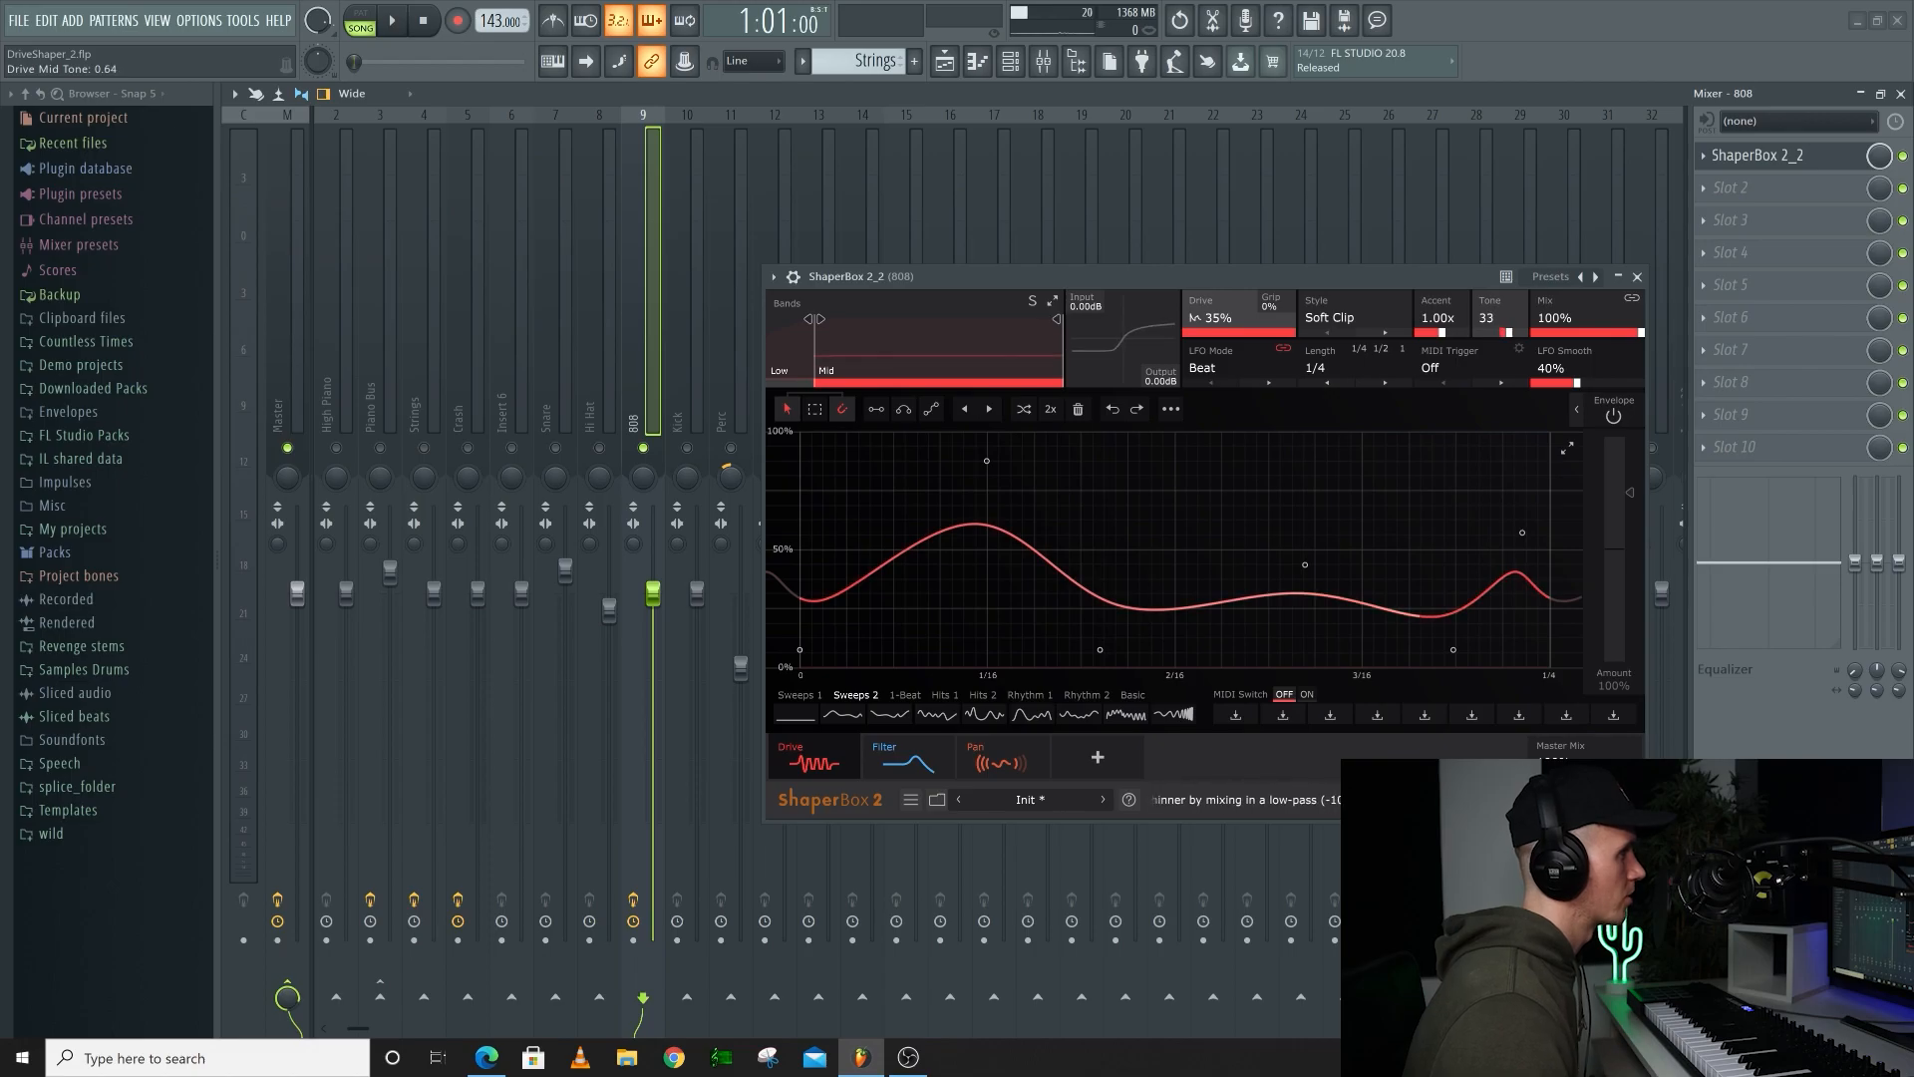
Set the Drive shaper's tone to 29 and unsolo the 808 to hear it in the full beat
drag(1489, 318, 1488, 279)
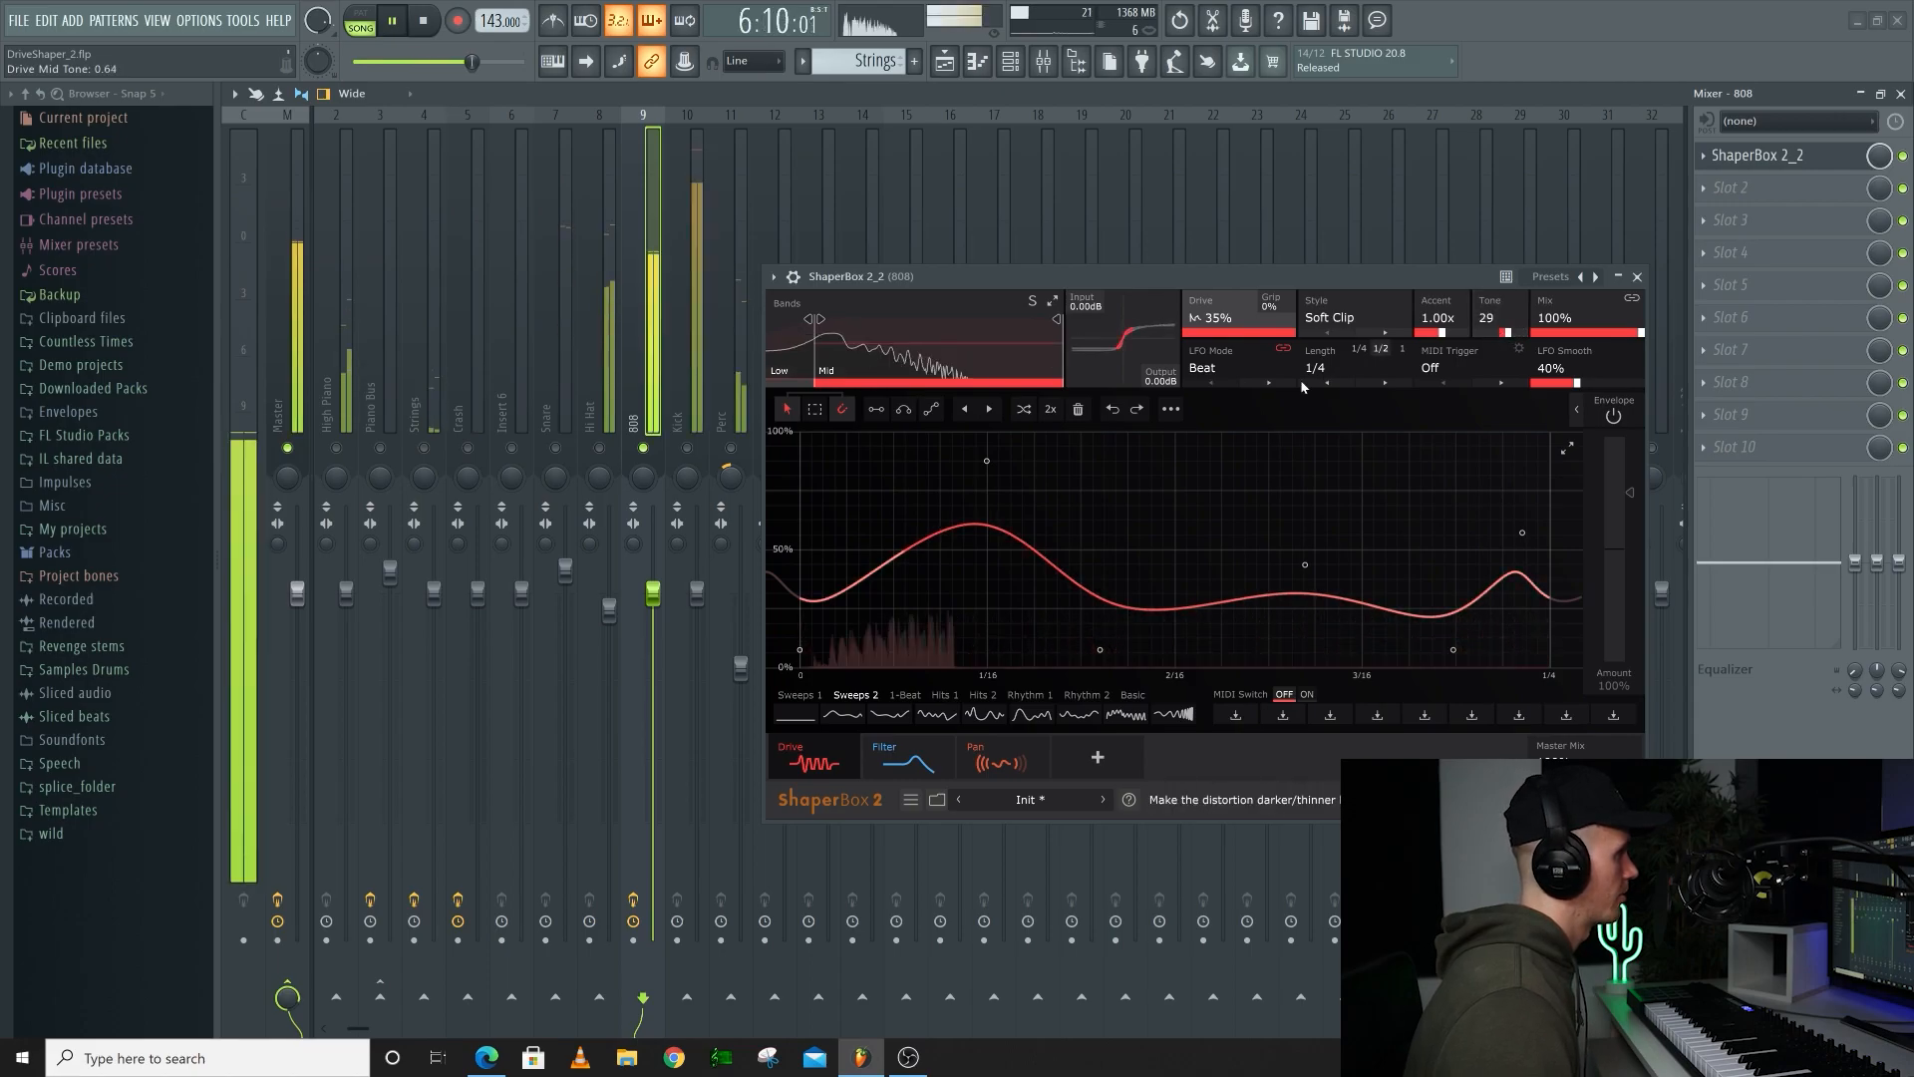
right_click(643, 449)
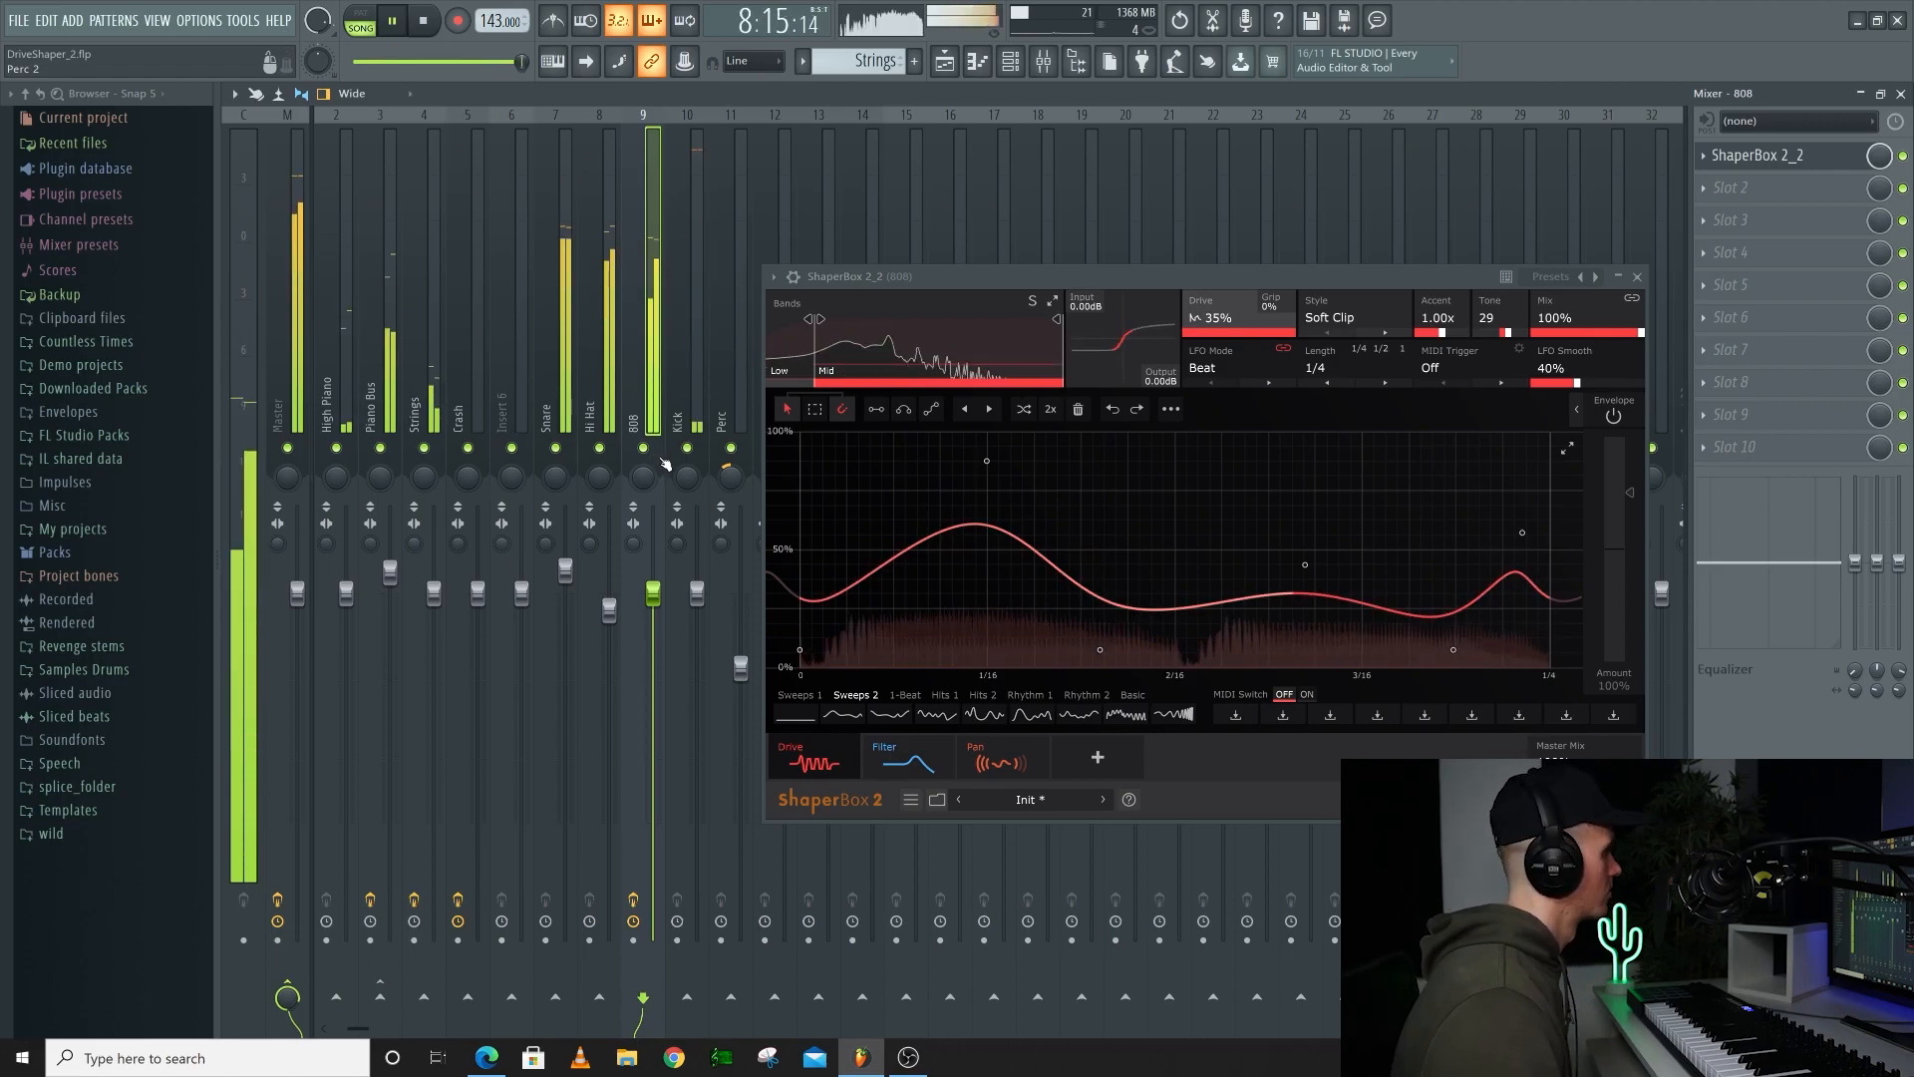
Stop the beat and examine the full song arrangement in the playlist during playback, from the intro to the section starting at bar 89
click(423, 28)
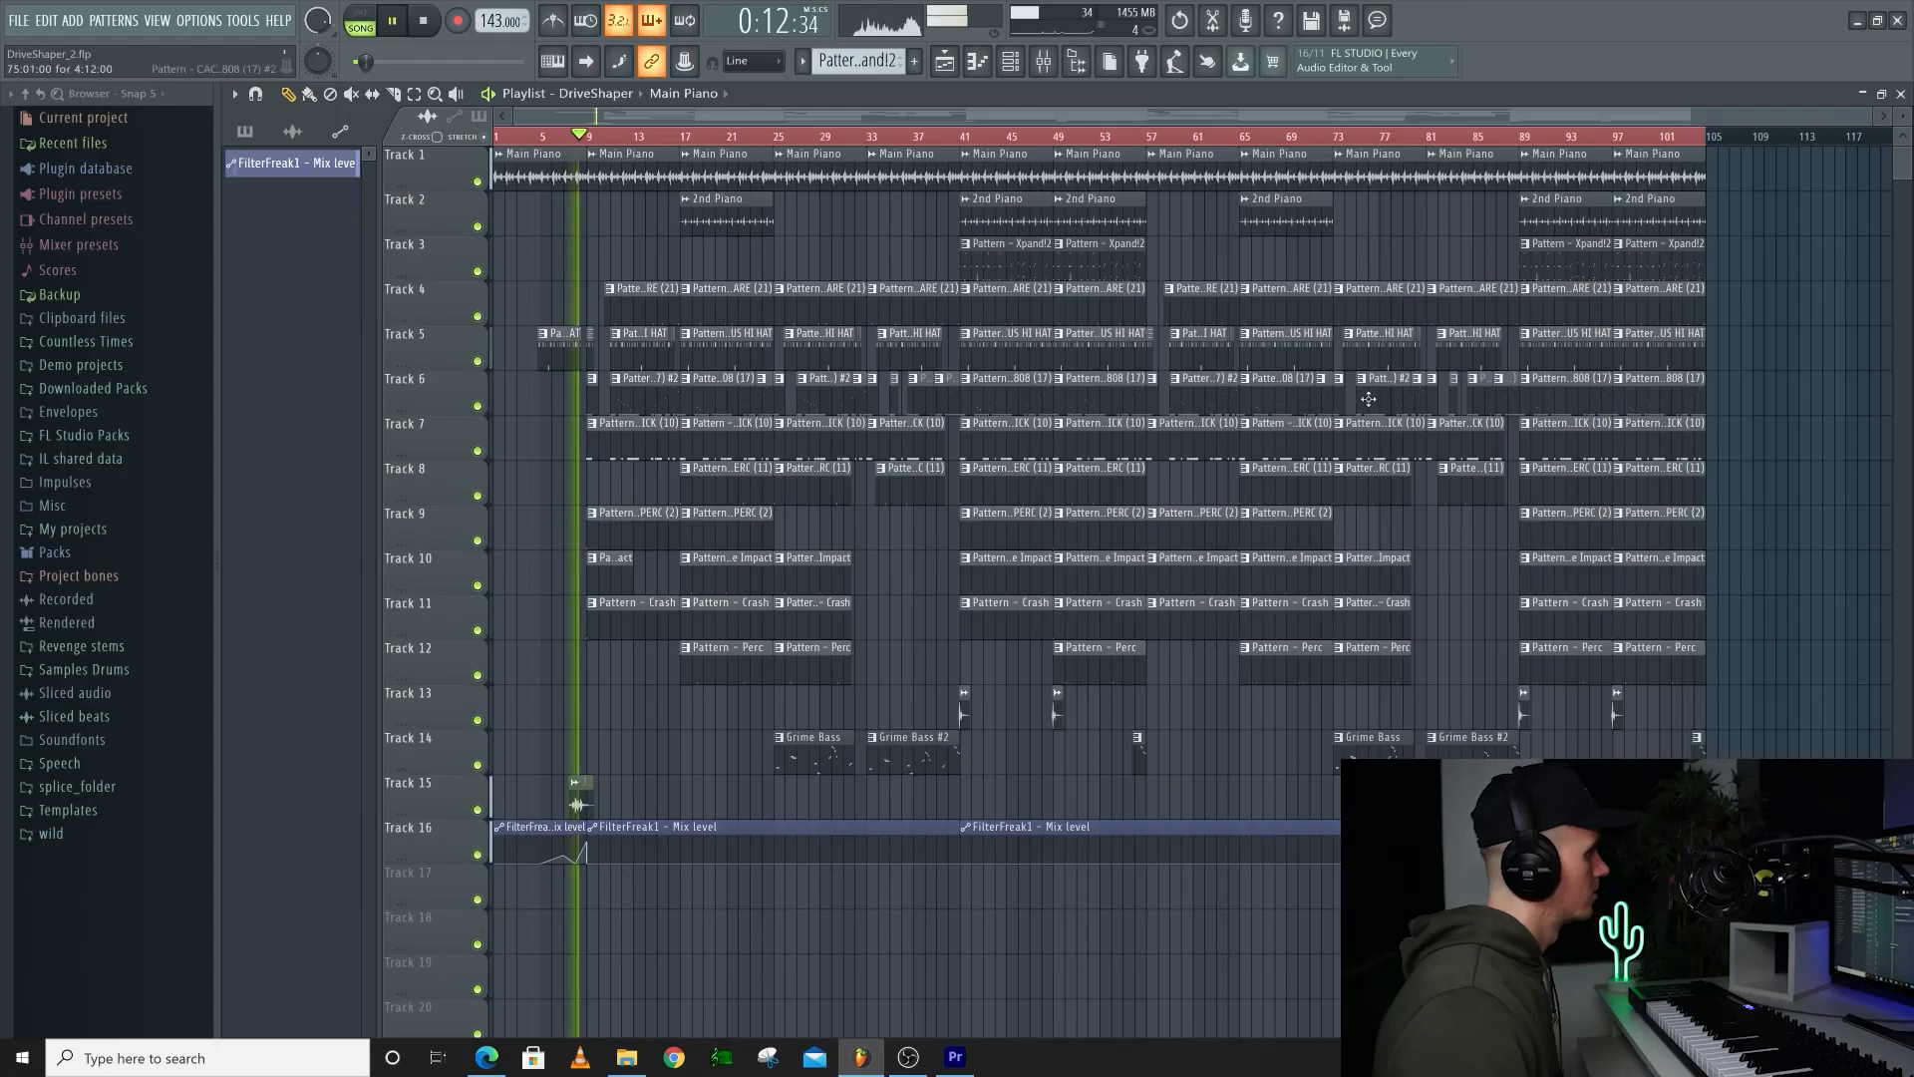
scroll(572, 500, up, 3)
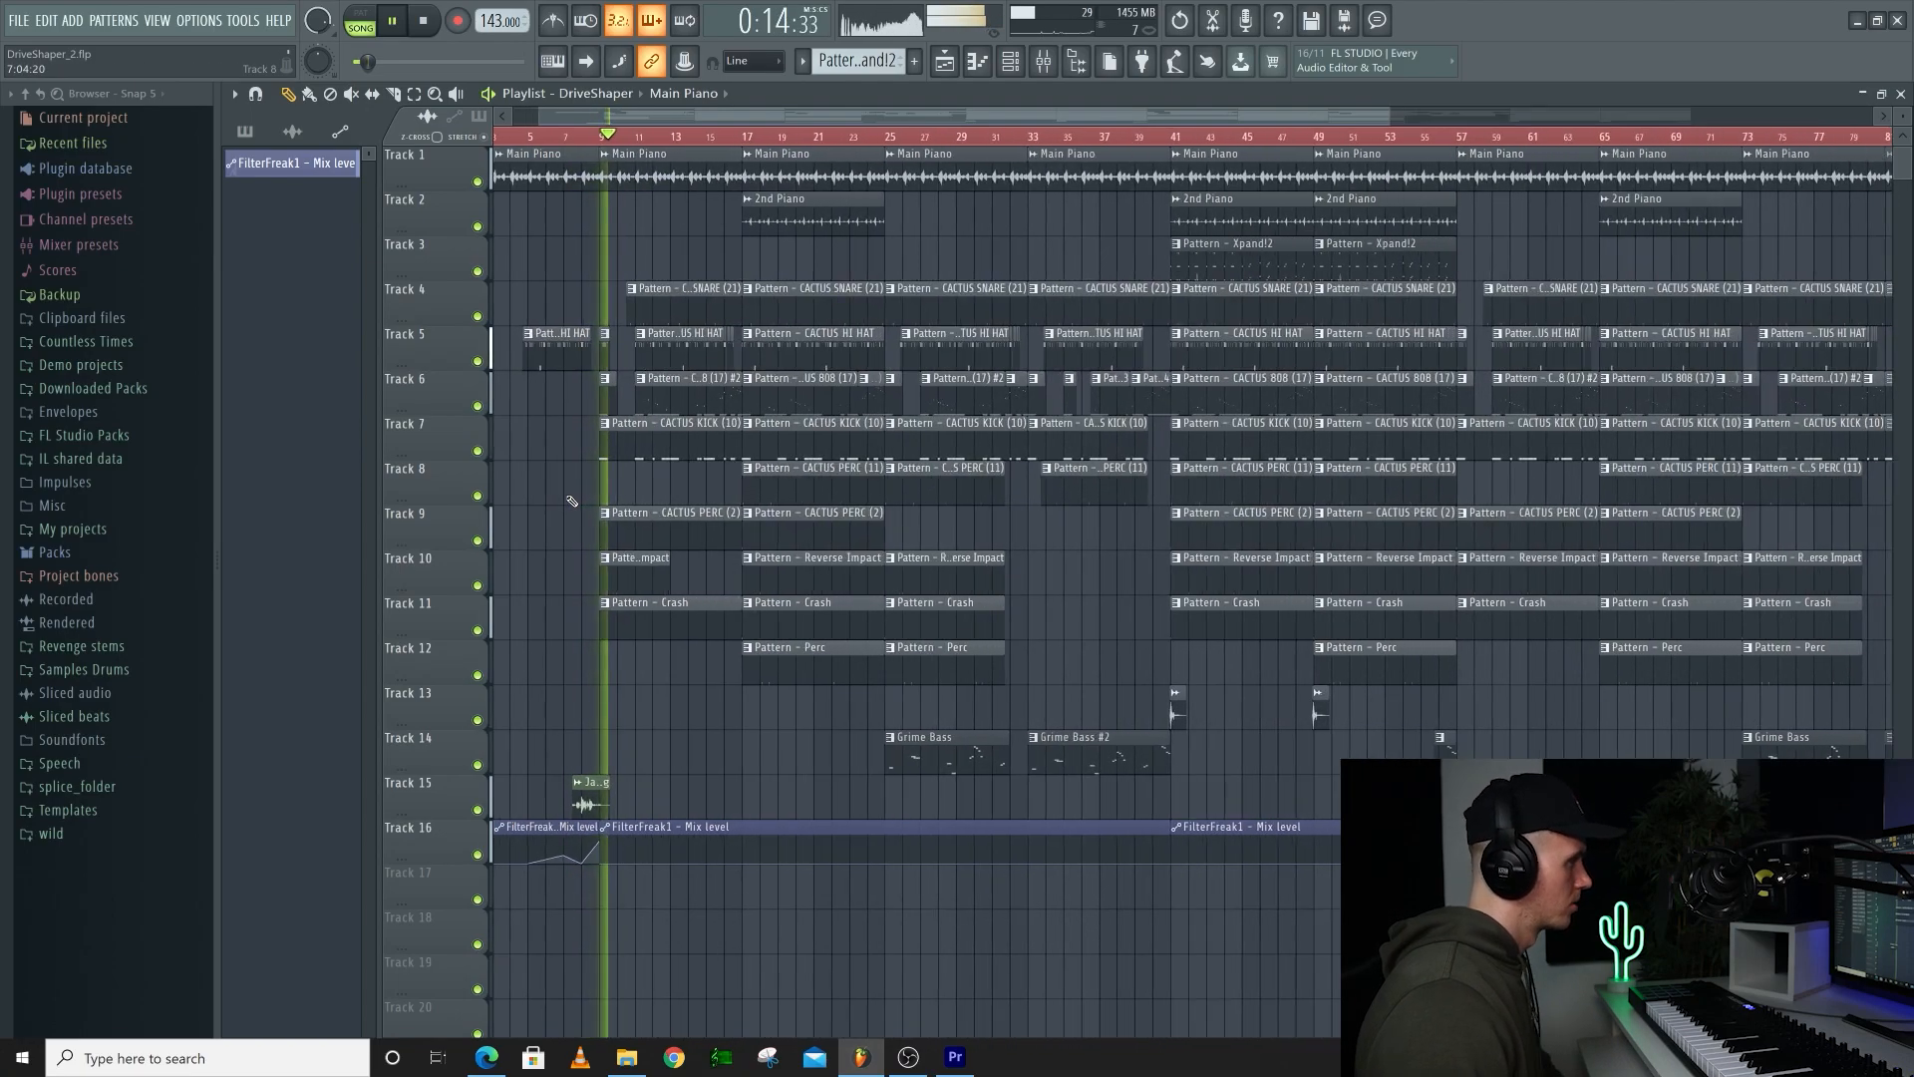
scroll(573, 501, up, 1)
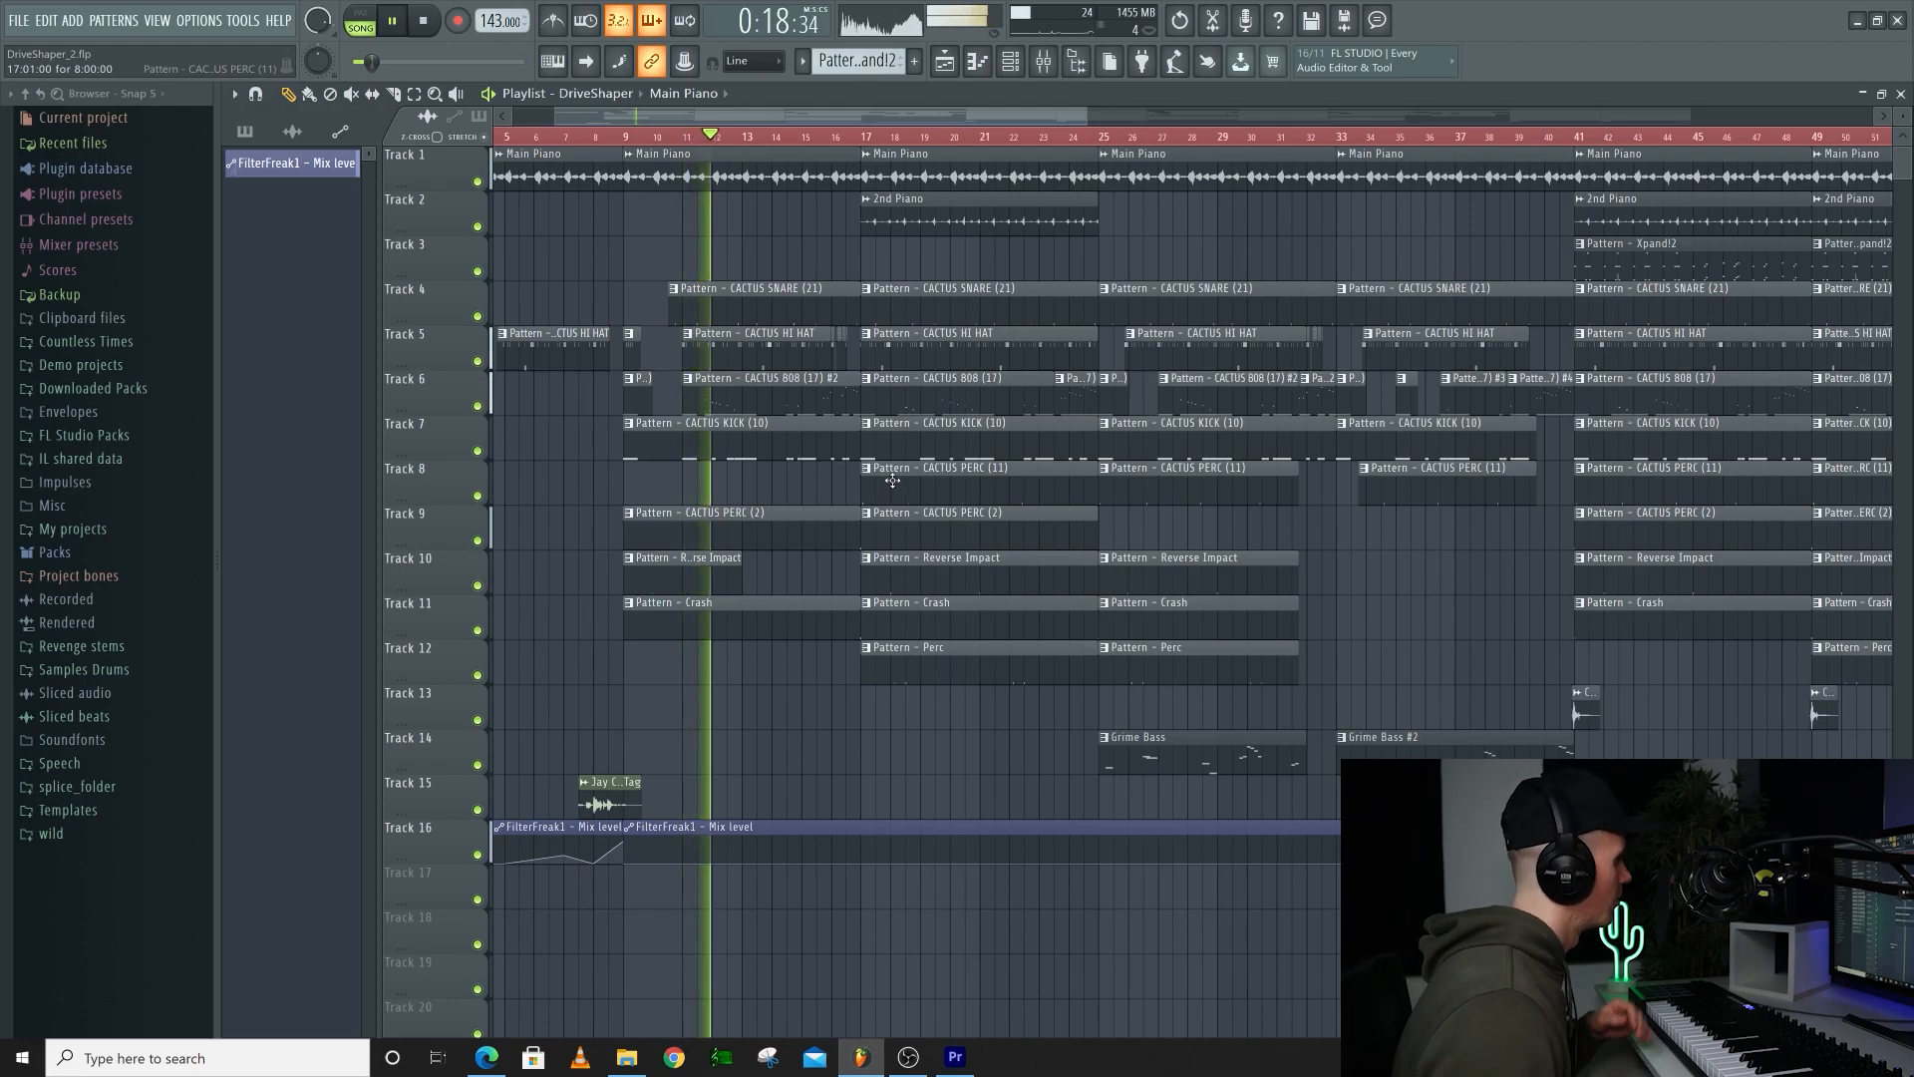
scroll(894, 485, down, 2)
scroll(895, 485, down, 2)
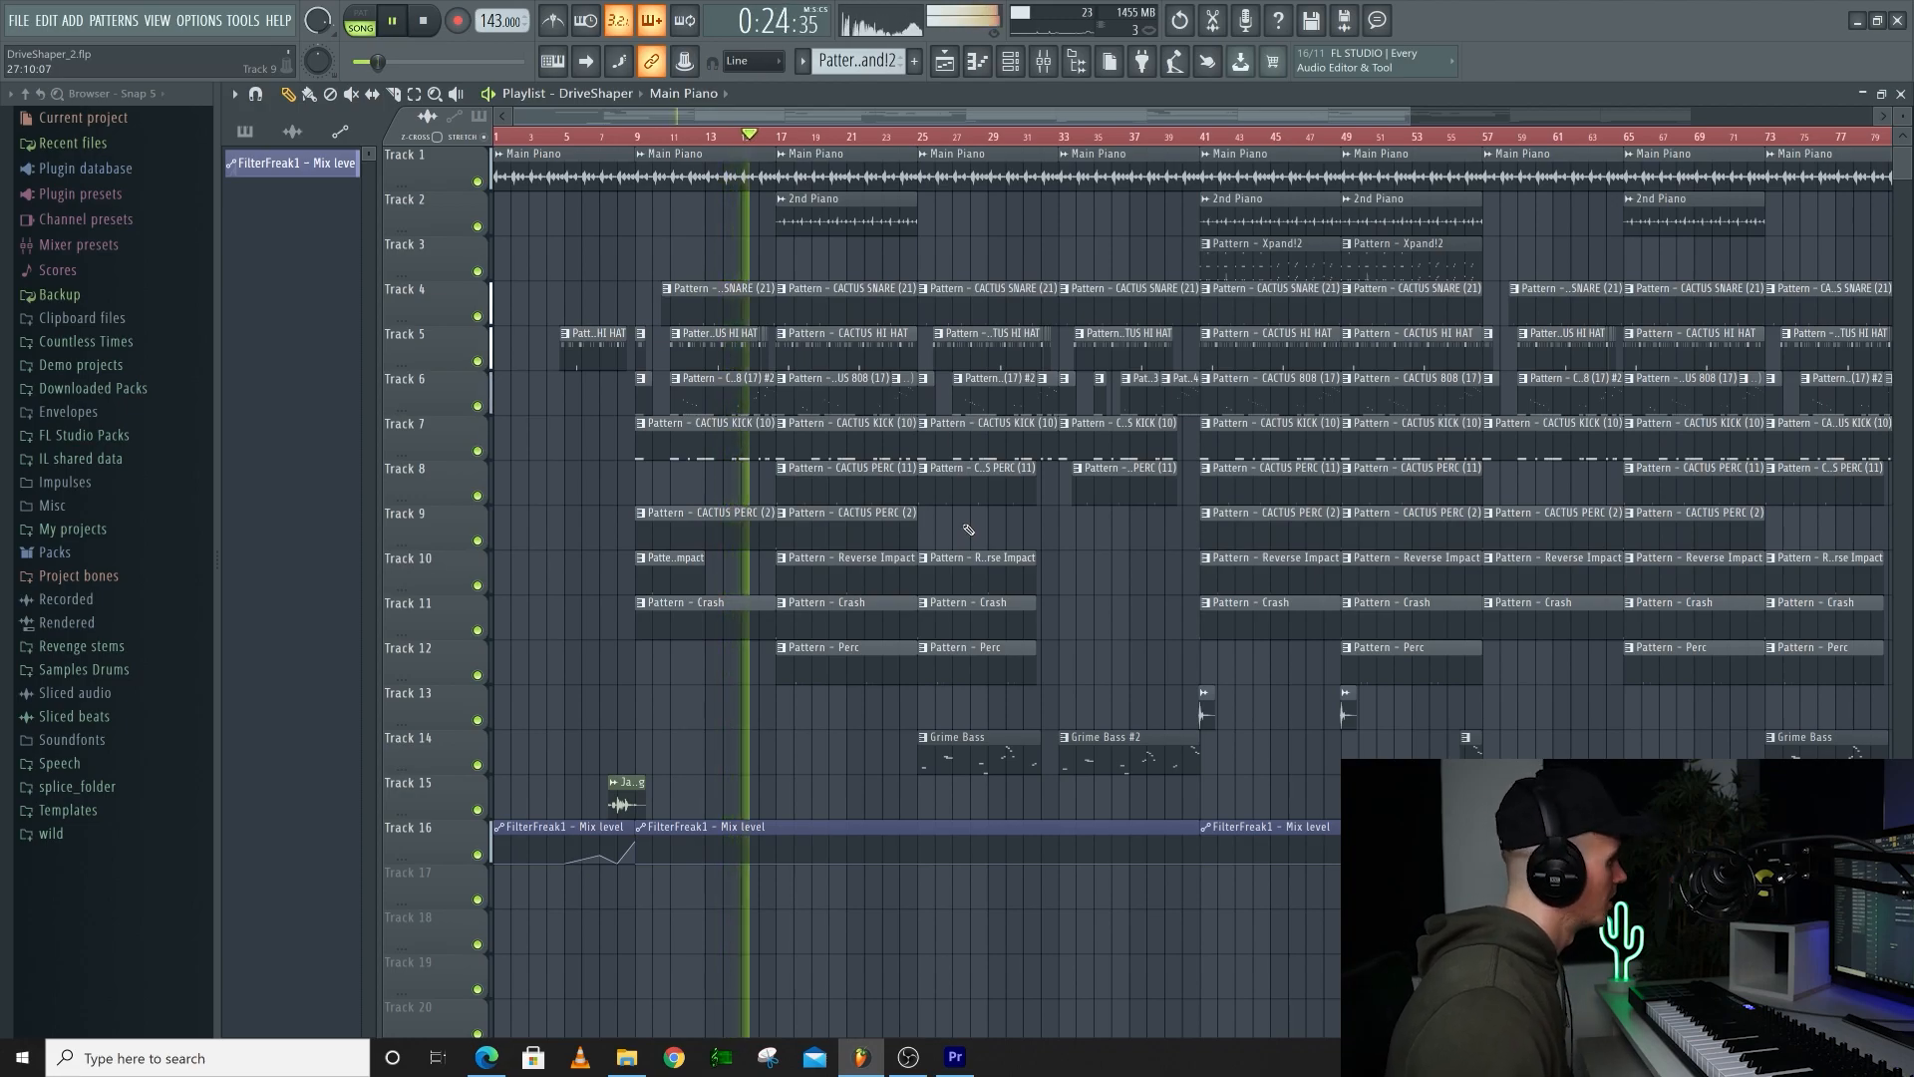
scroll(1102, 484, up, 3)
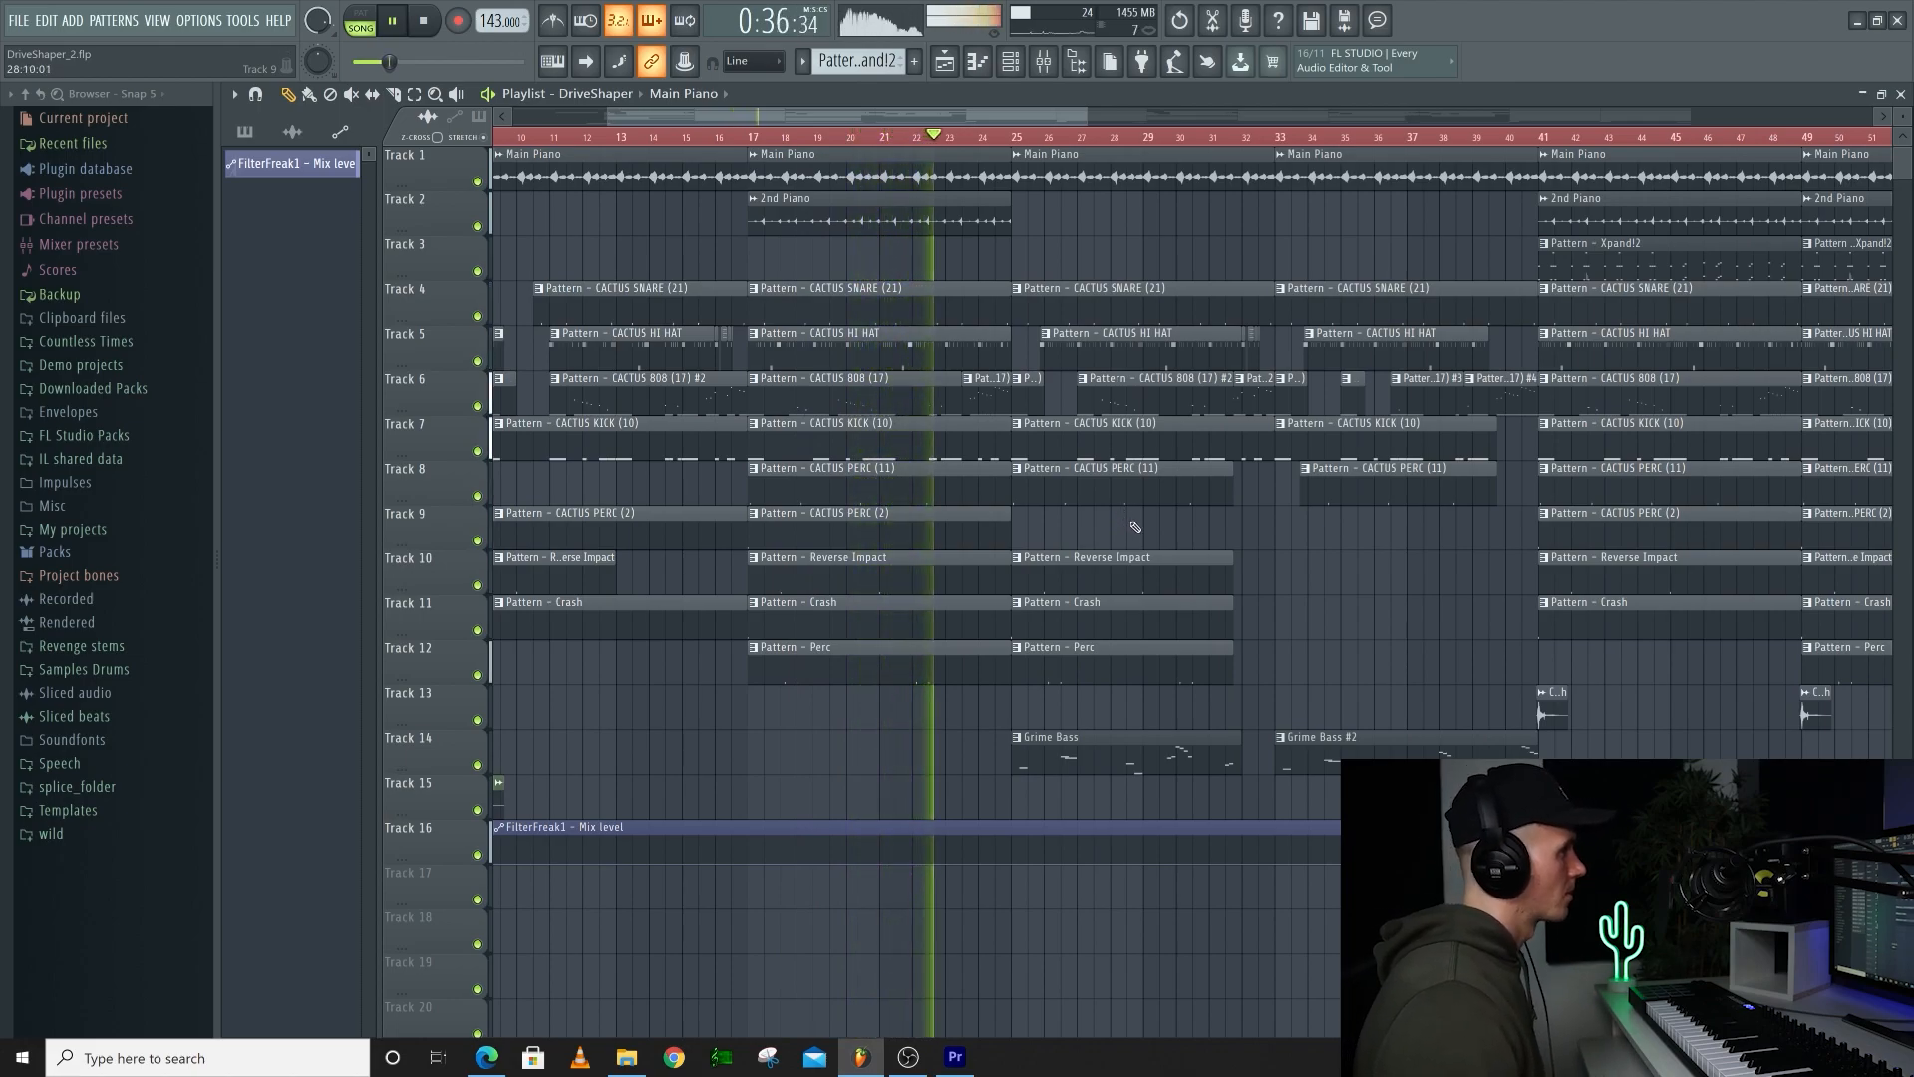
scroll(1137, 528, down, 3)
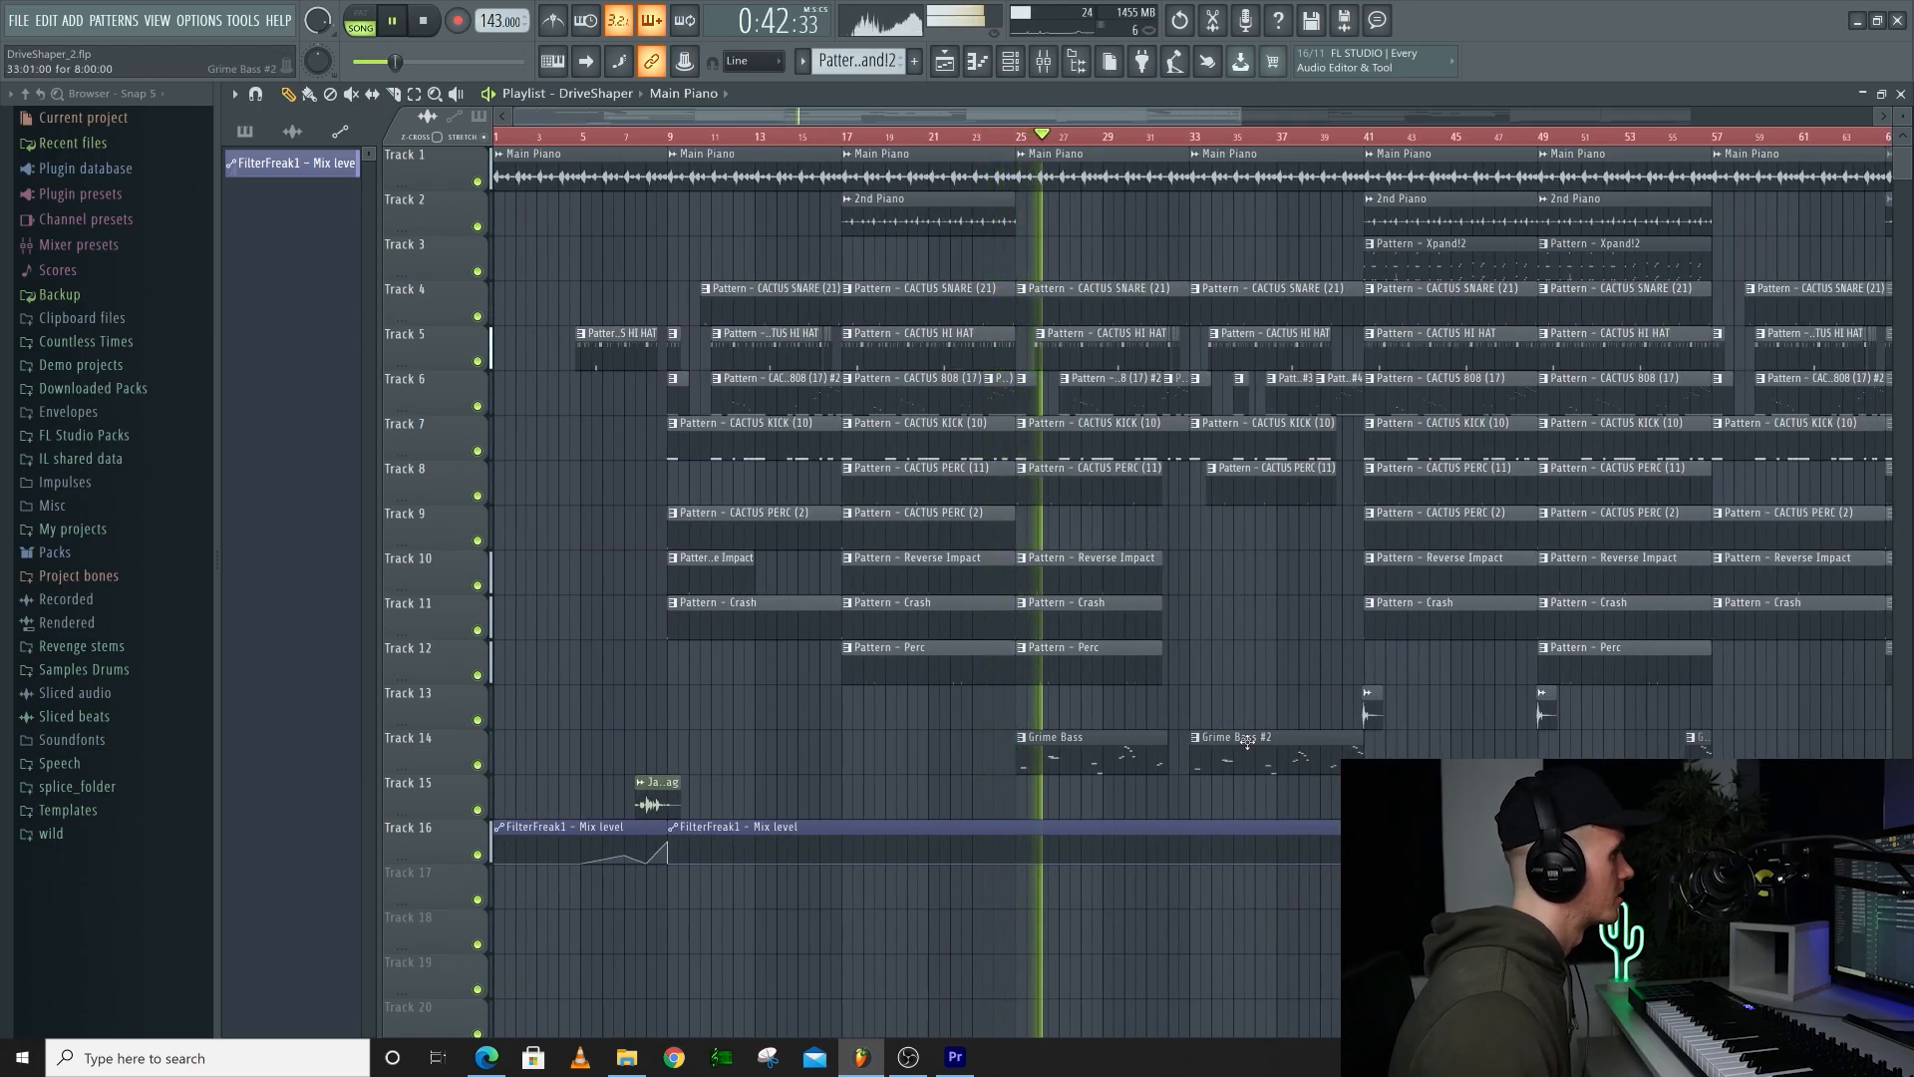
scroll(1252, 559, up, 3)
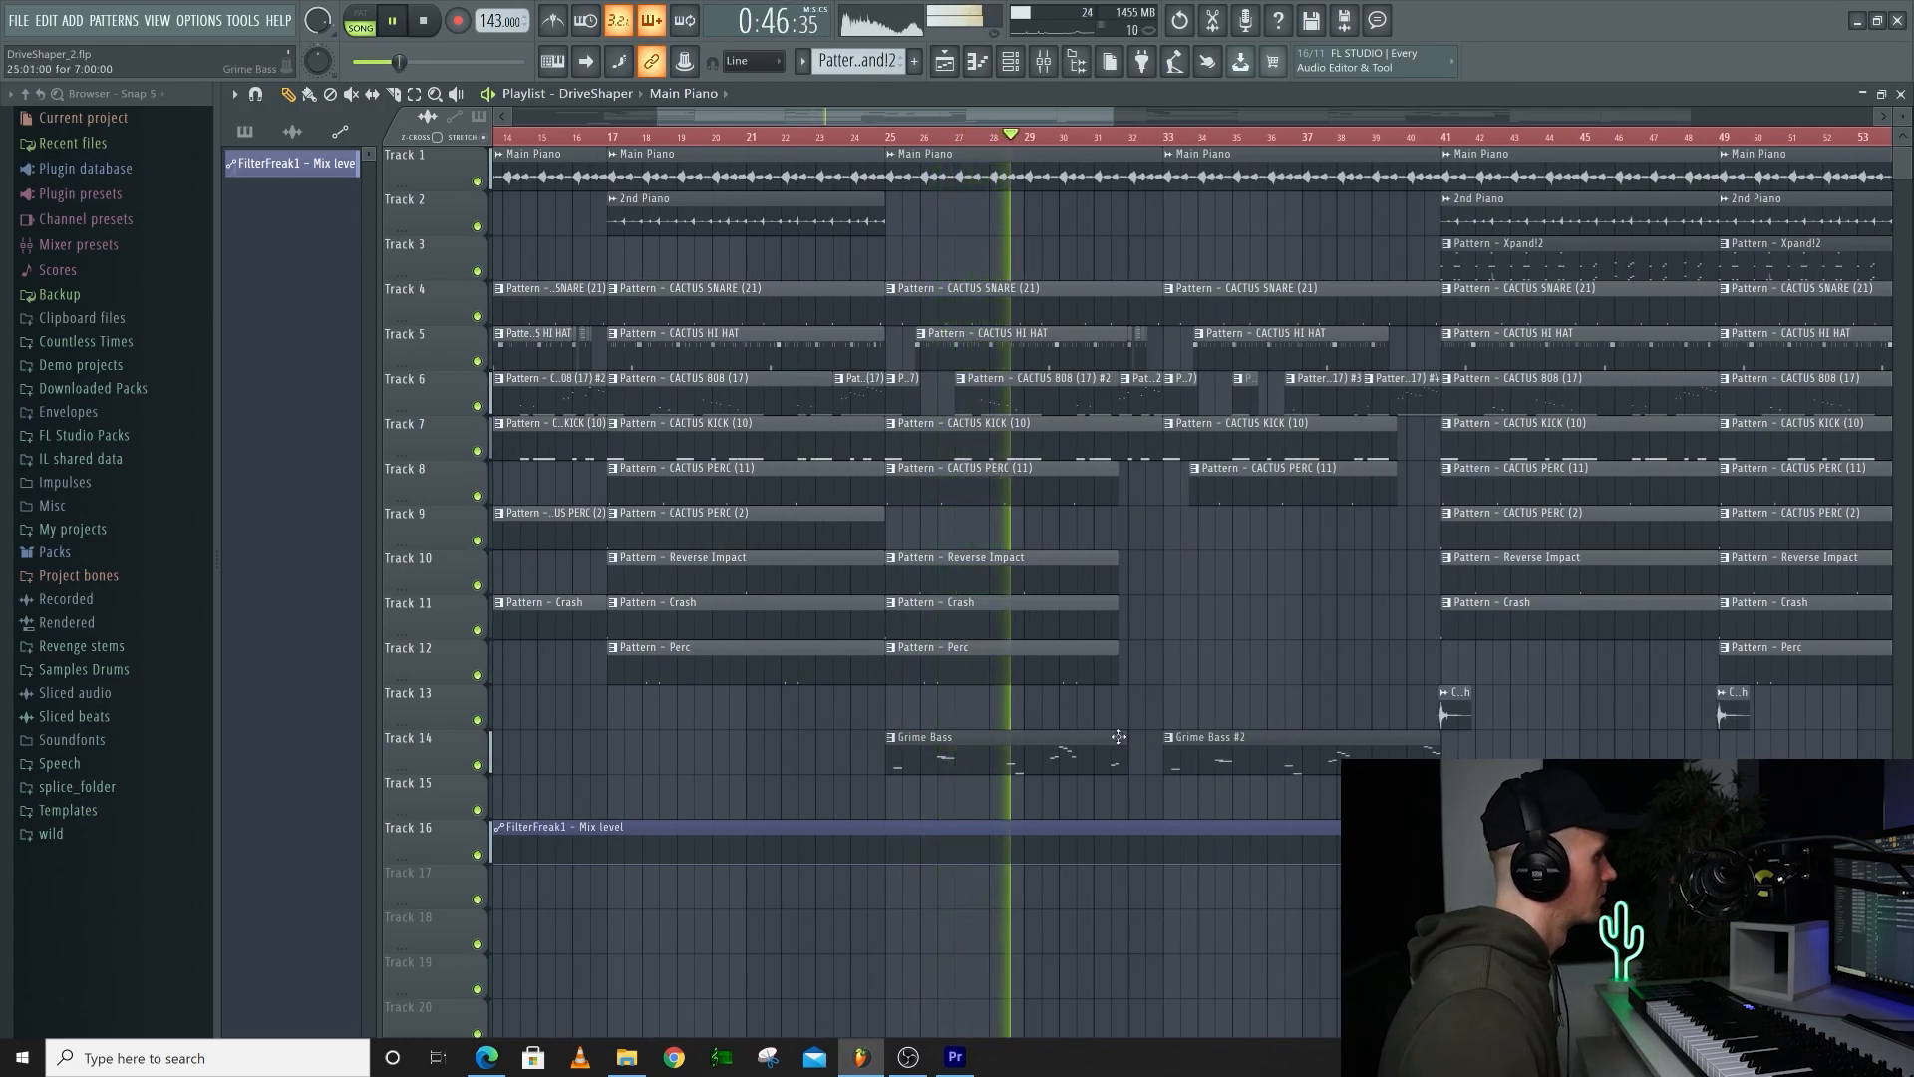
scroll(1415, 698, down, 4)
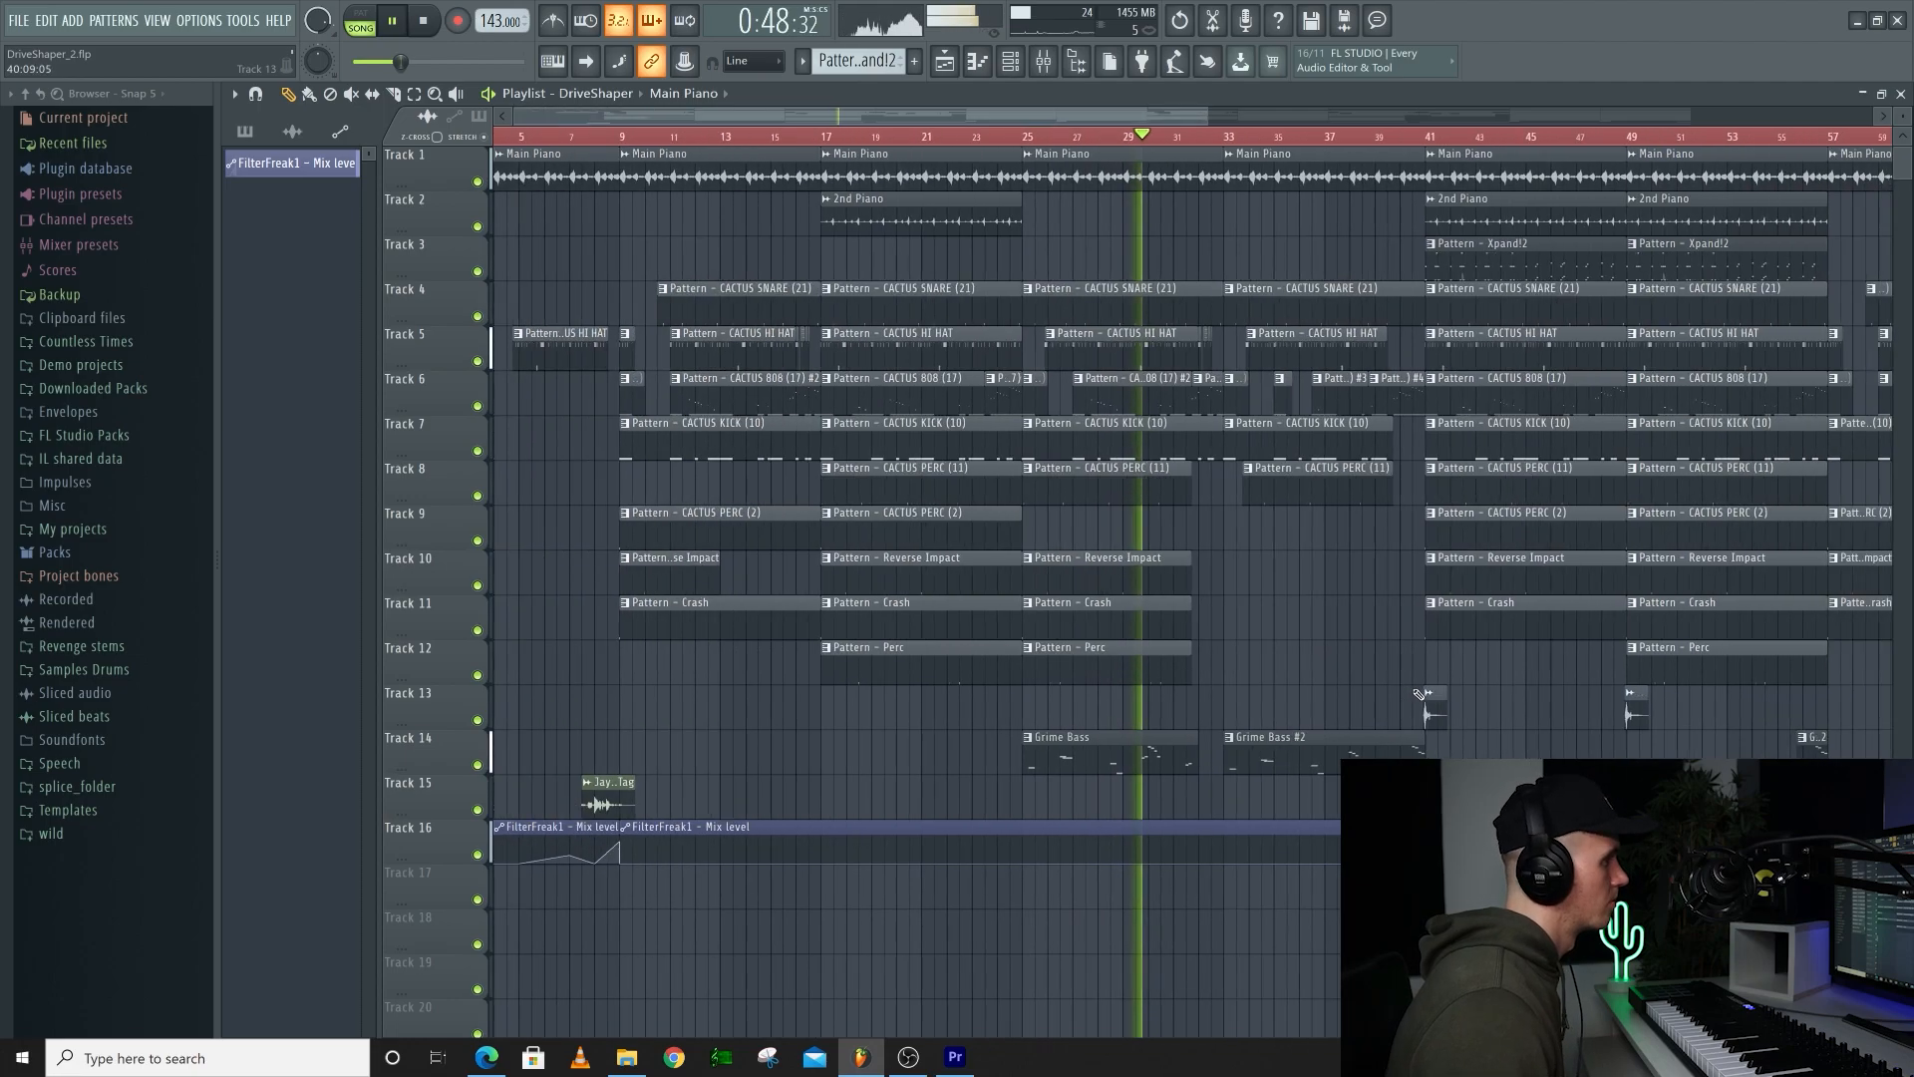
scroll(1374, 674, down, 2)
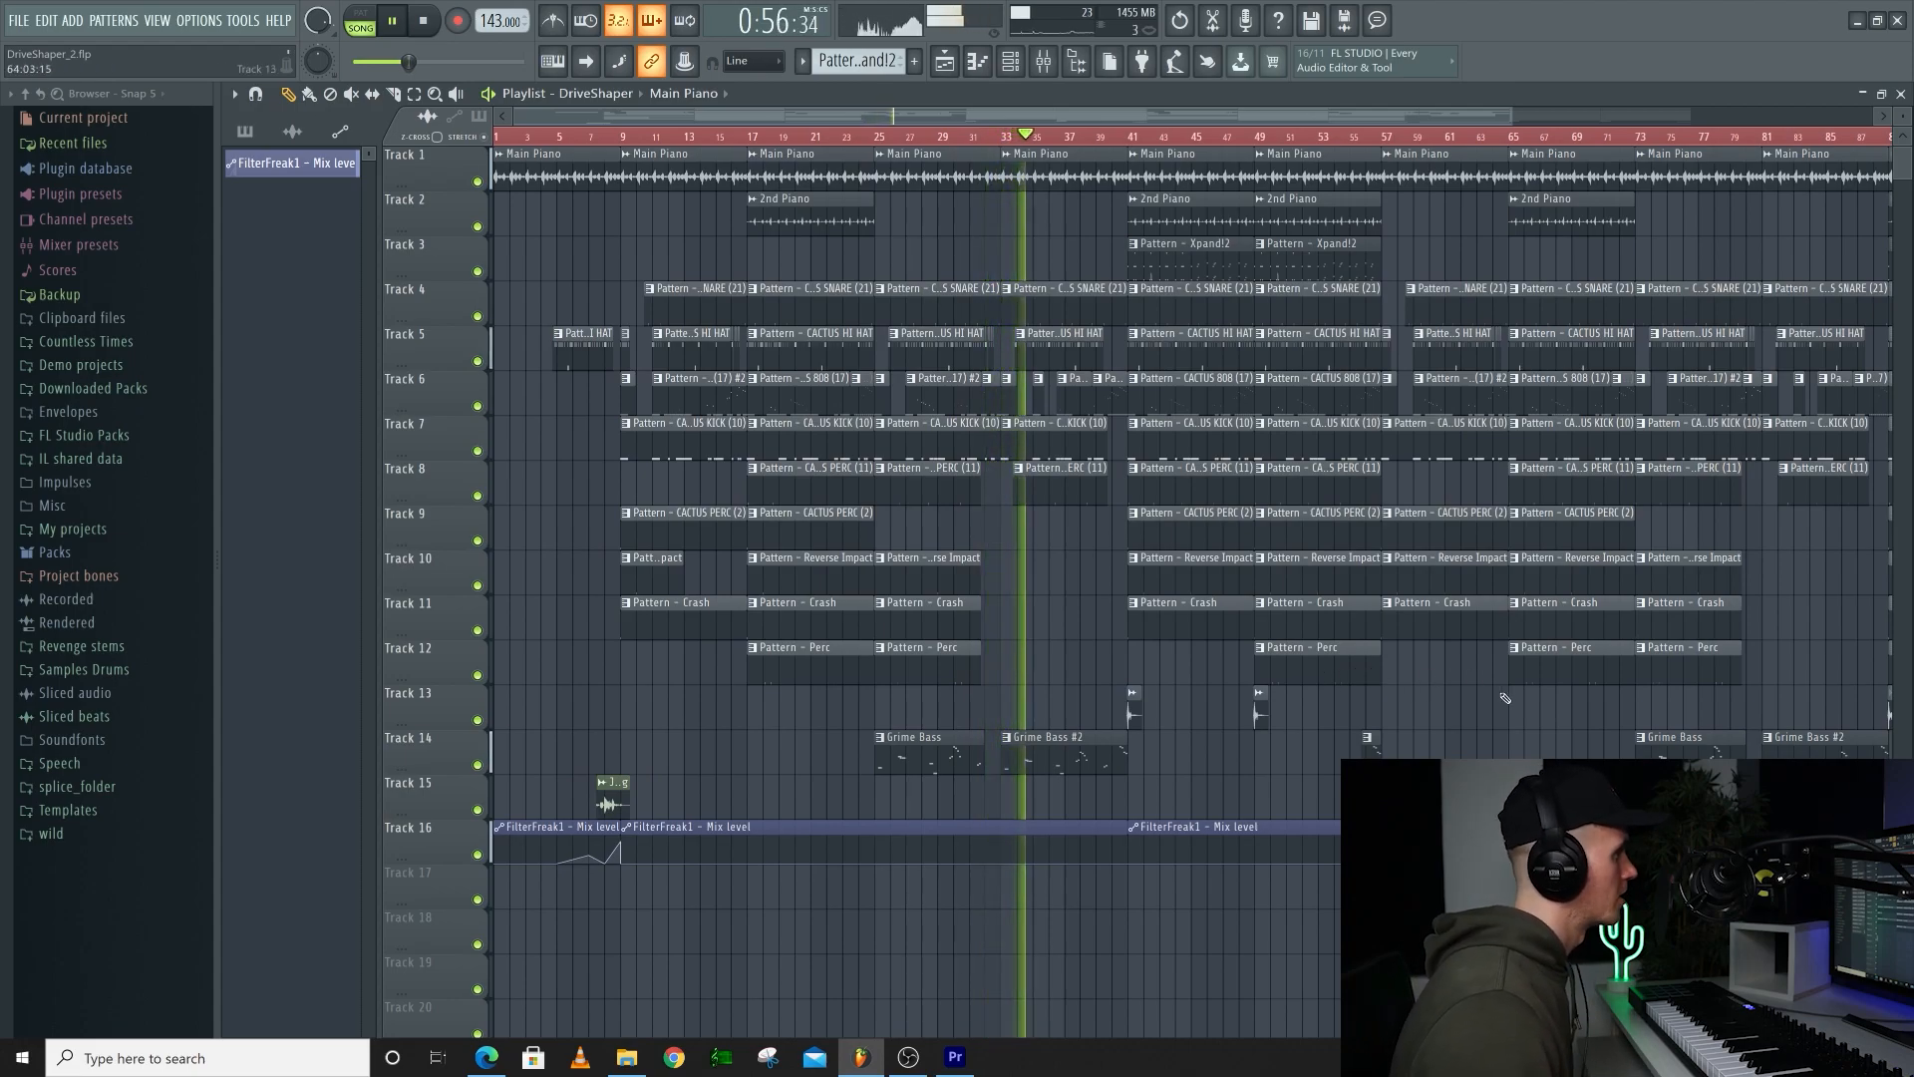
scroll(1501, 696, up, 1)
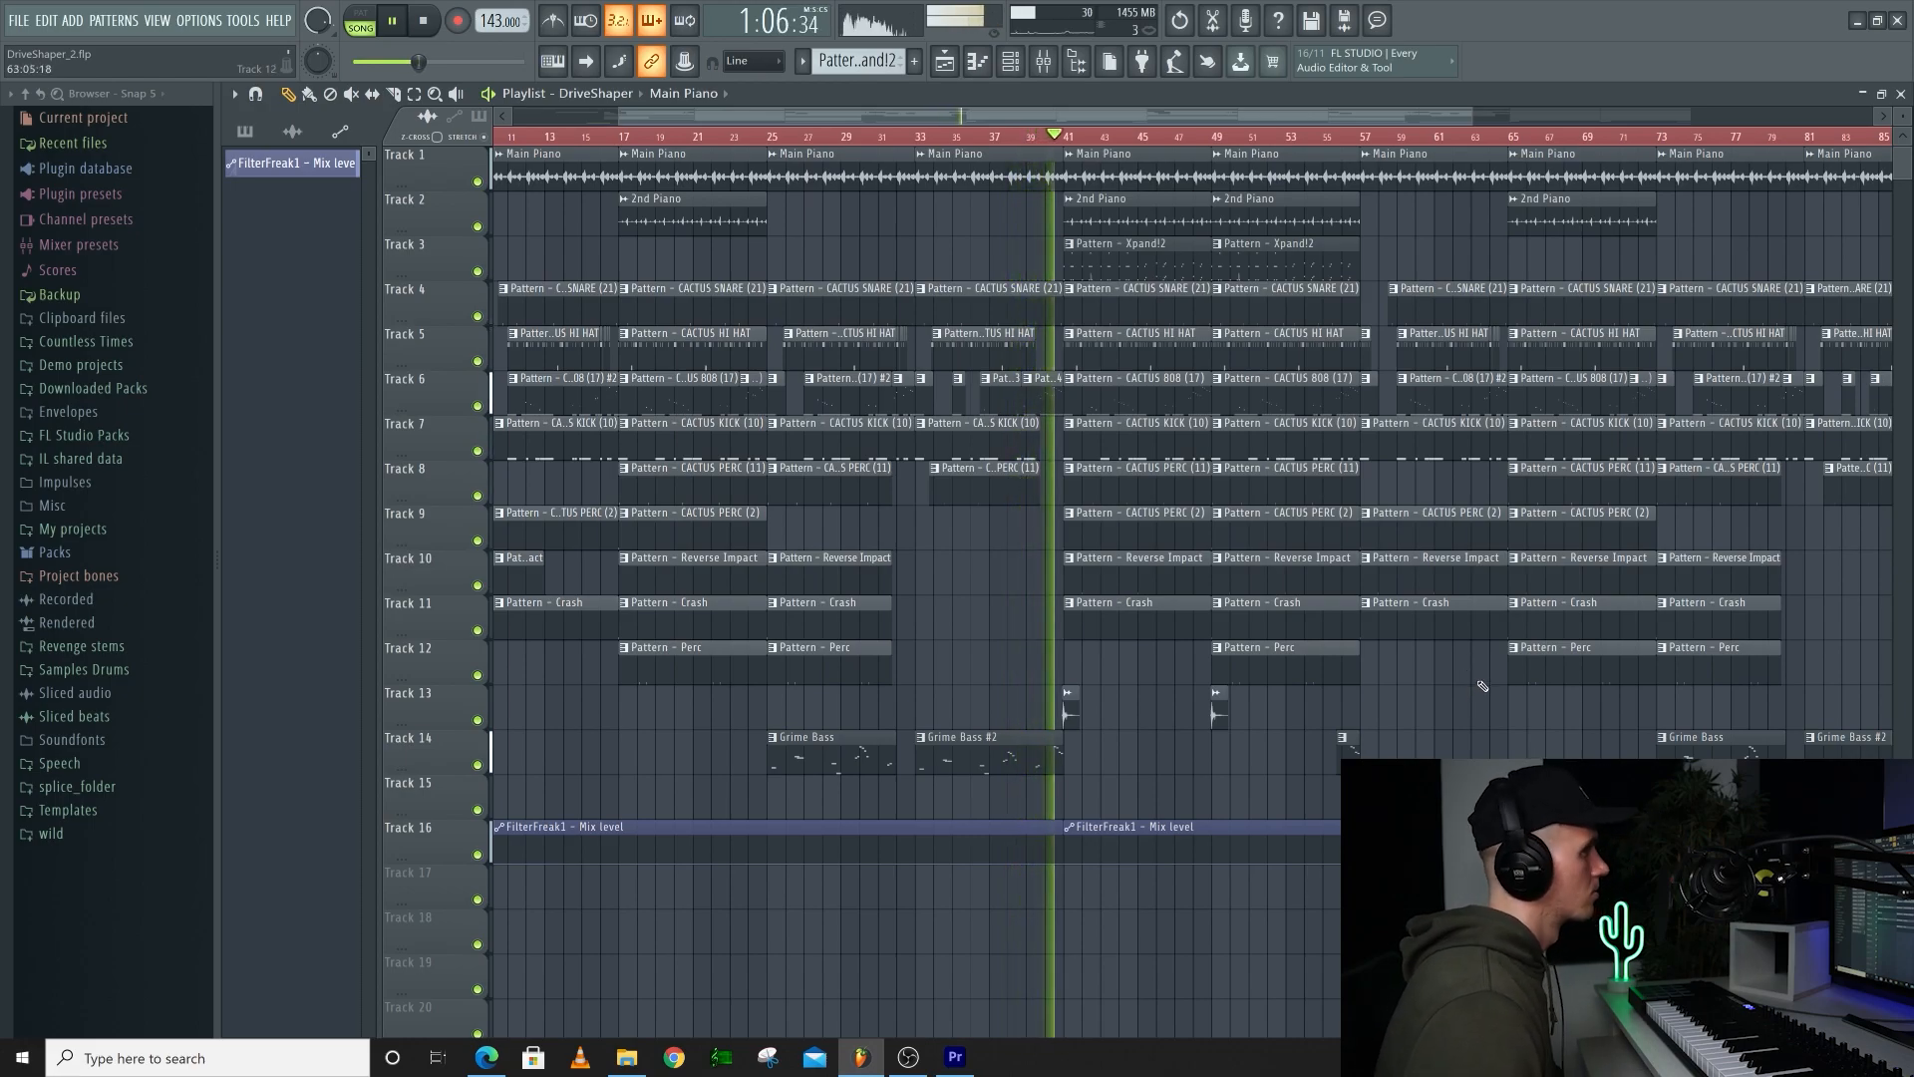
scroll(1495, 688, down, 2)
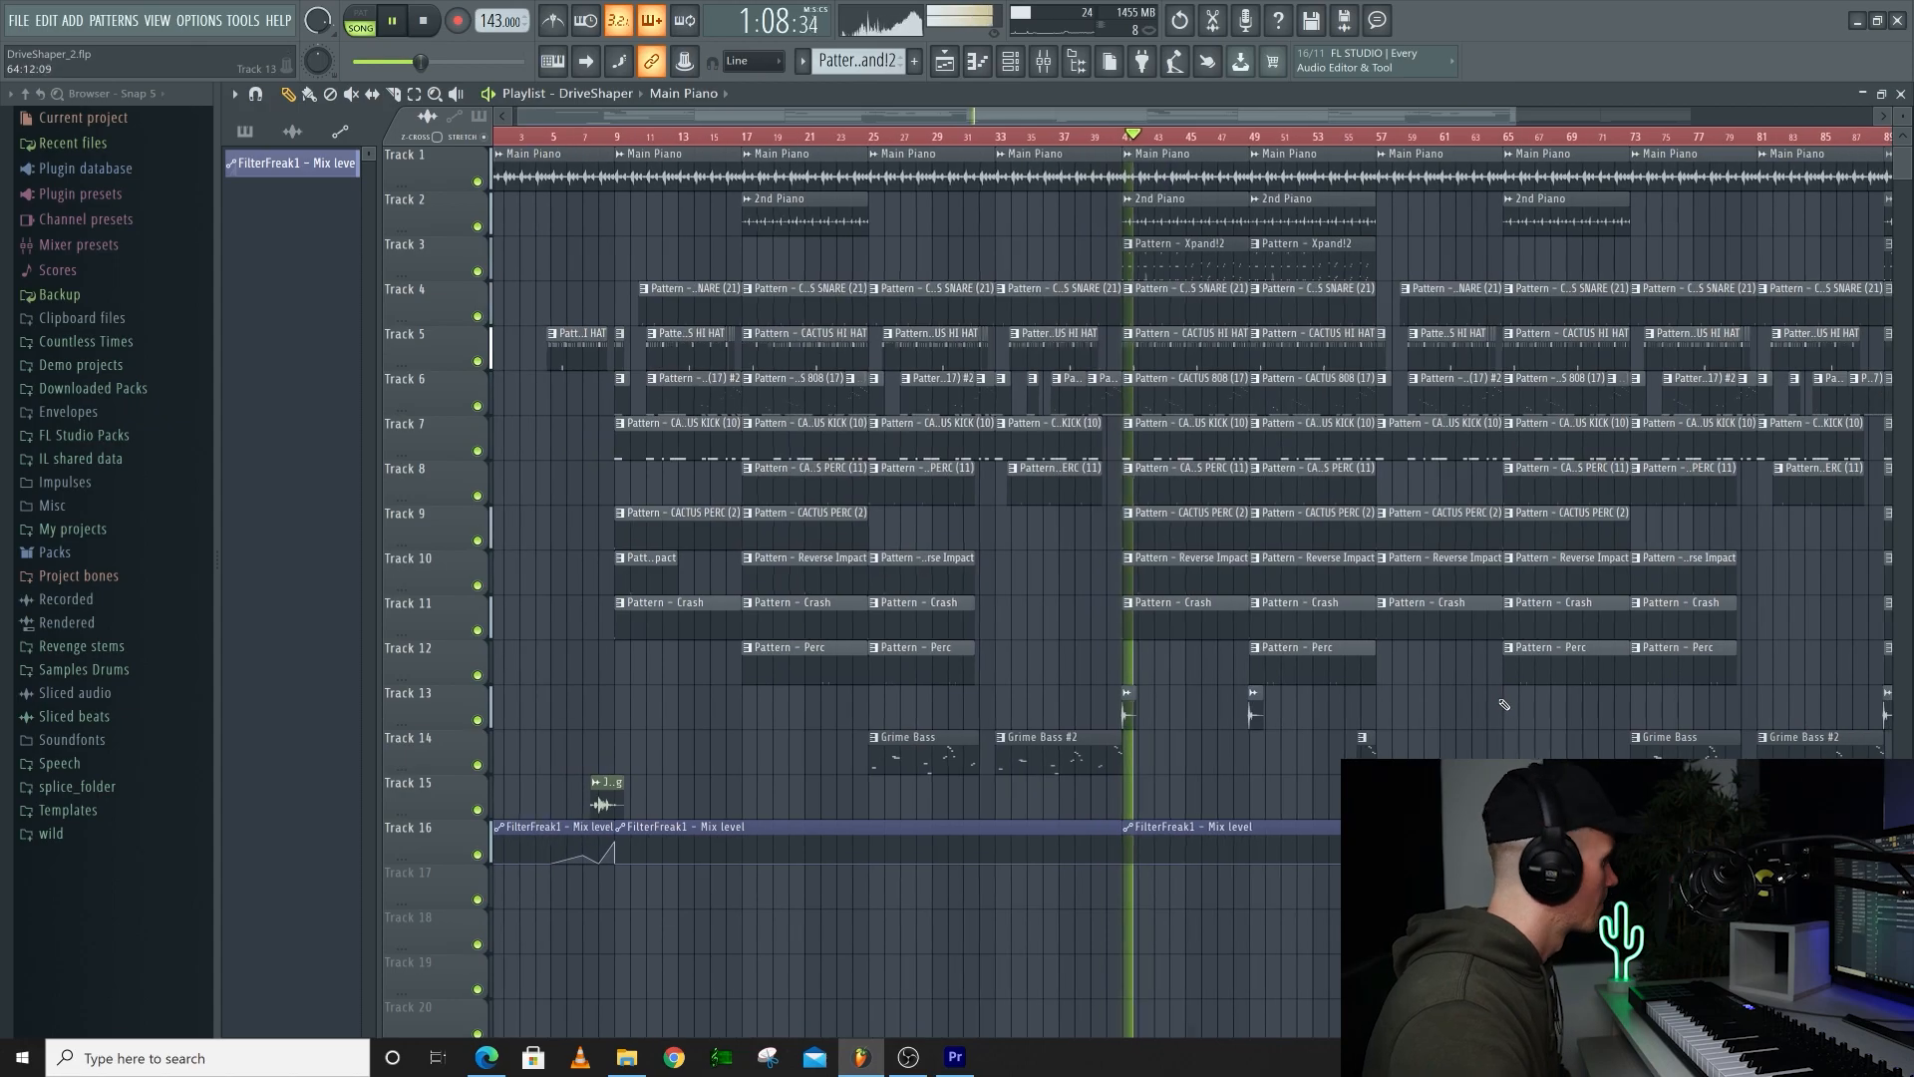
scroll(1655, 708, up, 2)
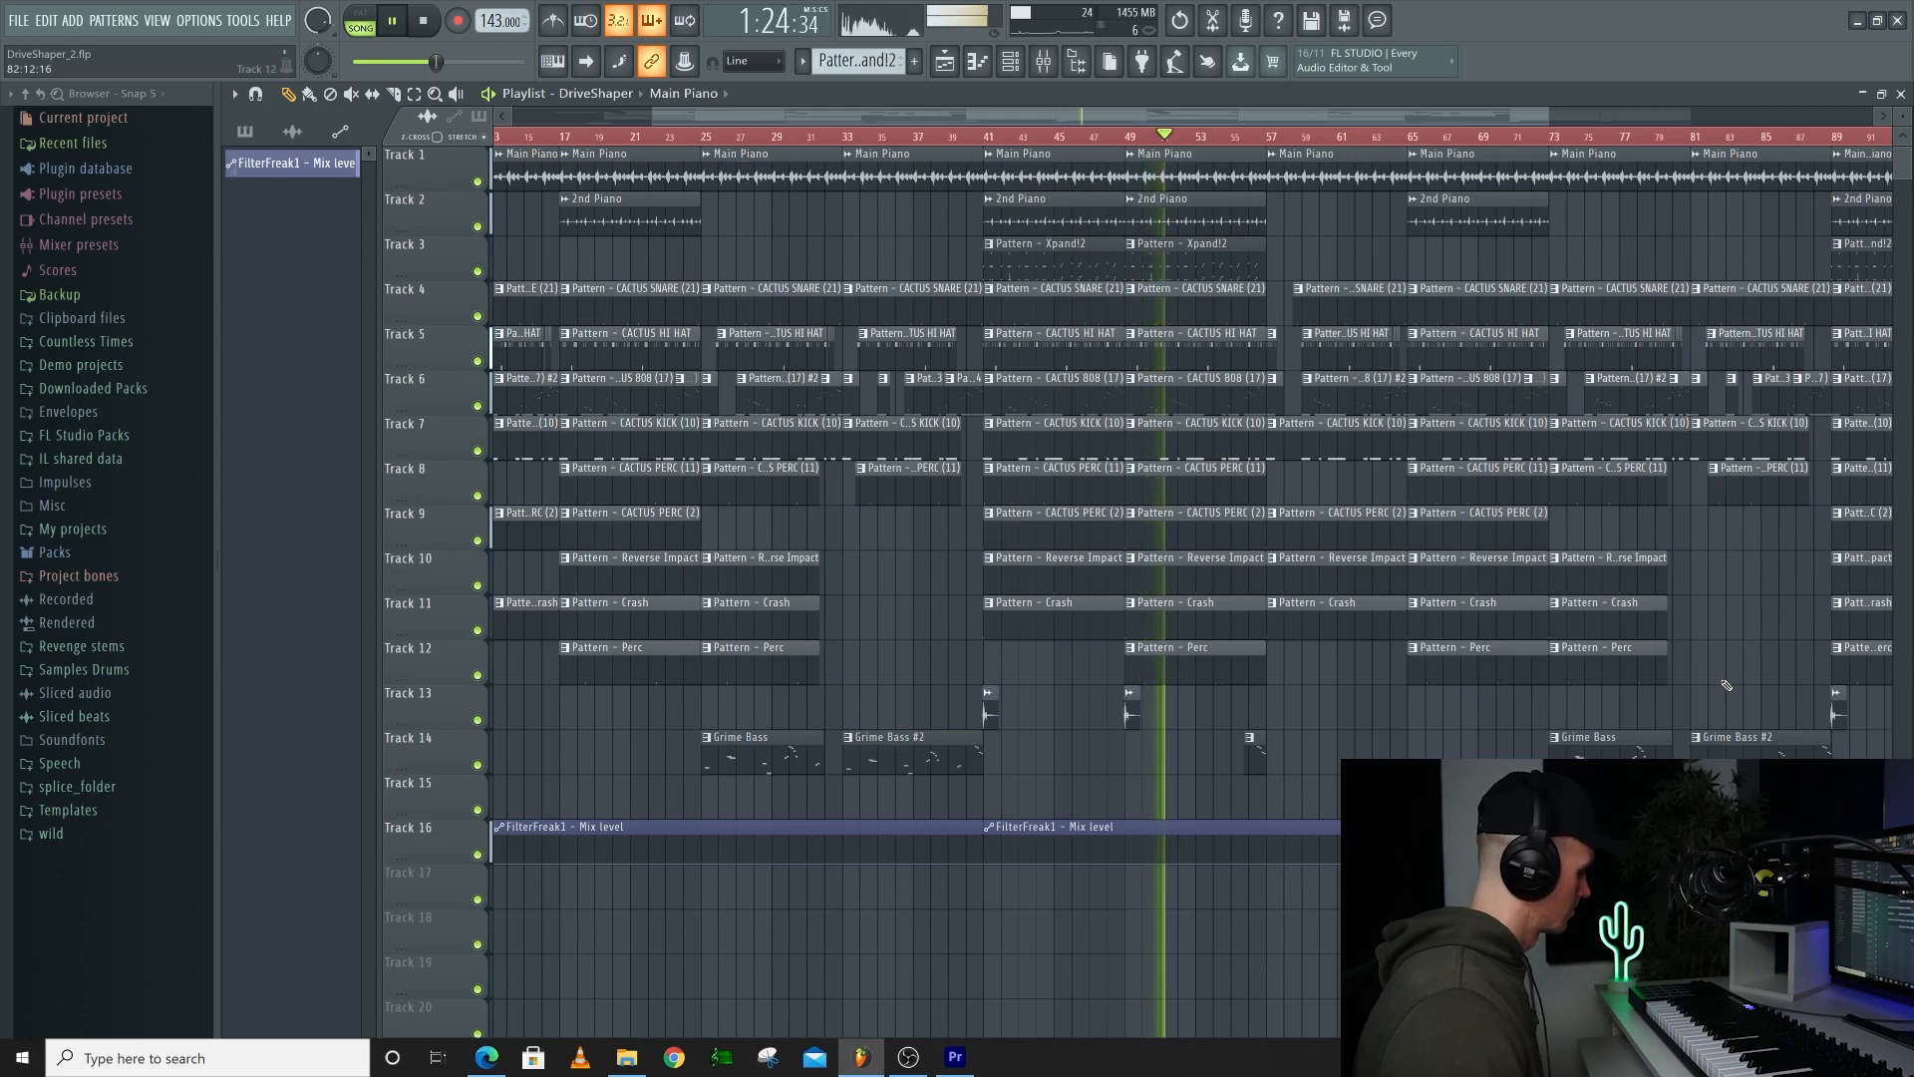
scroll(1655, 654, down, 3)
scroll(1775, 645, up, 1)
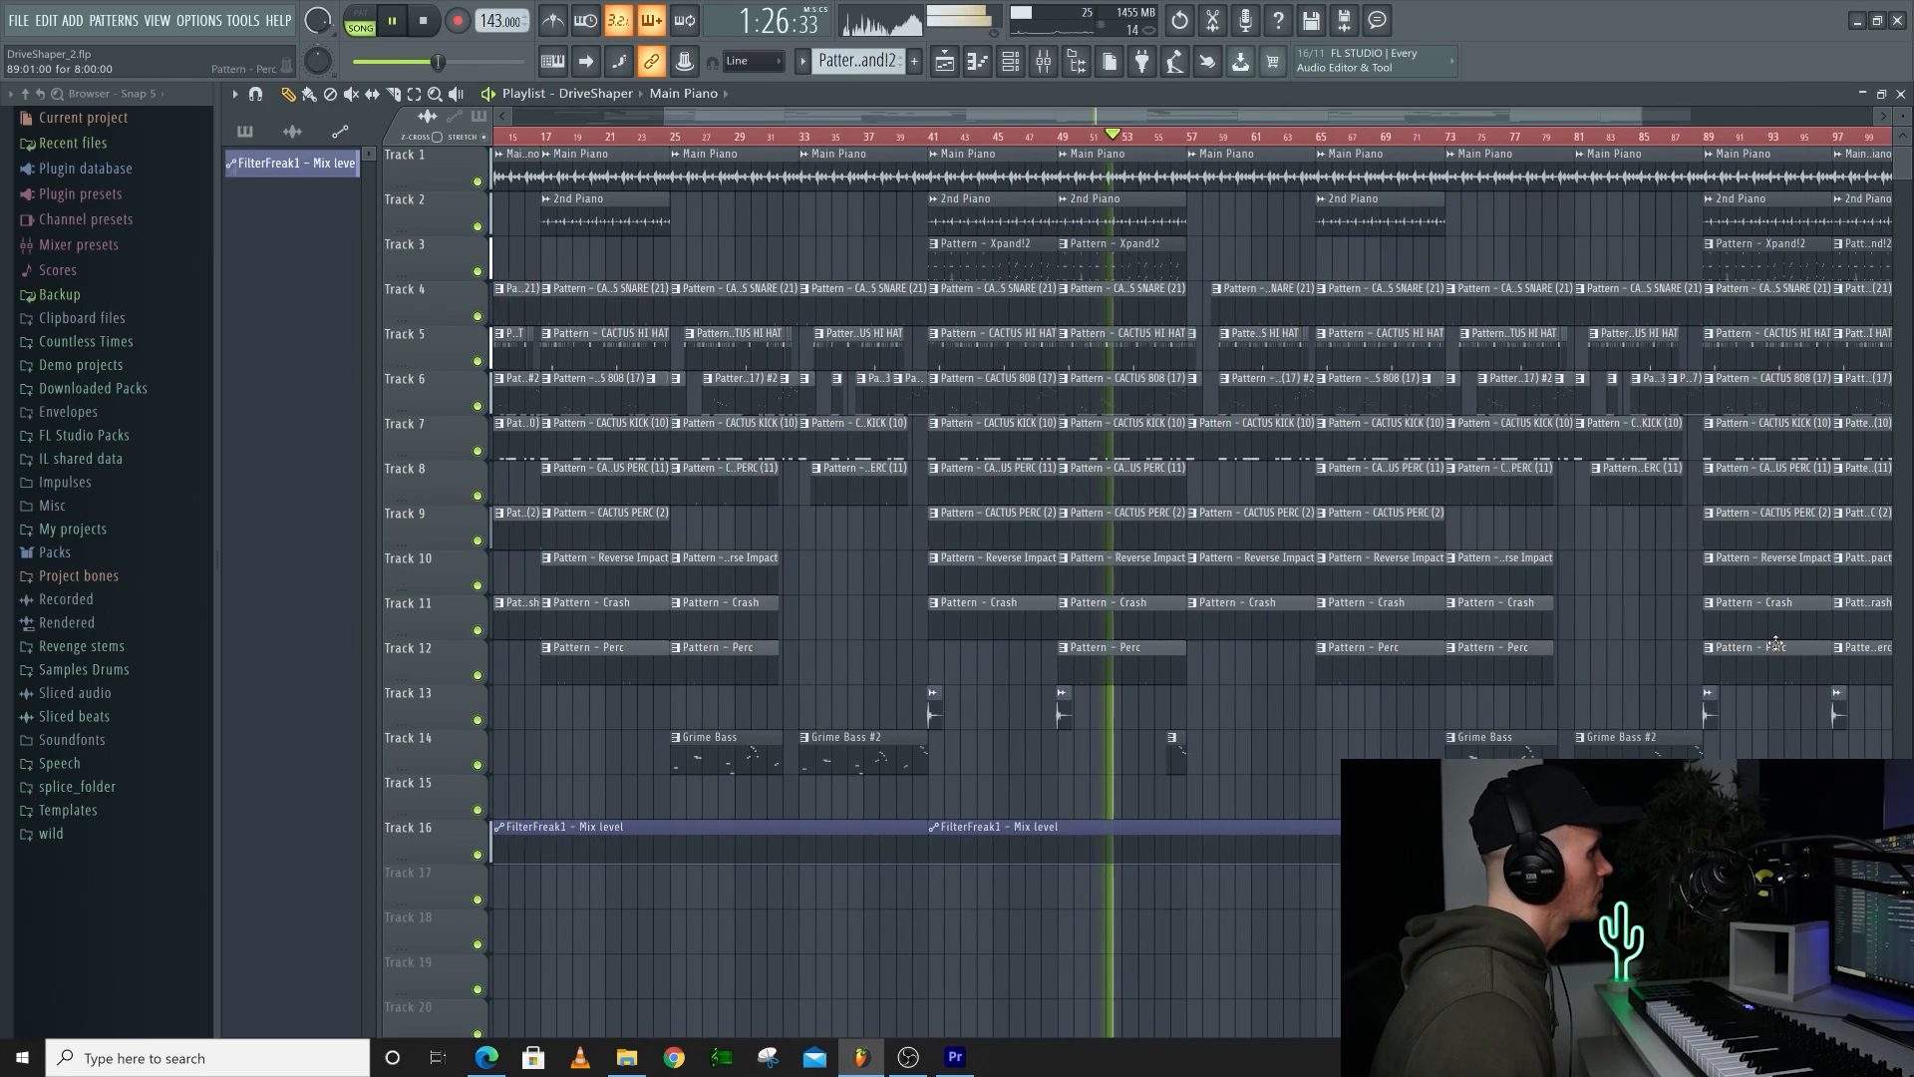
scroll(1776, 645, up, 1)
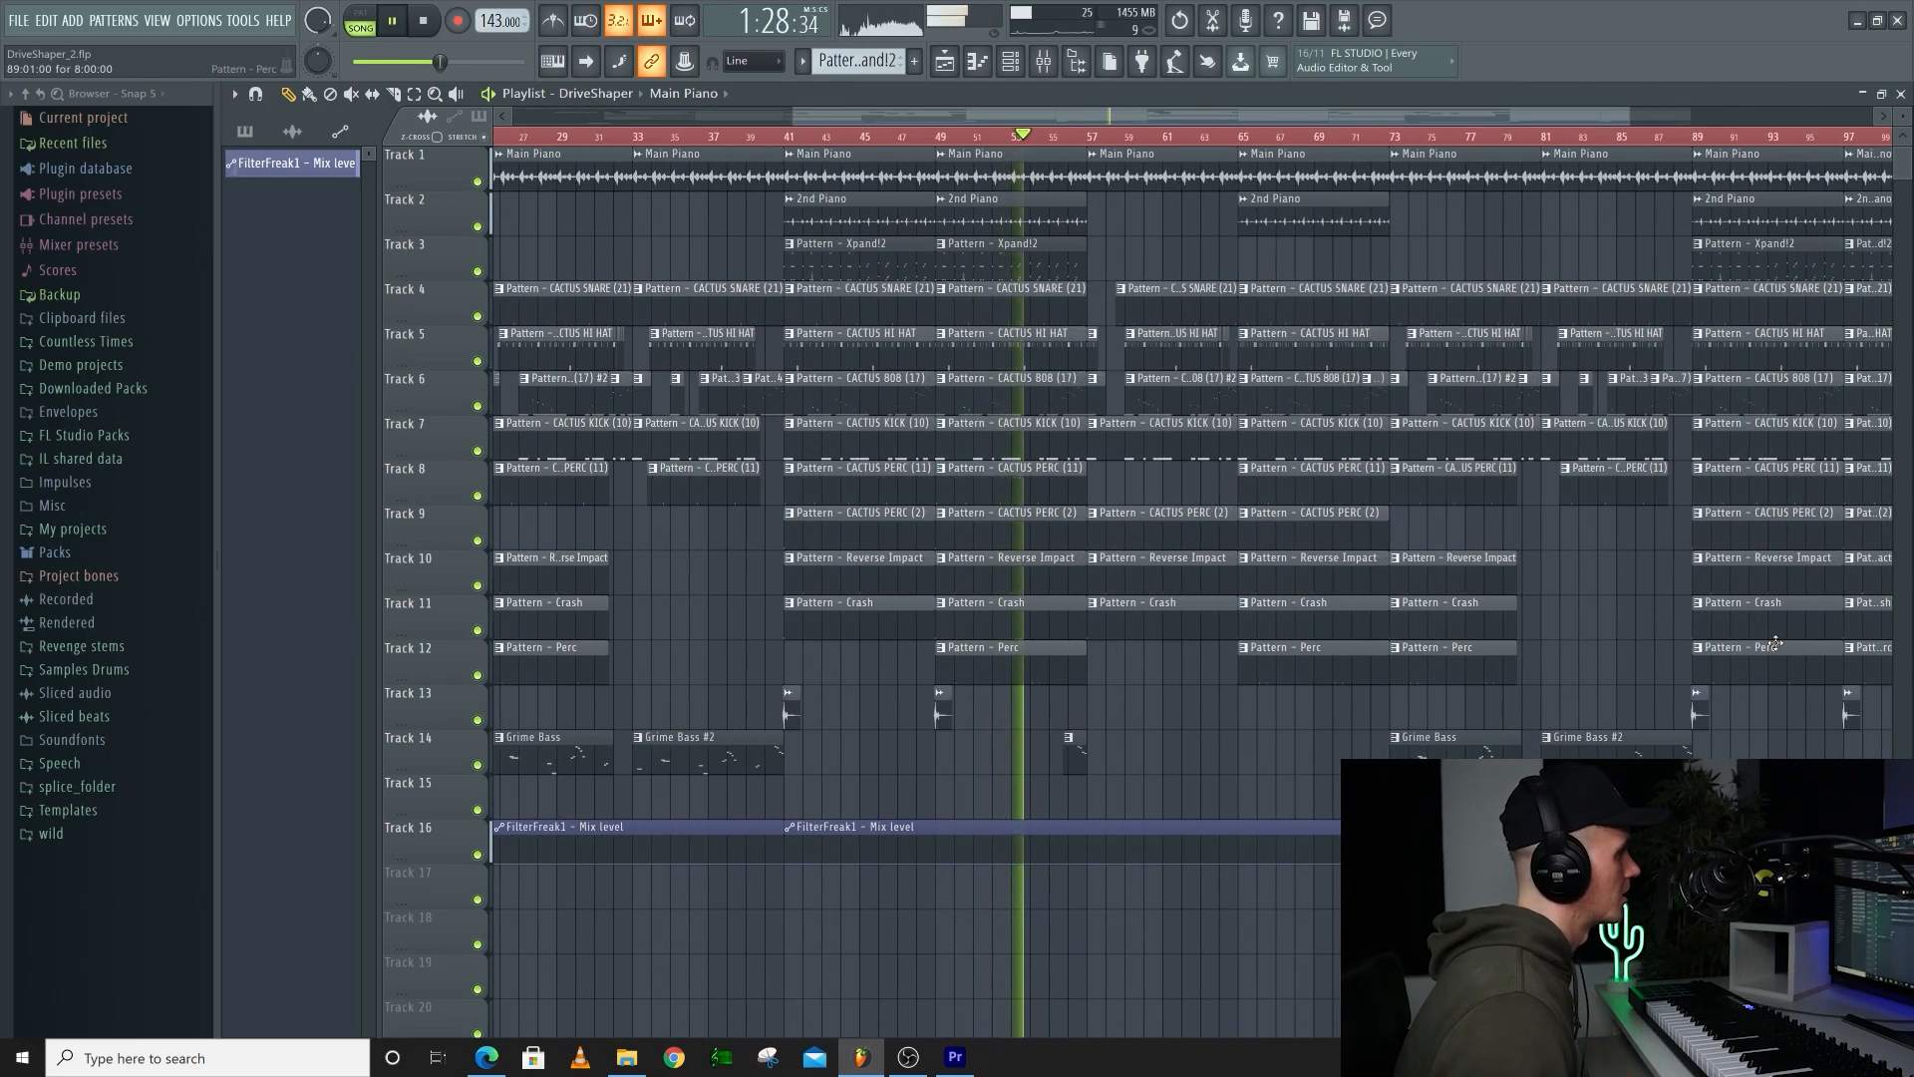